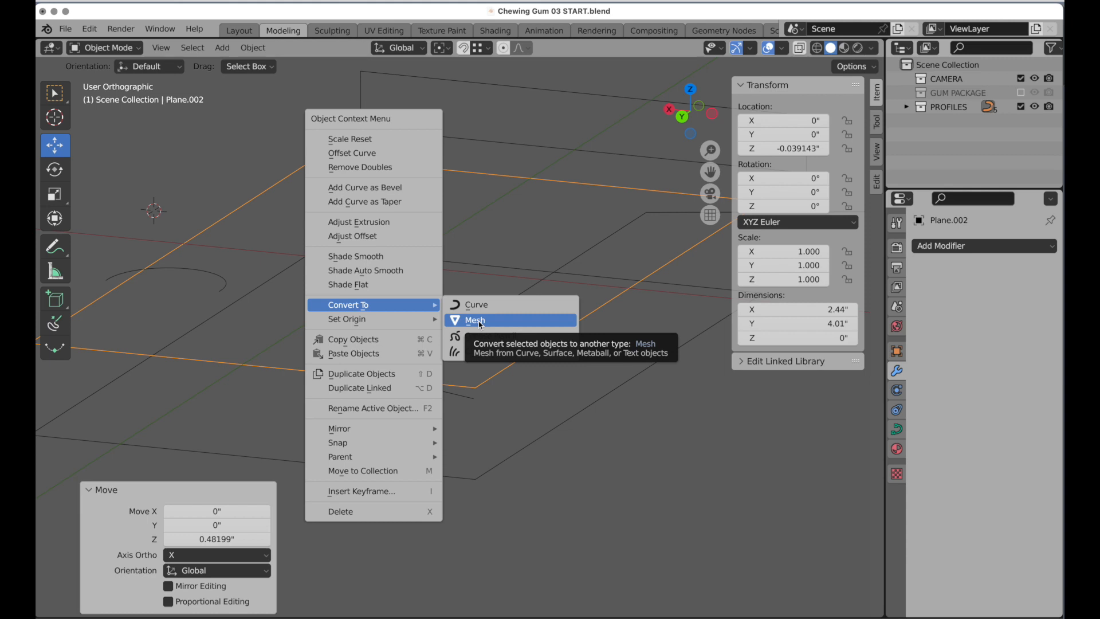
Step: Convert the selected rectangular outline to a mesh and fill all its vertices with a single face
{"action": "left_click", "coordinate": [480, 321]}
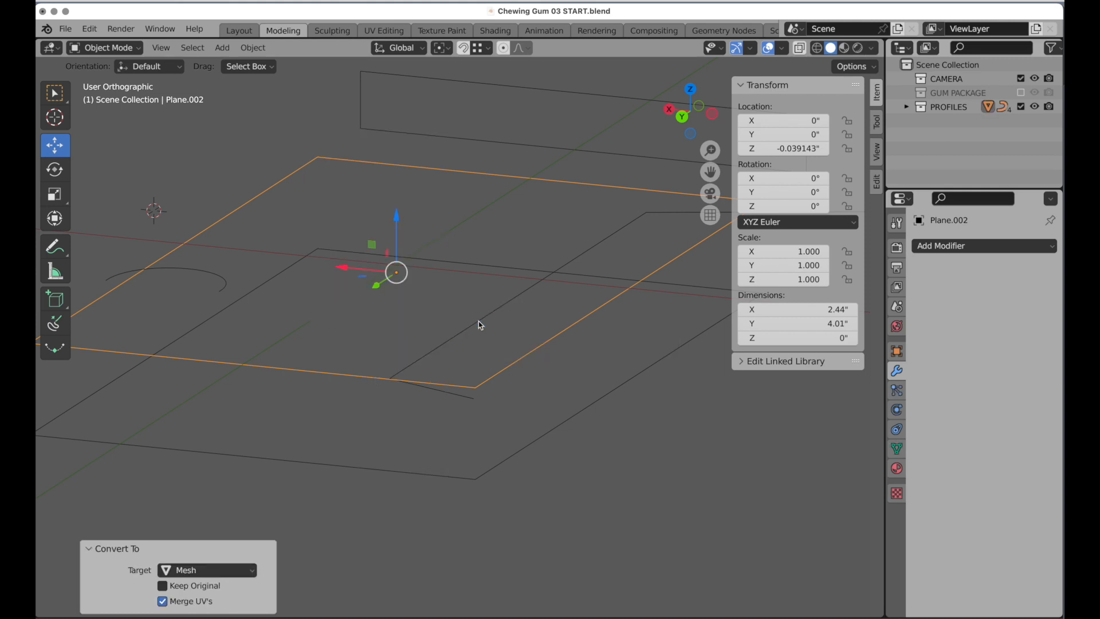
{"action": "key", "text": "Tab"}
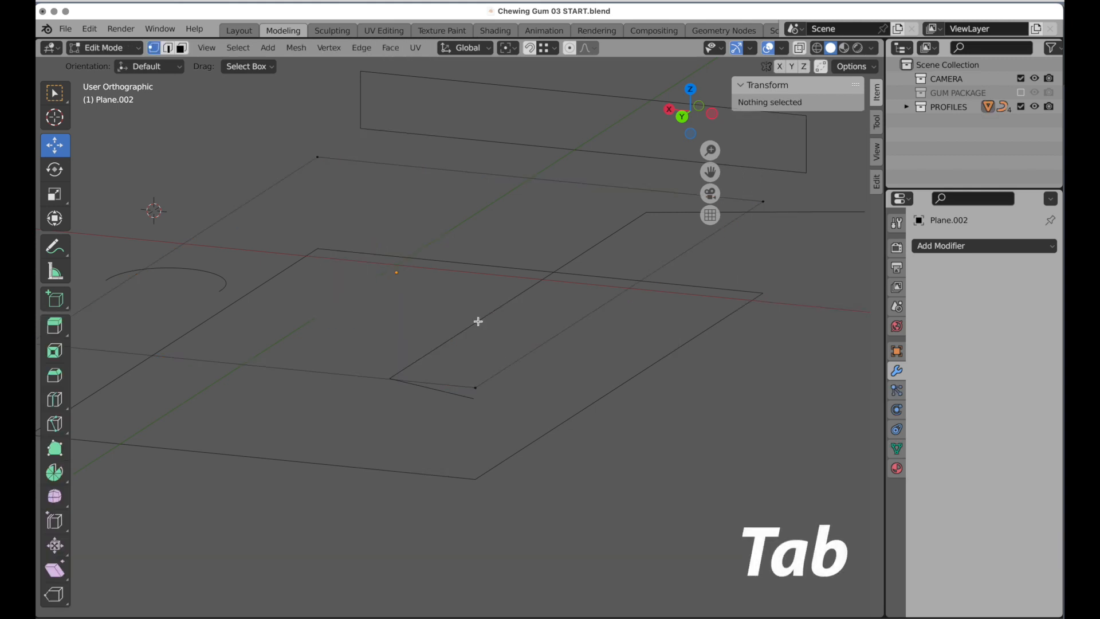
{"action": "key", "text": "a"}
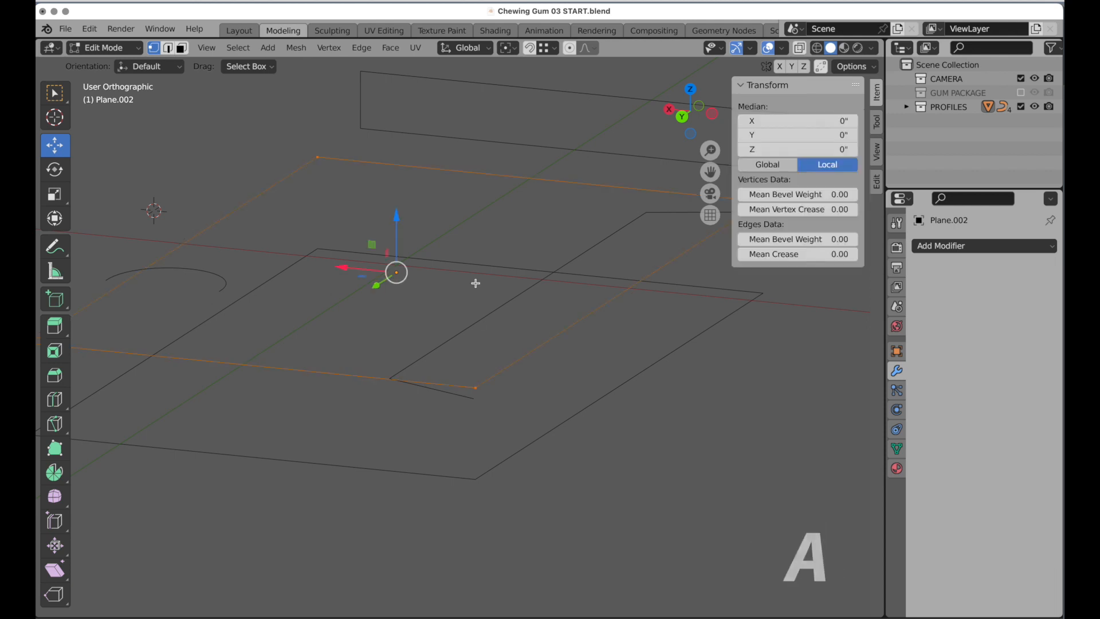
{"action": "right_click", "coordinate": [302, 212]}
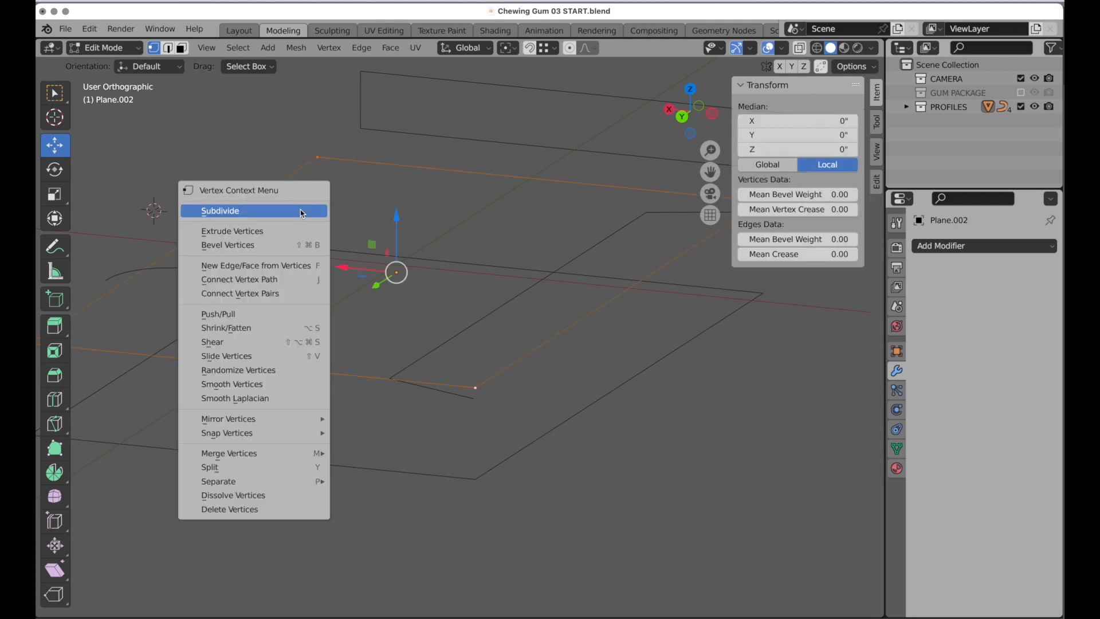
{"action": "left_click", "coordinate": [308, 268]}
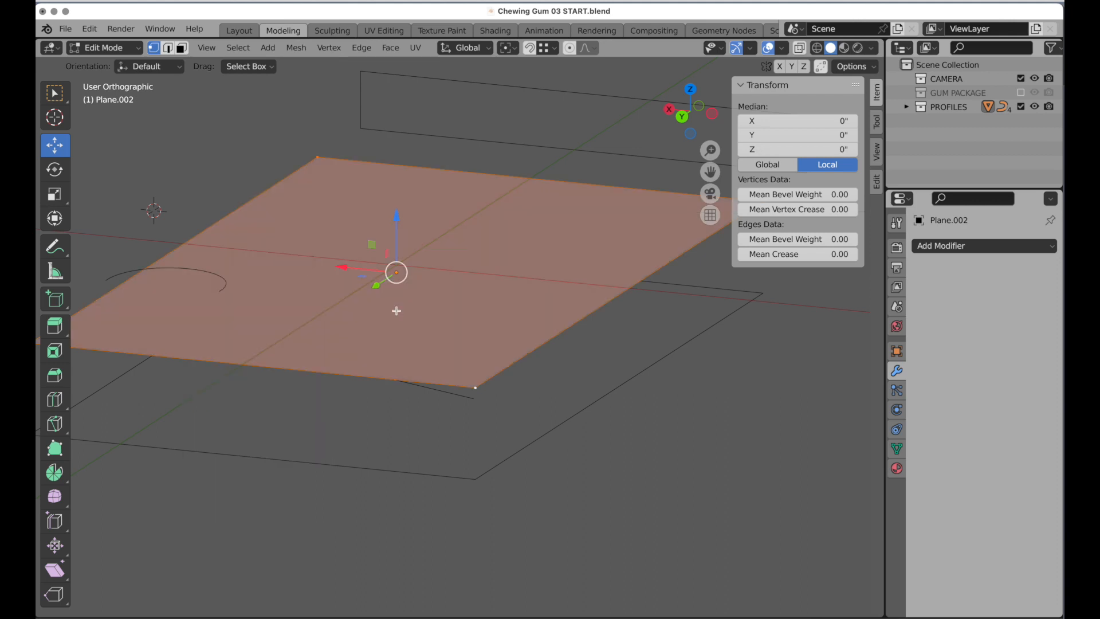
Step: Extrude the filled face about 0.304" upward to match the height of the side profile in the back view
{"action": "left_click", "coordinate": [684, 120]}
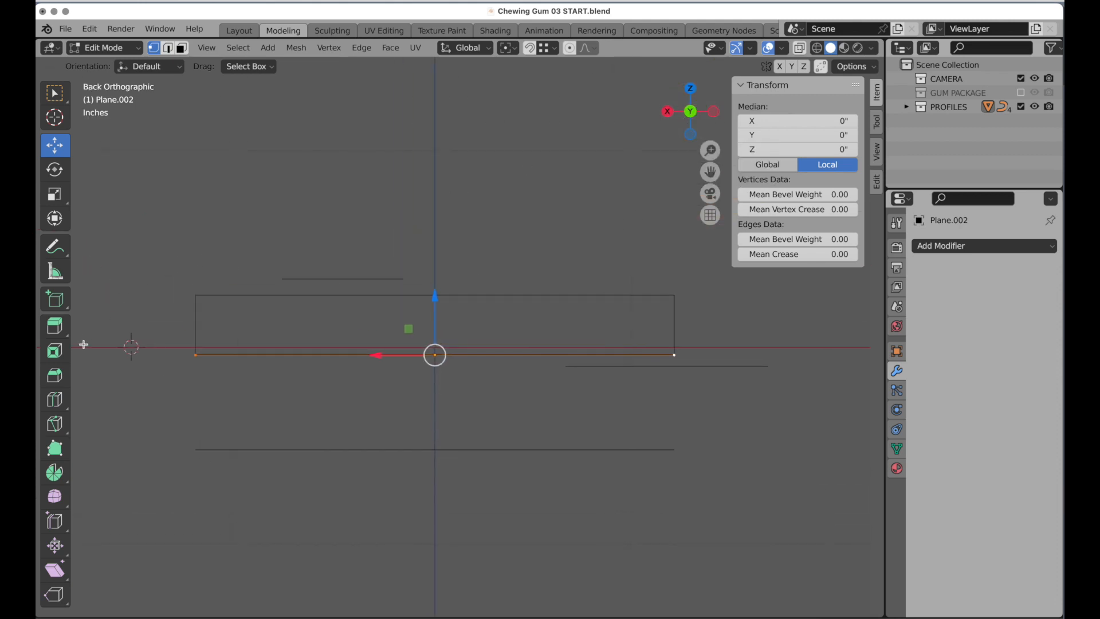
{"action": "left_click", "coordinate": [54, 325]}
{"action": "left_click_drag", "start_coordinate": [435, 406], "coordinate": [441, 345]}
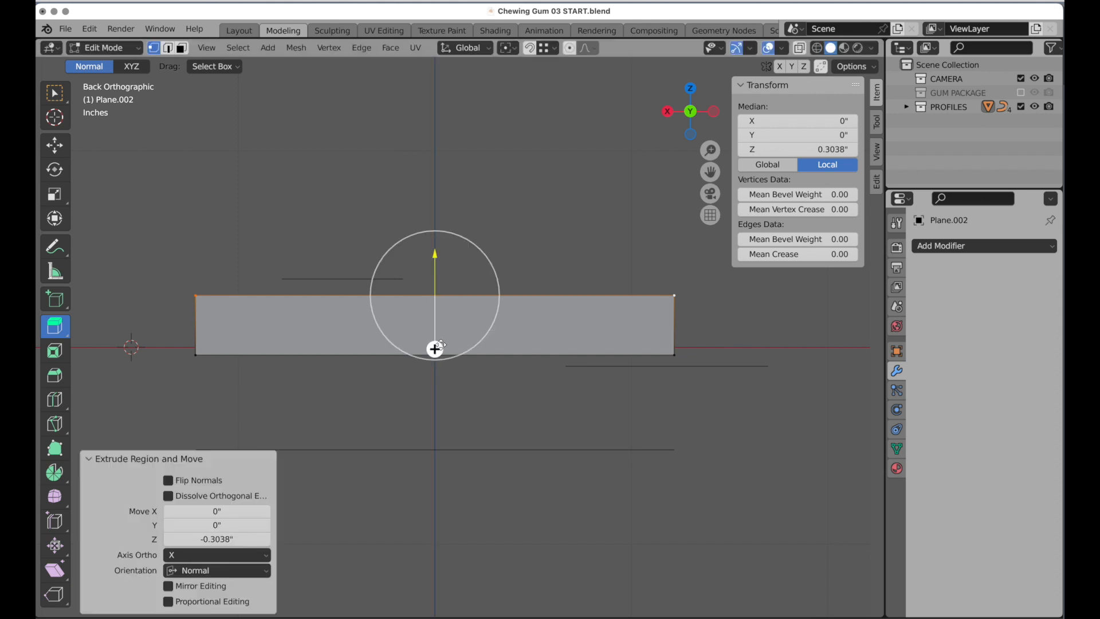
Step: Delete the two short end faces of the extruded box, leaving a sleeve open at both ends
{"action": "middle_click_drag", "start_coordinate": [587, 351], "coordinate": [529, 340]}
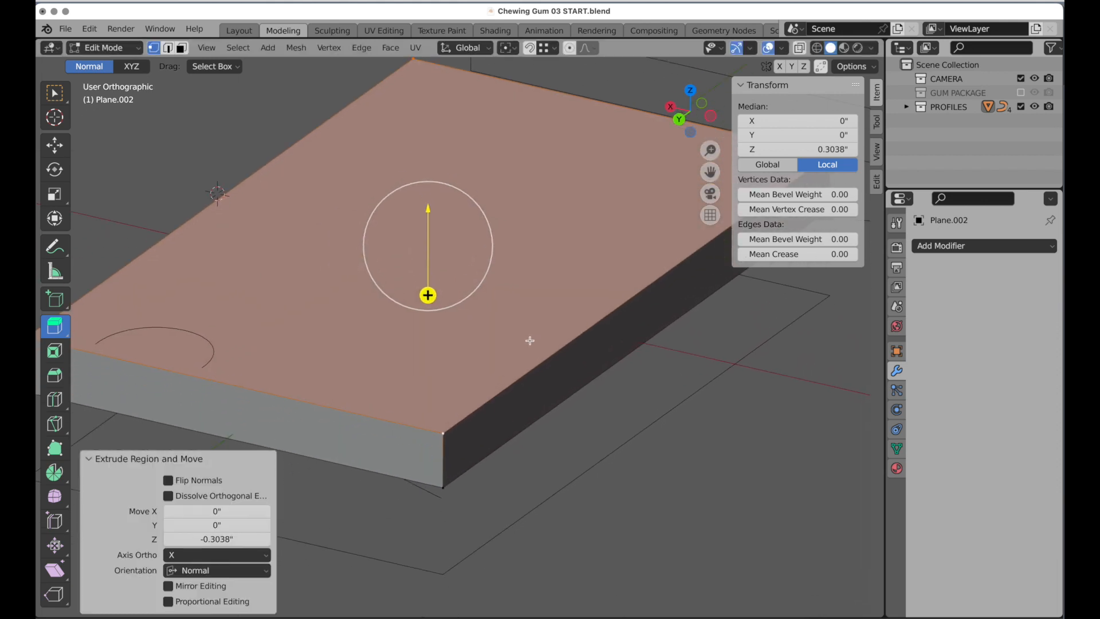
{"action": "left_click", "coordinate": [322, 425]}
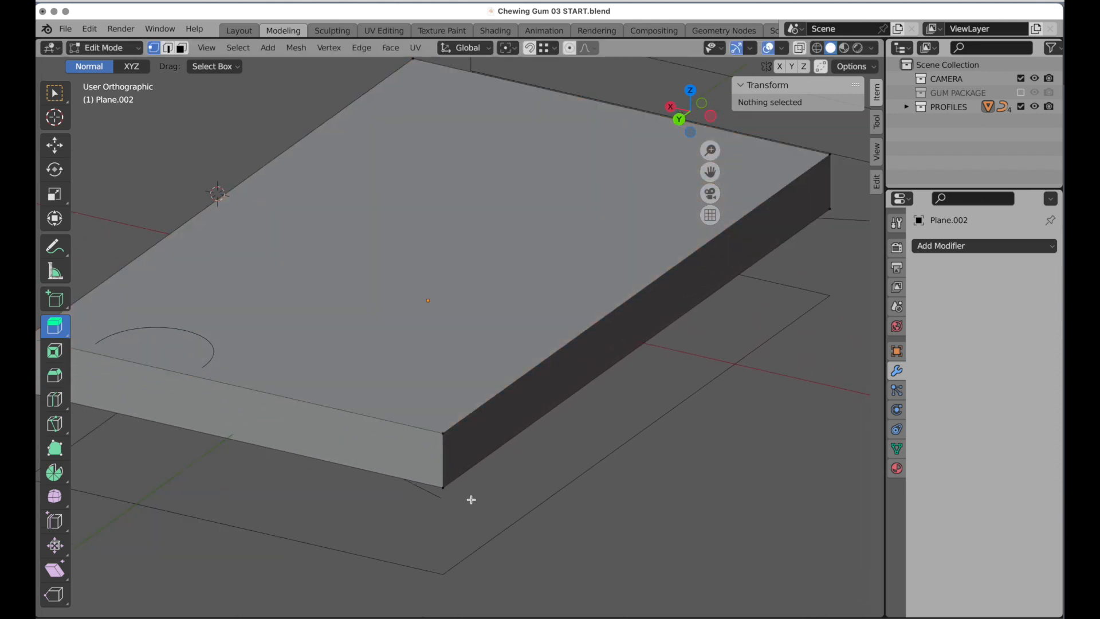
{"action": "left_click", "coordinate": [181, 49]}
{"action": "left_click", "coordinate": [220, 399]}
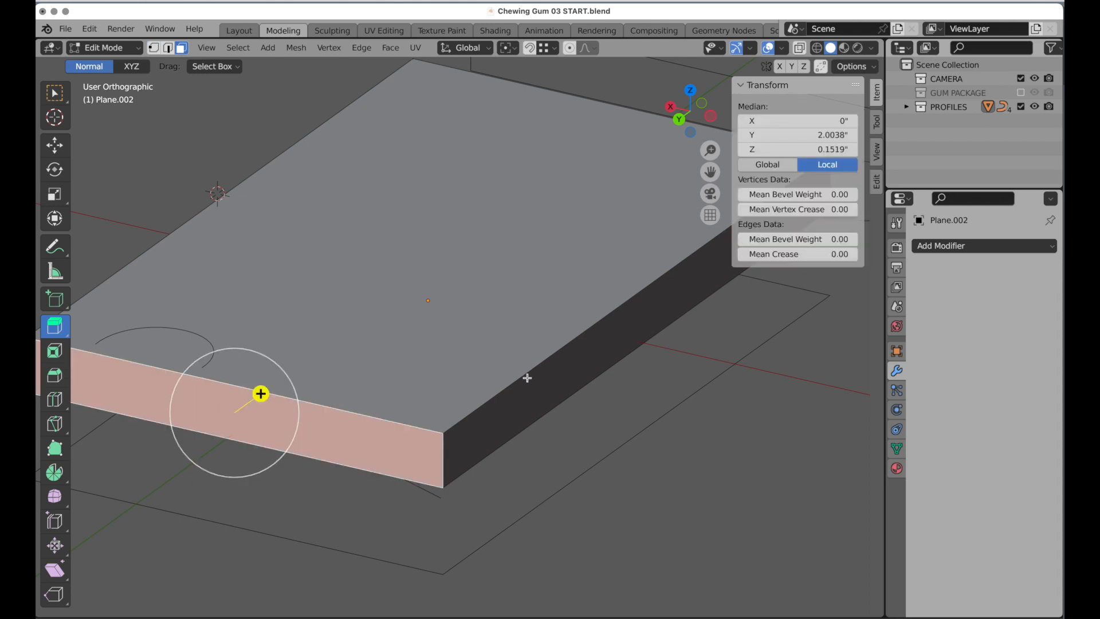
{"action": "middle_click_drag", "start_coordinate": [525, 376], "coordinate": [456, 354]}
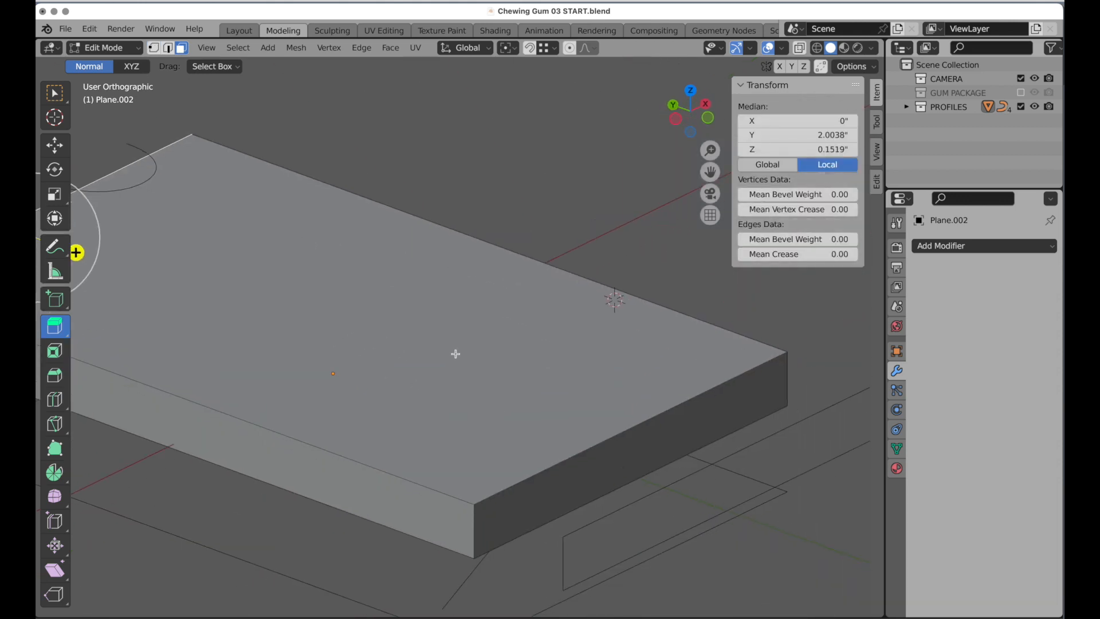
{"action": "left_click", "coordinate": [598, 480]}
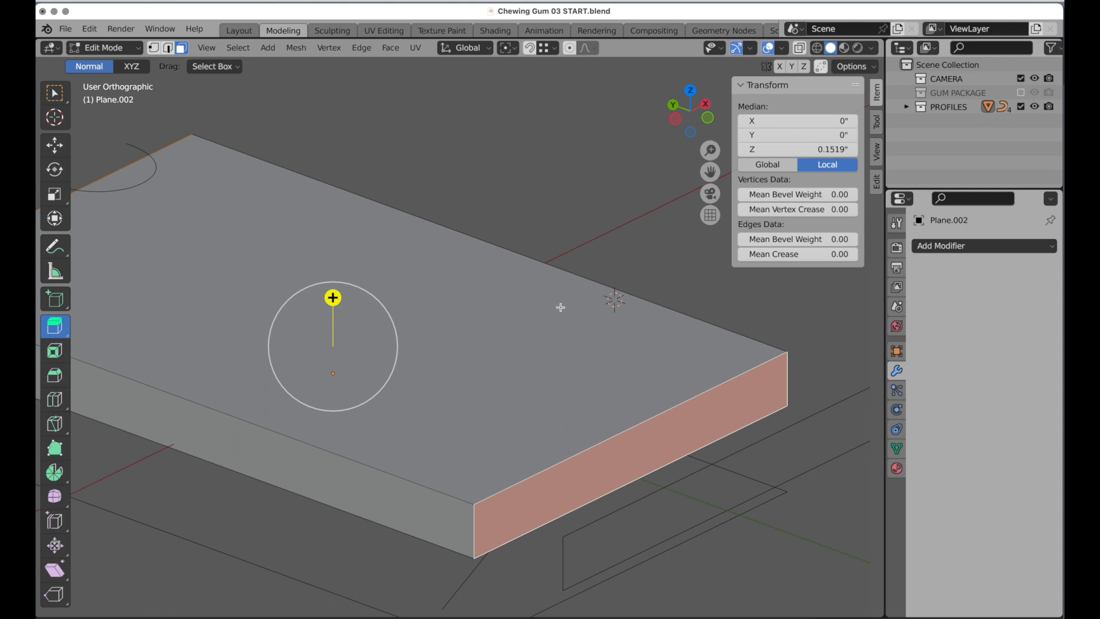
{"action": "key", "text": "x"}
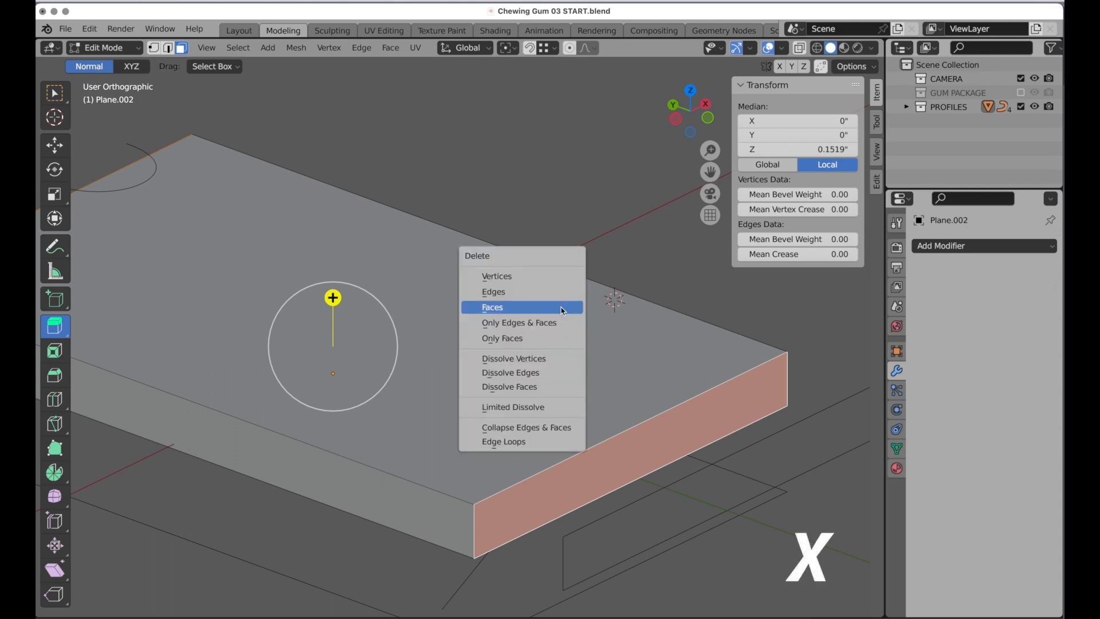
{"action": "left_click", "coordinate": [561, 309]}
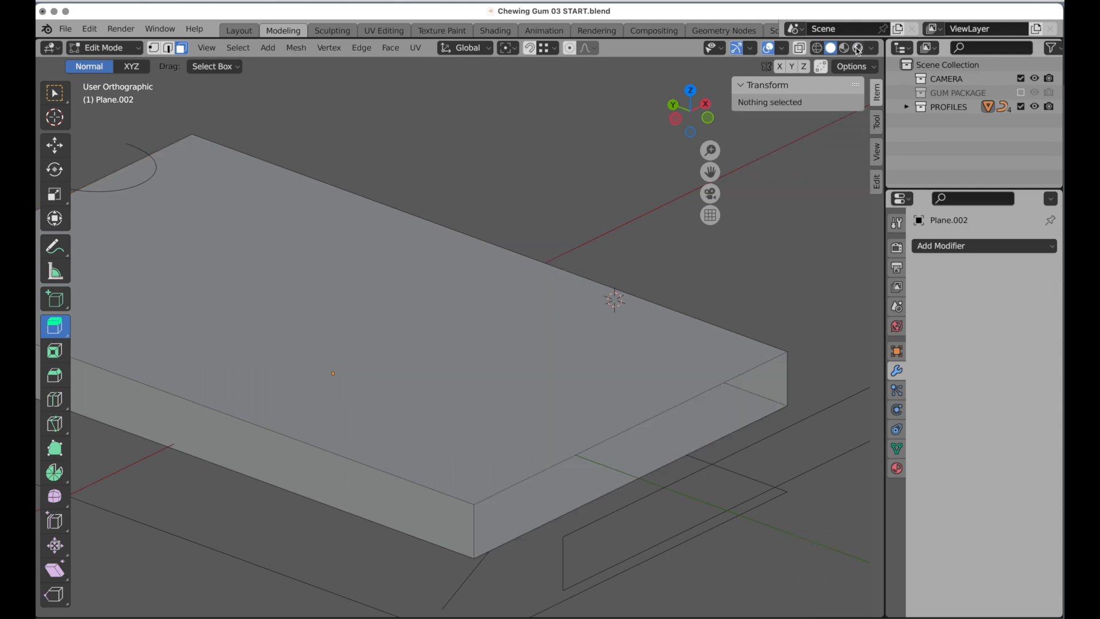
Step: Turn on the Face Orientation overlay and check which way the sleeve's faces point
{"action": "left_click", "coordinate": [784, 49]}
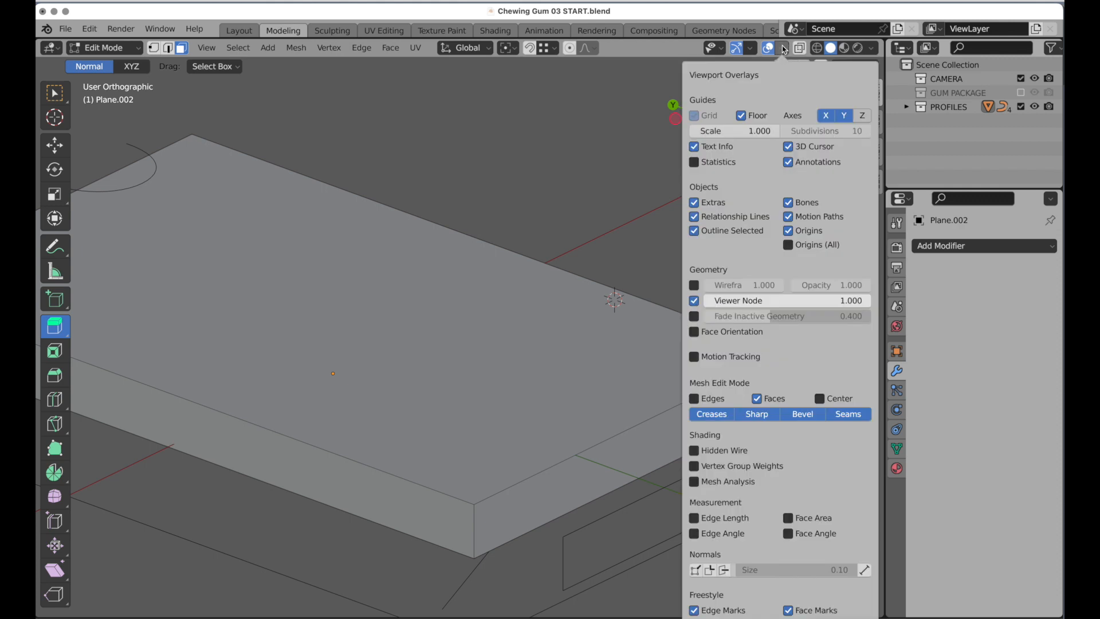
{"action": "left_click", "coordinate": [714, 335]}
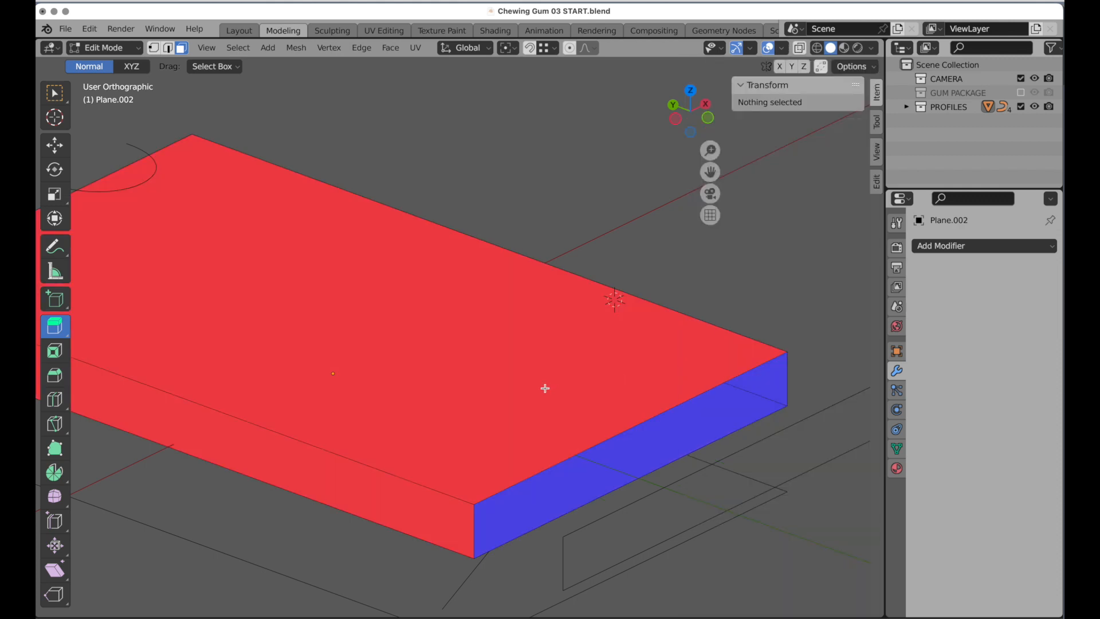
{"action": "middle_click_drag", "start_coordinate": [290, 318], "coordinate": [591, 421]}
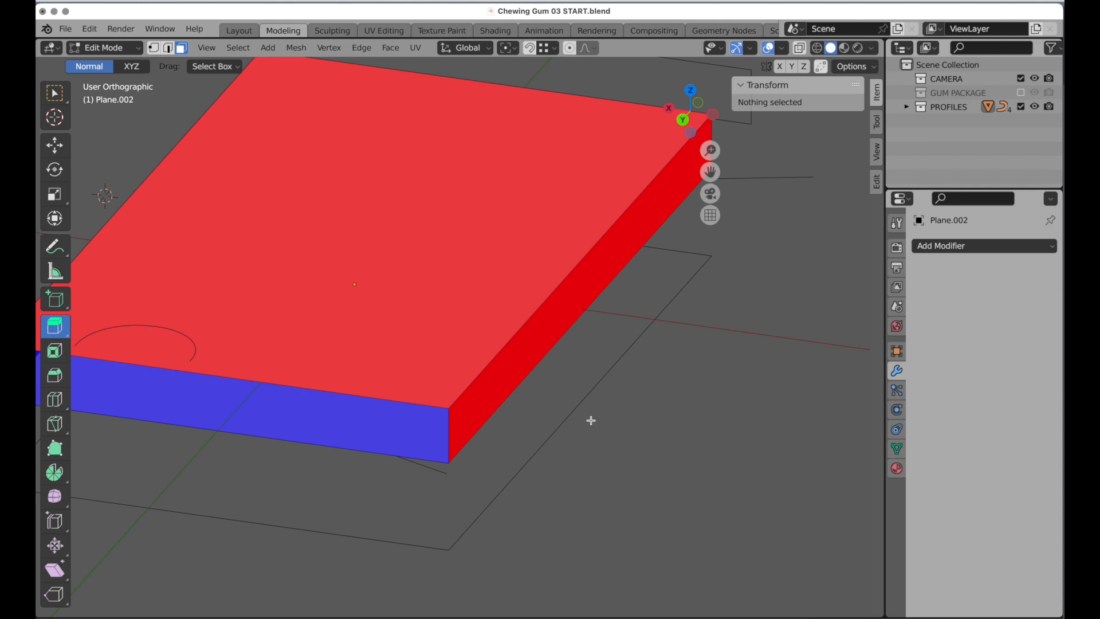
Step: Flip the normals of all the sleeve's faces, leaving the faces deselected
{"action": "key", "text": "a"}
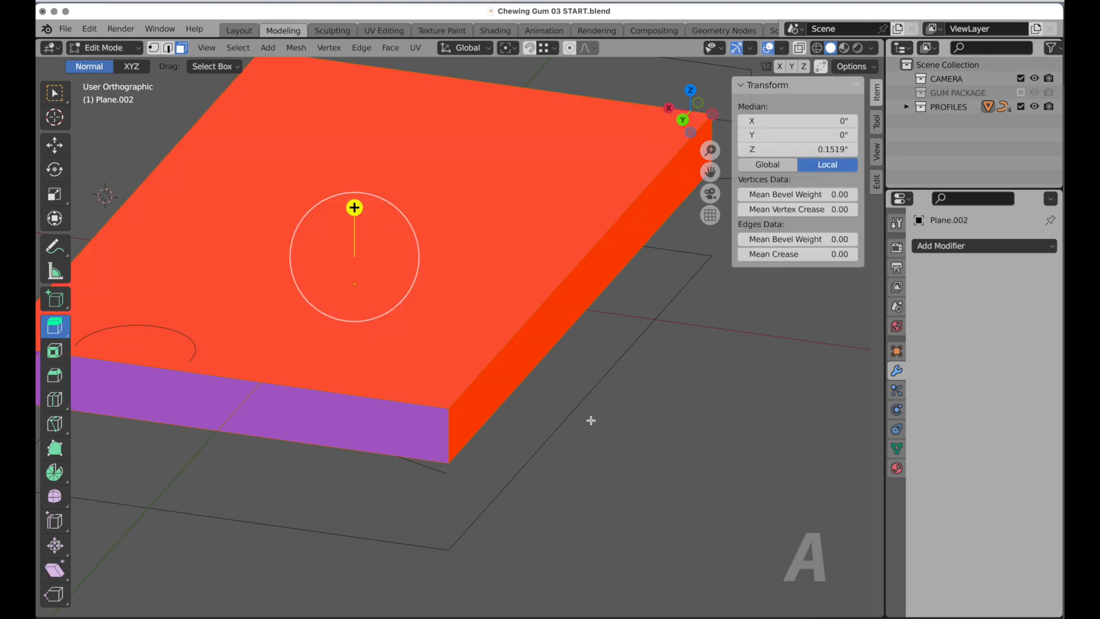
{"action": "left_click", "coordinate": [297, 47]}
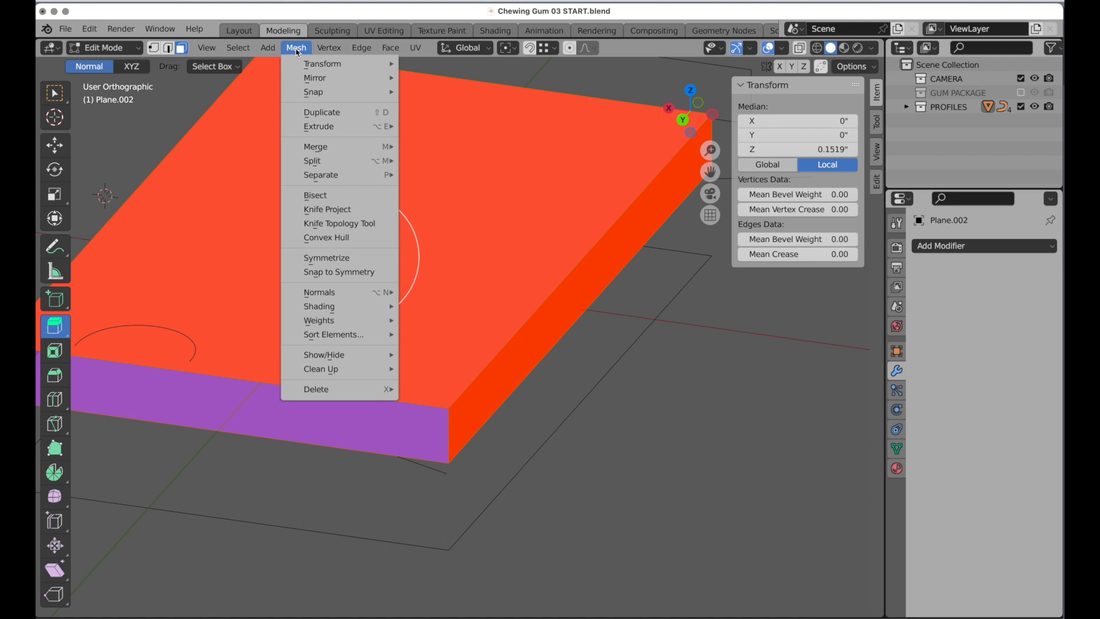
{"action": "mouse_move", "coordinate": [319, 294]}
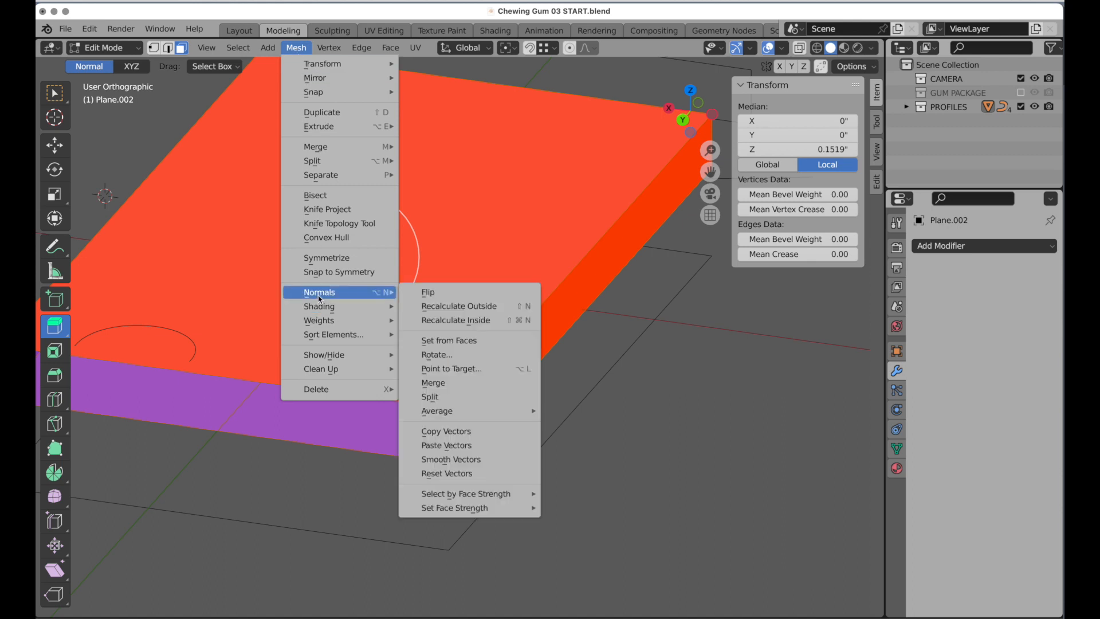
{"action": "left_click", "coordinate": [428, 292]}
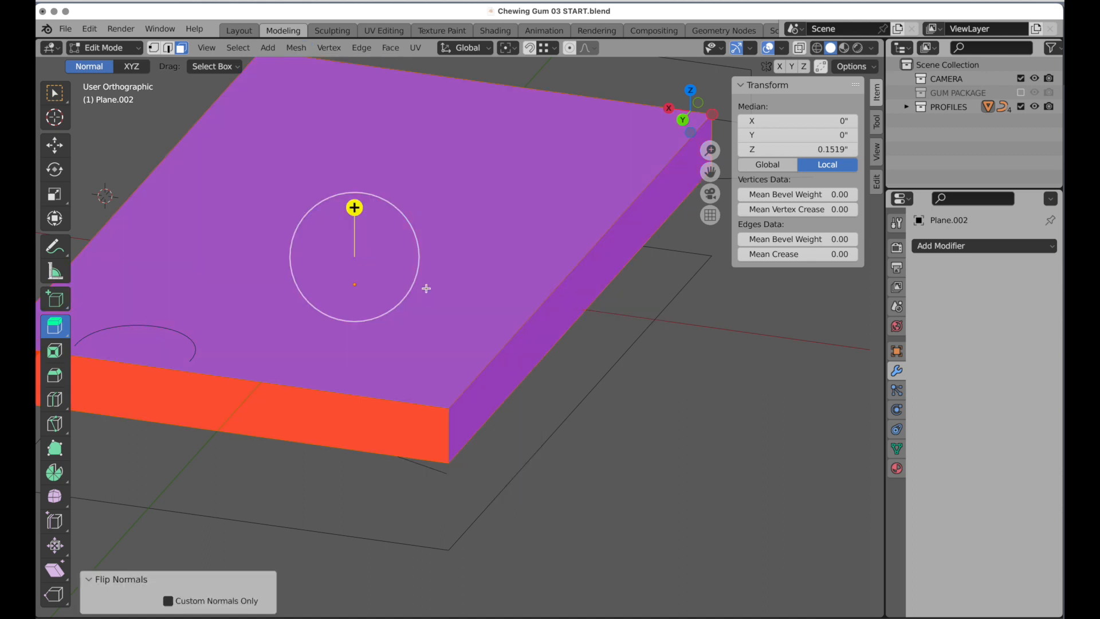
{"action": "left_click", "coordinate": [617, 381]}
Step: Turn off the Face Orientation overlay in the viewport
{"action": "middle_click_drag", "start_coordinate": [597, 383], "coordinate": [561, 384]}
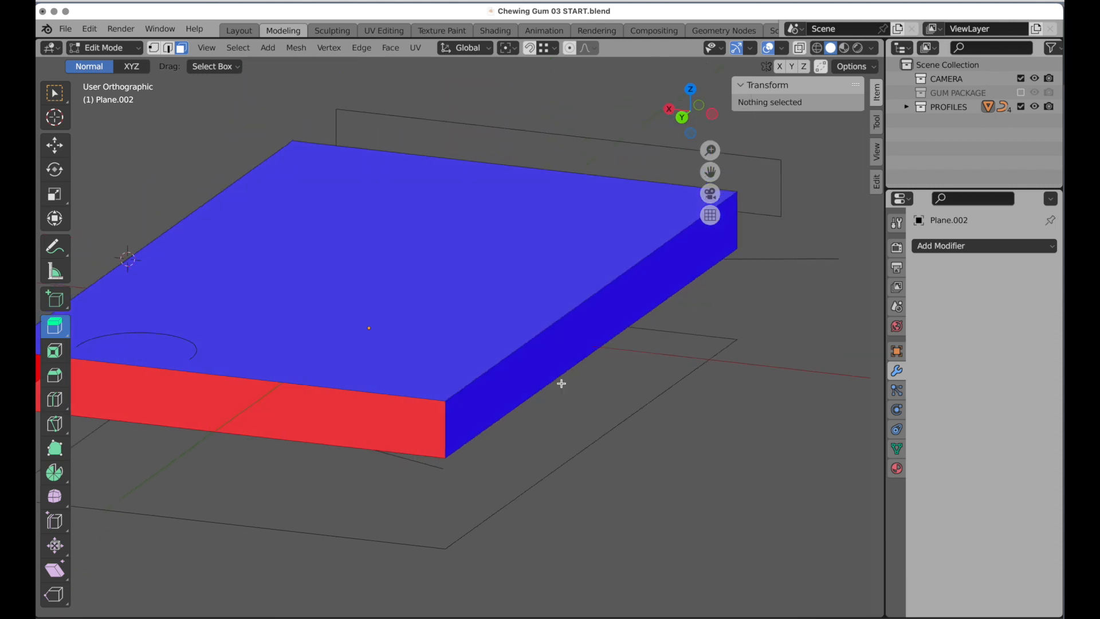
{"action": "left_click", "coordinate": [786, 50]}
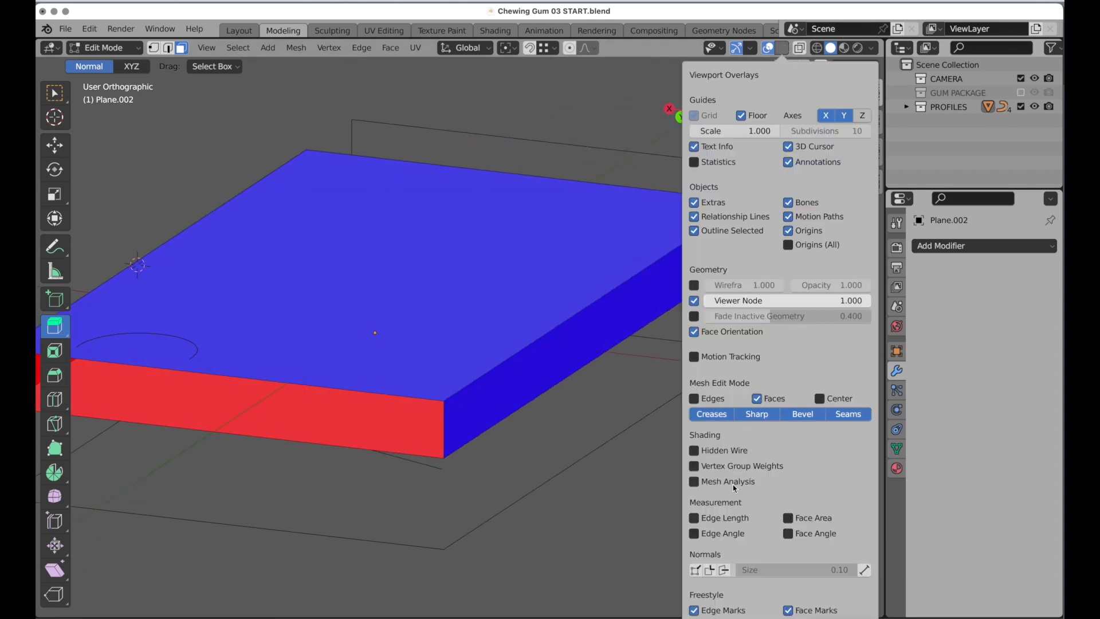
{"action": "left_click", "coordinate": [724, 332]}
Step: Switch the viewport to wireframe shading with X-ray enabled
{"action": "middle_click_drag", "start_coordinate": [574, 361], "coordinate": [459, 341]}
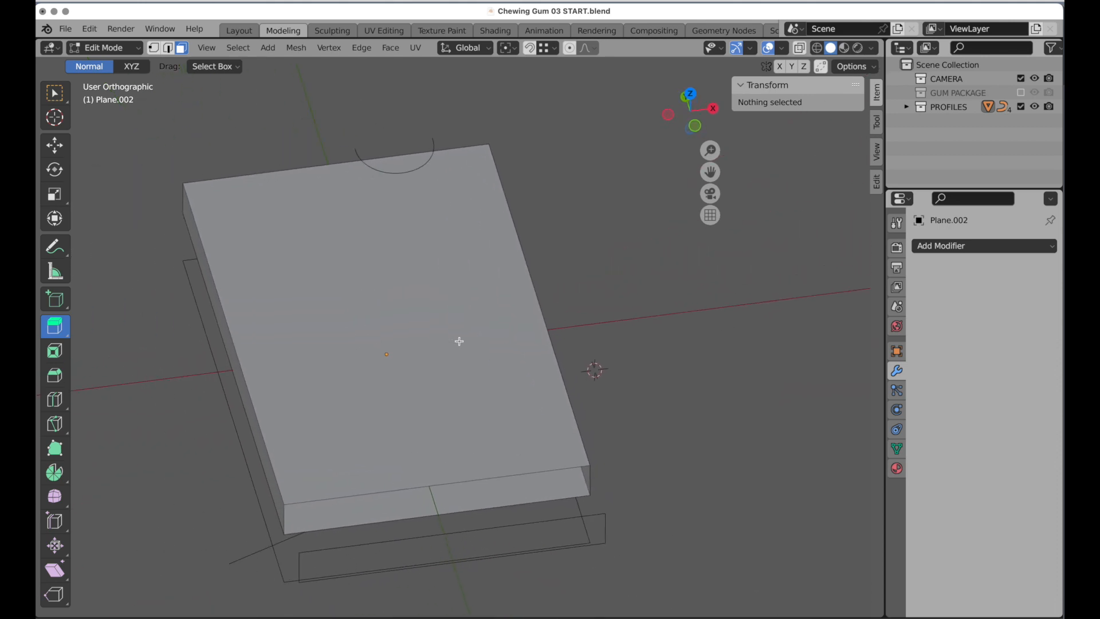
{"action": "left_click", "coordinate": [817, 48]}
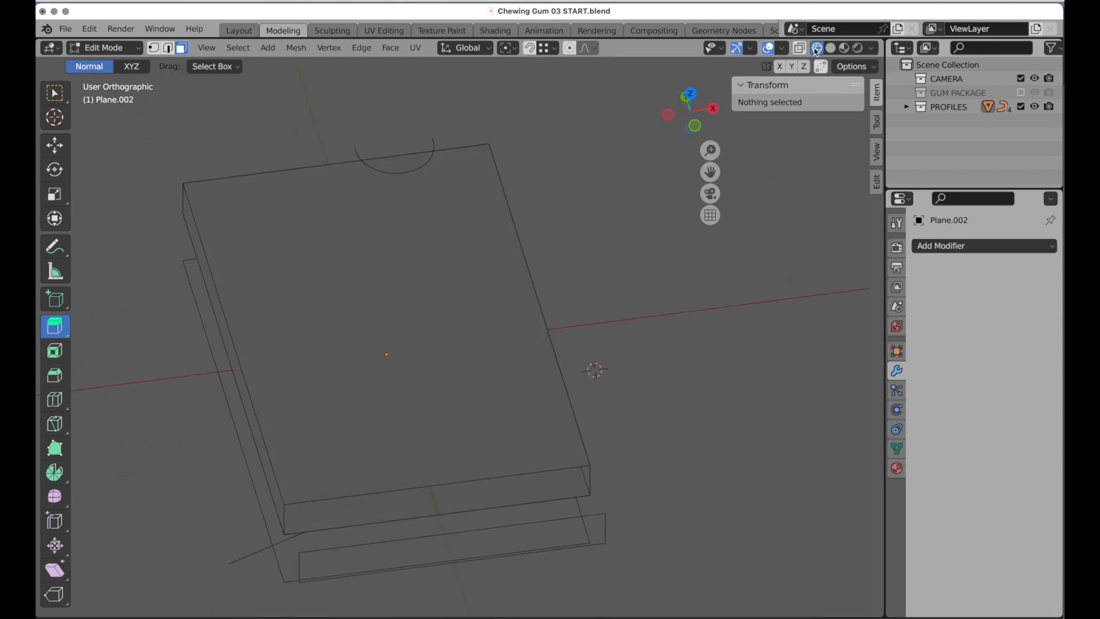
{"action": "key", "text": "alt+z"}
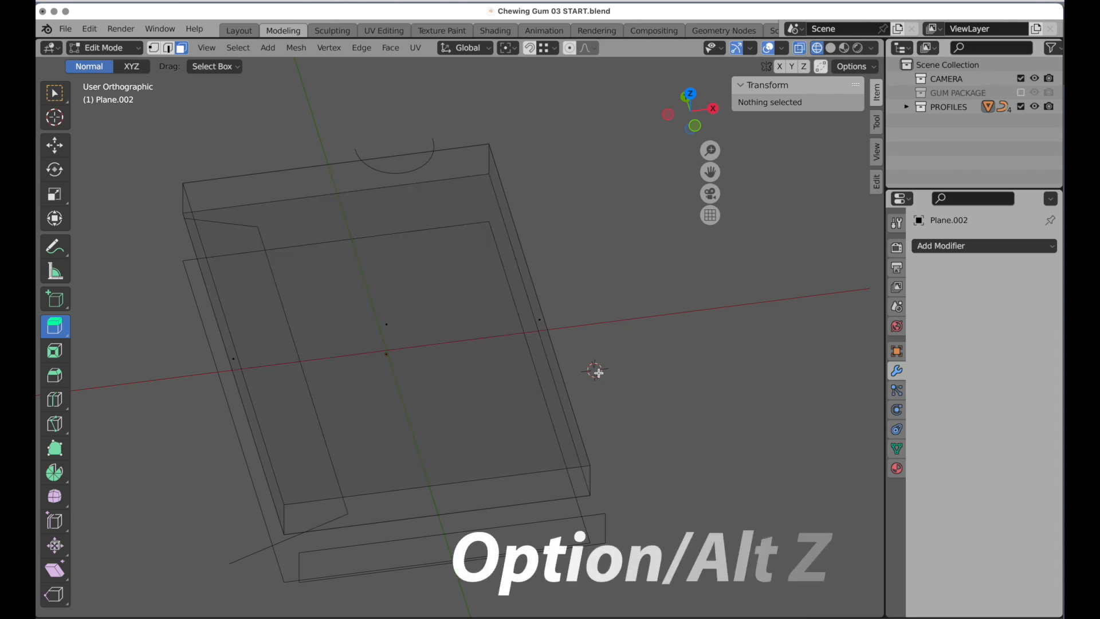
{"action": "middle_click_drag", "start_coordinate": [597, 373], "coordinate": [665, 340]}
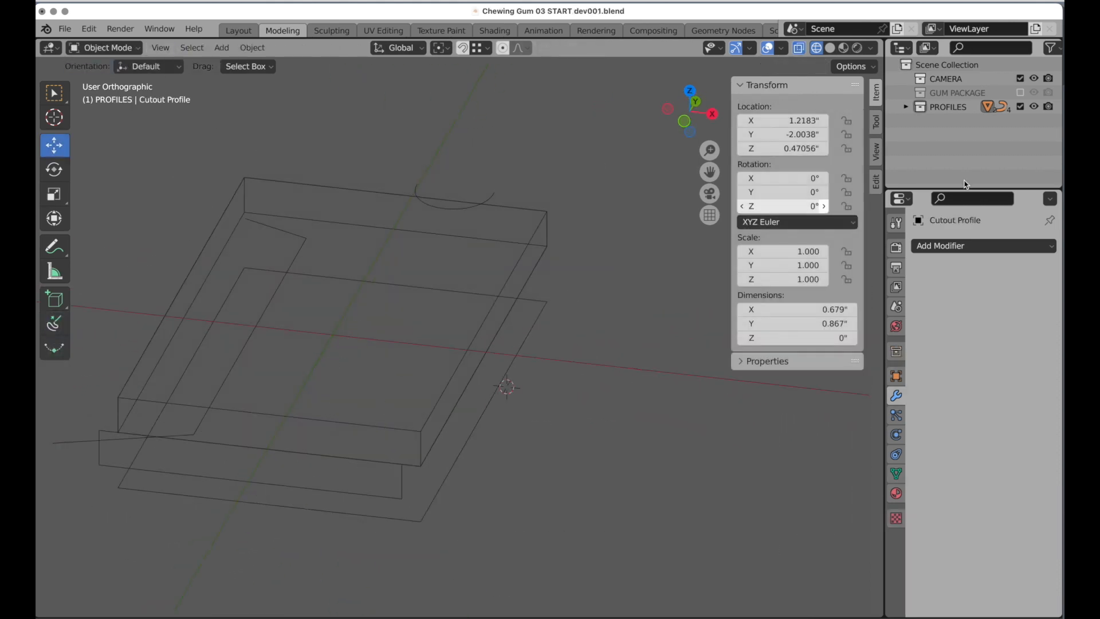
Step: Unhide the Cutout Profile object in the PROFILES collection
{"action": "left_click", "coordinate": [906, 108]}
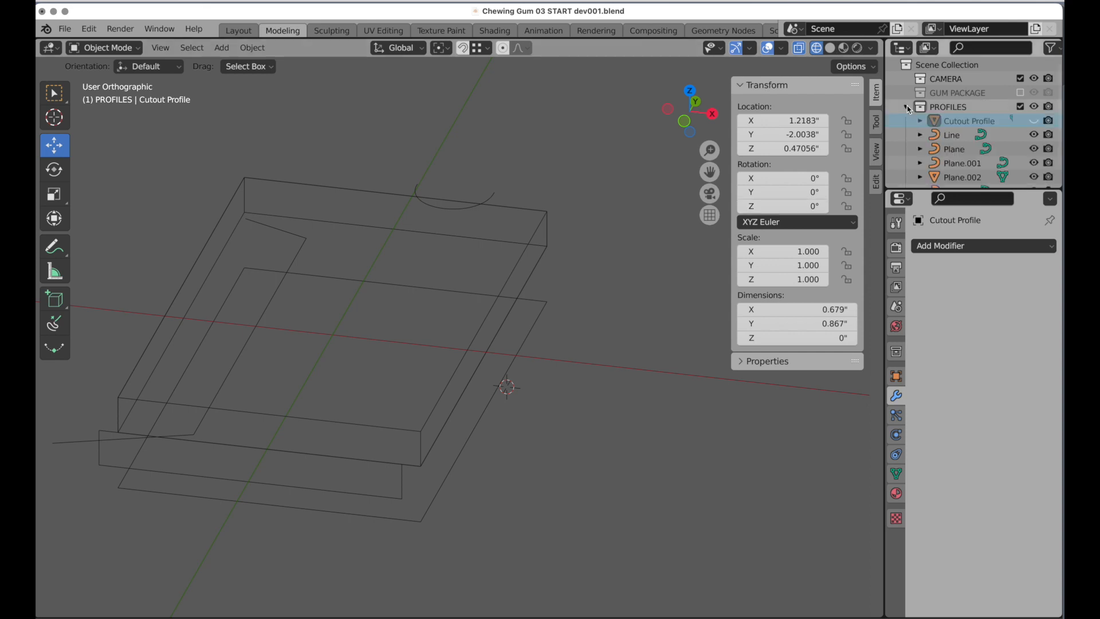
{"action": "left_click", "coordinate": [1033, 121]}
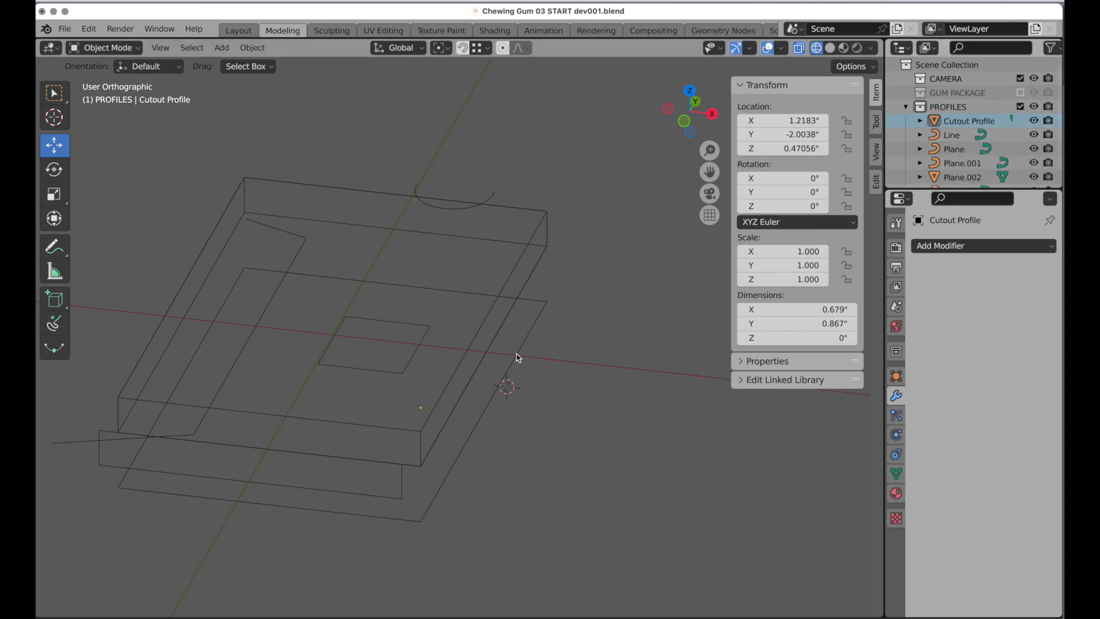
{"action": "mouse_move", "coordinate": [518, 358]}
{"action": "middle_mouse_down"}
{"action": "mouse_move", "coordinate": [533, 360]}
{"action": "mouse_move", "coordinate": [511, 368]}
{"action": "middle_mouse_up"}
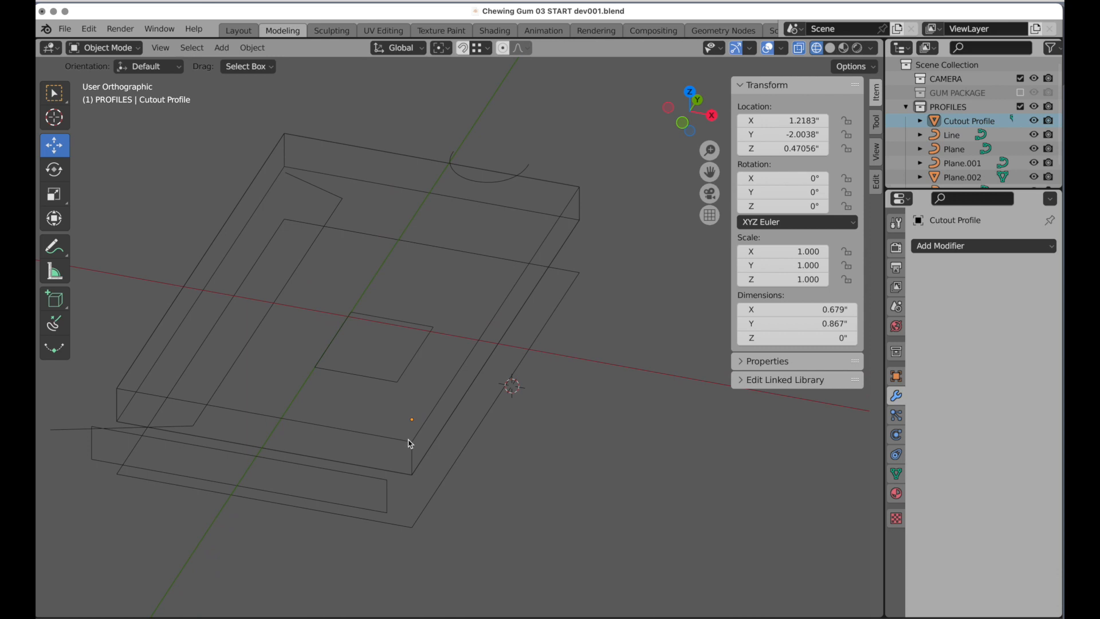
Step: Select the sleeve object Plane.002 and switch it into Edit Mode
{"action": "left_click", "coordinate": [410, 445]}
{"action": "middle_click_drag", "start_coordinate": [418, 445], "coordinate": [422, 447]}
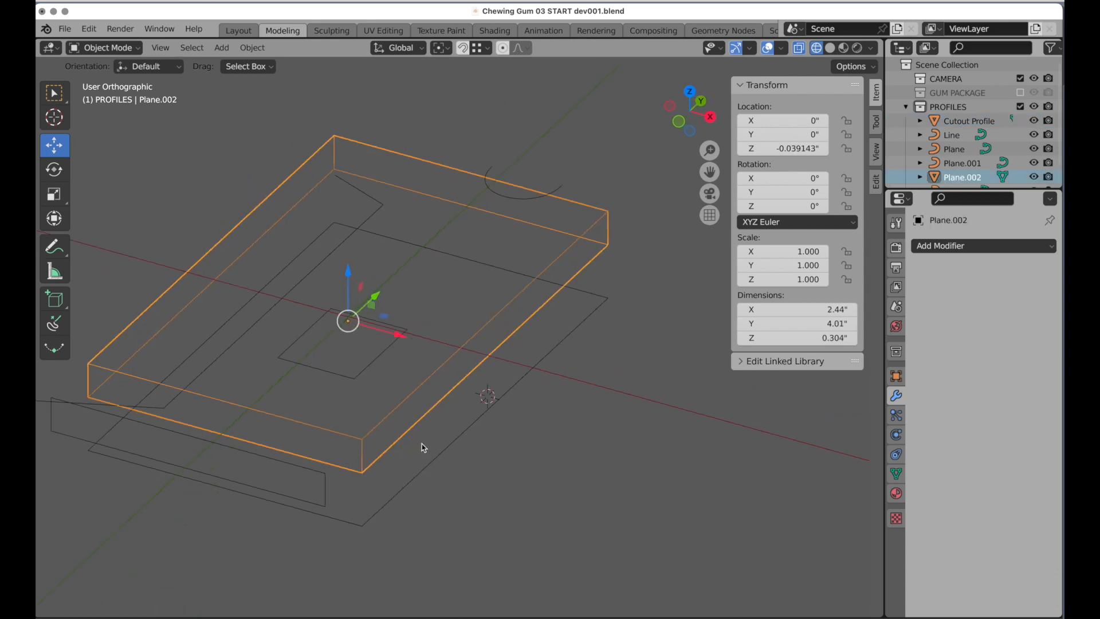
{"action": "key", "text": "Tab"}
{"action": "scroll", "coordinate": [332, 325], "scroll_direction": "up", "scroll_amount": 1}
{"action": "scroll", "coordinate": [332, 325], "scroll_direction": "up", "scroll_amount": 2}
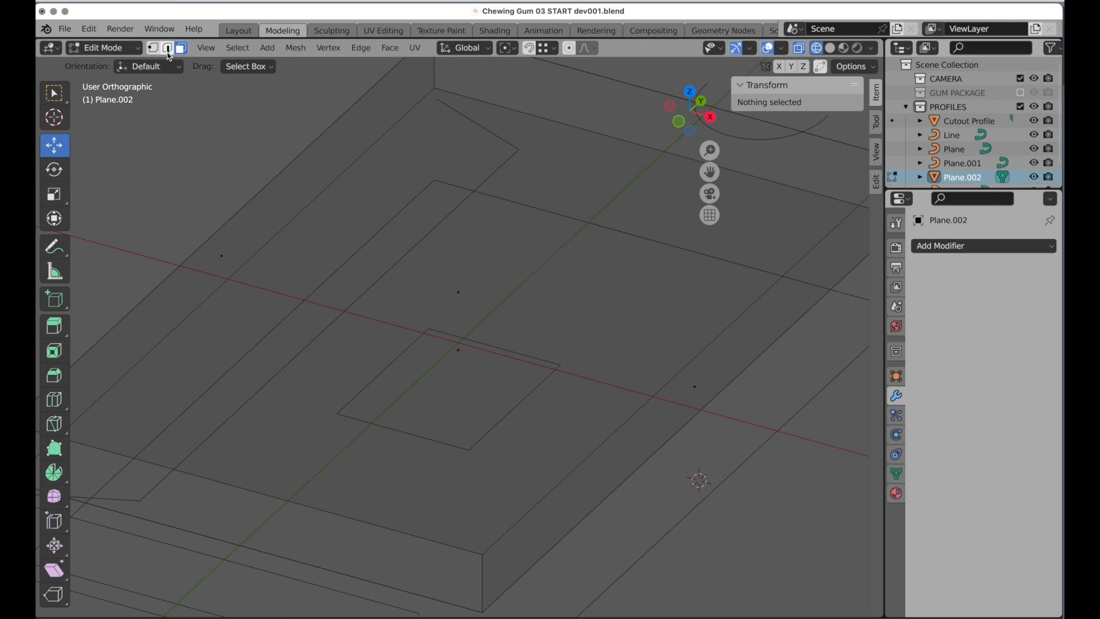
Step: With X-ray off, add centred loop cuts across the sleeve, along its top face, and along the mid-height of both side walls
{"action": "left_click", "coordinate": [67, 401]}
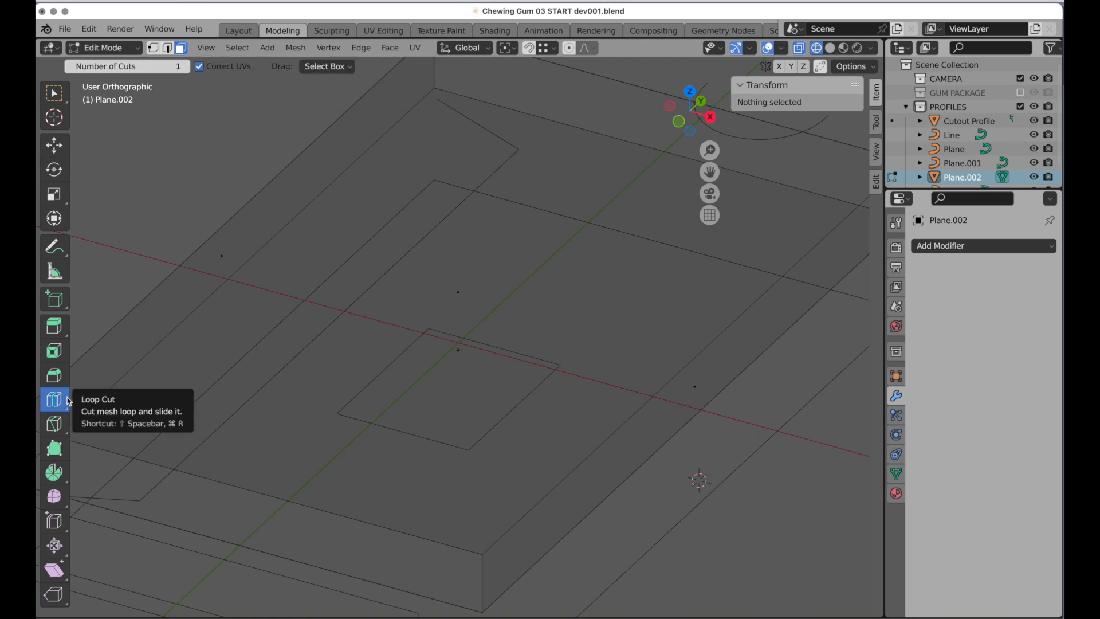
{"action": "scroll", "coordinate": [462, 295], "scroll_direction": "down", "scroll_amount": 4}
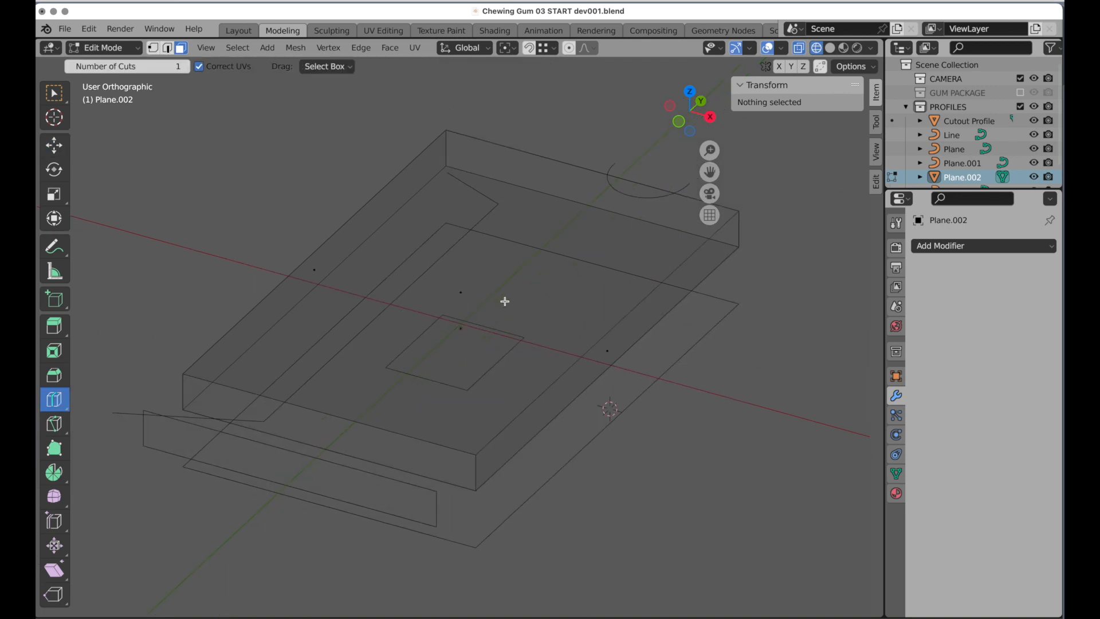
{"action": "key", "text": "alt+z"}
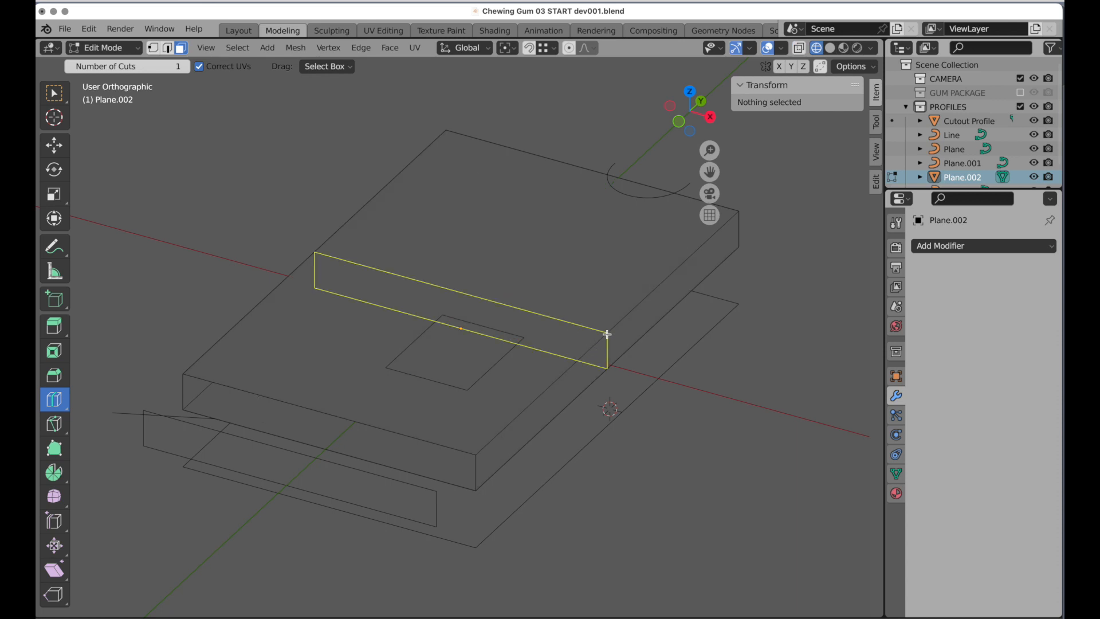
{"action": "left_click", "coordinate": [607, 334]}
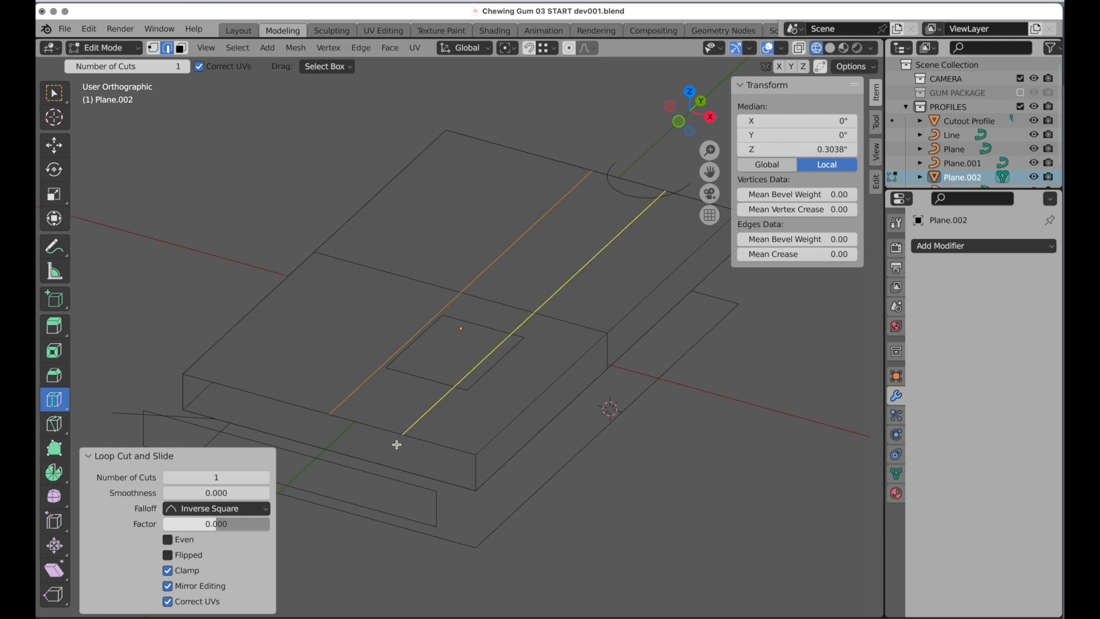
{"action": "middle_click_drag", "start_coordinate": [454, 428], "coordinate": [478, 404]}
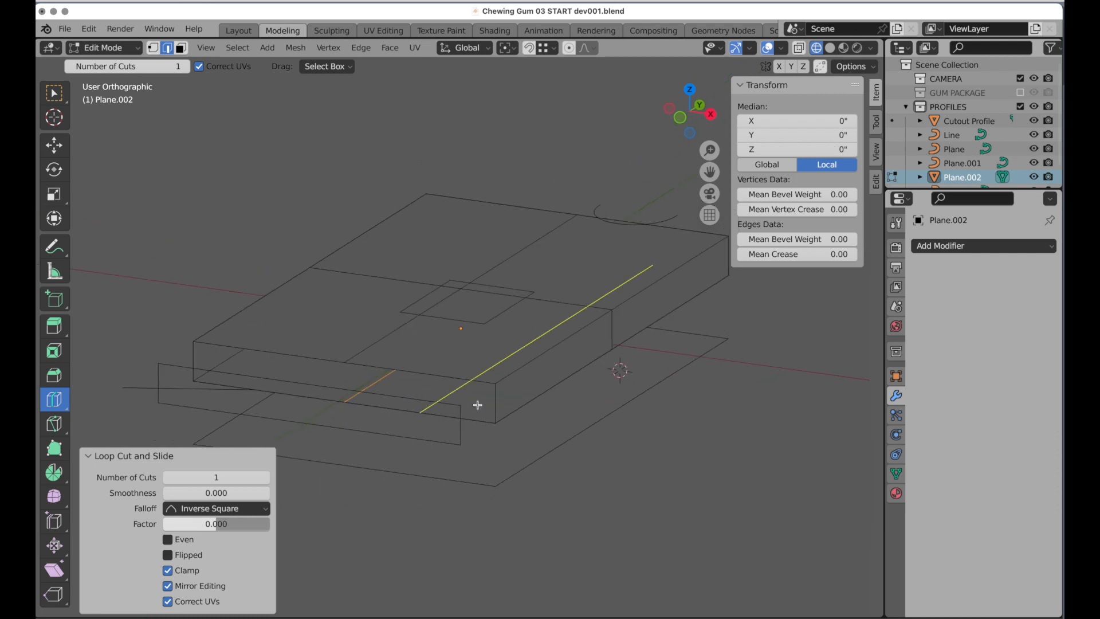
{"action": "left_click", "coordinate": [498, 400]}
{"action": "middle_click_drag", "start_coordinate": [321, 351], "coordinate": [460, 342]}
{"action": "left_click", "coordinate": [414, 382]}
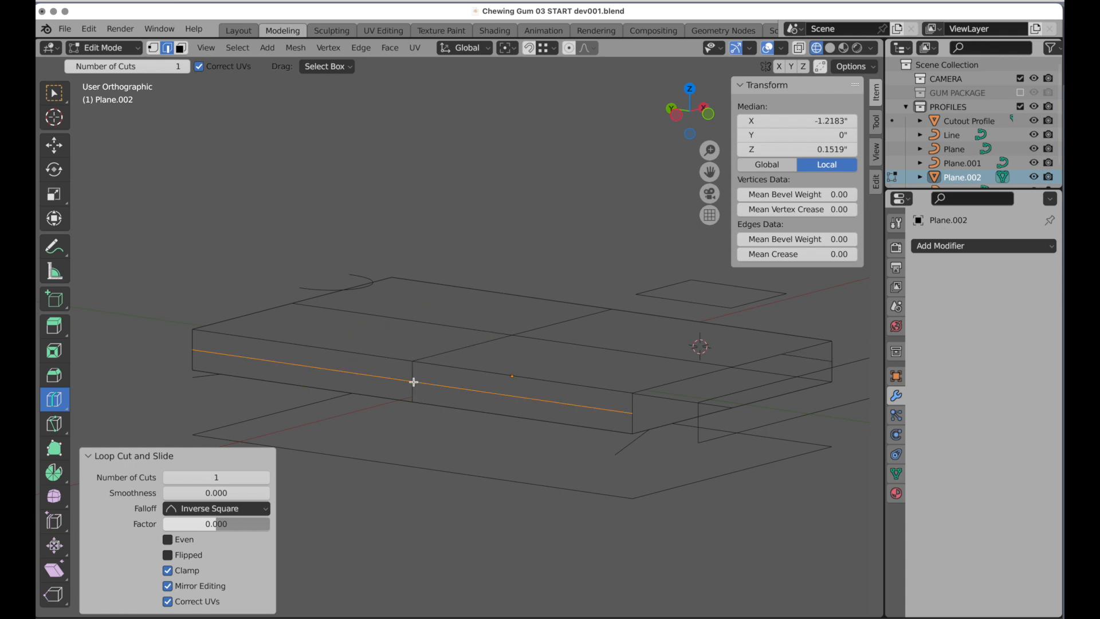
Step: Delete all faces in the lower half of the sleeve, selecting them through the mesh from the front view with X-ray on
{"action": "left_click", "coordinate": [53, 145]}
{"action": "middle_click_drag", "start_coordinate": [461, 190], "coordinate": [452, 245]}
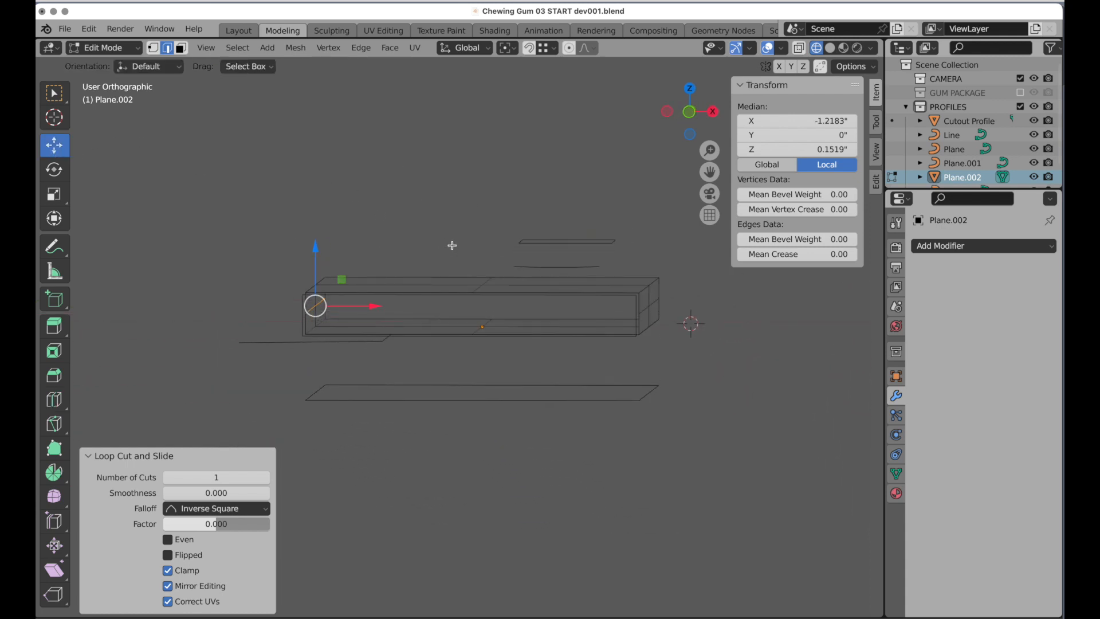
{"action": "middle_click_drag", "start_coordinate": [533, 273], "coordinate": [532, 298]}
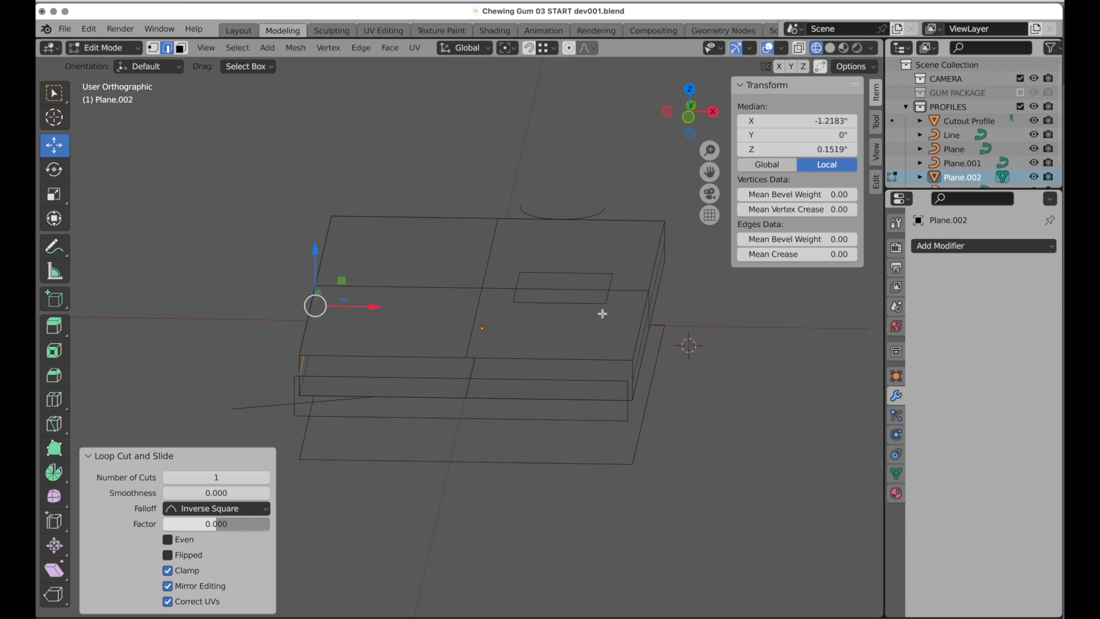
{"action": "left_click", "coordinate": [688, 119]}
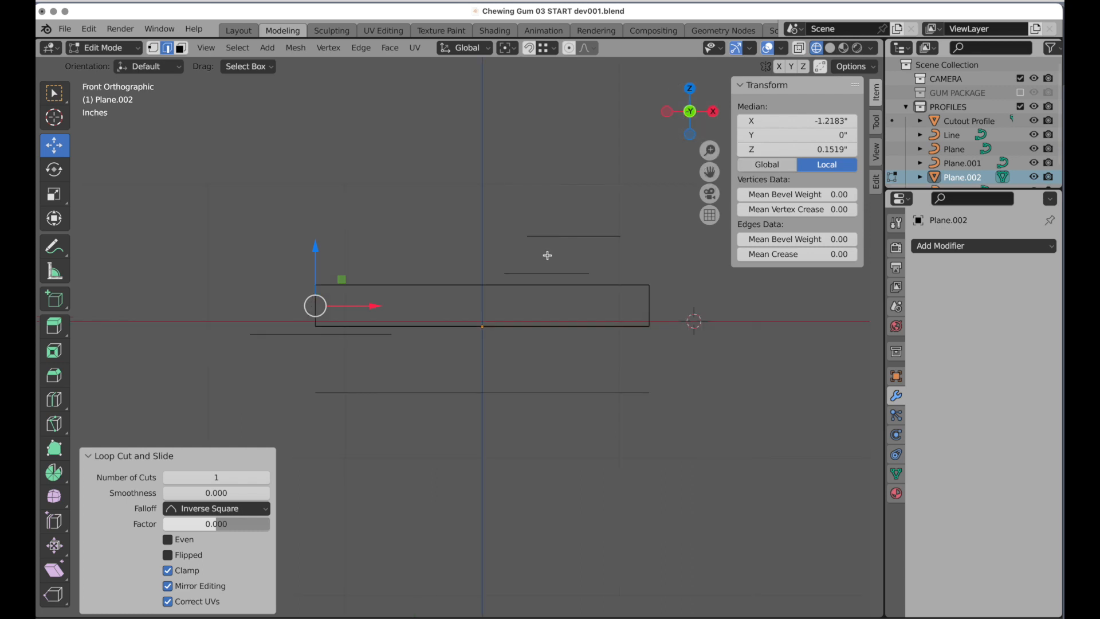
{"action": "scroll", "coordinate": [547, 255], "scroll_direction": "up", "scroll_amount": 3}
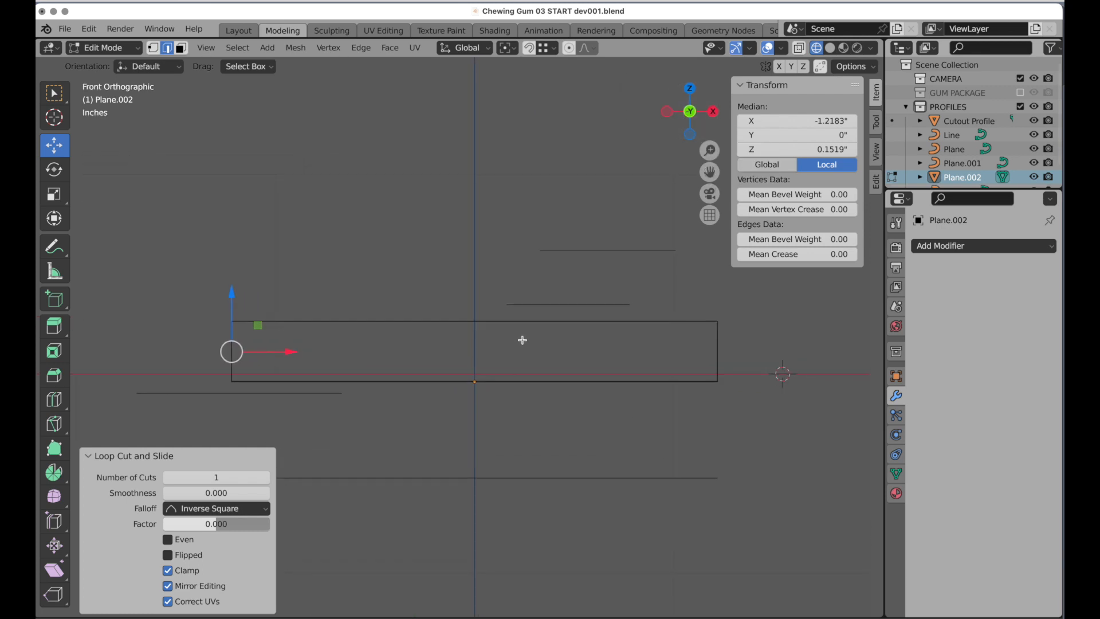
{"action": "key", "text": "alt+z"}
{"action": "left_click", "coordinate": [182, 48]}
{"action": "left_click_drag", "start_coordinate": [184, 428], "coordinate": [768, 349]}
{"action": "middle_click_drag", "start_coordinate": [769, 349], "coordinate": [778, 361]}
{"action": "key", "text": "x"}
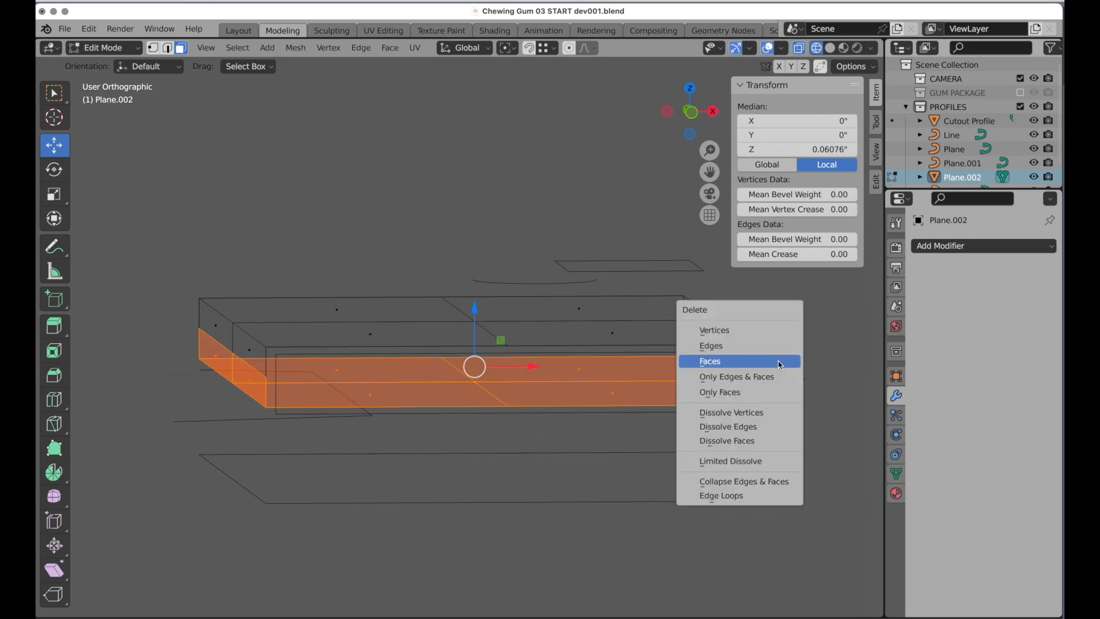
{"action": "left_click", "coordinate": [779, 363]}
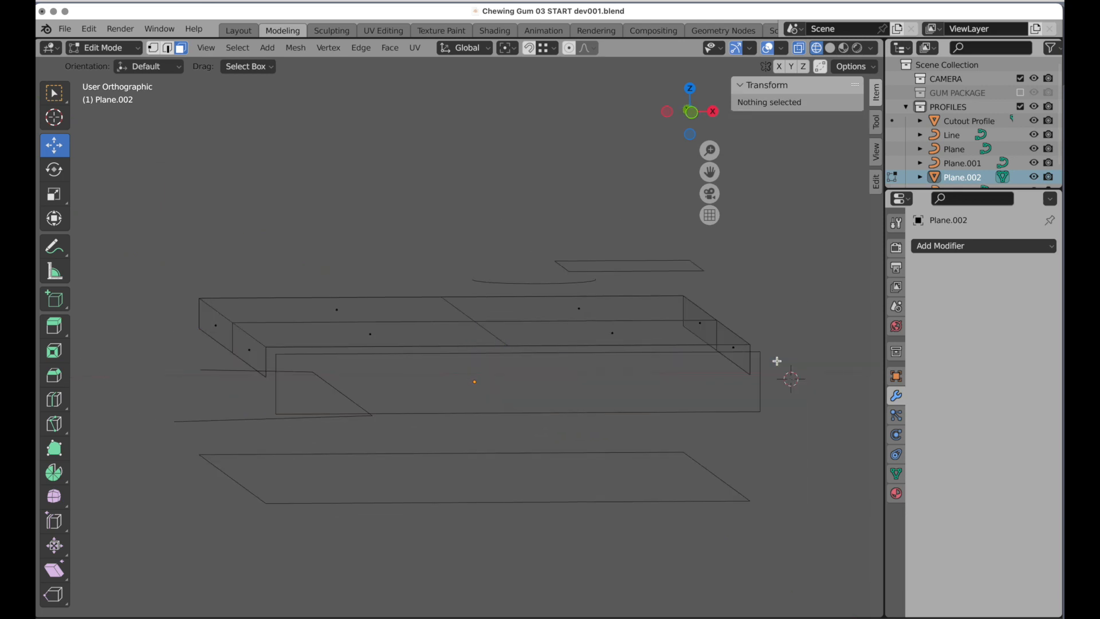
Step: In top view with X-ray off, add one centred lengthwise loop cut in the sleeve's left half and three dividing the right half into quarters
{"action": "middle_click_drag", "start_coordinate": [762, 365], "coordinate": [721, 389]}
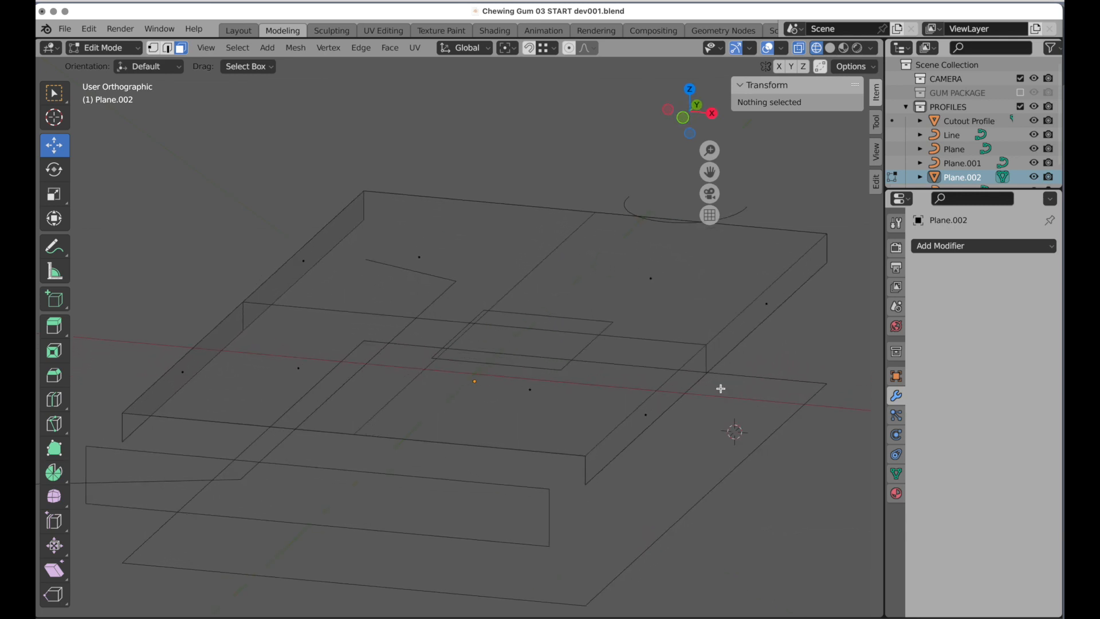
{"action": "key", "text": "alt+z"}
{"action": "middle_click_drag", "start_coordinate": [721, 388], "coordinate": [732, 400]}
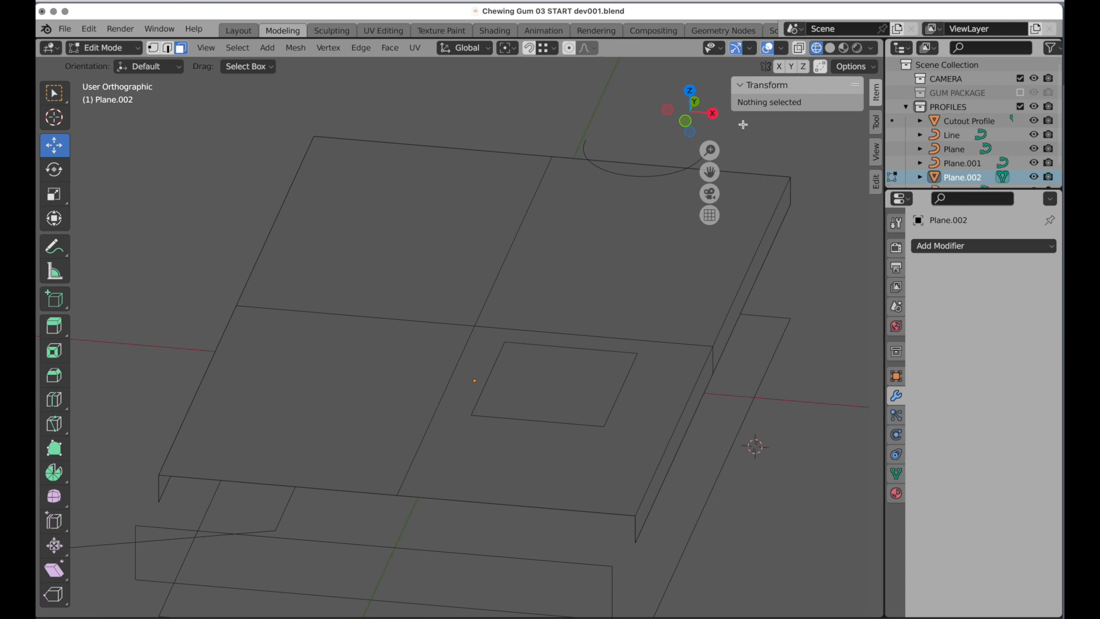
{"action": "left_click", "coordinate": [690, 91]}
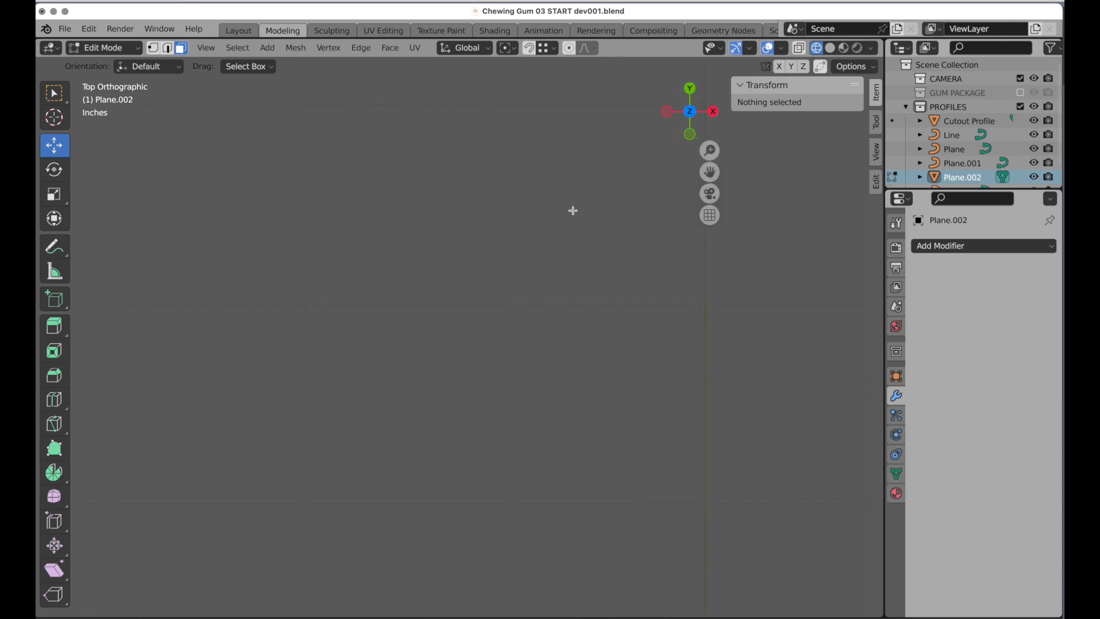
{"action": "middle_click_drag", "start_coordinate": [547, 291], "coordinate": [519, 356], "text": "ctrl"}
{"action": "middle_click_drag", "start_coordinate": [609, 401], "coordinate": [489, 225], "text": "shift"}
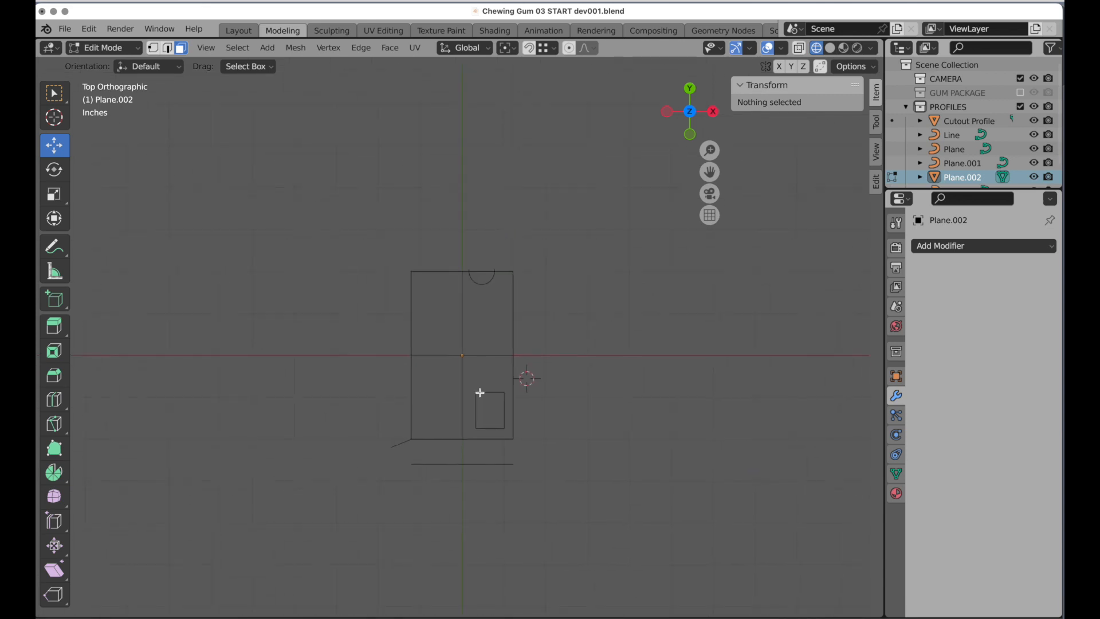
{"action": "middle_click_drag", "start_coordinate": [479, 408], "coordinate": [516, 343], "text": "ctrl"}
{"action": "scroll", "coordinate": [516, 343], "scroll_direction": "up", "scroll_amount": 3}
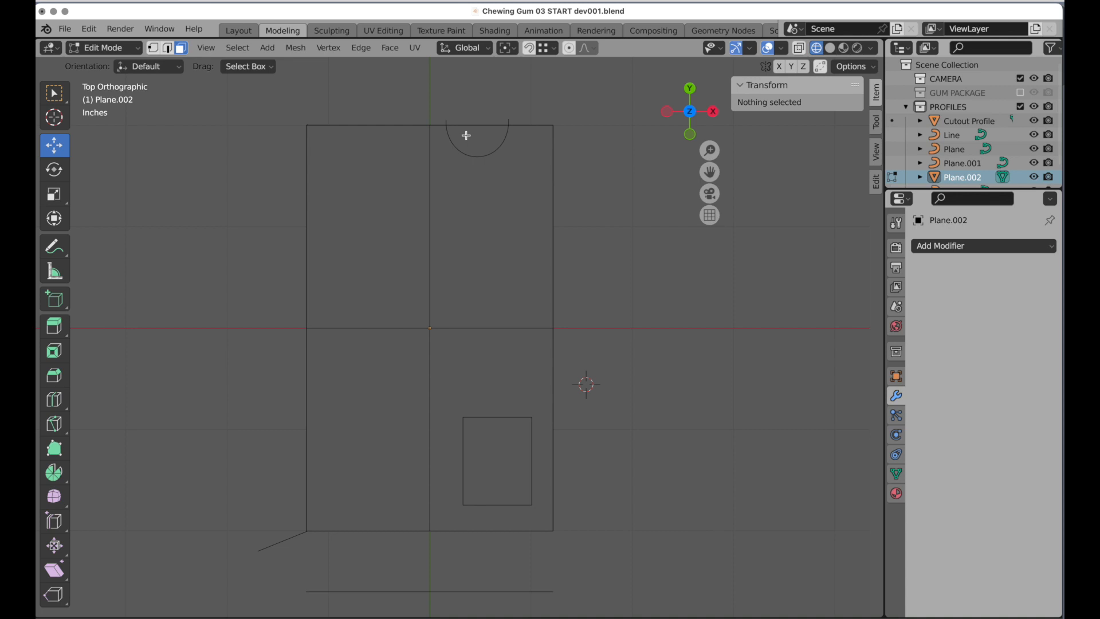
{"action": "left_click", "coordinate": [54, 400]}
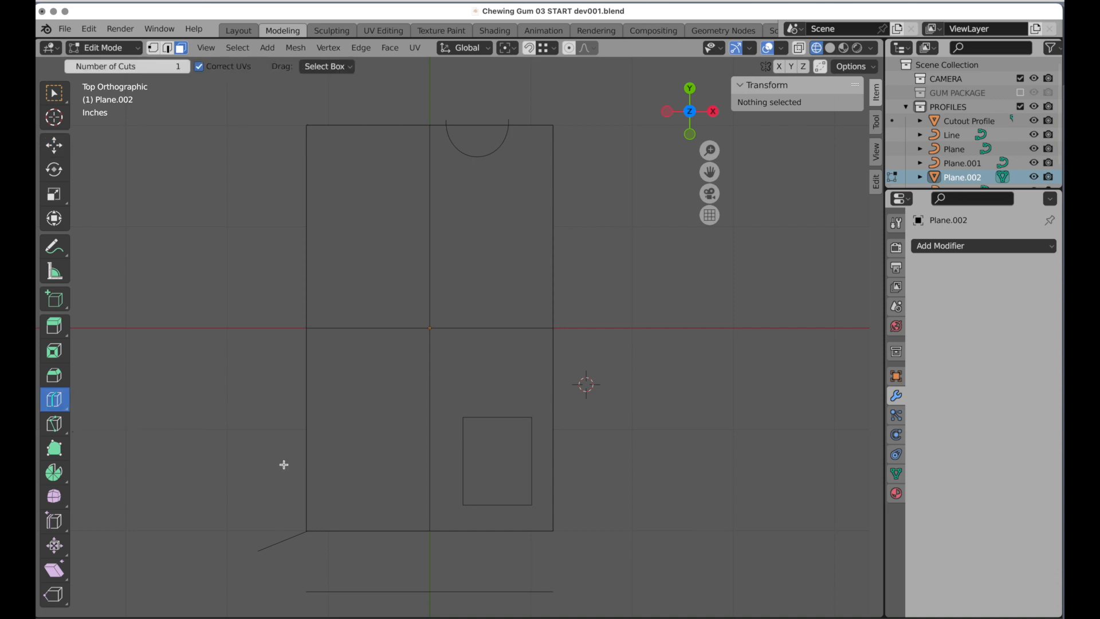
{"action": "left_click", "coordinate": [371, 322]}
{"action": "left_click", "coordinate": [486, 333]}
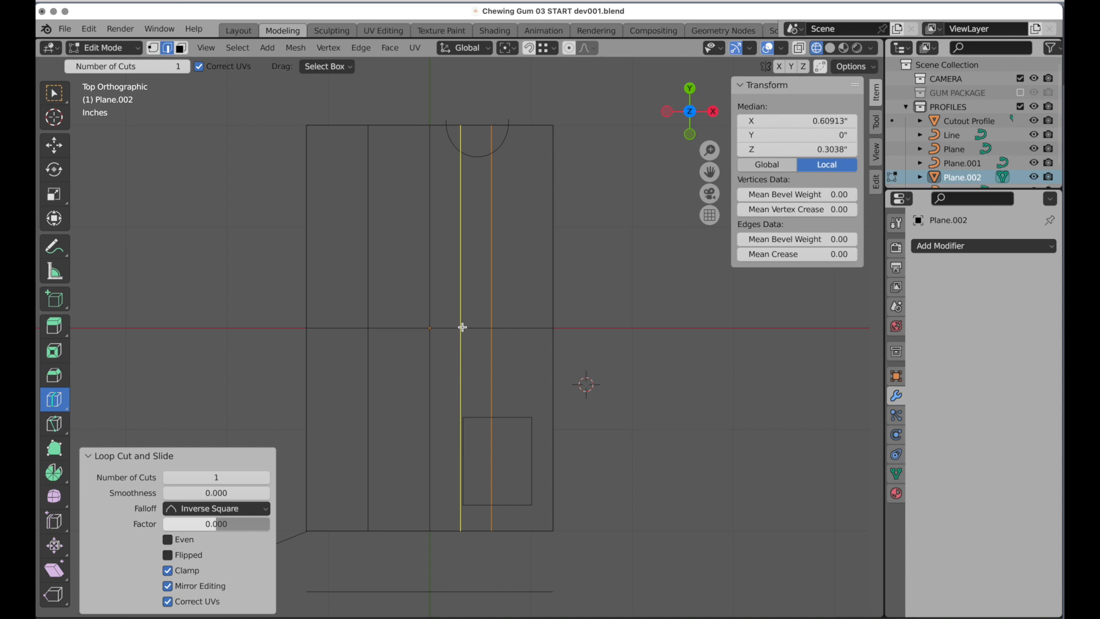
{"action": "left_click", "coordinate": [462, 327]}
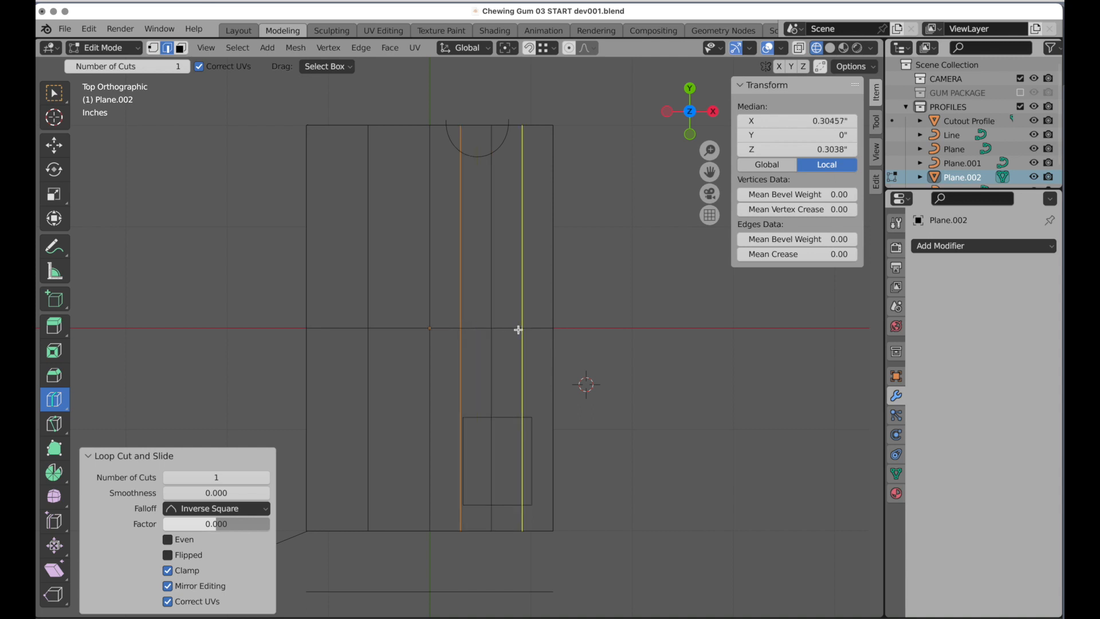
{"action": "left_click", "coordinate": [520, 330]}
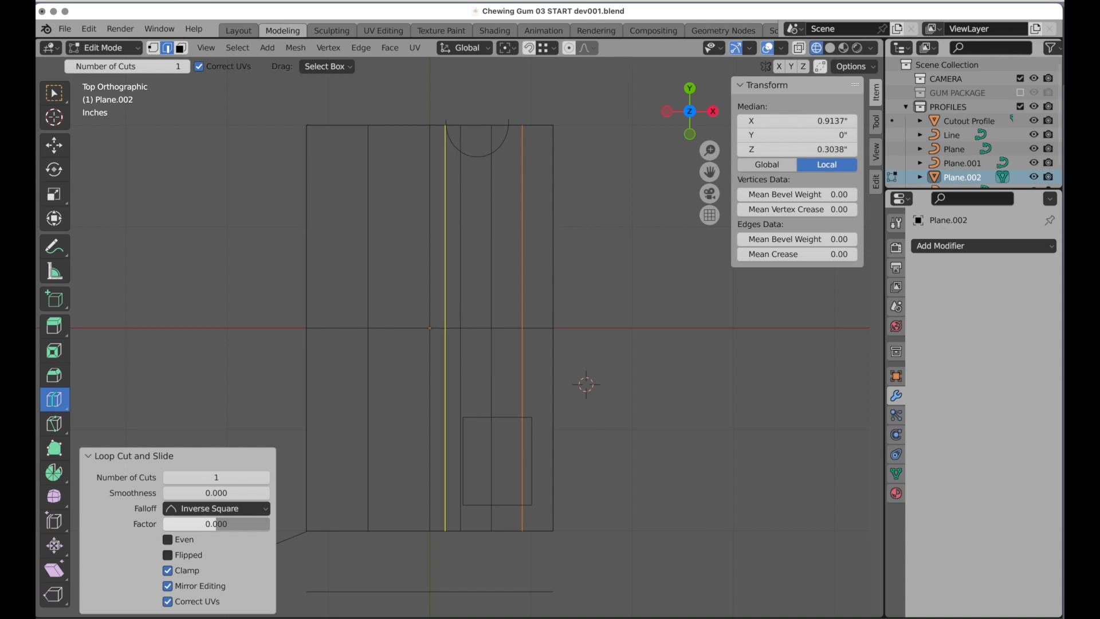
Step: Add centred lengthwise loop cuts in each of the right half's four strips and the left half's two strips
{"action": "left_click", "coordinate": [447, 327]}
{"action": "left_click", "coordinate": [479, 327]}
{"action": "left_click", "coordinate": [503, 329]}
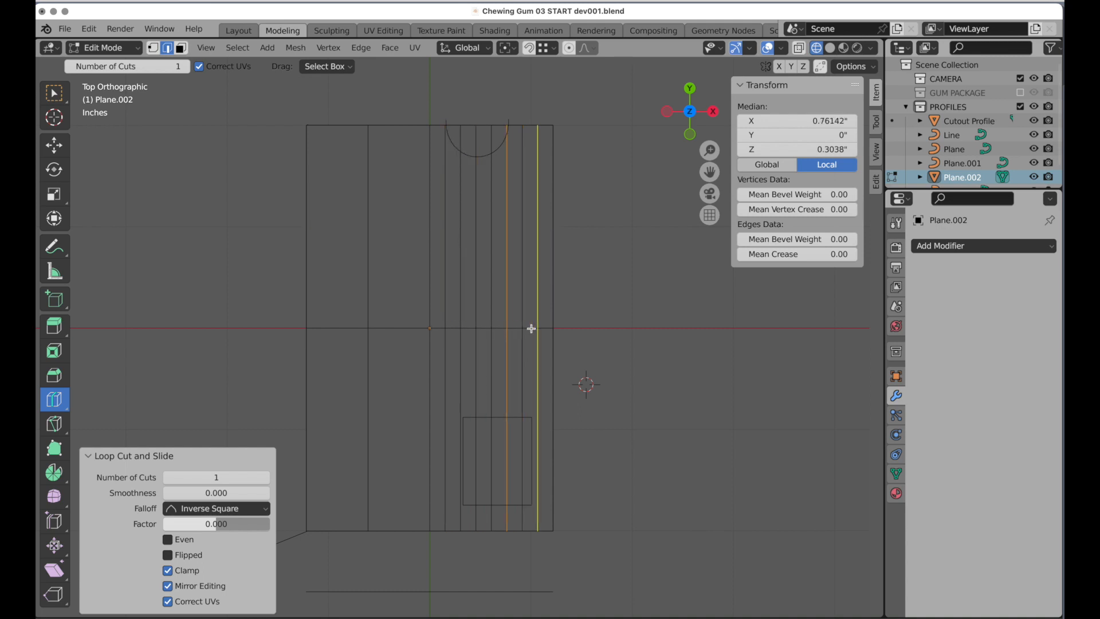
{"action": "left_click", "coordinate": [537, 328]}
{"action": "left_click", "coordinate": [405, 323]}
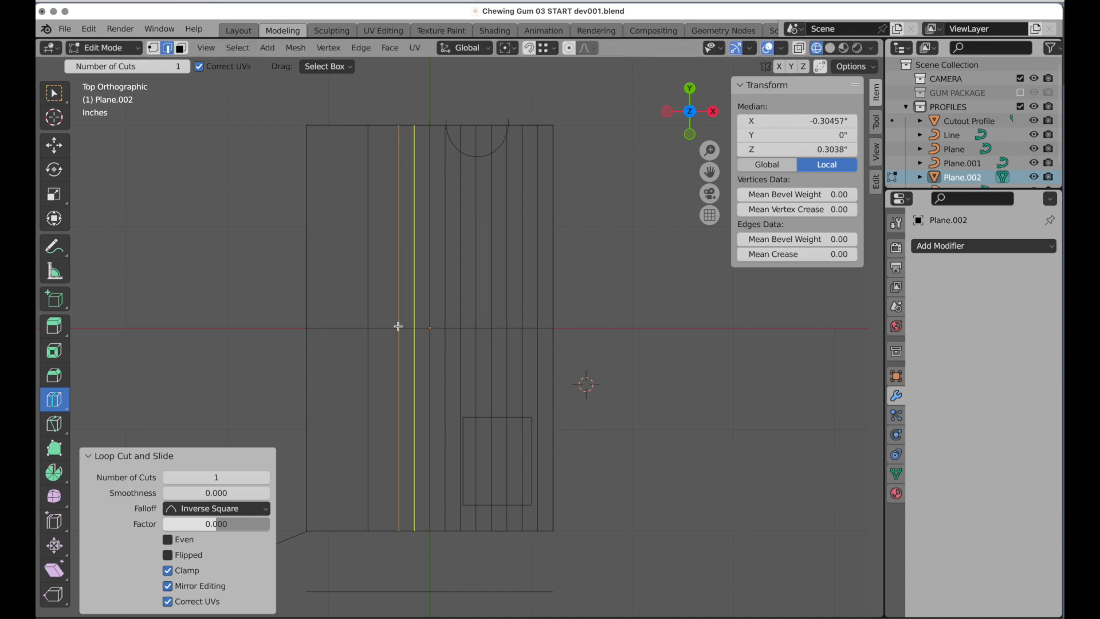
{"action": "left_click", "coordinate": [347, 325]}
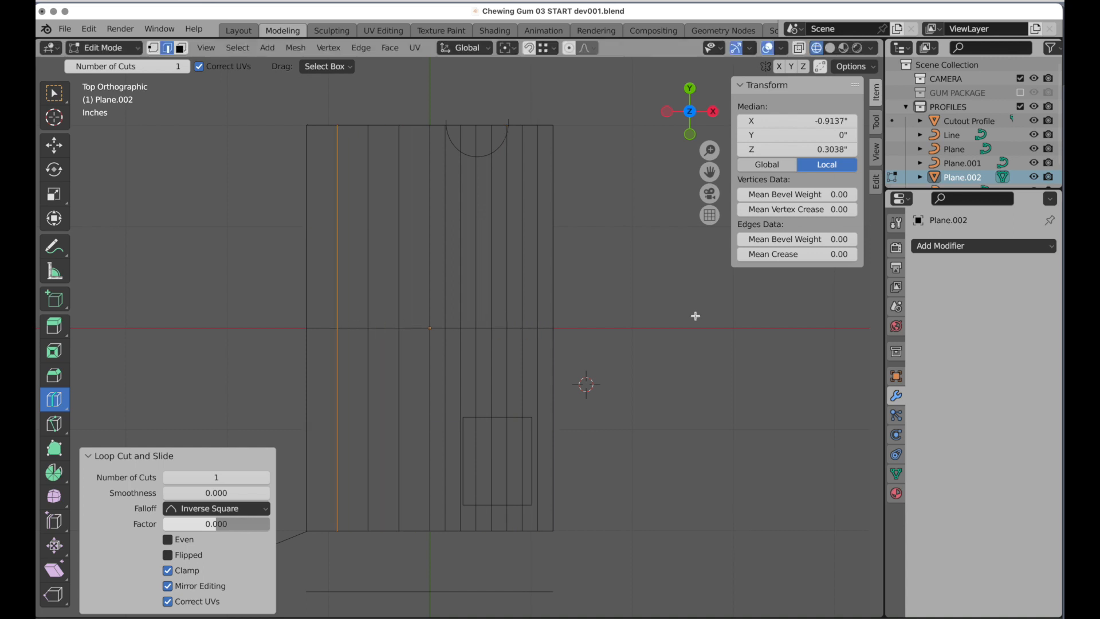
Step: Add crosswise loop cuts midway through the front half, midway through its front quarter, and midway through the back half
{"action": "left_click", "coordinate": [421, 431]}
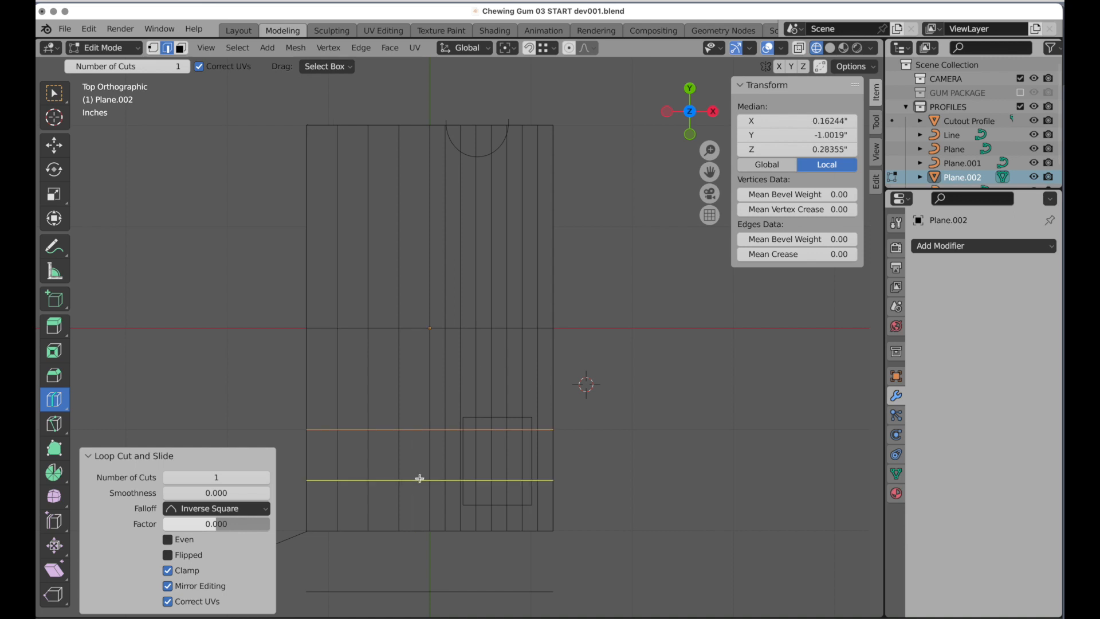
{"action": "left_click", "coordinate": [420, 478]}
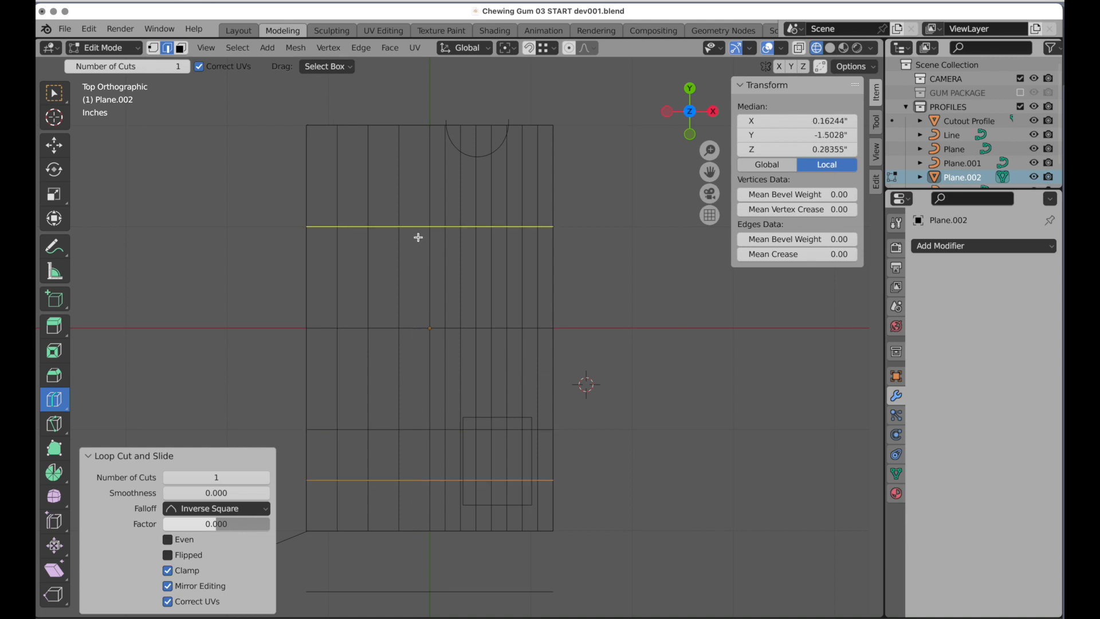
{"action": "left_click", "coordinate": [416, 227]}
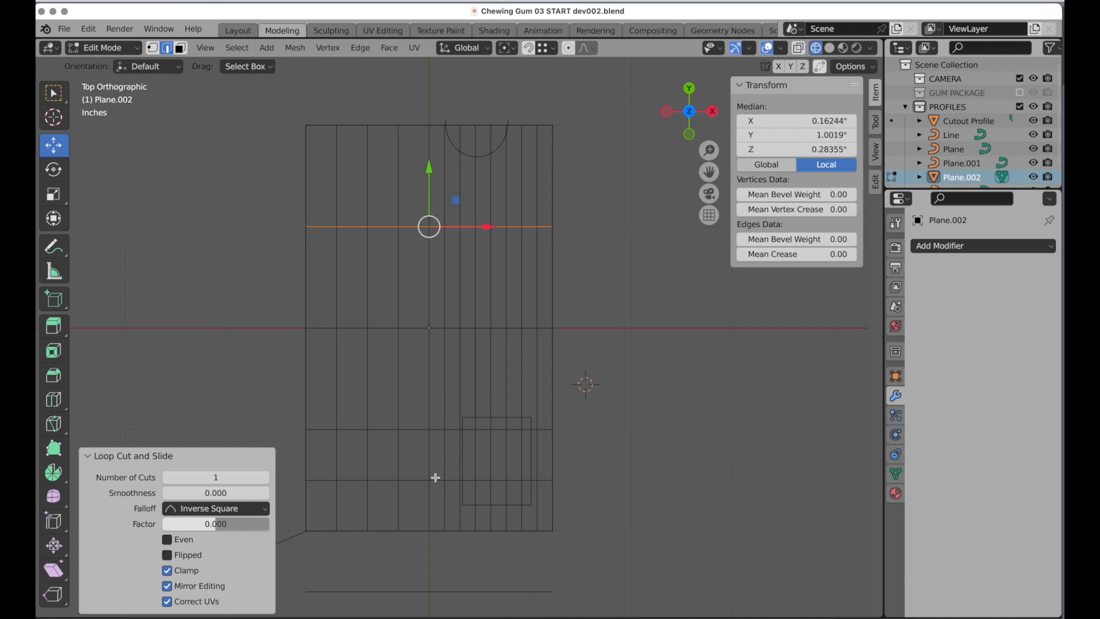
Step: Move the two front crosswise edge loops along Y onto the cutout rectangle's upper and lower edges, at about -0.88" and -1.75"
{"action": "scroll", "coordinate": [435, 478], "scroll_direction": "up", "scroll_amount": 6}
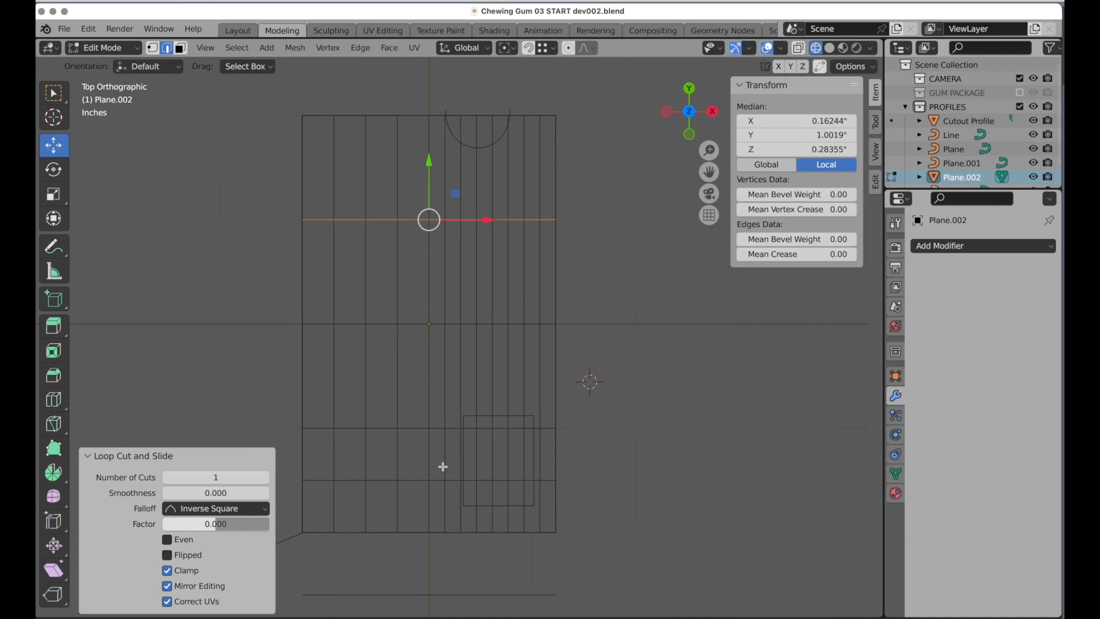
{"action": "left_click", "coordinate": [97, 456]}
{"action": "left_click", "coordinate": [525, 338], "text": "alt"}
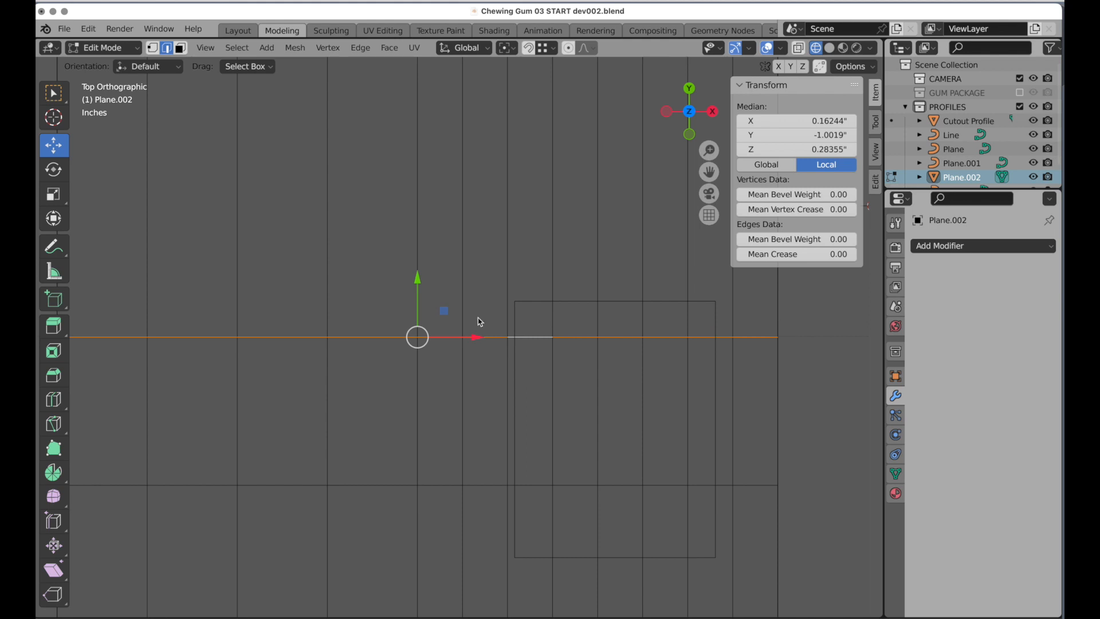
{"action": "left_click_drag", "start_coordinate": [432, 280], "coordinate": [437, 241]}
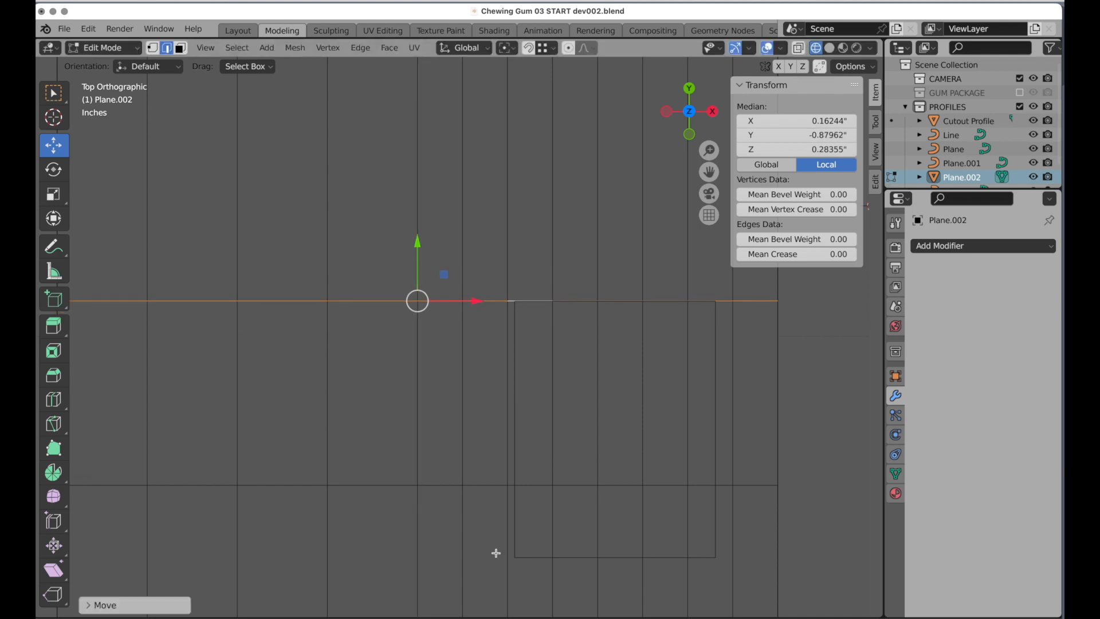
{"action": "left_click", "coordinate": [480, 488], "text": "alt"}
{"action": "left_click_drag", "start_coordinate": [420, 431], "coordinate": [425, 502]}
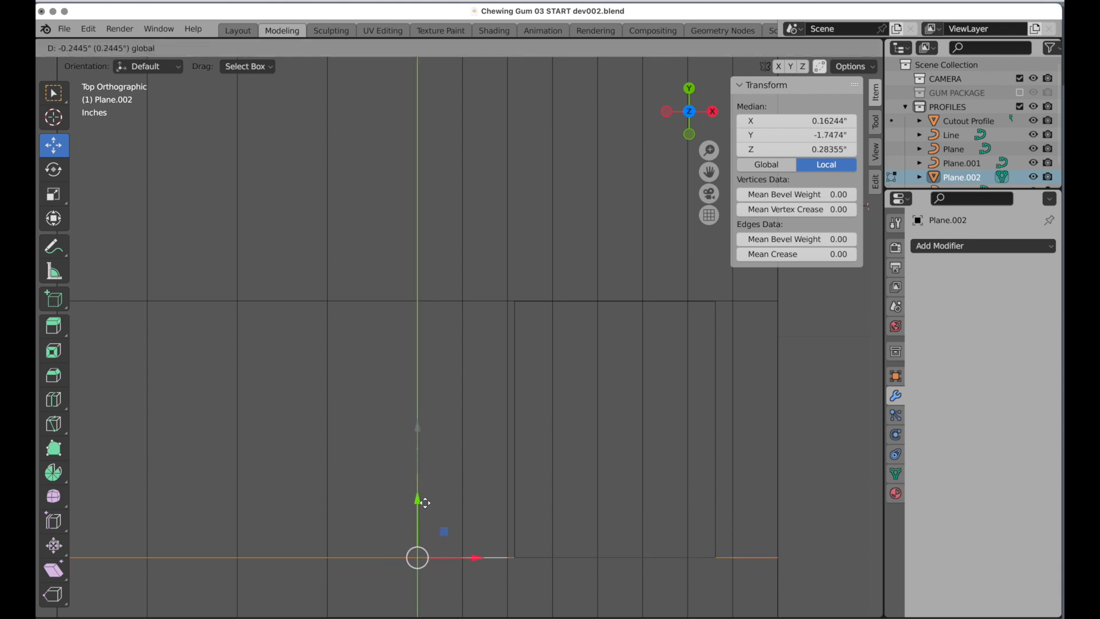
Step: Move the lengthwise edge loop beside the cutout rectangle's left edge along X onto that edge, at about 0.328"
{"action": "left_click", "coordinate": [508, 357], "text": "alt"}
{"action": "middle_click_drag", "start_coordinate": [547, 178], "coordinate": [486, 278], "text": "ctrl"}
{"action": "middle_click_drag", "start_coordinate": [518, 240], "coordinate": [503, 467], "text": "ctrl"}
{"action": "middle_click_drag", "start_coordinate": [481, 321], "coordinate": [517, 275], "text": "ctrl"}
{"action": "middle_click_drag", "start_coordinate": [489, 269], "coordinate": [497, 252], "text": "ctrl"}
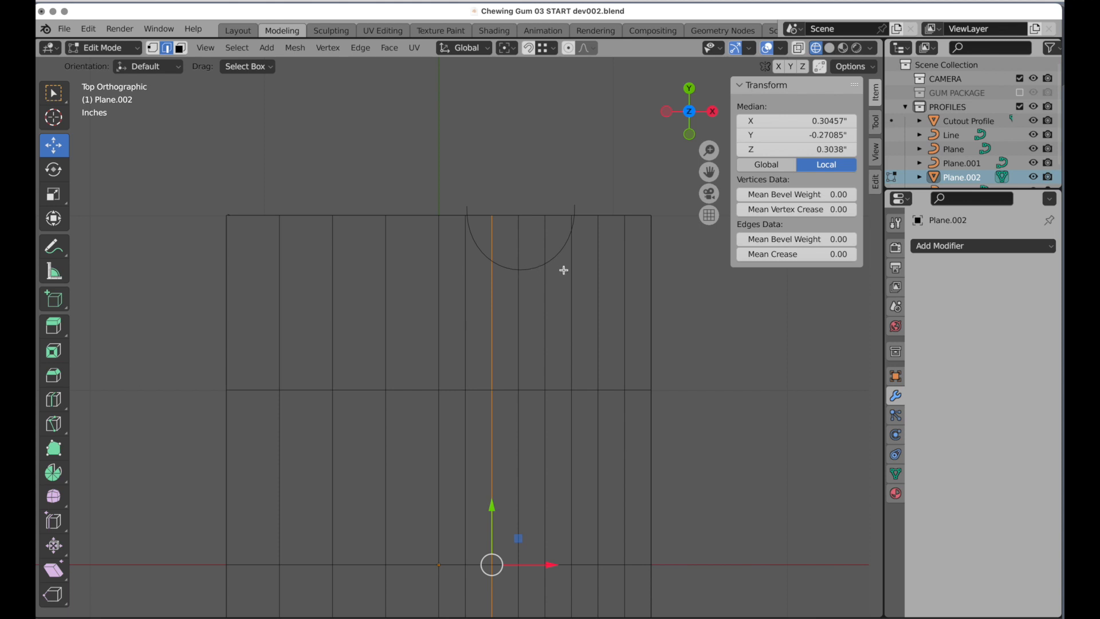
{"action": "middle_click_drag", "start_coordinate": [521, 459], "coordinate": [494, 161], "text": "shift"}
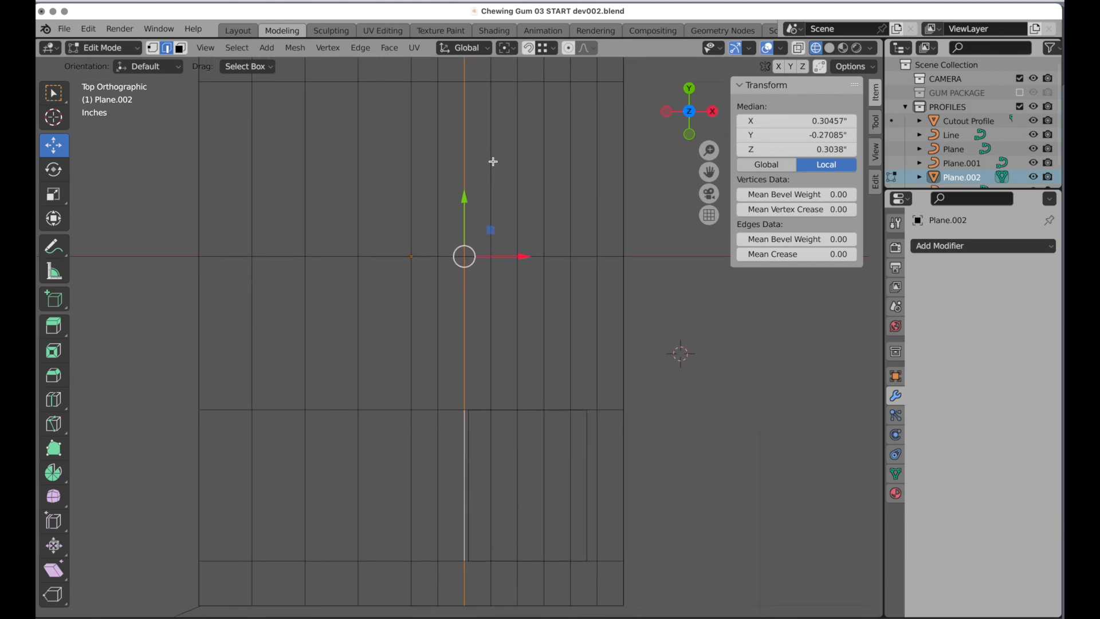
{"action": "middle_click_drag", "start_coordinate": [468, 492], "coordinate": [469, 409], "text": "ctrl"}
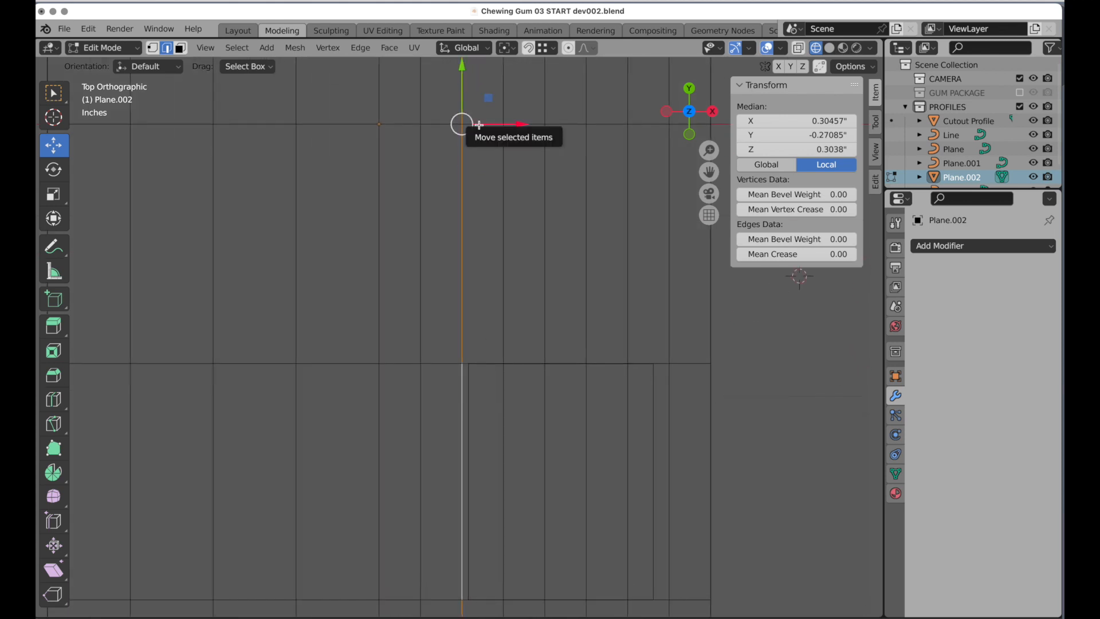
{"action": "left_click_drag", "start_coordinate": [479, 124], "coordinate": [495, 129]}
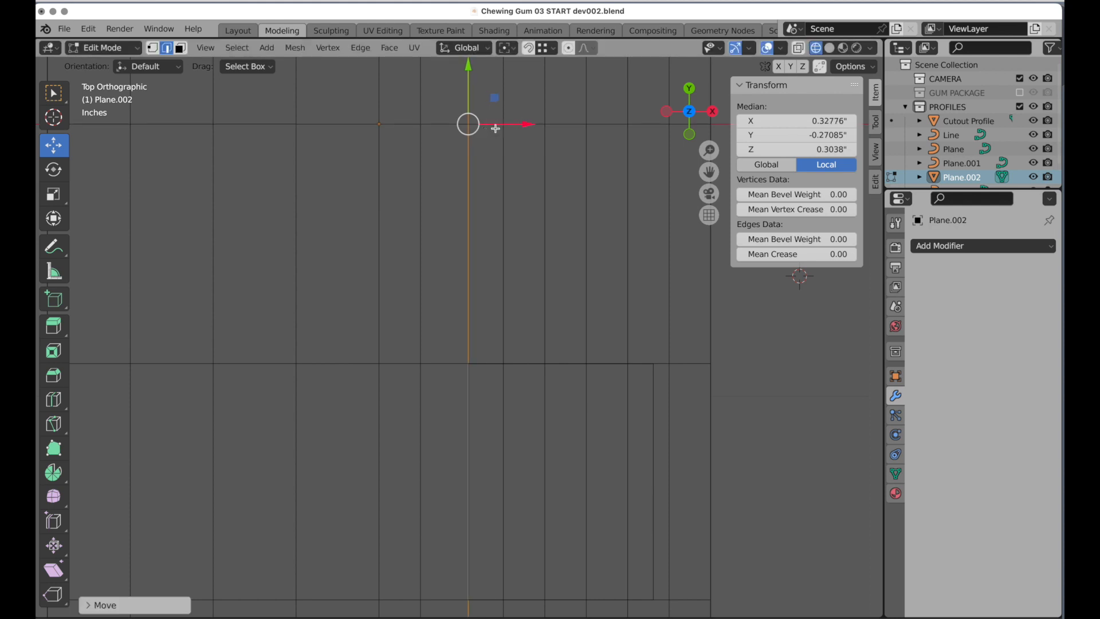
Step: Move the lengthwise edge loop just outside the cutout rectangle's right edge along X onto that edge, at about 1.007"
{"action": "left_click", "coordinate": [629, 346]}
{"action": "middle_click_drag", "start_coordinate": [647, 396], "coordinate": [576, 395], "text": "shift"}
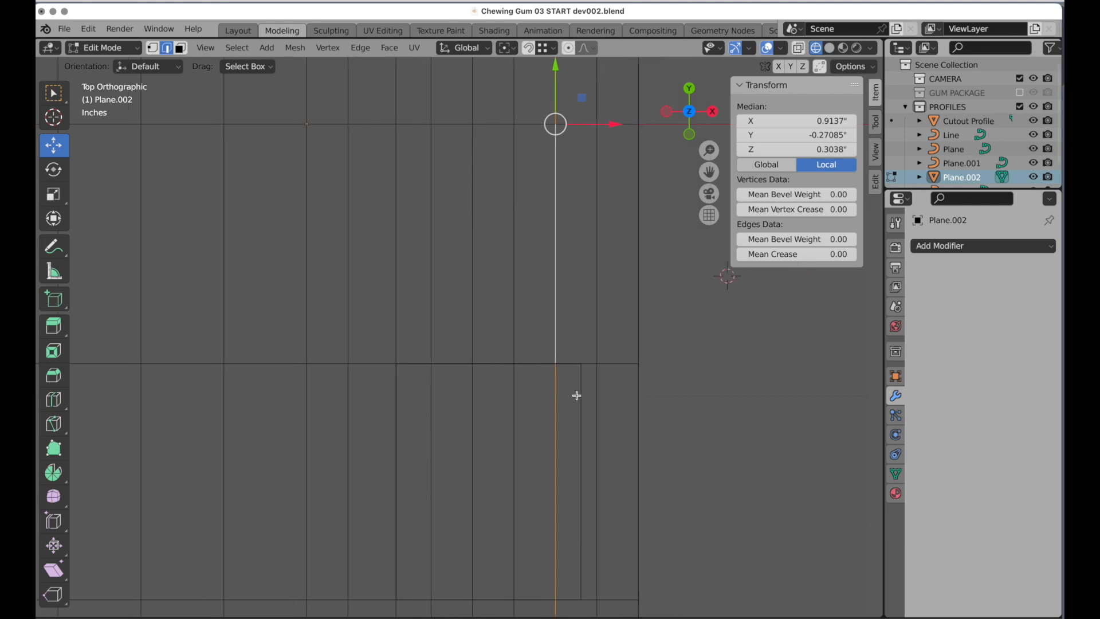
{"action": "left_click", "coordinate": [599, 348]}
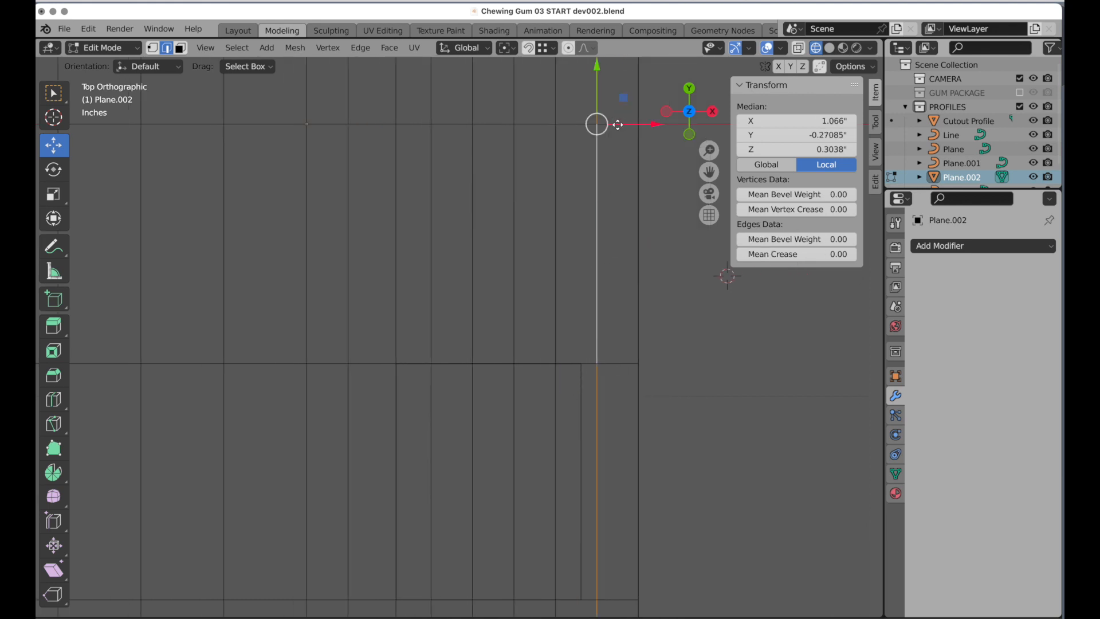
{"action": "left_click_drag", "start_coordinate": [618, 125], "coordinate": [602, 125]}
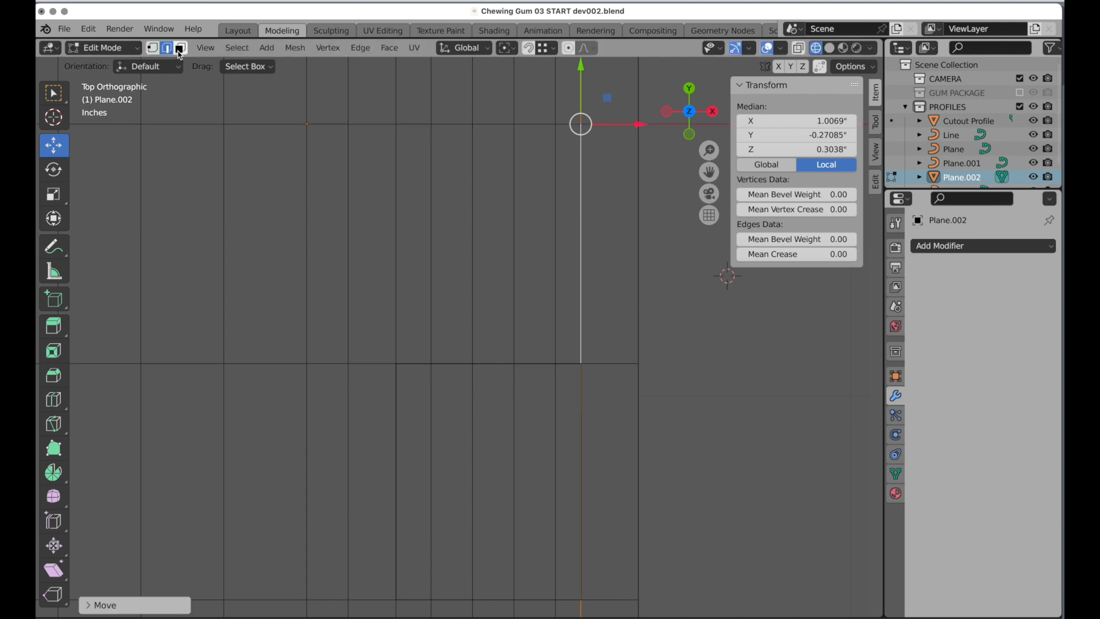
Step: Select the sleeve's faces inside the cutout rectangle and delete them to open the rectangular window
{"action": "left_click", "coordinate": [180, 50]}
{"action": "left_click_drag", "start_coordinate": [412, 415], "coordinate": [559, 493]}
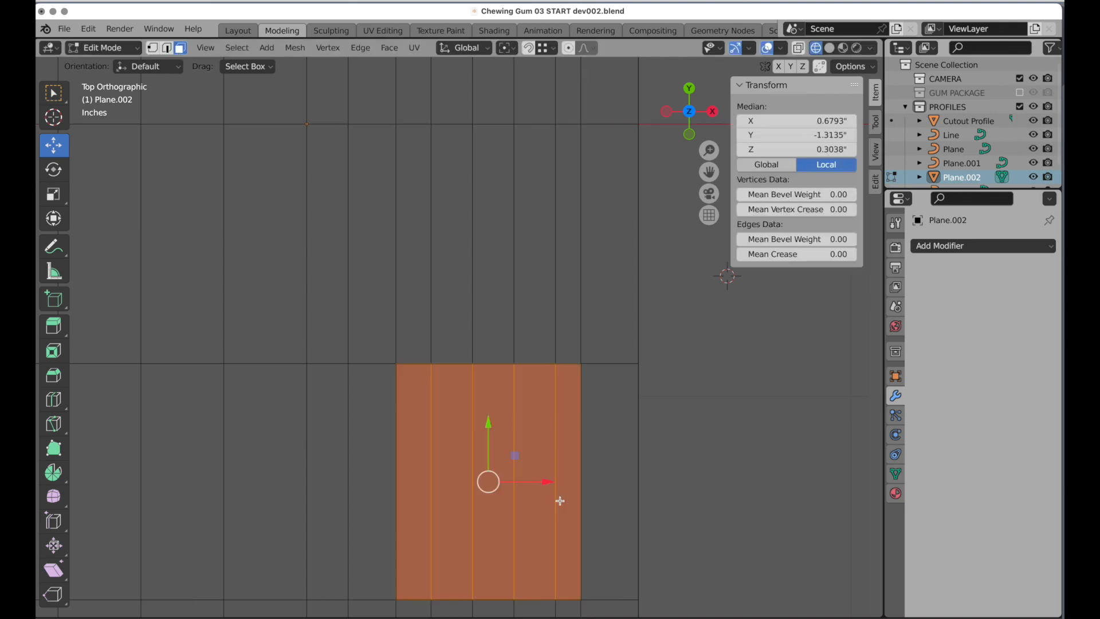
{"action": "middle_click_drag", "start_coordinate": [501, 485], "coordinate": [482, 196]}
{"action": "key", "text": "x"}
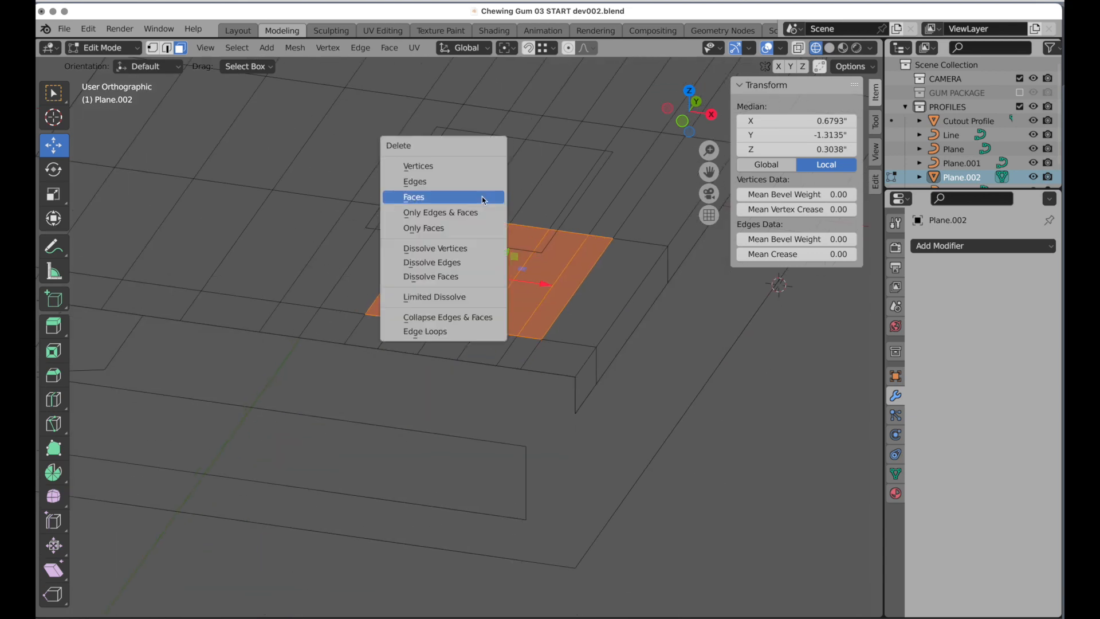
{"action": "left_click", "coordinate": [483, 199]}
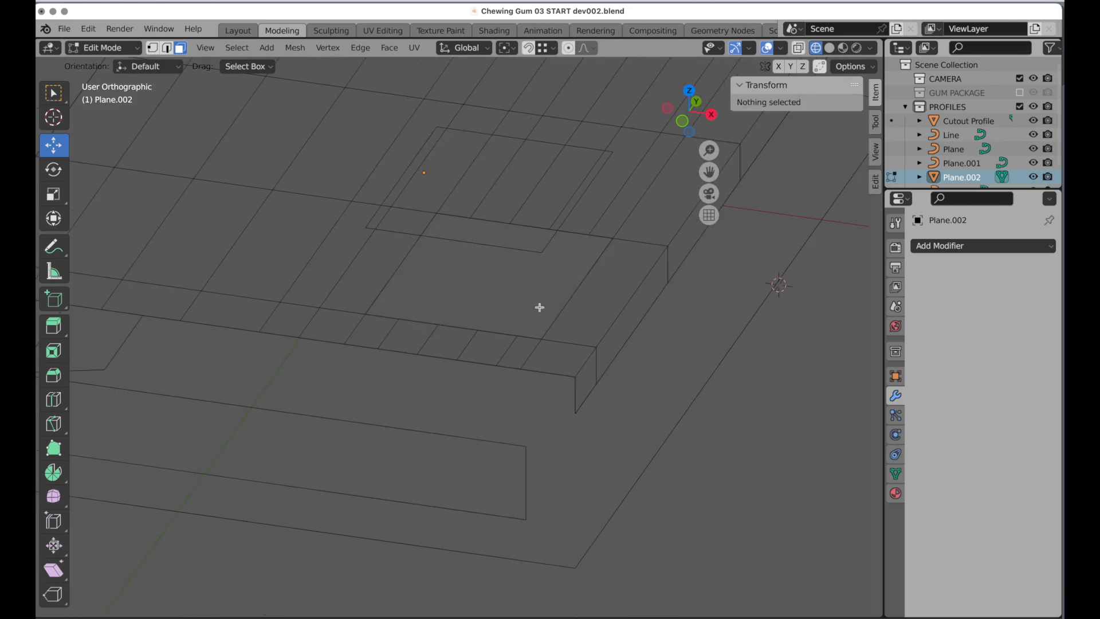
Step: Return to Object Mode and delete the Cutout Profile rectangle object
{"action": "middle_click_drag", "start_coordinate": [539, 308], "coordinate": [521, 380]}
{"action": "key", "text": "Tab"}
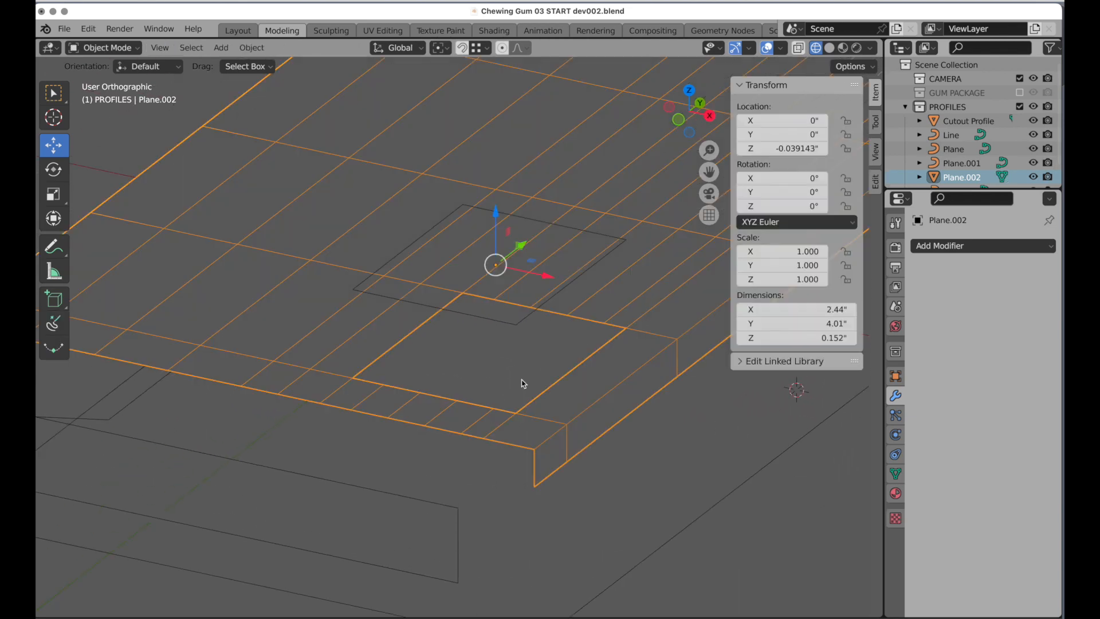
{"action": "left_click", "coordinate": [507, 324]}
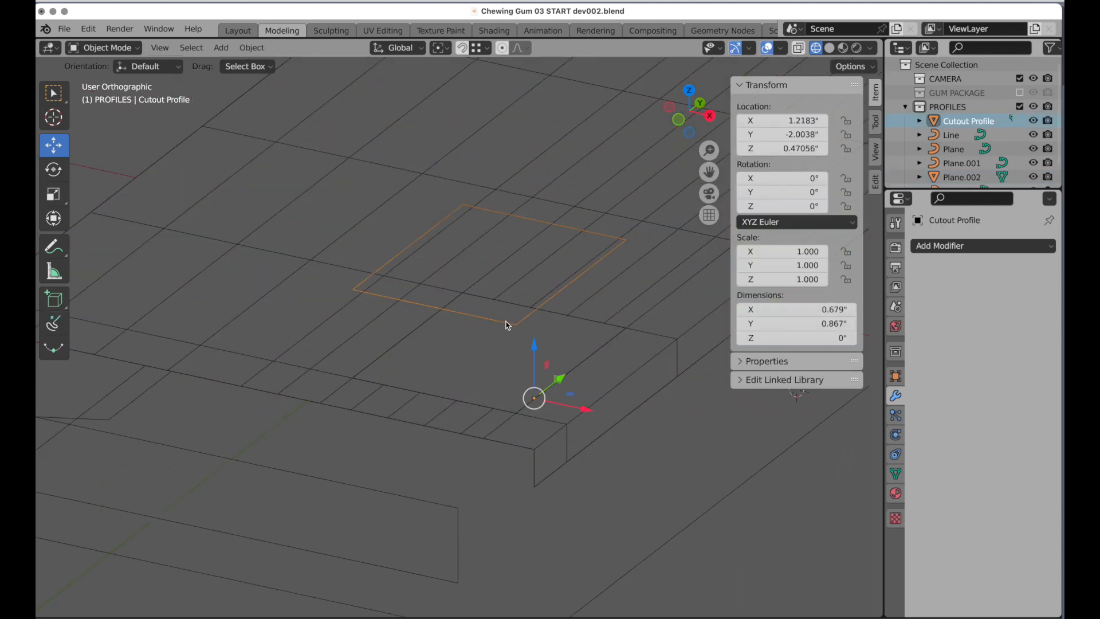
{"action": "key", "text": "x"}
{"action": "left_click", "coordinate": [507, 325]}
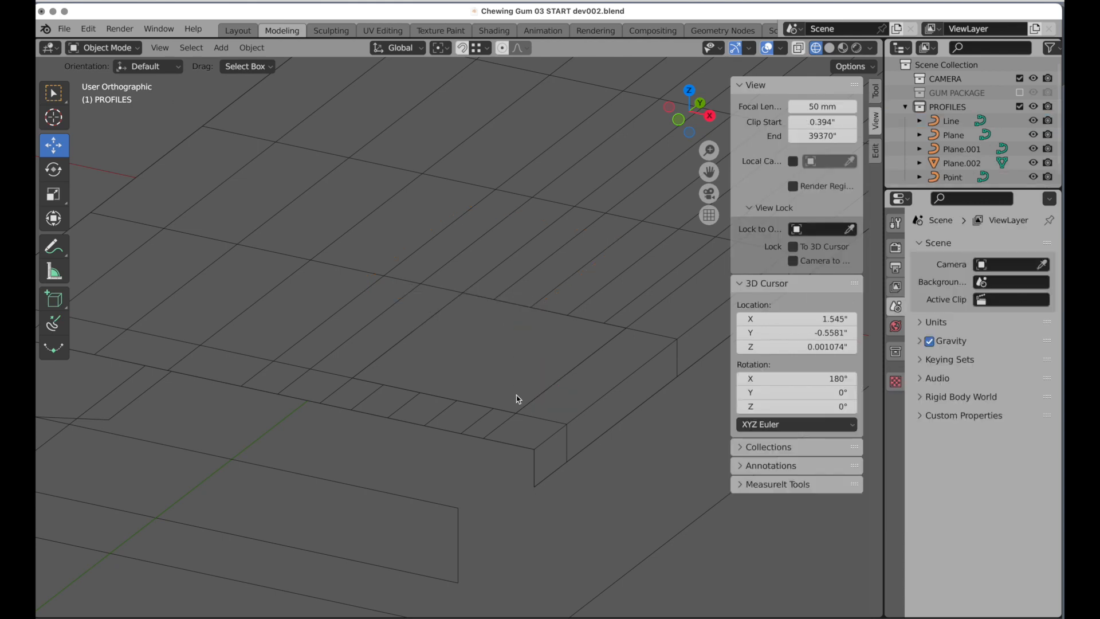
Step: Edit the sleeve in top view and move the back half's crosswise edge loop along Y to about 1.54", just below the semicircular profile
{"action": "left_click", "coordinate": [520, 417]}
{"action": "key", "text": "Tab"}
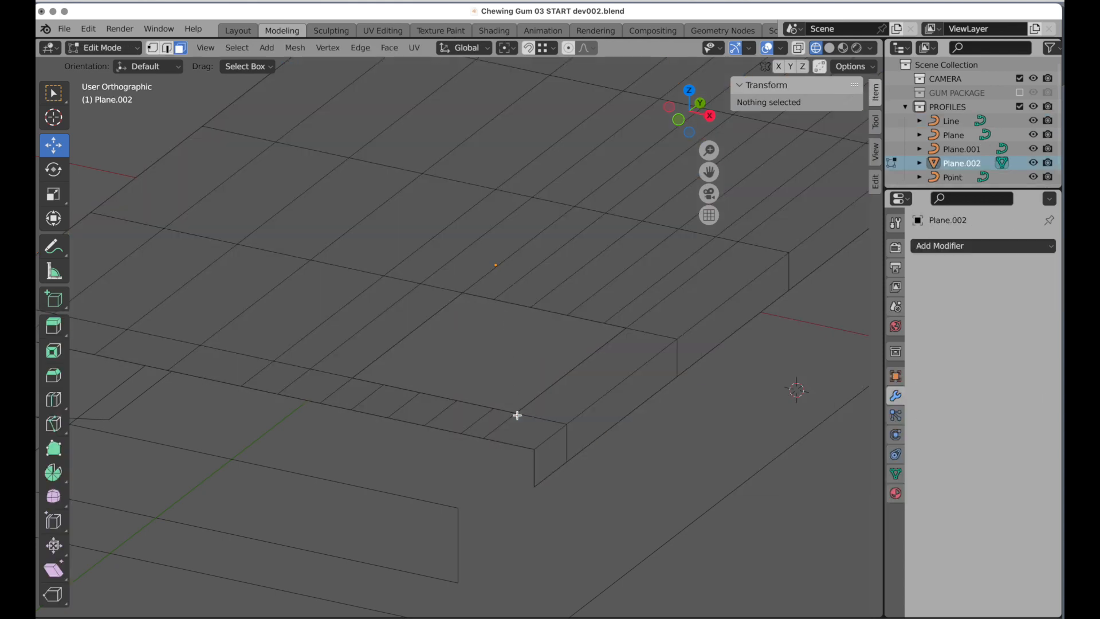
{"action": "middle_click_drag", "start_coordinate": [517, 395], "coordinate": [555, 403]}
{"action": "middle_click_drag", "start_coordinate": [565, 327], "coordinate": [564, 478], "text": "shift"}
{"action": "middle_click_drag", "start_coordinate": [553, 343], "coordinate": [566, 387], "text": "ctrl"}
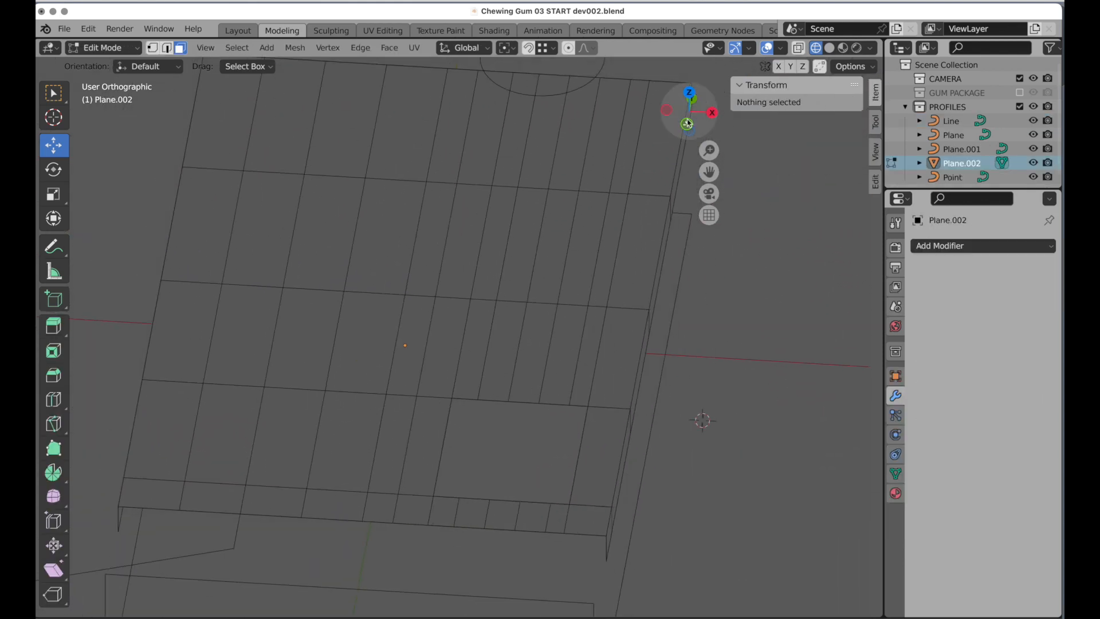
{"action": "left_click", "coordinate": [690, 95]}
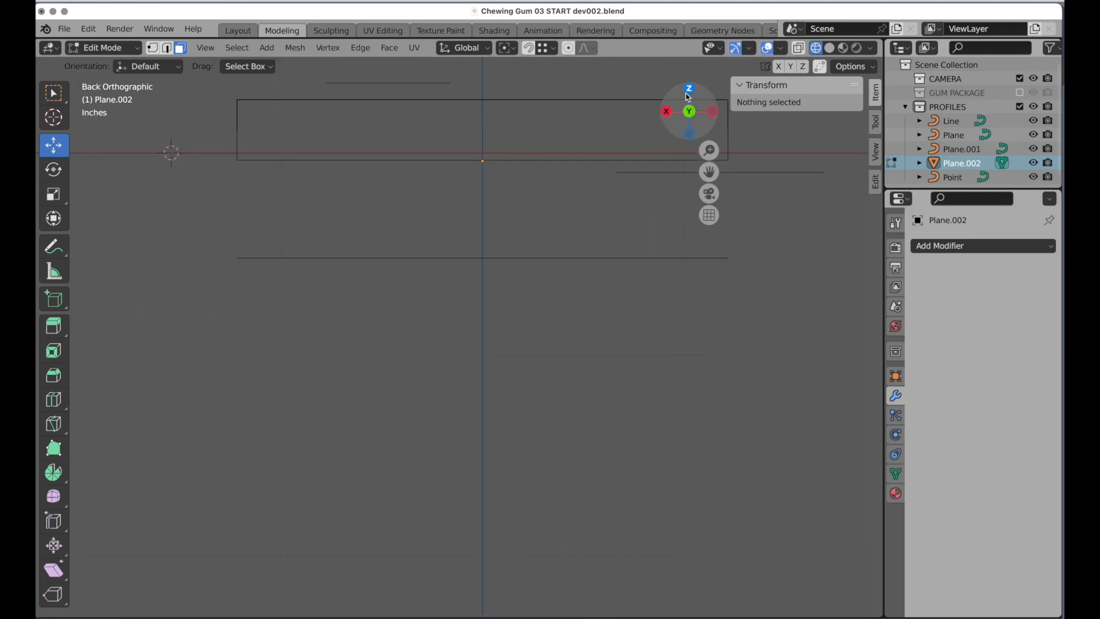
{"action": "left_click", "coordinate": [689, 92]}
{"action": "middle_click_drag", "start_coordinate": [570, 133], "coordinate": [559, 189], "text": "shift"}
{"action": "middle_click_drag", "start_coordinate": [508, 325], "coordinate": [544, 253], "text": "ctrl"}
{"action": "left_click", "coordinate": [572, 470], "text": "alt"}
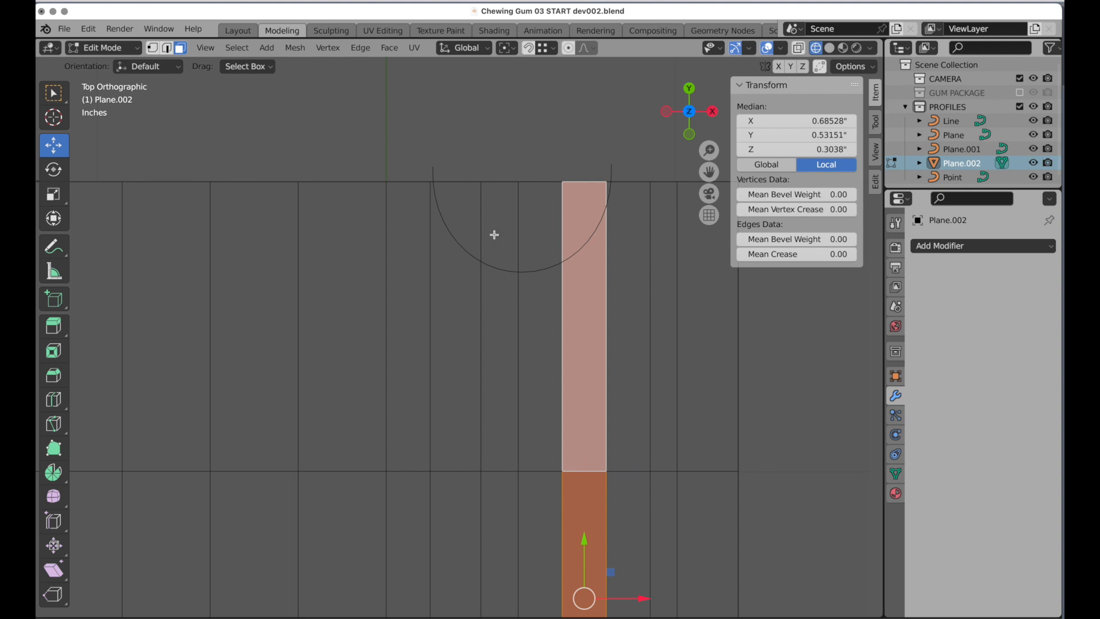
{"action": "left_click", "coordinate": [427, 135]}
{"action": "left_click", "coordinate": [166, 48]}
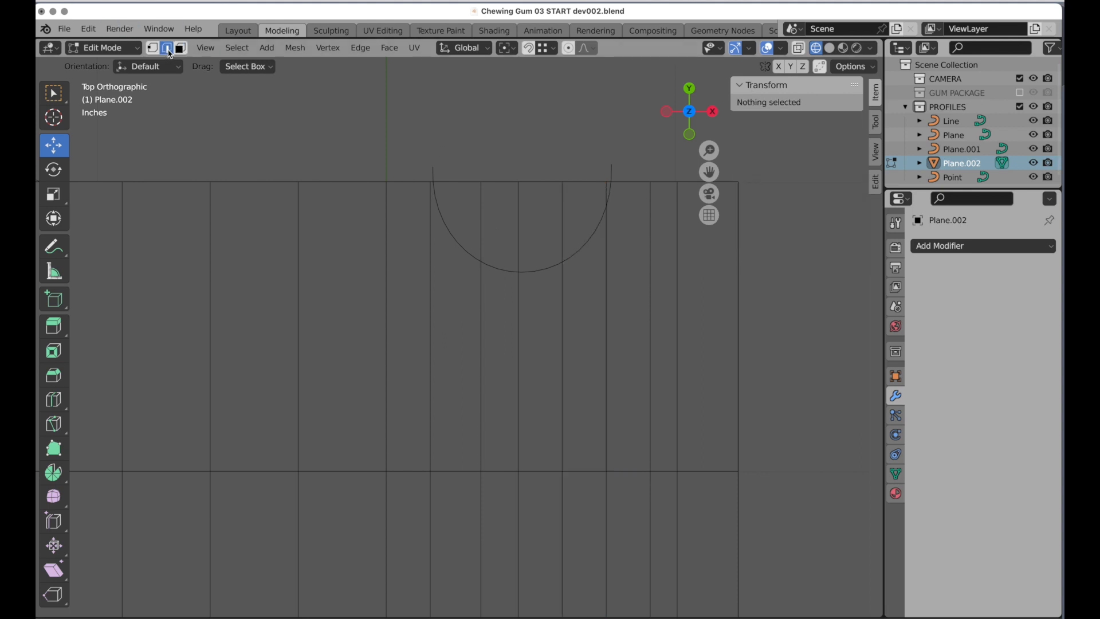
{"action": "left_click", "coordinate": [495, 471], "text": "alt"}
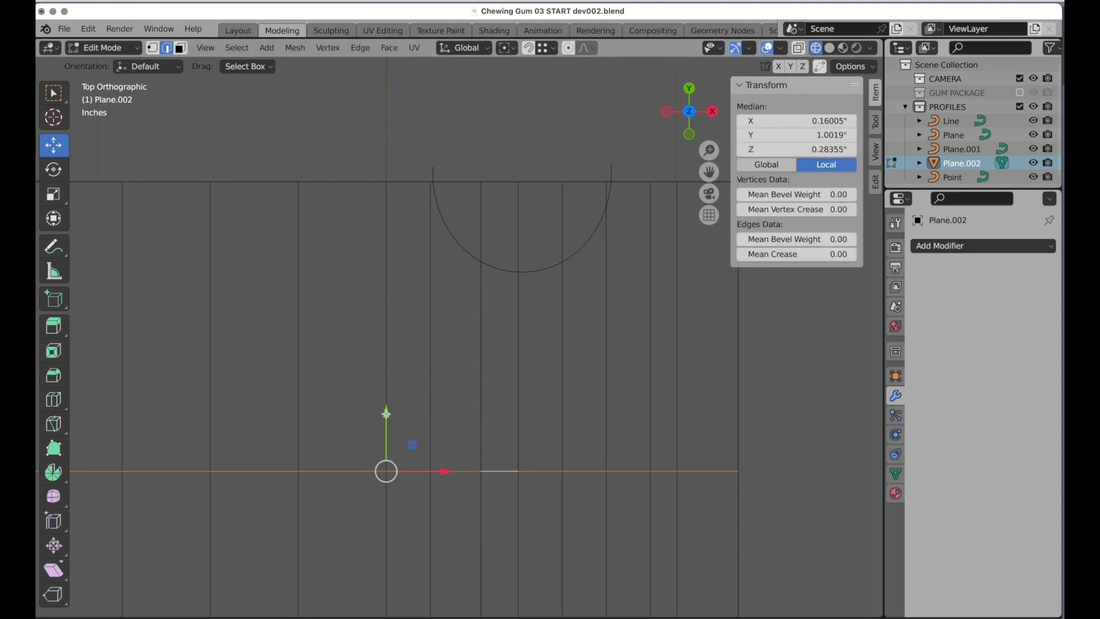
{"action": "left_click_drag", "start_coordinate": [386, 412], "coordinate": [402, 254]}
Step: Knife-cut the sleeve's top face along the semicircular profile, from its left end around to its right end at the back edge
{"action": "mouse_move", "coordinate": [518, 265]}
{"action": "middle_mouse_down", "text": "shift"}
{"action": "mouse_move", "coordinate": [474, 323]}
{"action": "mouse_move", "coordinate": [520, 278]}
{"action": "middle_mouse_up", "text": "shift"}
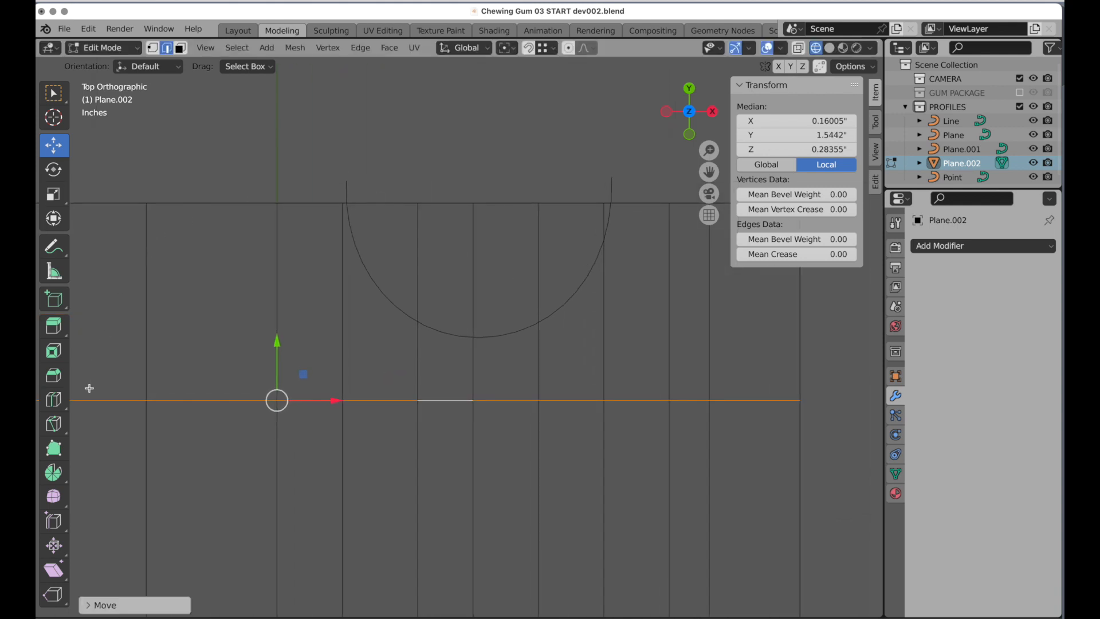
{"action": "key", "text": "k"}
{"action": "left_click", "coordinate": [344, 202]}
{"action": "left_click", "coordinate": [378, 290]}
{"action": "left_click", "coordinate": [418, 322]}
{"action": "left_click", "coordinate": [473, 339]}
{"action": "left_click", "coordinate": [540, 322]}
{"action": "left_click", "coordinate": [577, 293]}
{"action": "left_click", "coordinate": [604, 242]}
{"action": "key", "text": "Return"}
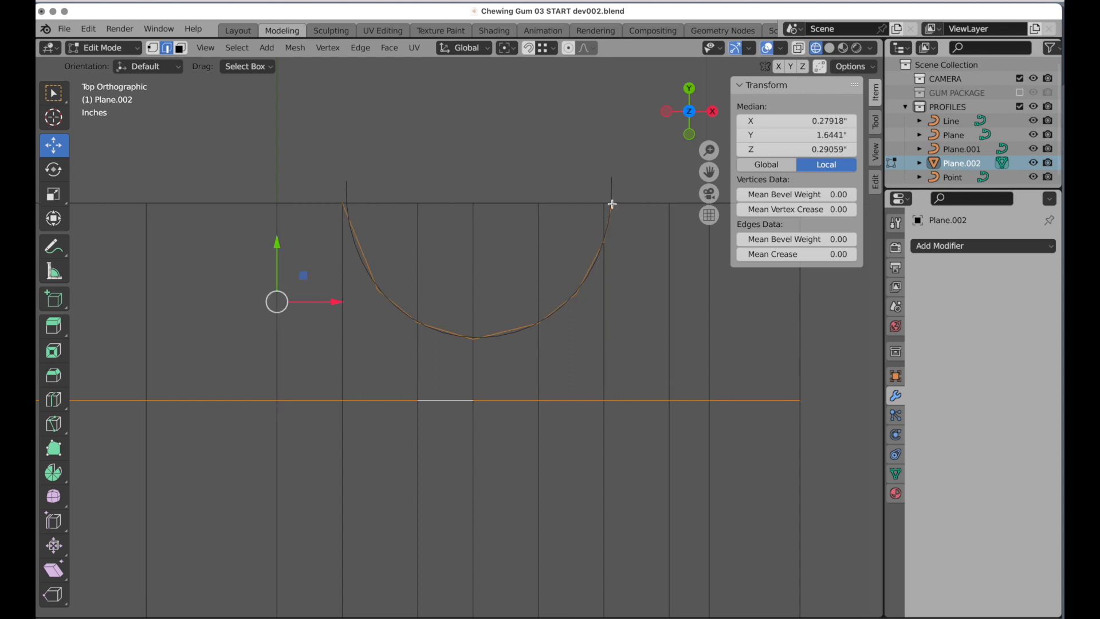
Step: Select all faces inside the semicircular cut, including the small sliver at its right end, and delete them
{"action": "left_click", "coordinate": [181, 48]}
{"action": "left_click_drag", "start_coordinate": [367, 179], "coordinate": [604, 209]}
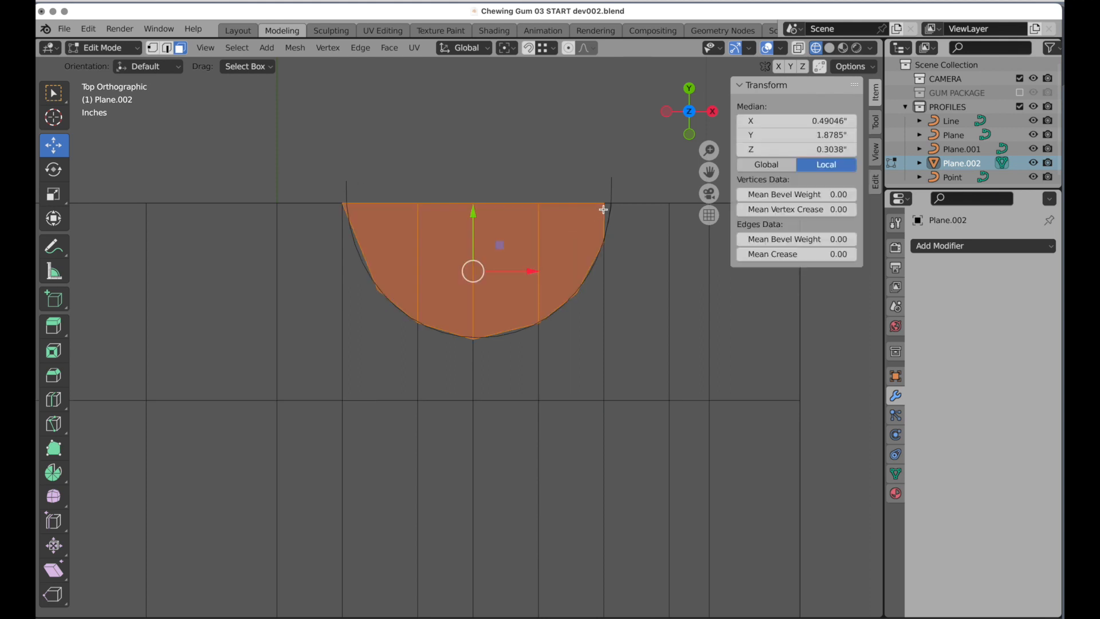
{"action": "left_click", "coordinate": [606, 209], "text": "shift"}
{"action": "key", "text": "x"}
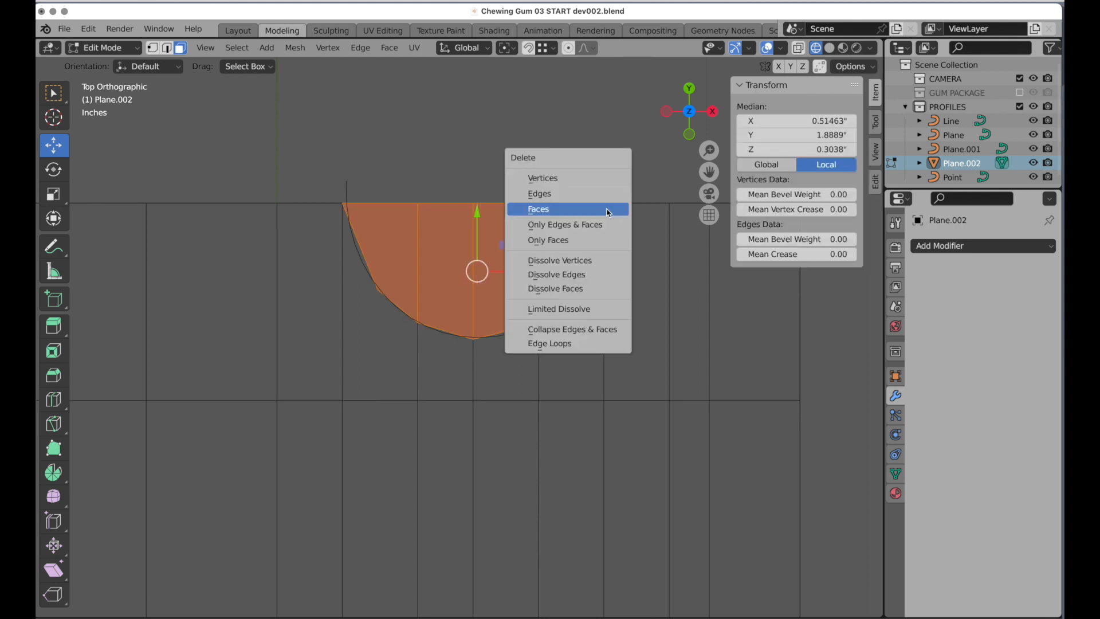
{"action": "left_click", "coordinate": [608, 210]}
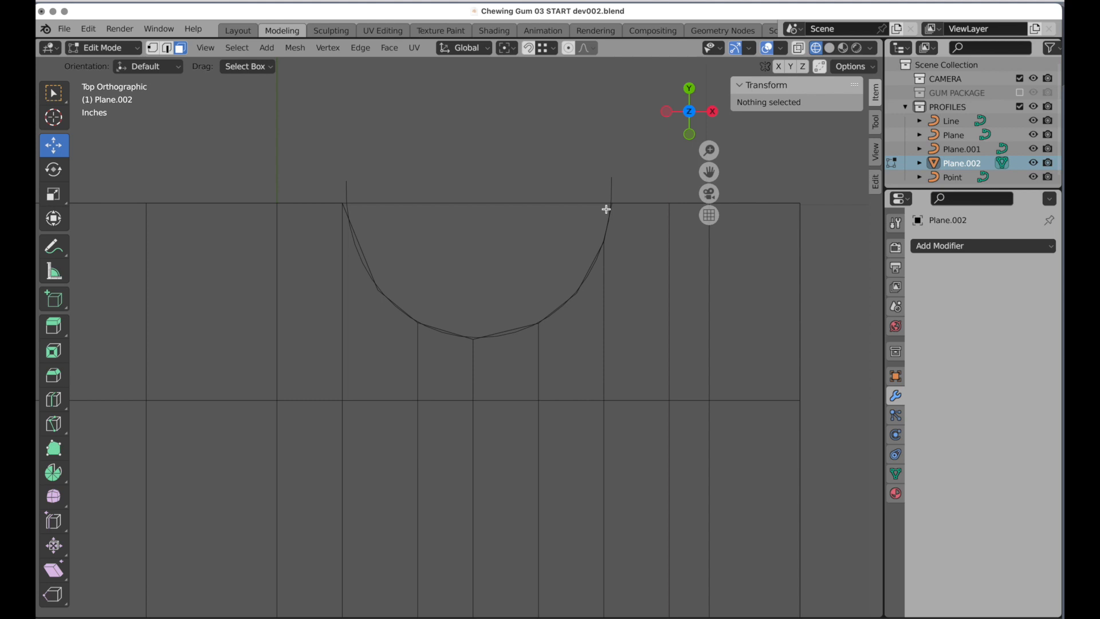
Step: Move two vertices on the semicircle's left side slightly outward, to about X 0.215", Y 1.806" and X 0.324", Y 1.715"
{"action": "left_click", "coordinate": [152, 48]}
{"action": "scroll", "coordinate": [416, 276], "scroll_direction": "up", "scroll_amount": 3}
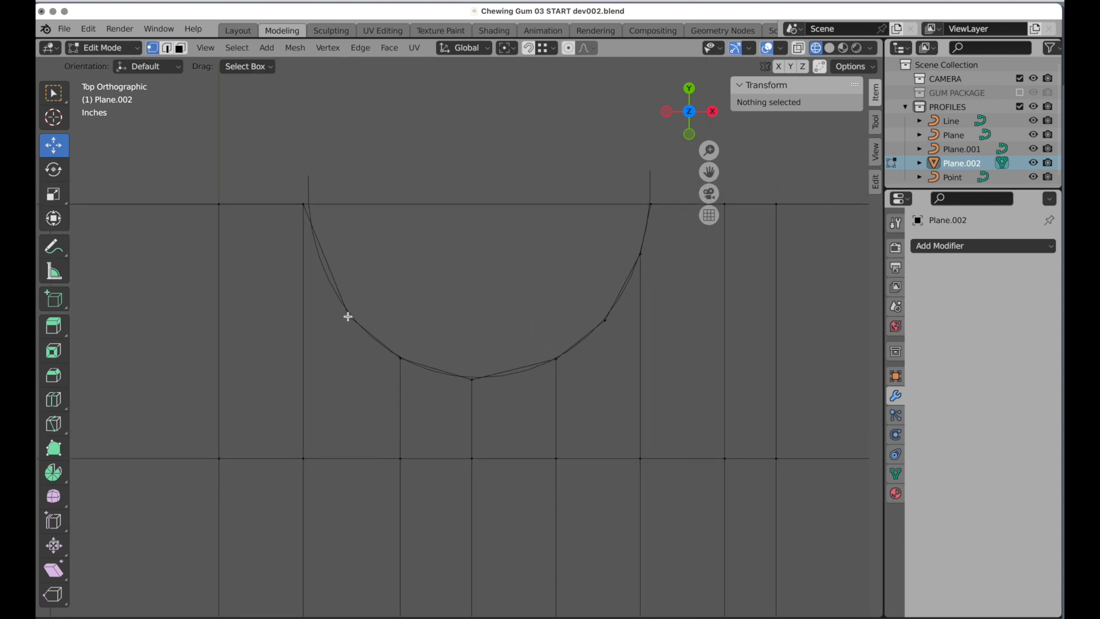
{"action": "left_click", "coordinate": [348, 317]}
{"action": "left_click_drag", "start_coordinate": [346, 314], "coordinate": [338, 313]}
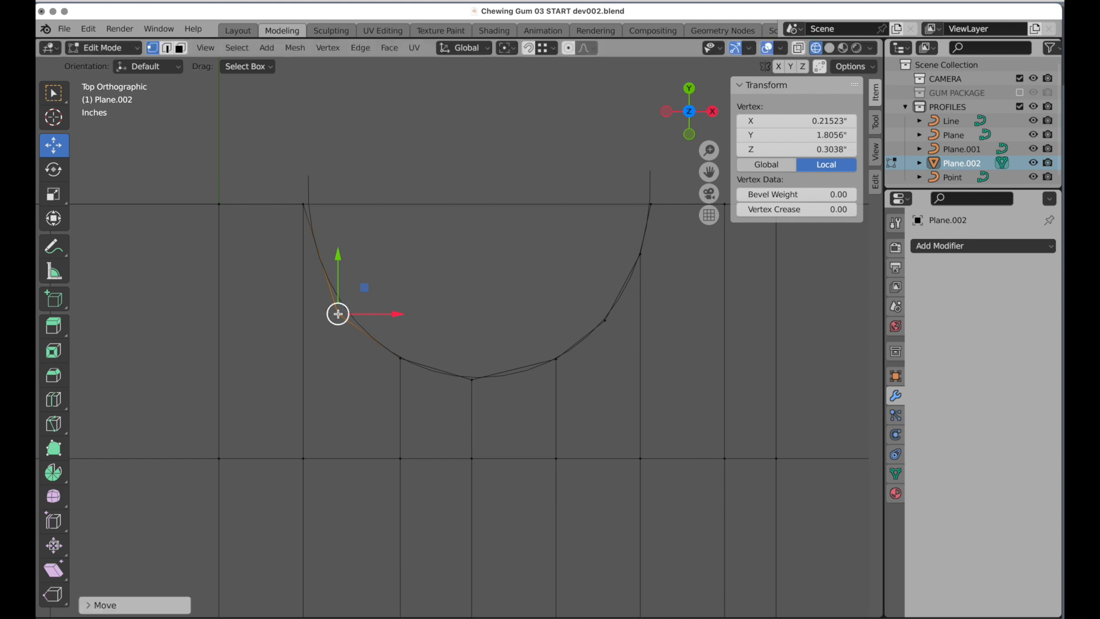
{"action": "left_click", "coordinate": [388, 374]}
{"action": "left_click", "coordinate": [400, 359]}
{"action": "left_click_drag", "start_coordinate": [400, 359], "coordinate": [398, 364]}
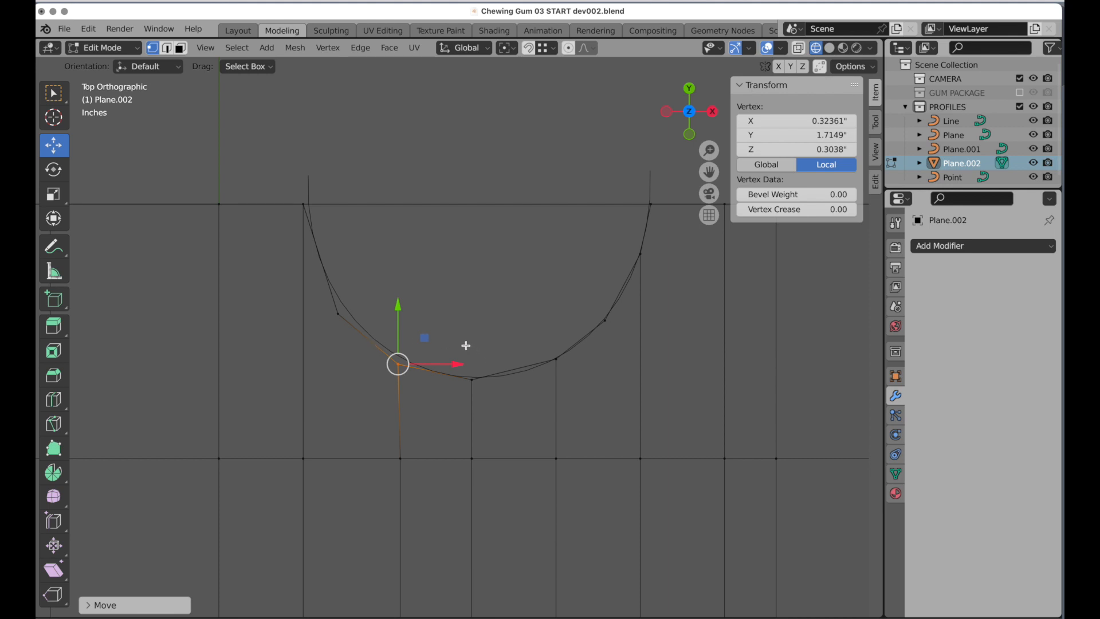
Step: Nudge the two lower vertices on the semicircle's right side slightly outward along the profile
{"action": "left_click", "coordinate": [557, 359]}
{"action": "left_click_drag", "start_coordinate": [561, 358], "coordinate": [560, 364]}
{"action": "left_click", "coordinate": [607, 321]}
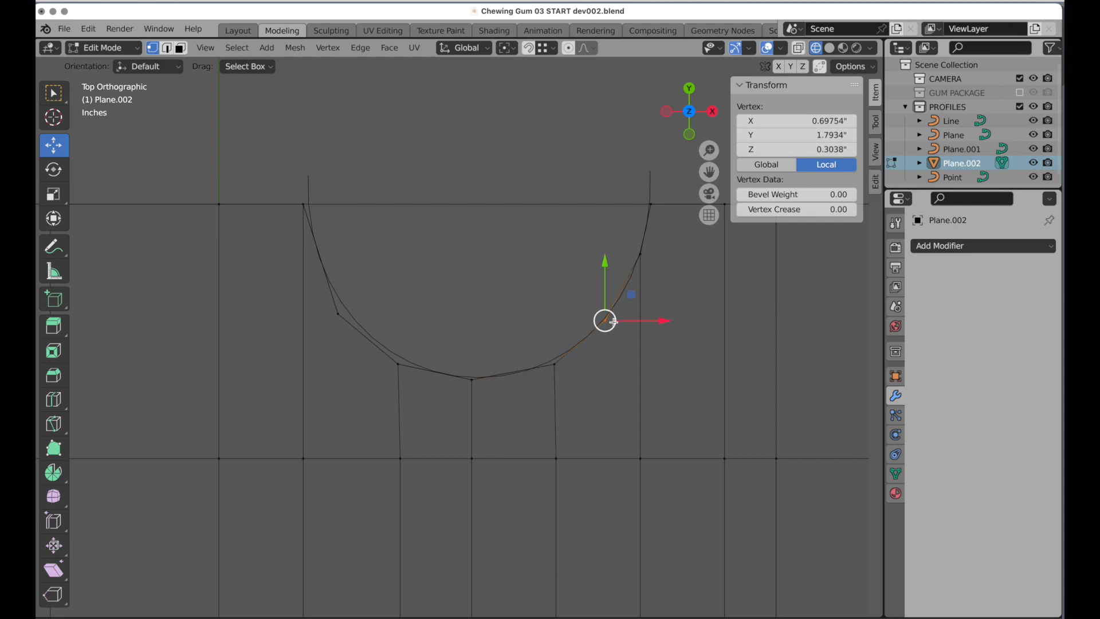
{"action": "left_click_drag", "start_coordinate": [617, 321], "coordinate": [618, 323]}
{"action": "left_click", "coordinate": [624, 243]}
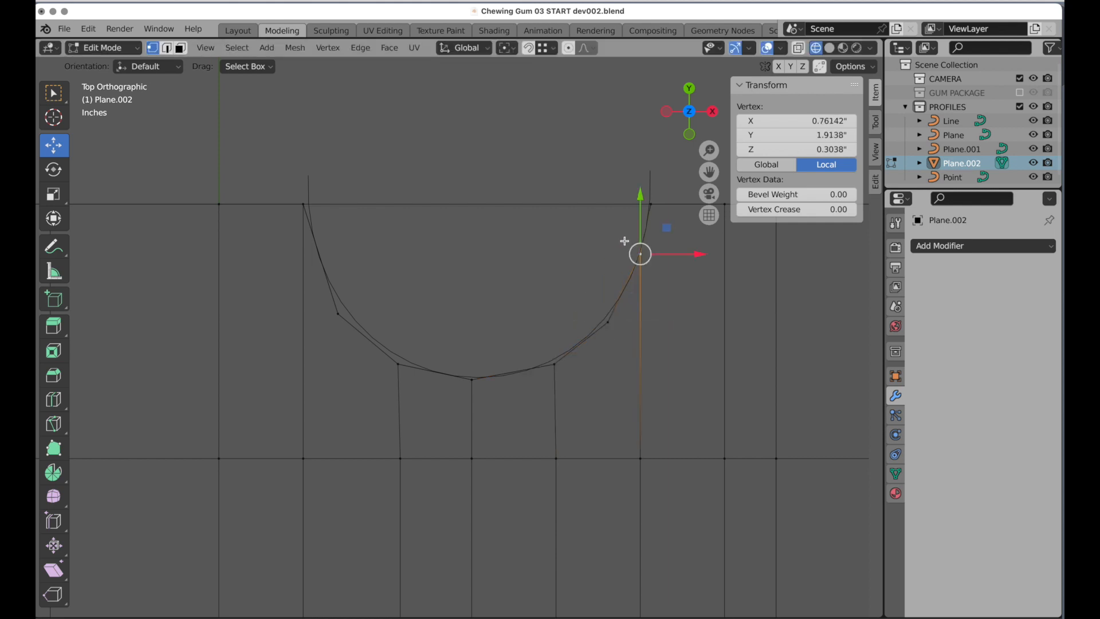
Step: Knife-cut an edge from the semicircle's upper right vertex to the next lengthwise loop's vertex on the sleeve's back edge
{"action": "middle_click_drag", "start_coordinate": [624, 241], "coordinate": [530, 250], "text": "shift"}
{"action": "left_click", "coordinate": [527, 237]}
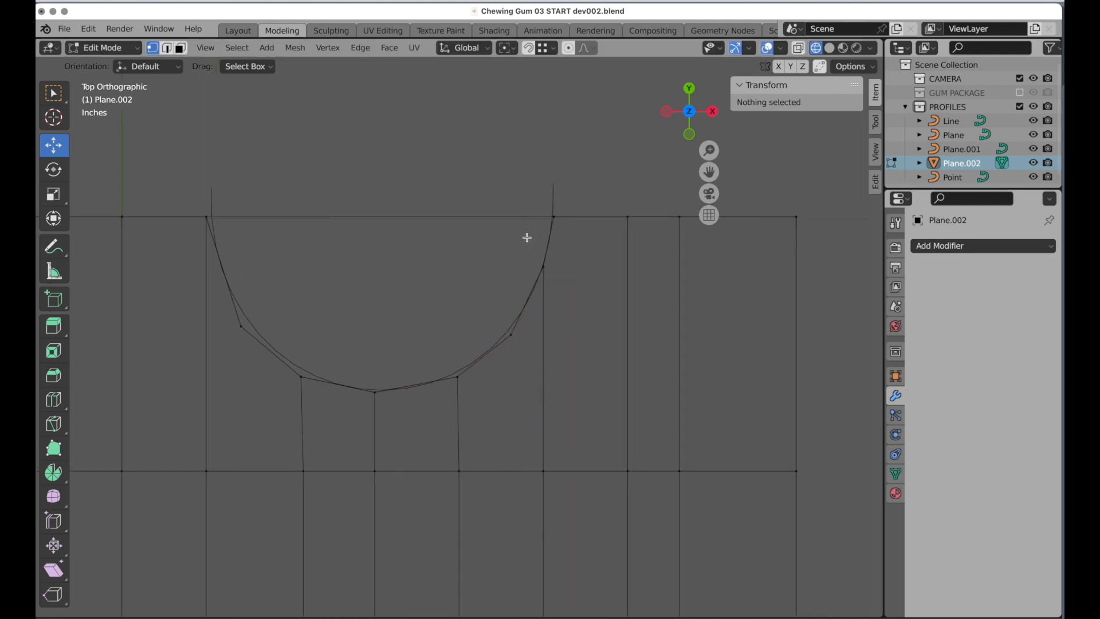
{"action": "left_click", "coordinate": [544, 264]}
{"action": "left_click", "coordinate": [630, 217]}
{"action": "key", "text": "Return"}
{"action": "left_click", "coordinate": [543, 170]}
Step: Knife-cut an edge from the semicircle's left side vertex down to the crosswise loop's vertex below the cutout's left end
{"action": "middle_click_drag", "start_coordinate": [451, 236], "coordinate": [574, 207], "text": "shift"}
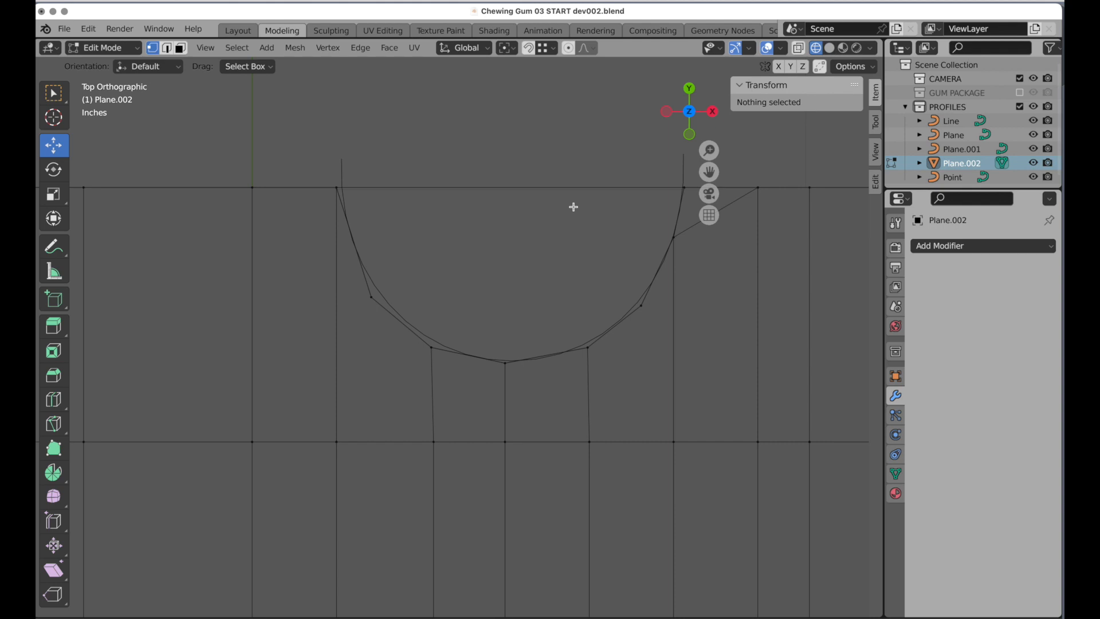
{"action": "key", "text": "k"}
{"action": "left_click", "coordinate": [372, 298]}
{"action": "left_click", "coordinate": [337, 441]}
{"action": "key", "text": "Return"}
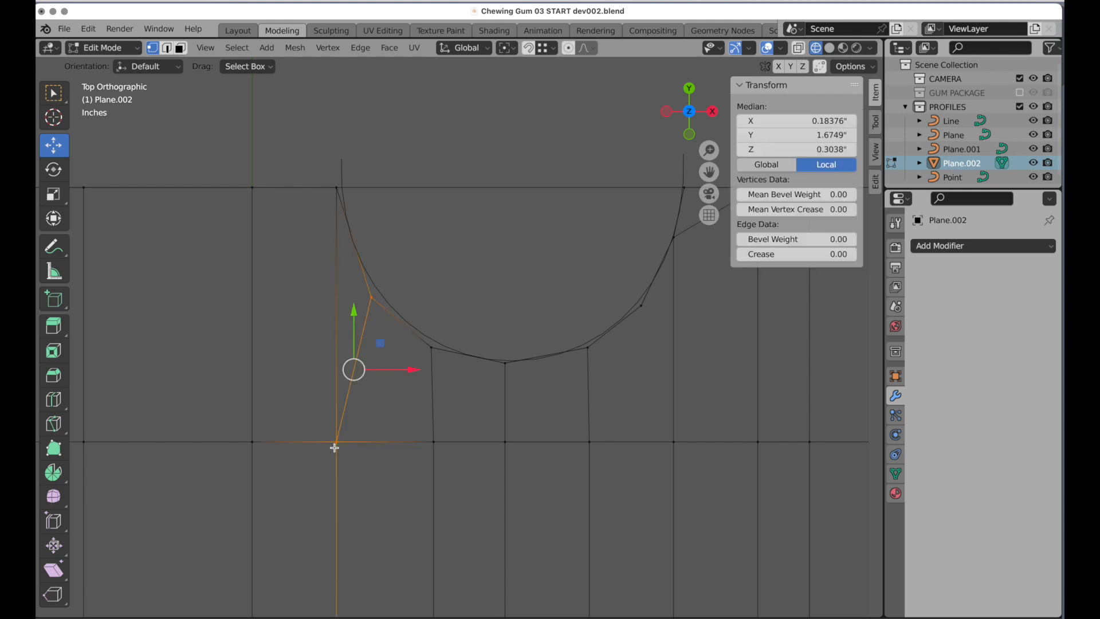
{"action": "key", "text": "alt+a"}
Step: Knife-cut an edge from the semicircle's lower right side vertex down to the crosswise loop's vertex on the right lengthwise loop
{"action": "middle_click_drag", "start_coordinate": [508, 208], "coordinate": [420, 209], "text": "shift"}
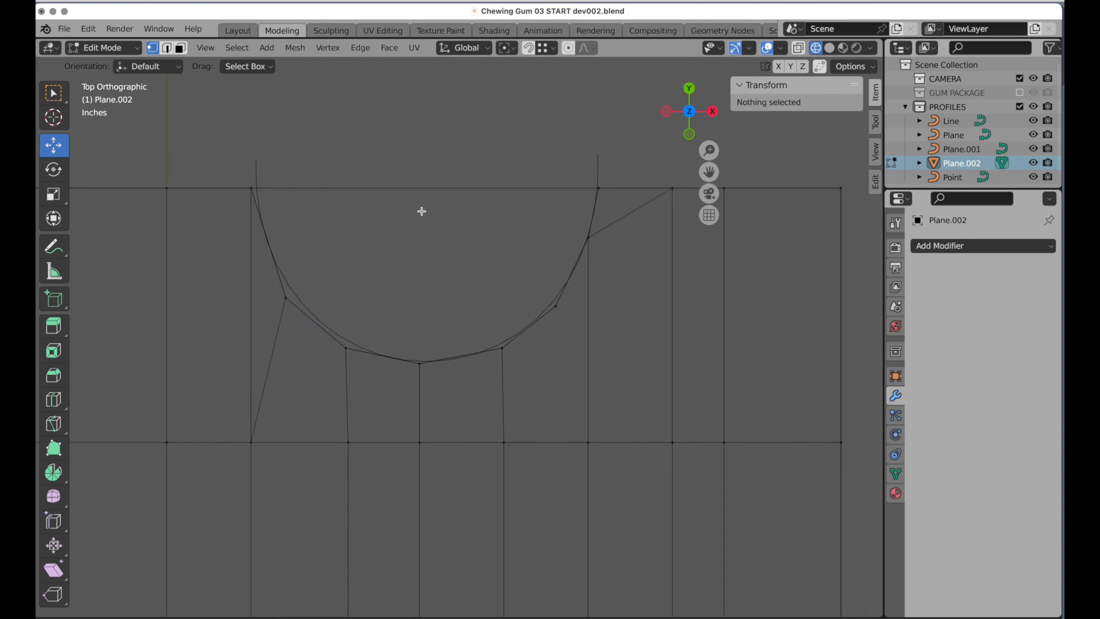
{"action": "key", "text": "k"}
{"action": "left_click", "coordinate": [555, 306]}
{"action": "left_click", "coordinate": [588, 442]}
{"action": "key", "text": "Return"}
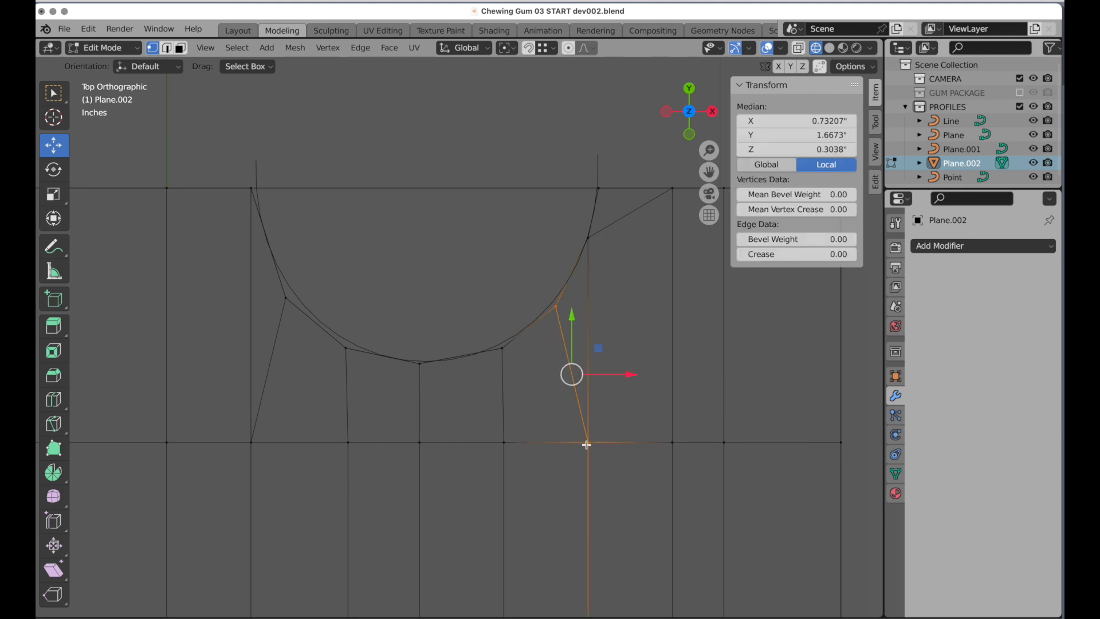
Step: Move the semicircle's lowest vertex slightly right and down to about X 0.466", Y 1.682"
{"action": "left_click", "coordinate": [420, 362]}
{"action": "left_click_drag", "start_coordinate": [424, 367], "coordinate": [433, 368]}
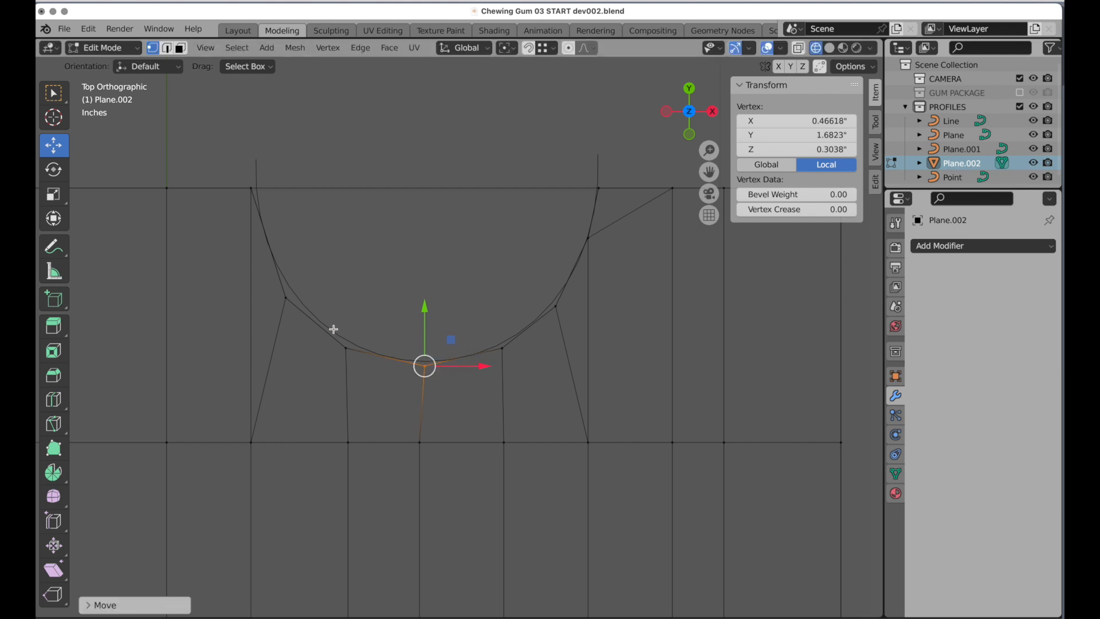
Step: Move the semicircle's two lower left vertices together slightly right and up toward the guide curve
{"action": "left_click_drag", "start_coordinate": [269, 289], "coordinate": [374, 365]}
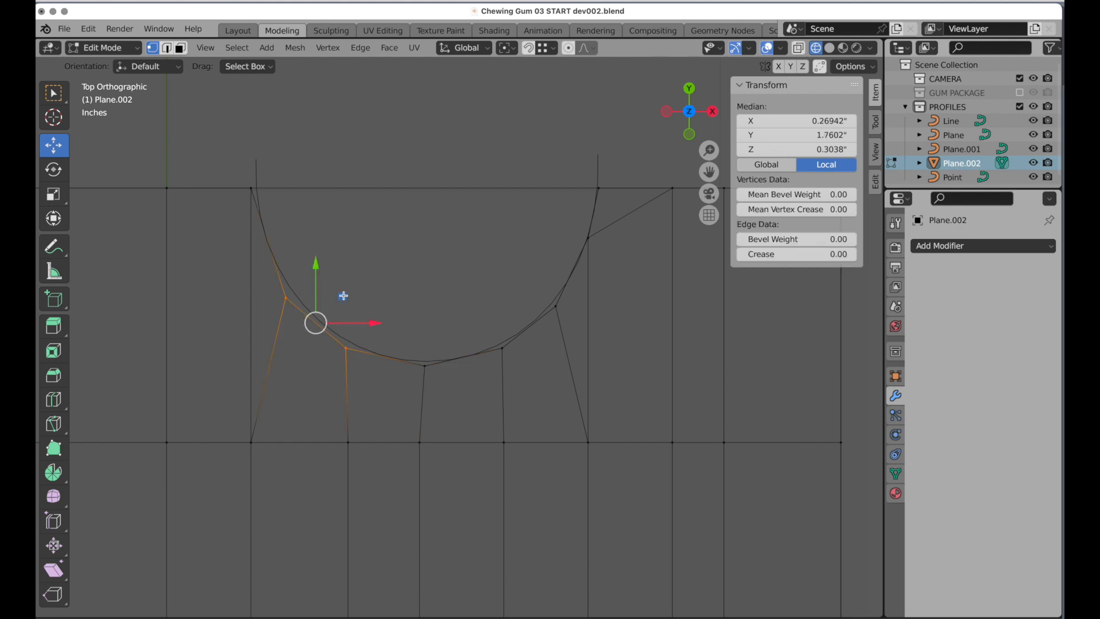
{"action": "left_click_drag", "start_coordinate": [344, 294], "coordinate": [348, 291]}
{"action": "left_click", "coordinate": [451, 262]}
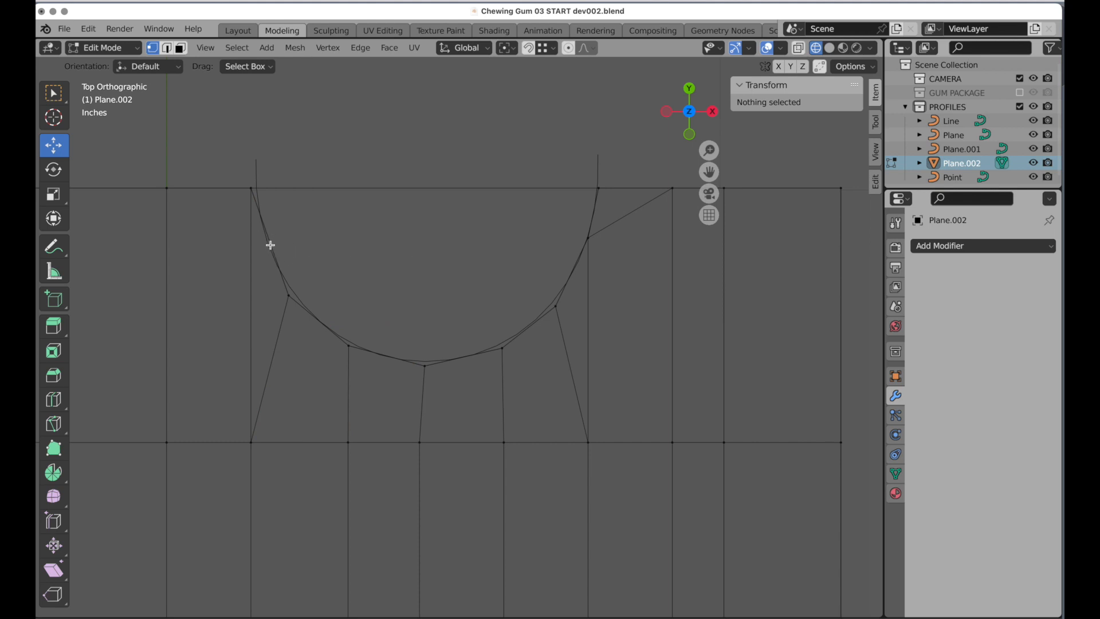
Step: Knife-cut from the semicircle's upper left side across the adjacent lengthwise loop to the crosswise loop's vertex one column farther left
{"action": "middle_click_drag", "start_coordinate": [270, 245], "coordinate": [365, 266], "text": "shift"}
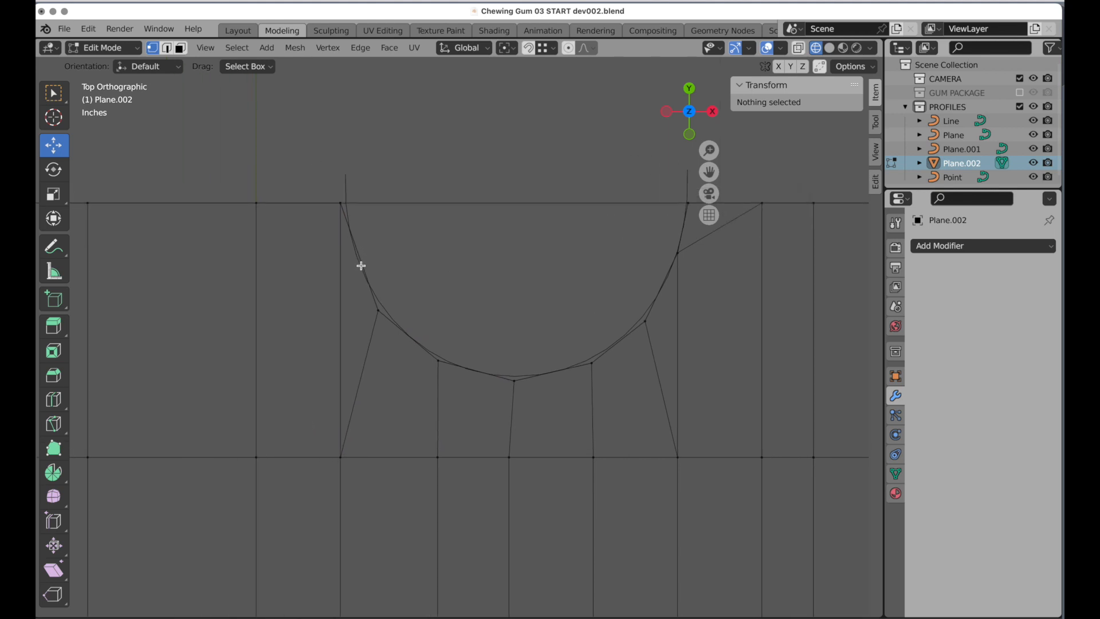
{"action": "left_click", "coordinate": [361, 265]}
{"action": "left_click", "coordinate": [360, 259]}
{"action": "left_click", "coordinate": [340, 271]}
{"action": "left_click", "coordinate": [257, 457]}
{"action": "key", "text": "Return"}
Step: Move the new vertex on the semicircle's upper left side slightly left and down
{"action": "left_click", "coordinate": [362, 261]}
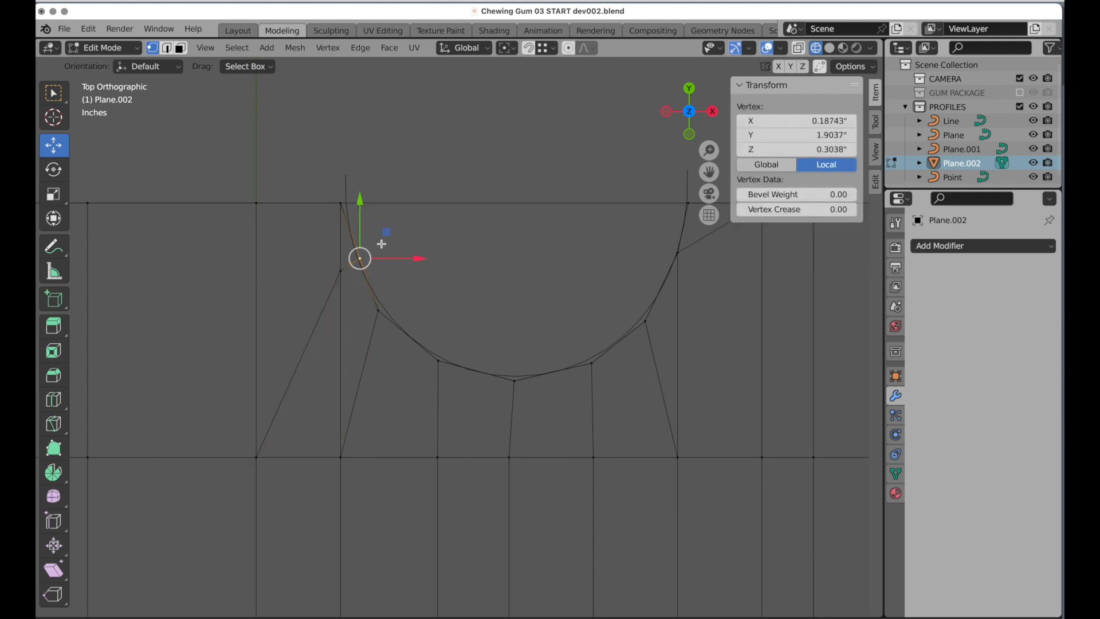
{"action": "left_click_drag", "start_coordinate": [387, 233], "coordinate": [383, 241]}
{"action": "left_click", "coordinate": [490, 244]}
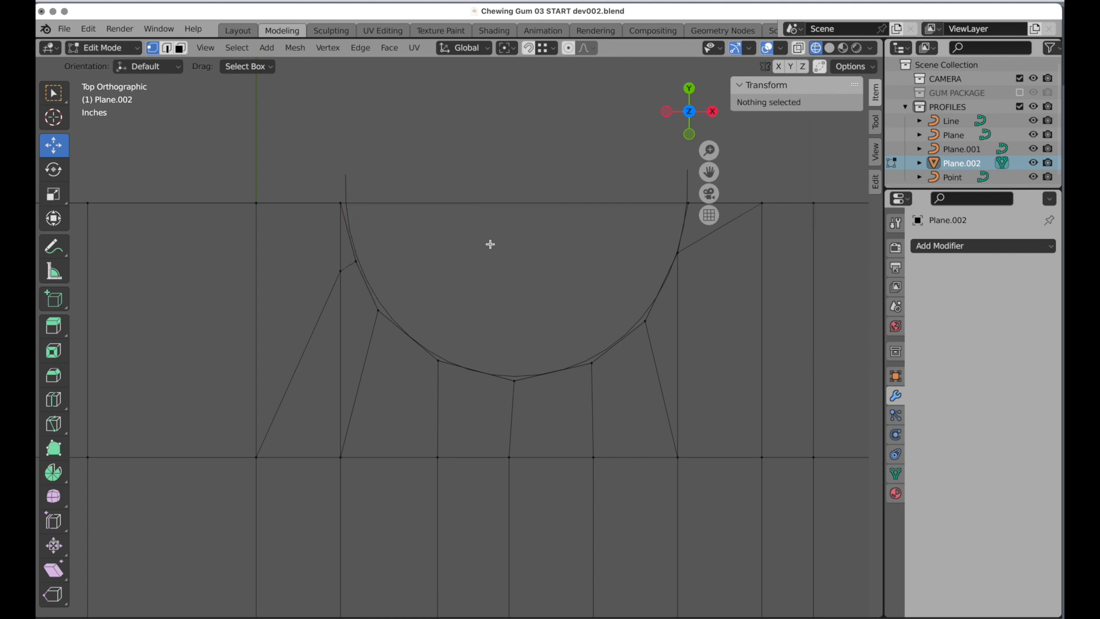
Step: Save an incremental version of the file as Chewing Gum 03 START dev003.blend
{"action": "middle_click_drag", "start_coordinate": [580, 303], "coordinate": [522, 304], "text": "shift"}
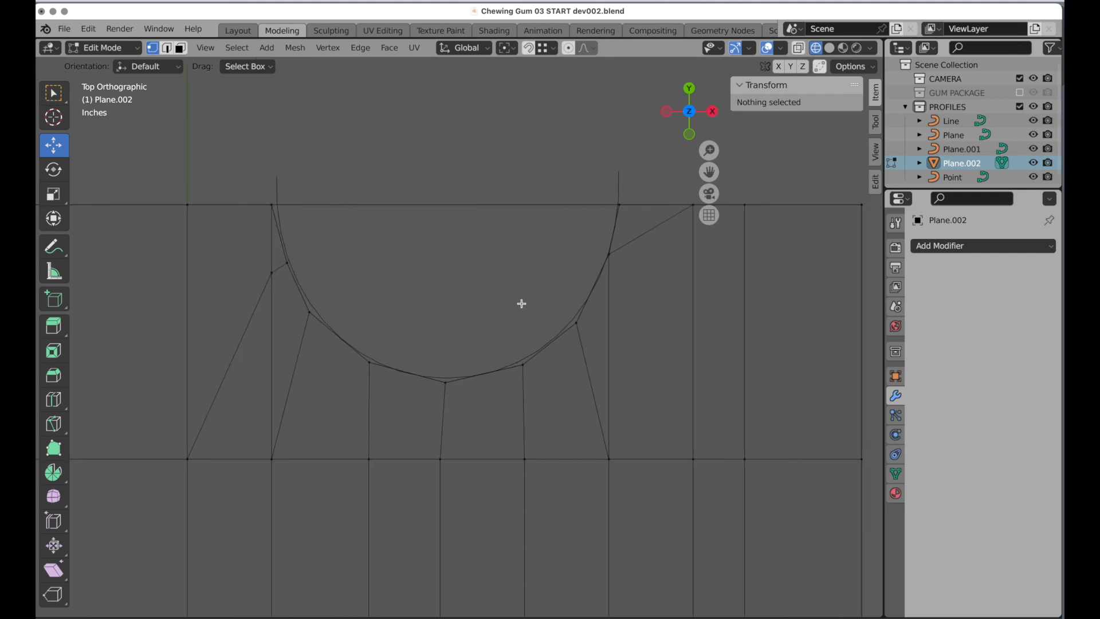
{"action": "middle_click_drag", "start_coordinate": [333, 372], "coordinate": [346, 308], "text": "shift"}
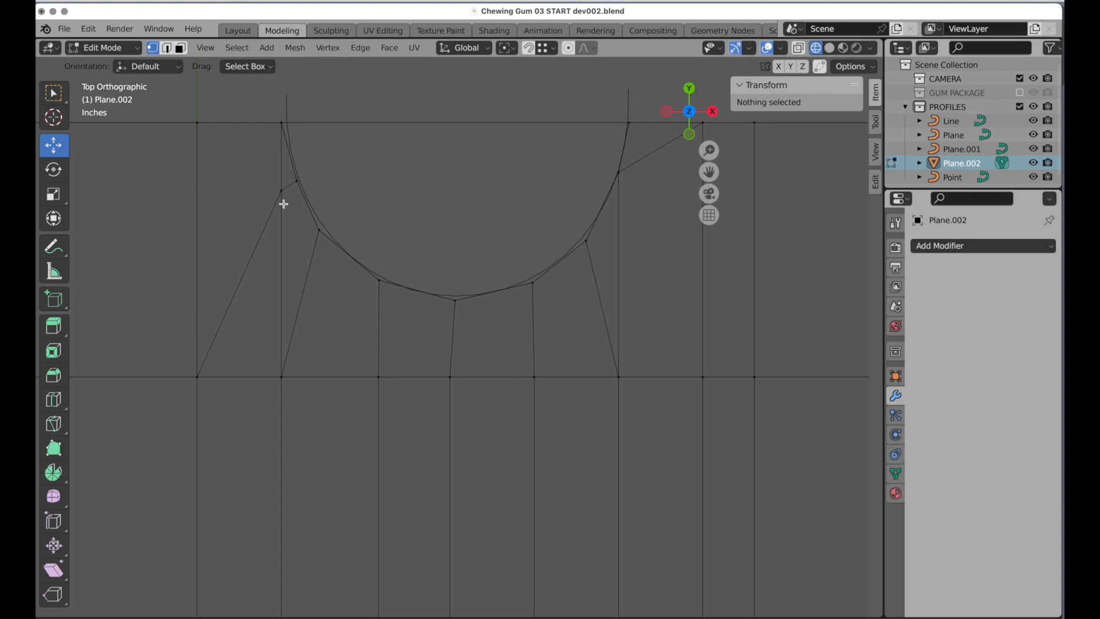
{"action": "key", "text": "ctrl+alt+s"}
Step: Add a Subdivision Surface modifier to the sleeve with the viewport levels set to 2
{"action": "left_click", "coordinate": [950, 247]}
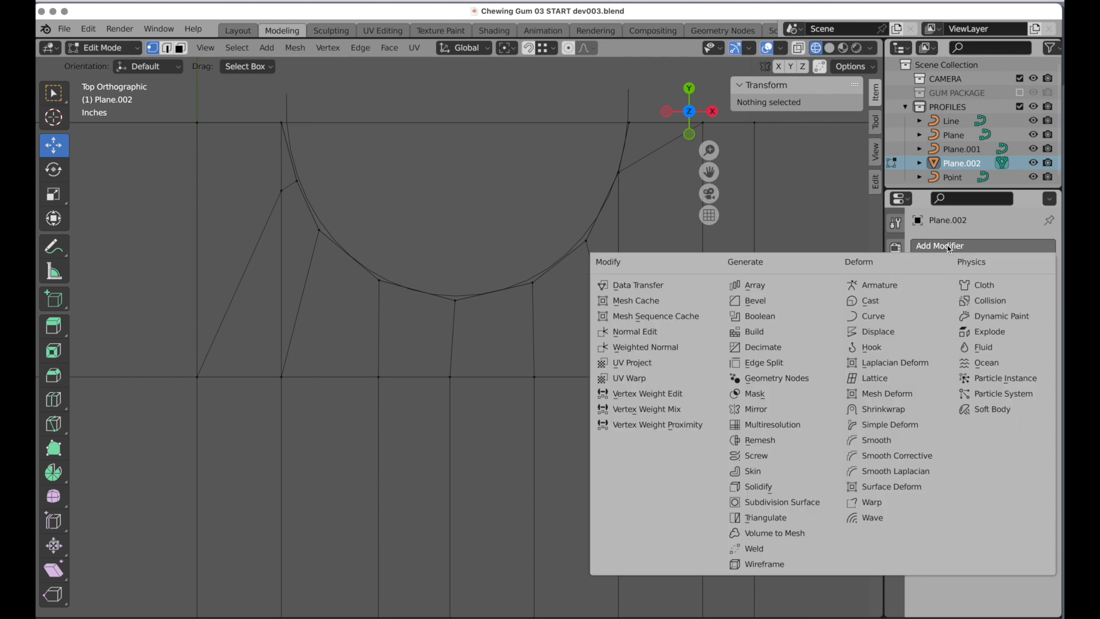
{"action": "left_click", "coordinate": [760, 502]}
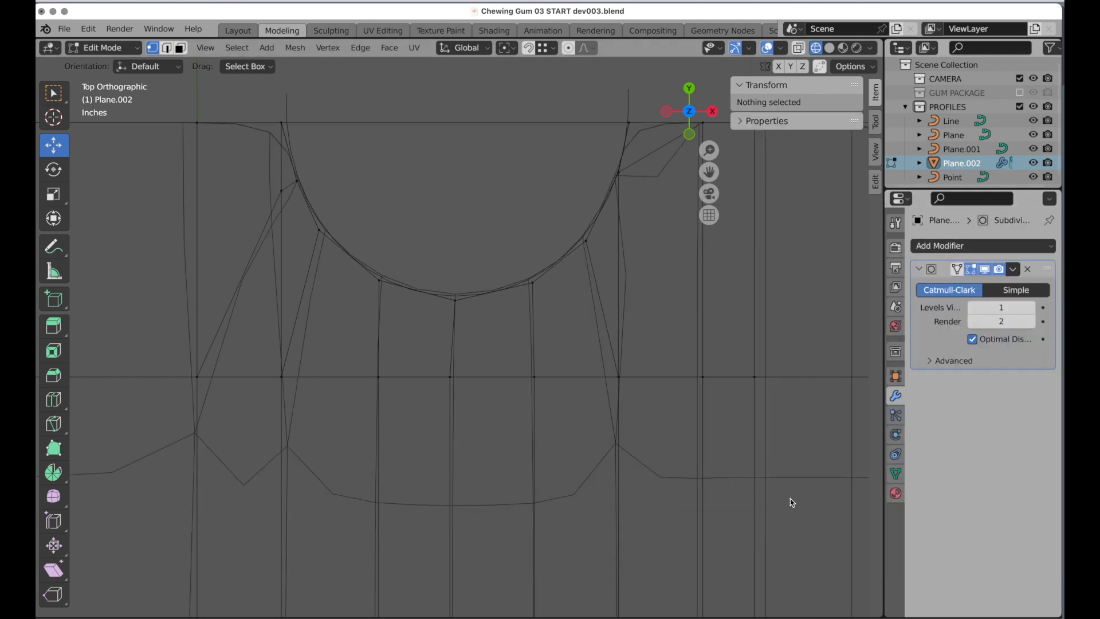
{"action": "left_click", "coordinate": [1009, 308]}
{"action": "type", "text": "2"}
{"action": "key", "text": "Return"}
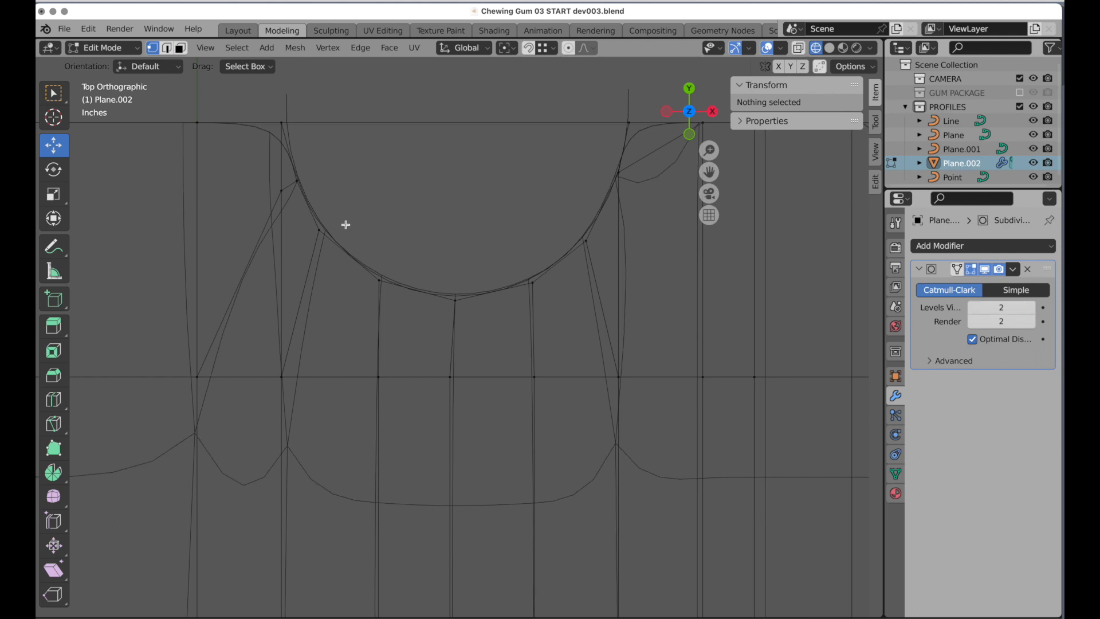
Step: Apply a vertex crease of 1.00 to the two corner vertices where the semicircular notch meets the sleeve's back edge
{"action": "left_click", "coordinate": [281, 121]}
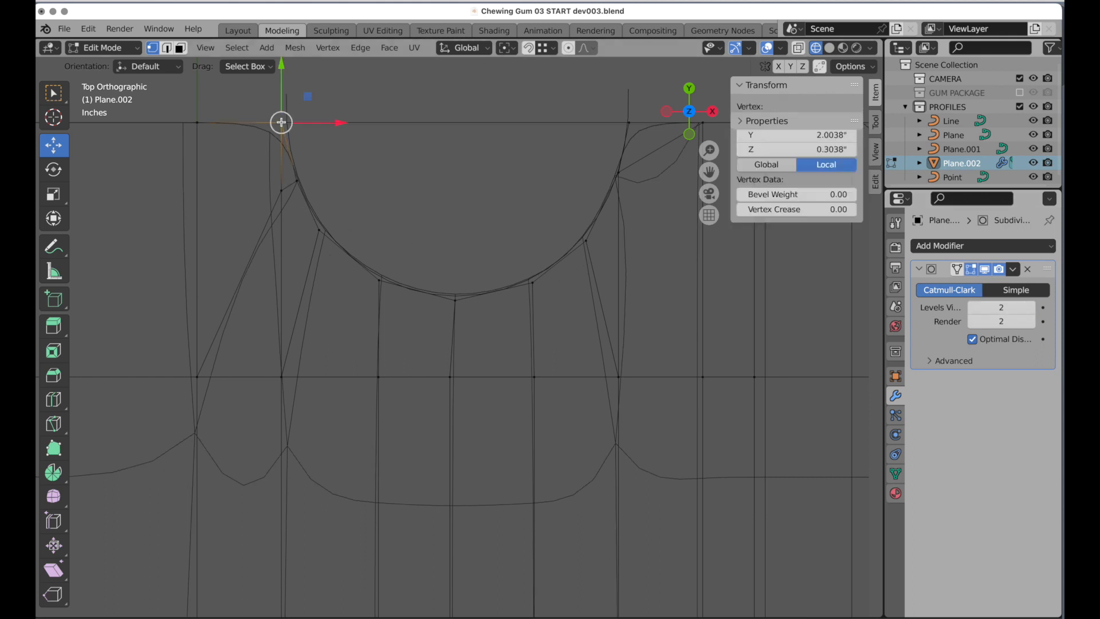
{"action": "left_click", "coordinate": [631, 123], "text": "shift"}
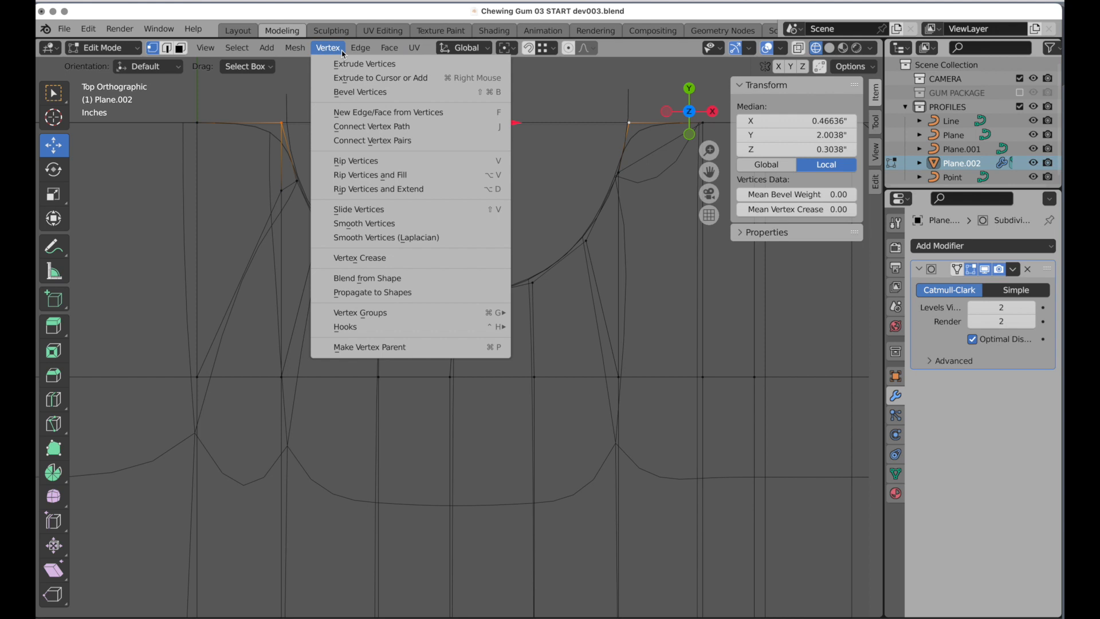
{"action": "left_click", "coordinate": [370, 258]}
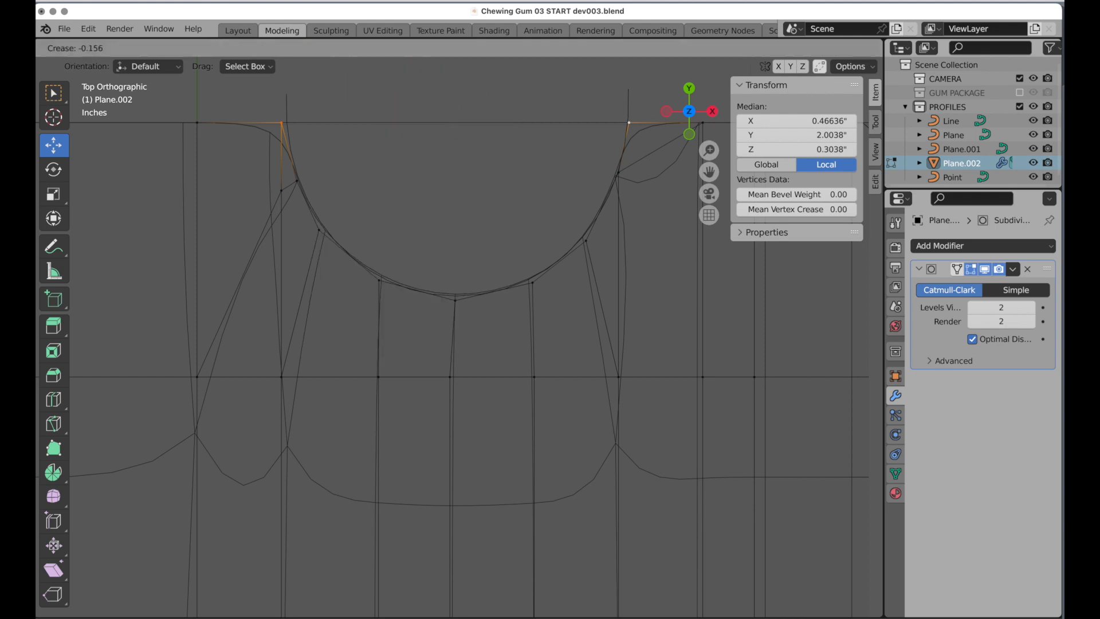
{"action": "left_click", "coordinate": [653, 226]}
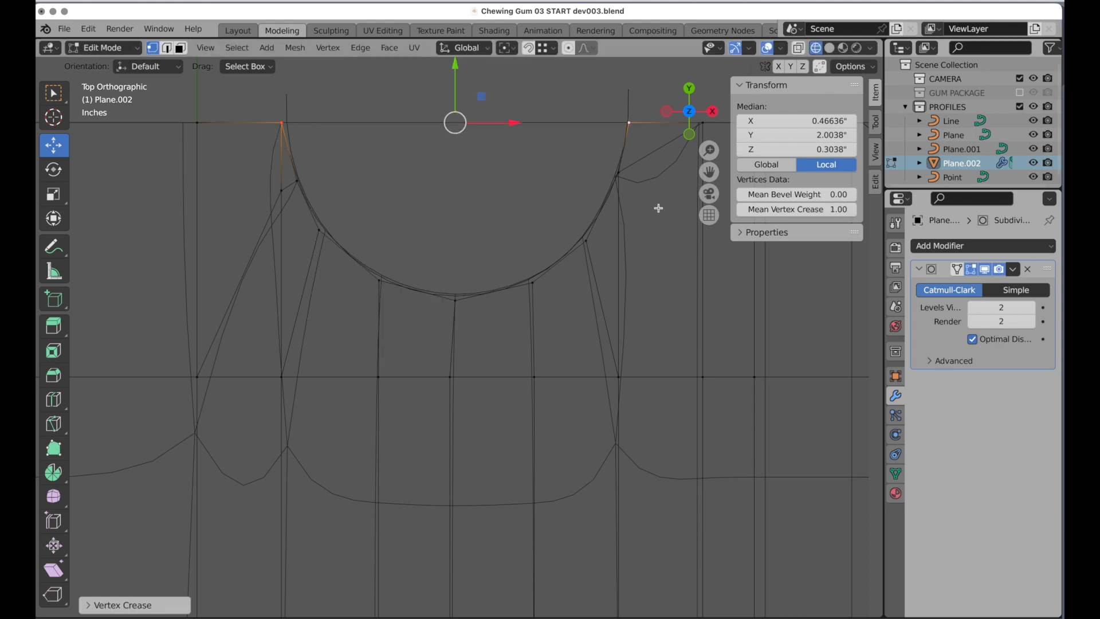
{"action": "left_click", "coordinate": [547, 110]}
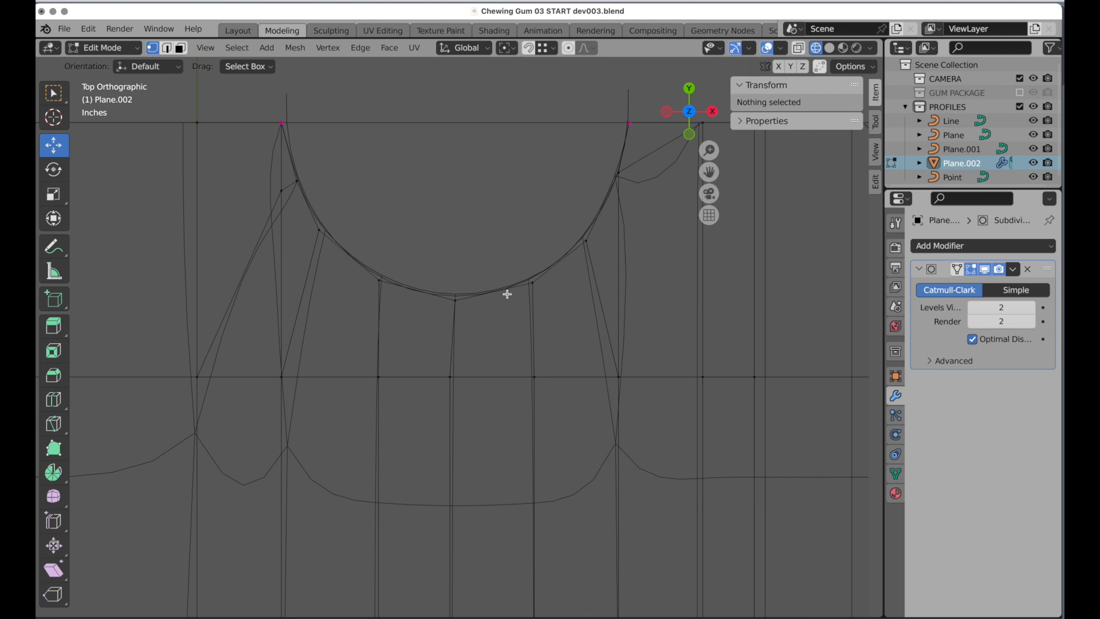
Step: Turn off the modifier's Optimal Display and inspect the subdivided mesh around the notch in Object Mode
{"action": "left_click", "coordinate": [972, 339]}
{"action": "key", "text": "Tab"}
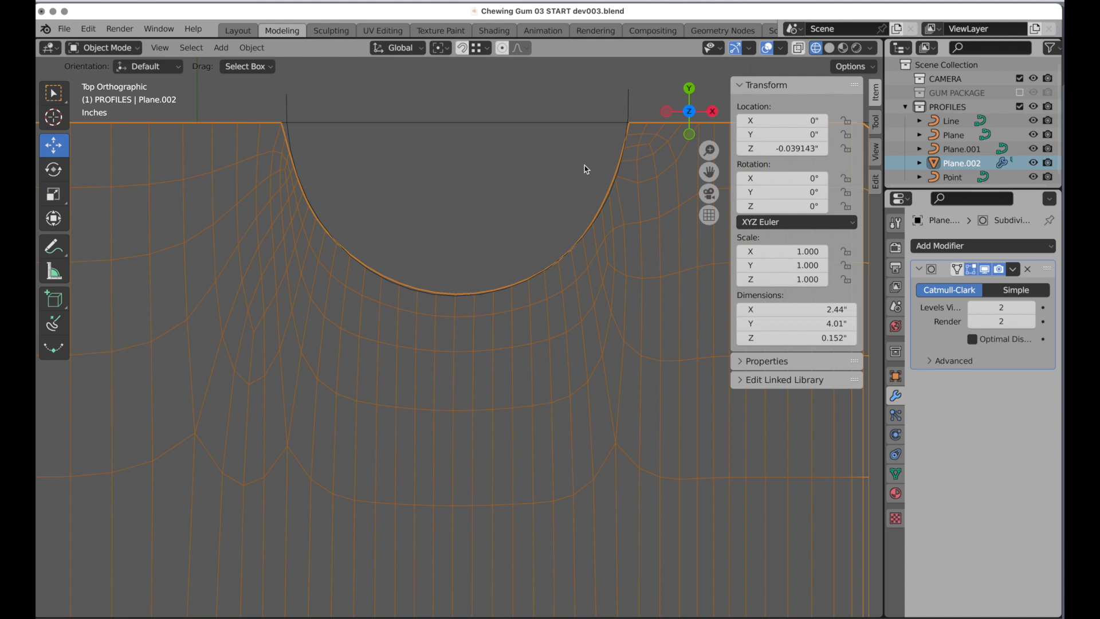
{"action": "key", "text": "Tab"}
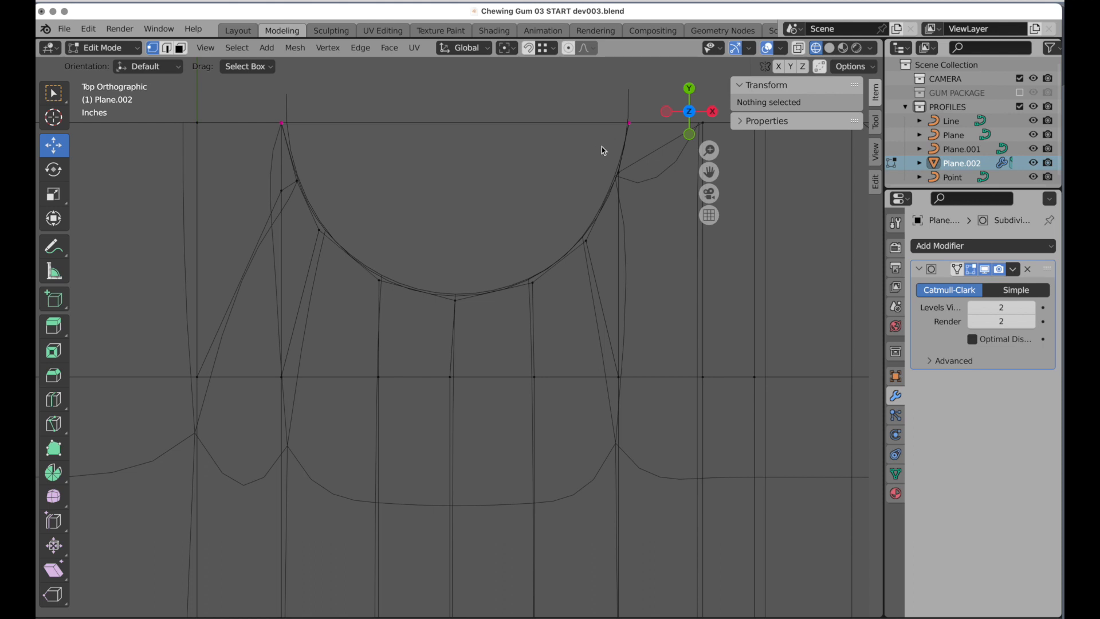
Step: Delete the semicircular guide curve named Point in Object Mode
{"action": "key", "text": "Tab"}
{"action": "left_click", "coordinate": [630, 104]}
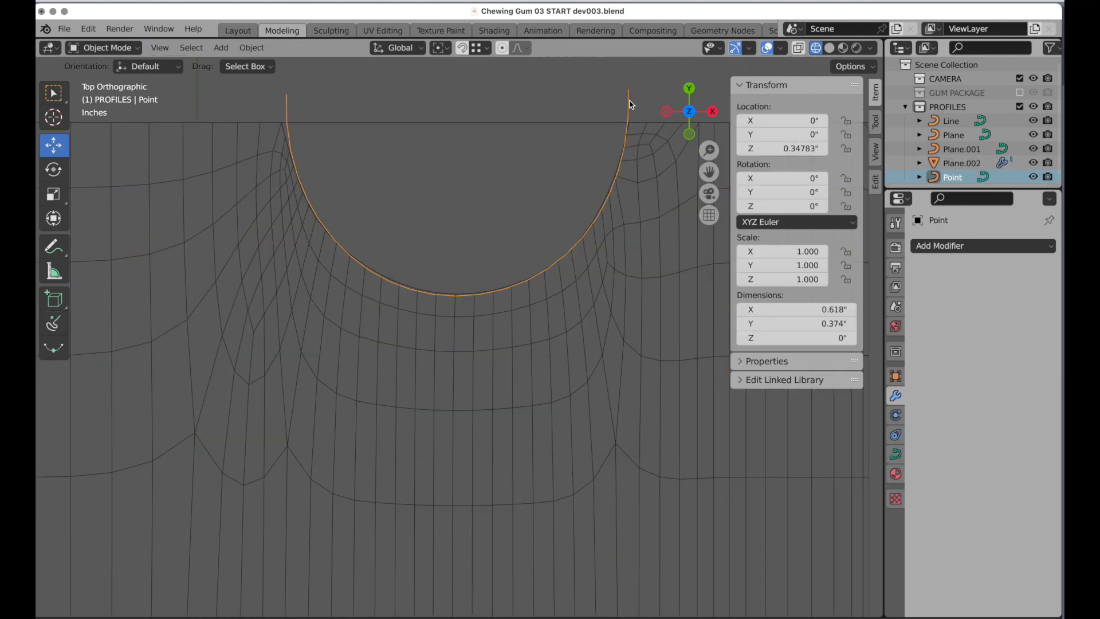
{"action": "key", "text": "x"}
{"action": "left_click", "coordinate": [631, 104]}
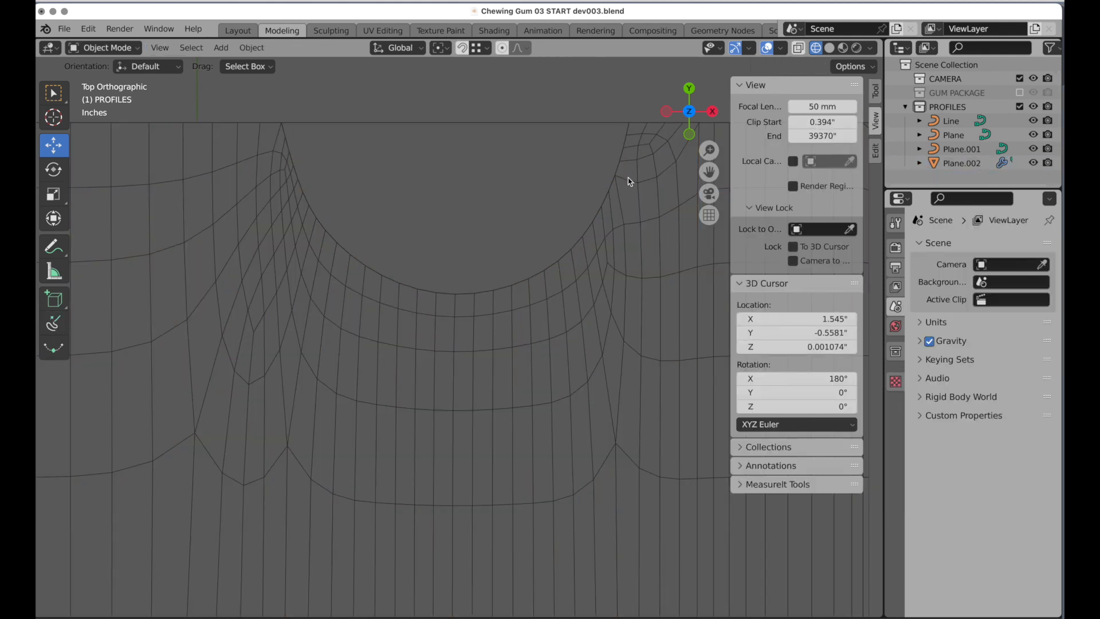
Step: Turn Optimal Display on for the sleeve's Subdivision Surface modifier and return the sleeve to Edit Mode
{"action": "left_click", "coordinate": [628, 178]}
{"action": "left_click", "coordinate": [986, 340]}
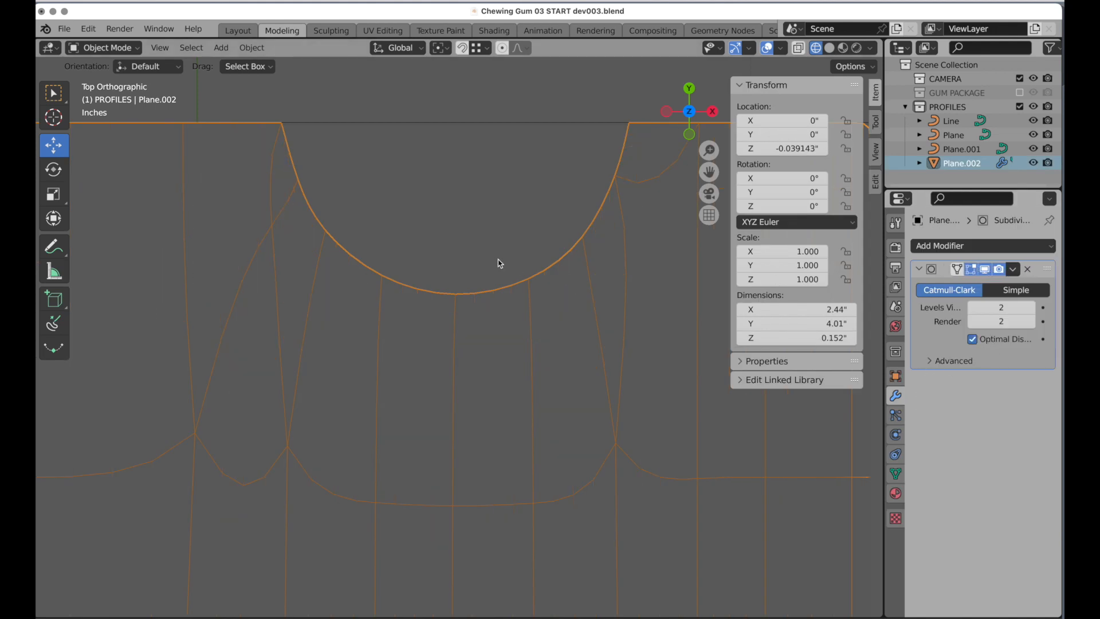
{"action": "key", "text": "Tab"}
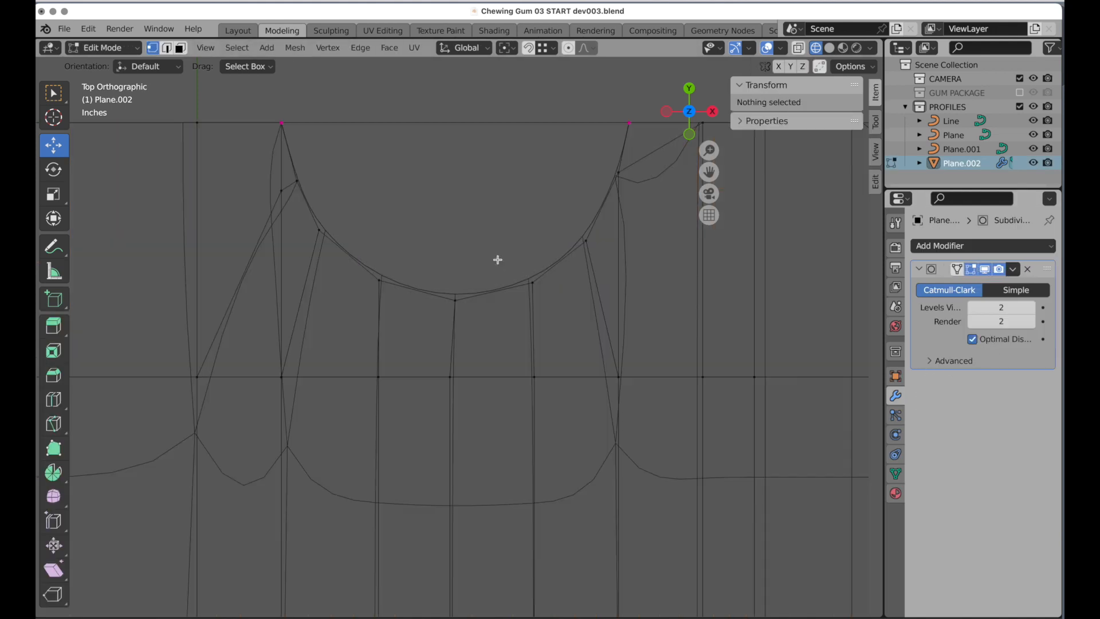
Step: Apply an edge crease of 1.00 to the crosswise edge loops in line with the rectangular window's two ends, on both sides of it
{"action": "scroll", "coordinate": [494, 261], "scroll_direction": "down", "scroll_amount": 5}
{"action": "middle_click_drag", "start_coordinate": [483, 503], "coordinate": [484, 219], "text": "shift"}
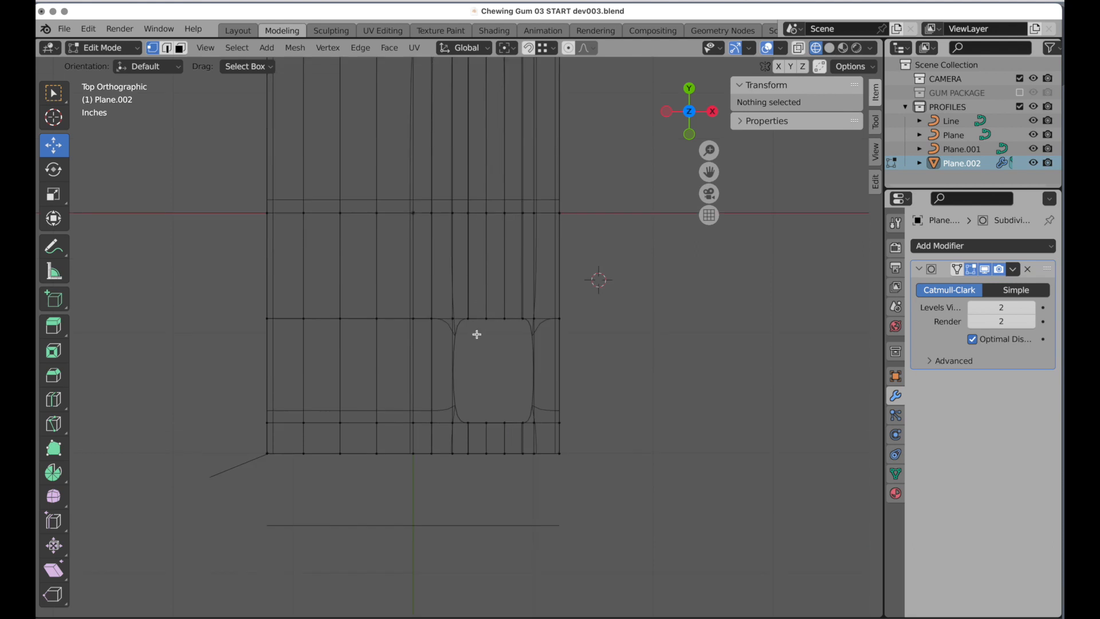
{"action": "middle_click_drag", "start_coordinate": [478, 372], "coordinate": [562, 280], "text": "ctrl"}
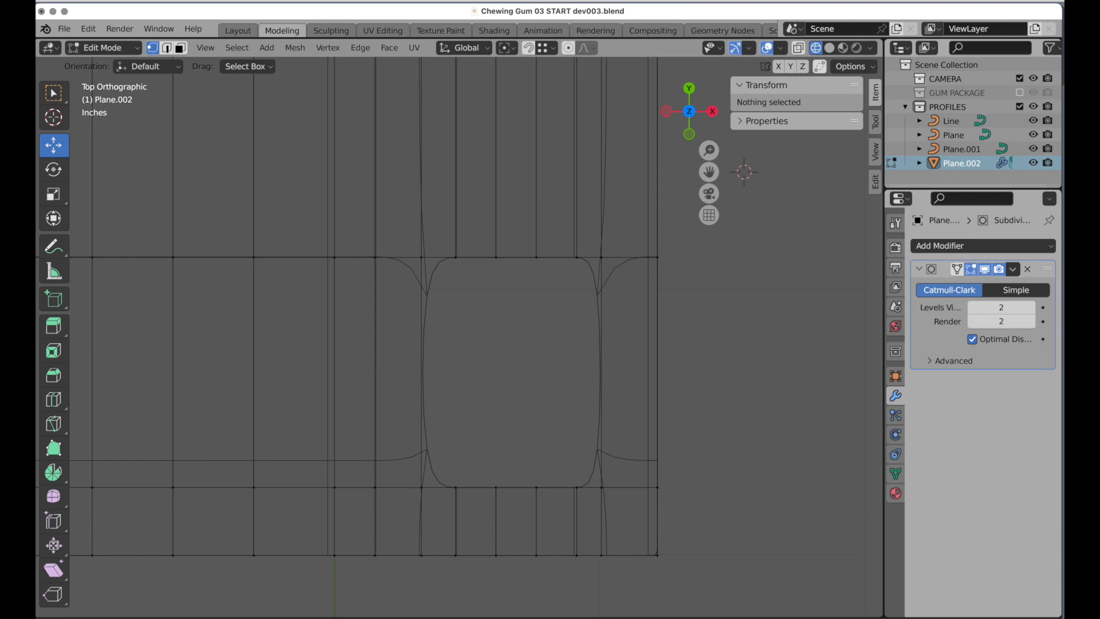
{"action": "left_click", "coordinate": [167, 48]}
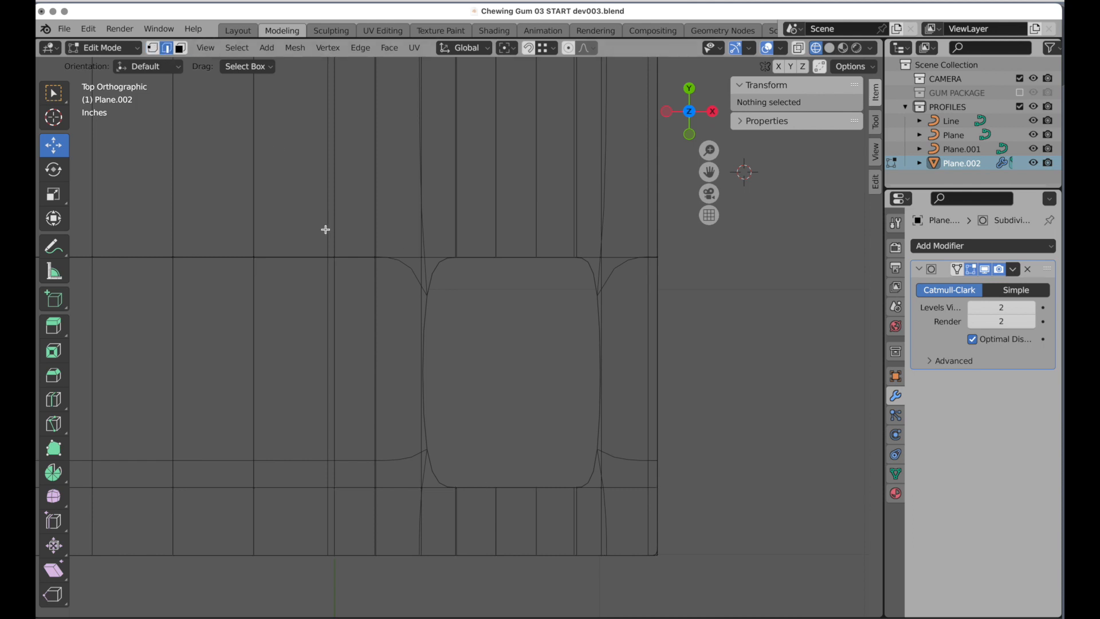
{"action": "left_click", "coordinate": [304, 257], "text": "alt"}
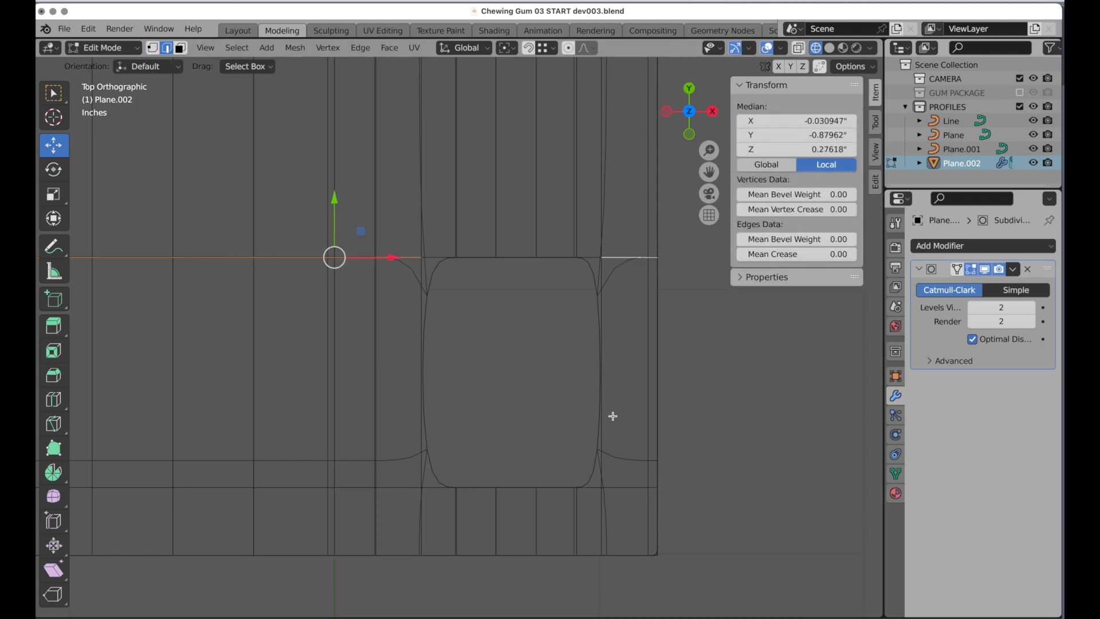
{"action": "left_click", "coordinate": [622, 488], "text": "alt+shift"}
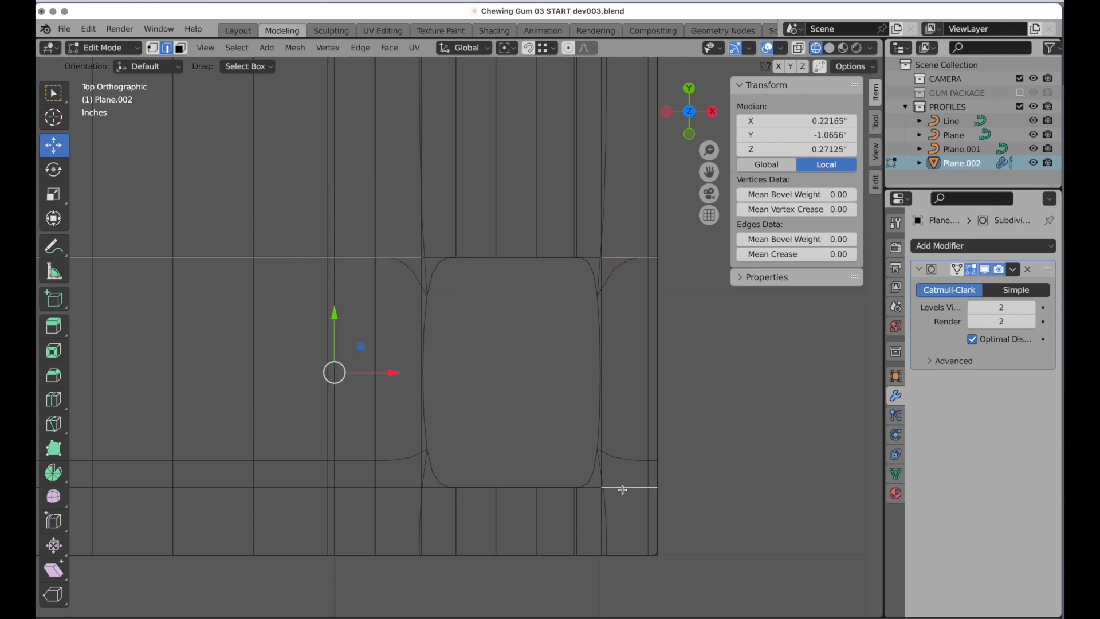
{"action": "left_click", "coordinate": [389, 488], "text": "alt+shift"}
{"action": "middle_click_drag", "start_coordinate": [451, 521], "coordinate": [465, 348]}
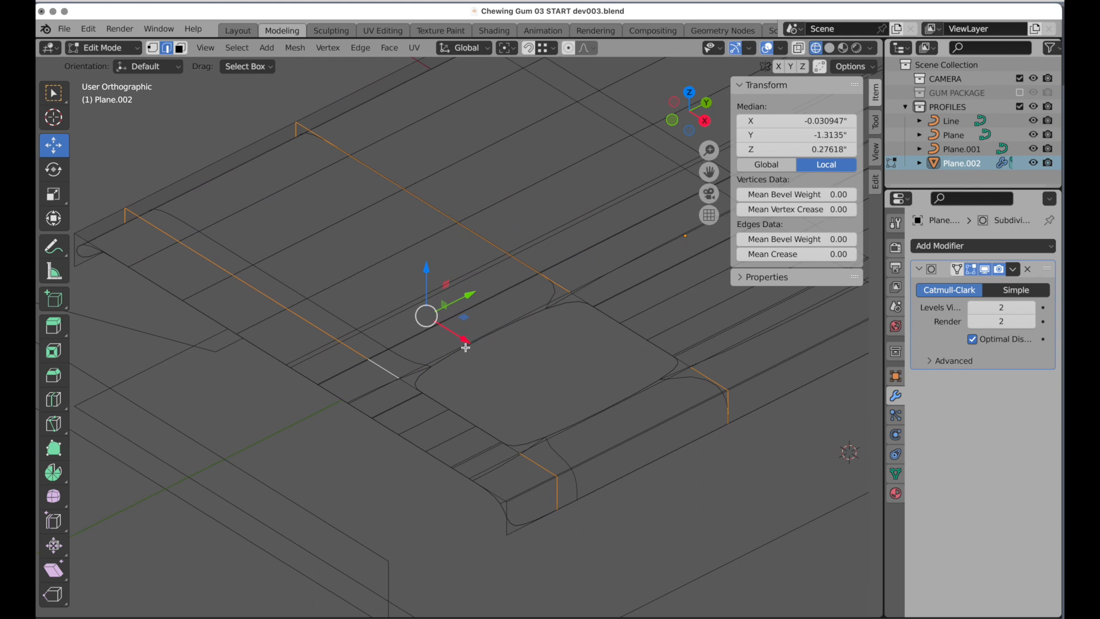
{"action": "key", "text": "shift+e"}
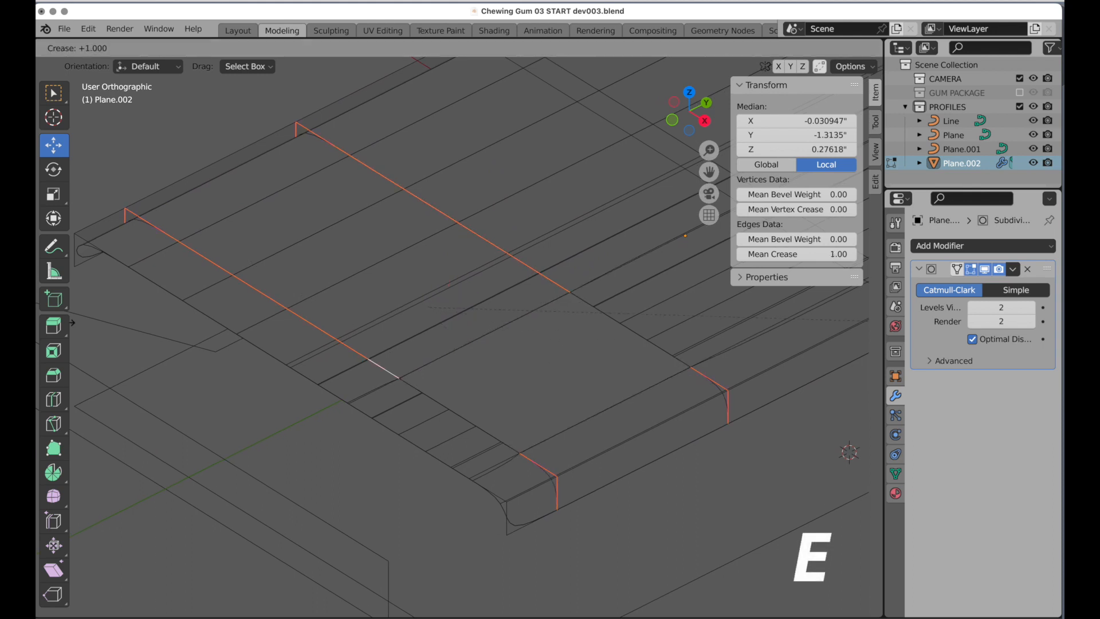
{"action": "left_click", "coordinate": [744, 352]}
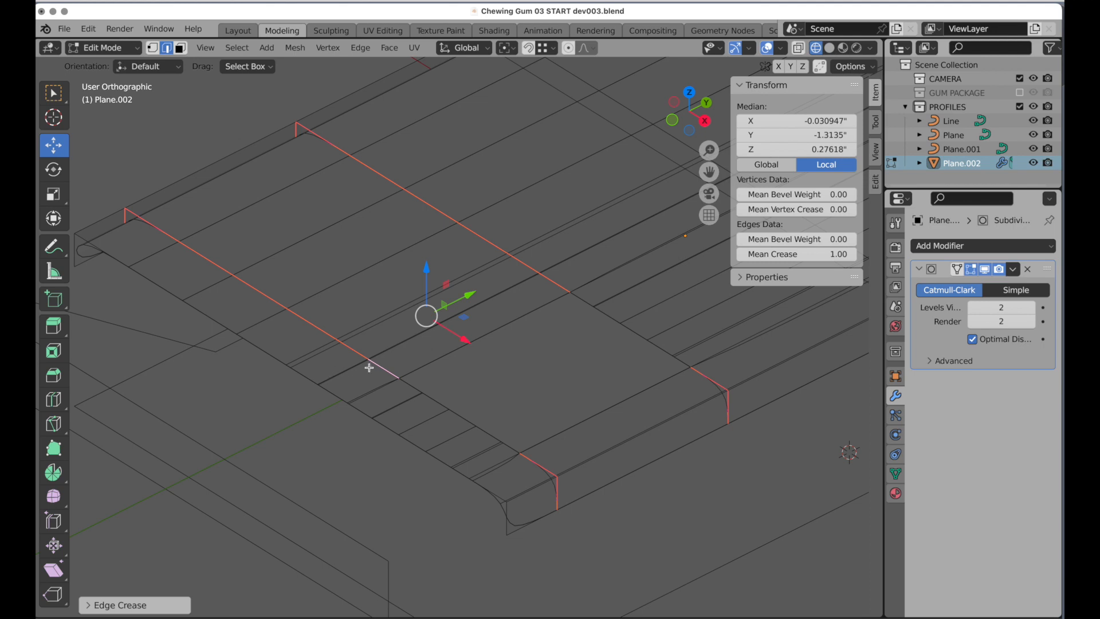
{"action": "left_click", "coordinate": [91, 607]}
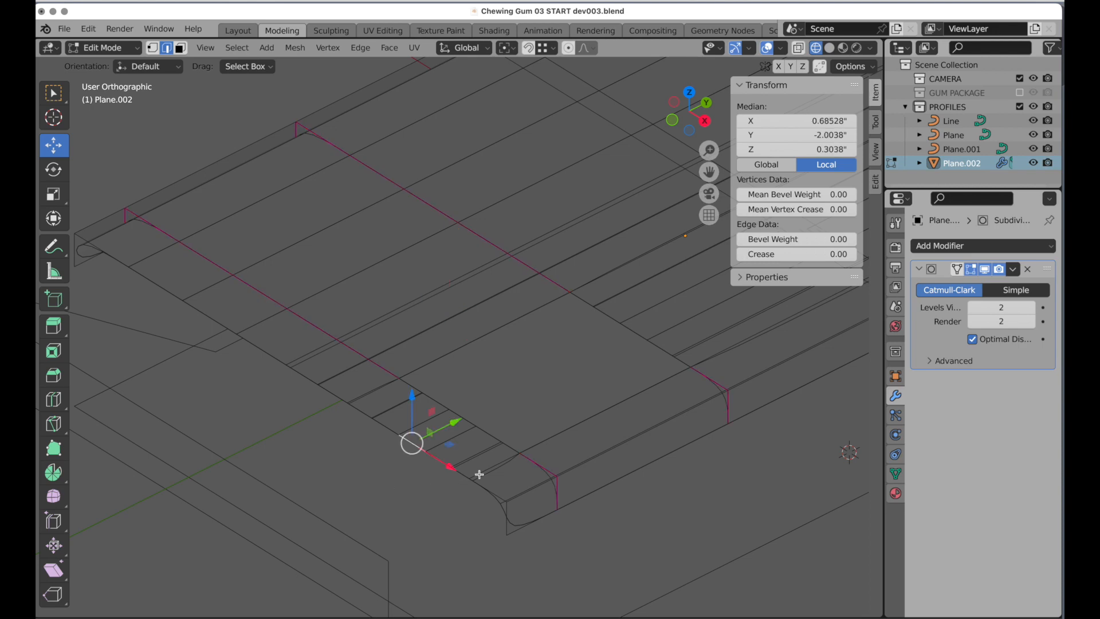
Step: Inspect the creased window in Object Mode and save an incremental version as Chewing Gum 03 START dev004.blend
{"action": "key", "text": "Tab"}
{"action": "middle_click_drag", "start_coordinate": [566, 435], "coordinate": [508, 479]}
{"action": "middle_click_drag", "start_coordinate": [507, 479], "coordinate": [462, 452], "text": "shift"}
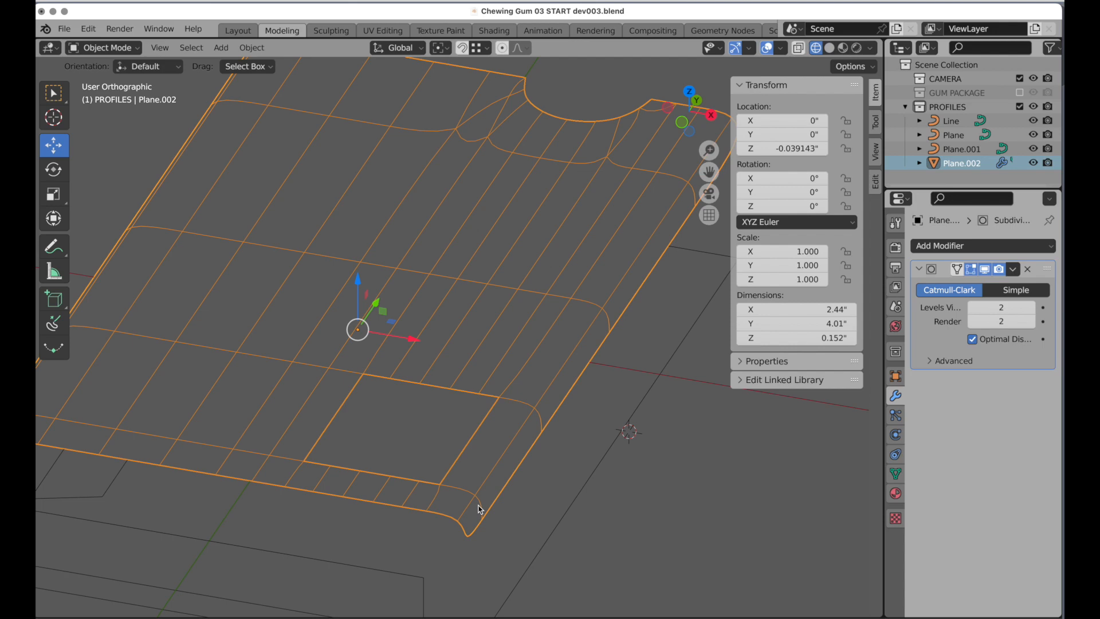
{"action": "key", "text": "ctrl+alt+s"}
Step: Bevel the sleeve's two long upper side edges about 0.0169" wide with 2 segments and a shape of 1.000, using Active Tool dragging
{"action": "key", "text": "Tab"}
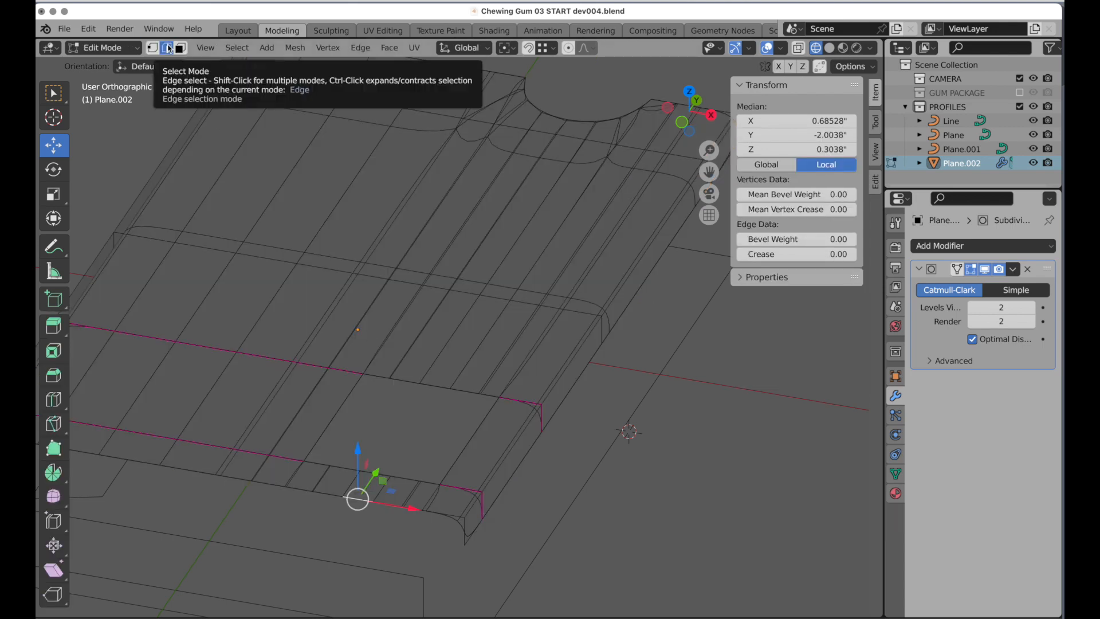
{"action": "left_click", "coordinate": [502, 463], "text": "alt"}
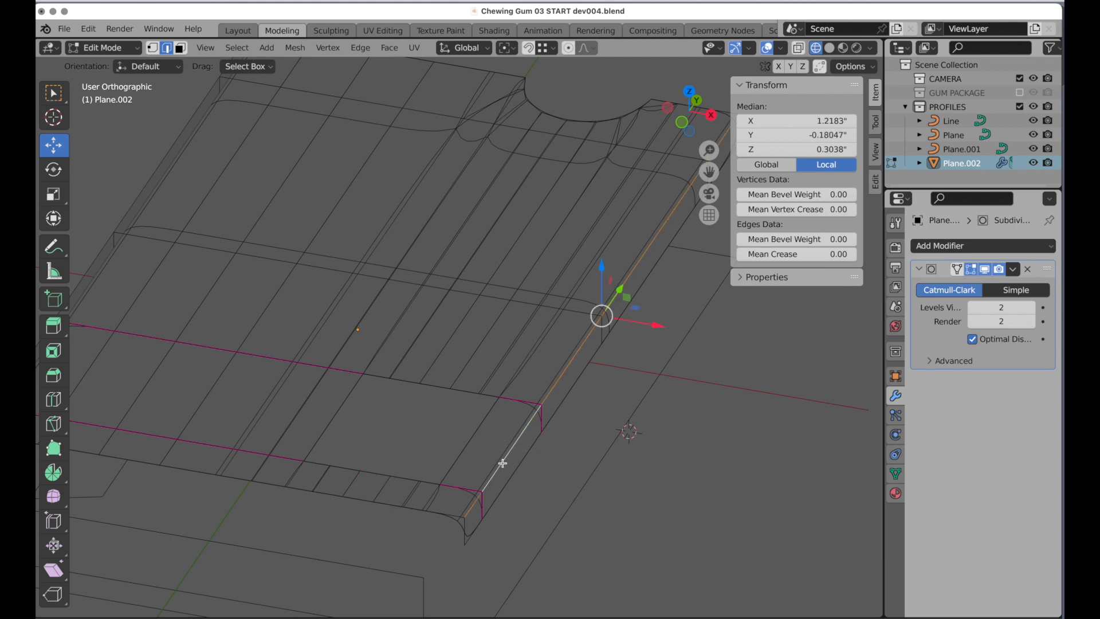
{"action": "middle_click_drag", "start_coordinate": [407, 426], "coordinate": [631, 449], "text": "shift"}
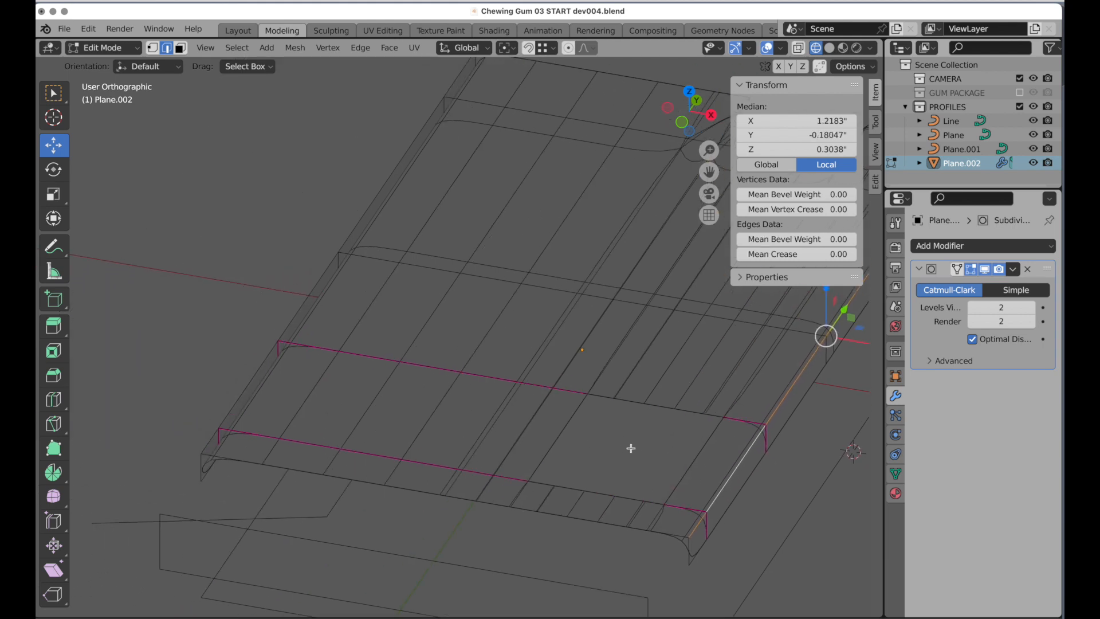
{"action": "left_click", "coordinate": [238, 397], "text": "alt+shift"}
{"action": "middle_click_drag", "start_coordinate": [492, 439], "coordinate": [561, 310], "text": "shift"}
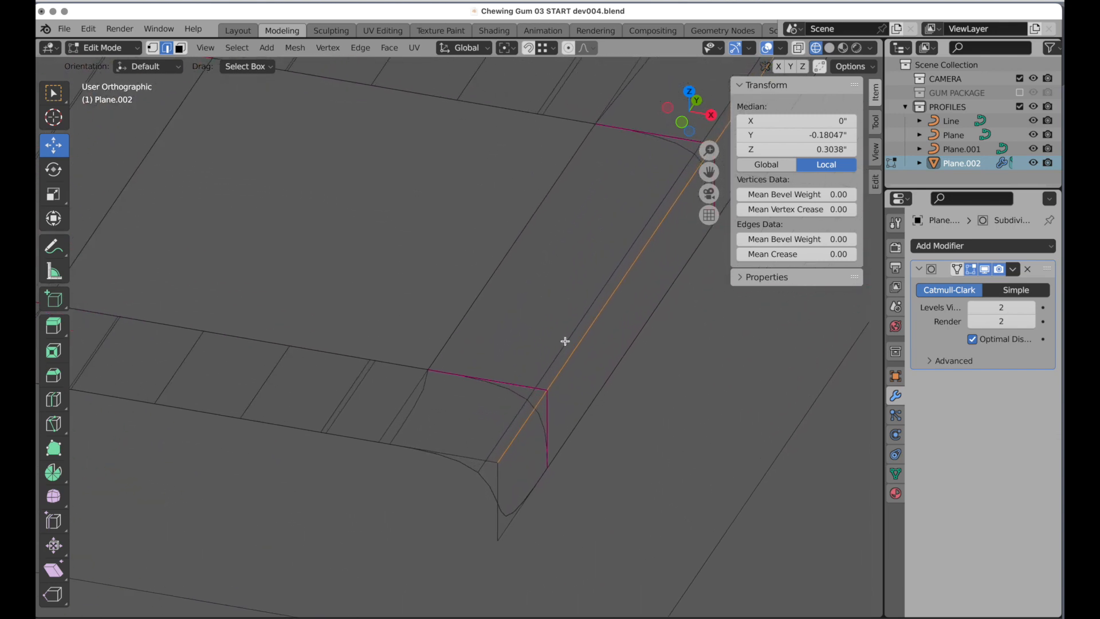
{"action": "middle_click_drag", "start_coordinate": [570, 380], "coordinate": [481, 320], "text": "shift"}
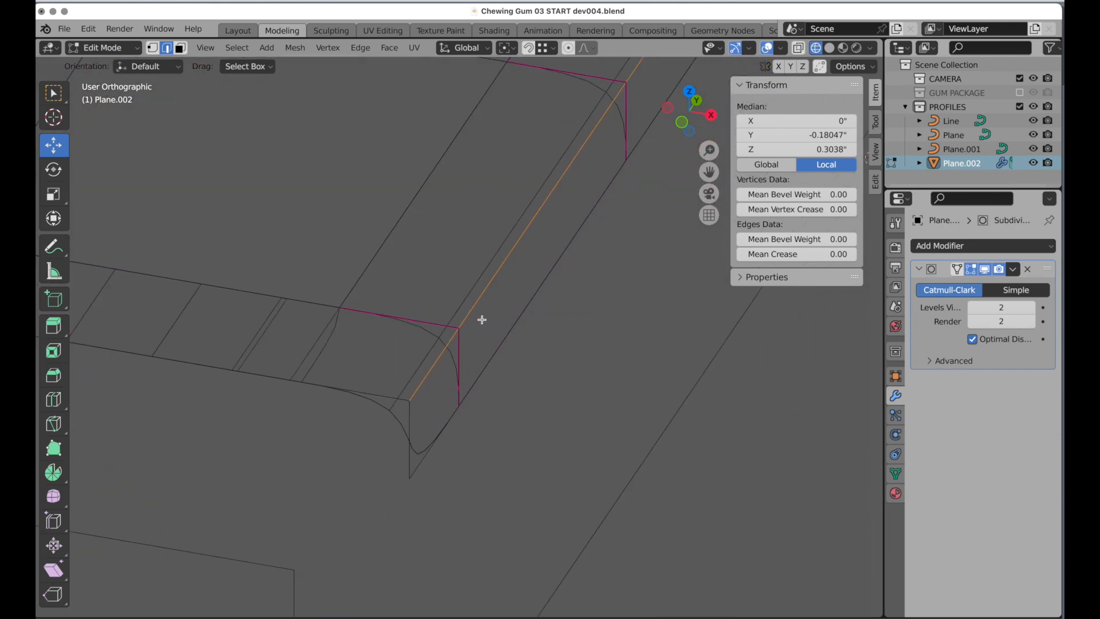
{"action": "left_click", "coordinate": [54, 378]}
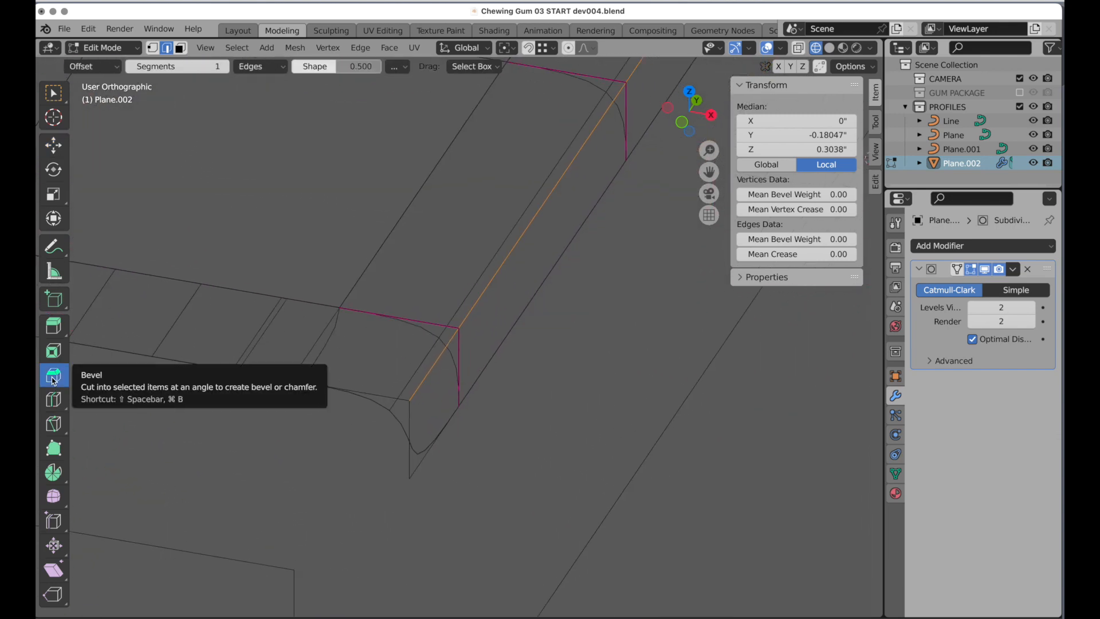
{"action": "left_click", "coordinate": [206, 66]}
{"action": "type", "text": "2"}
{"action": "key", "text": "Tab"}
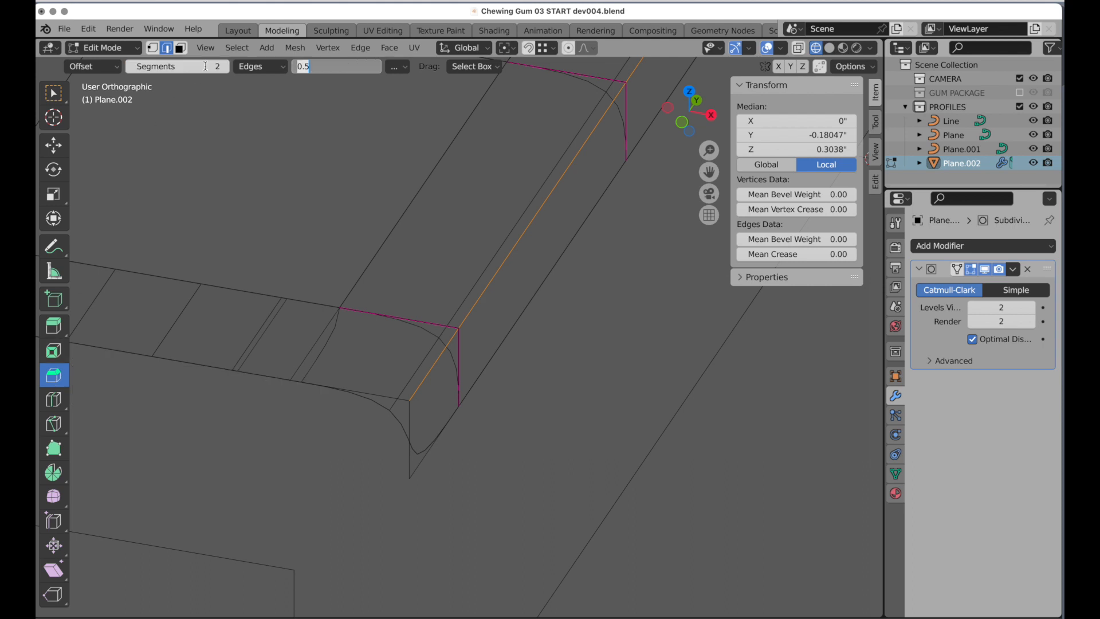
{"action": "type", "text": "1"}
{"action": "key", "text": "Return"}
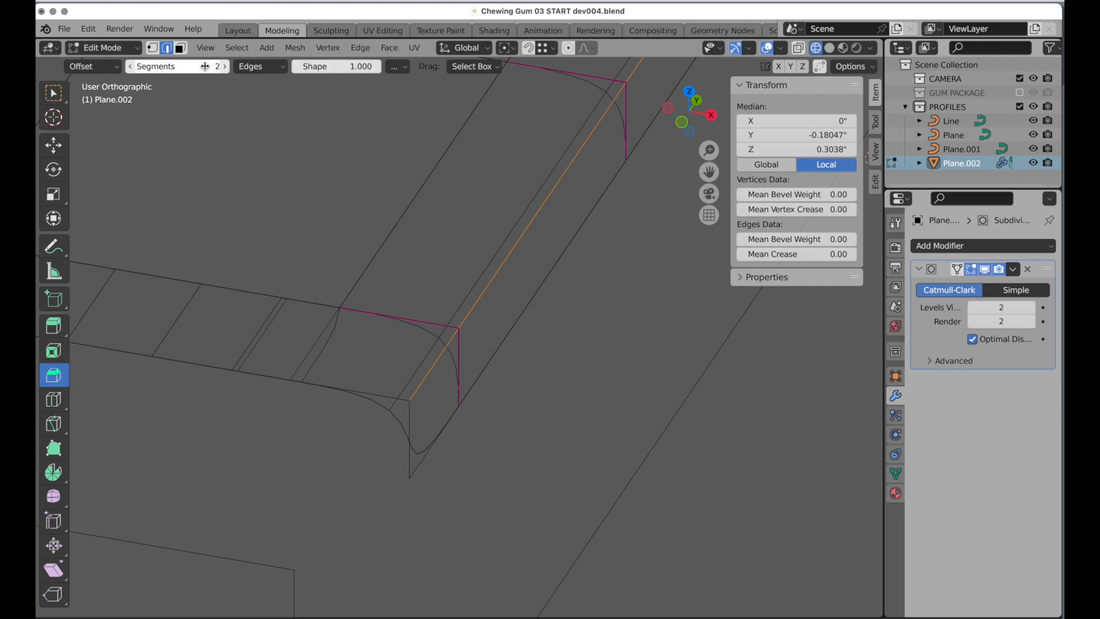
{"action": "left_click", "coordinate": [471, 67]}
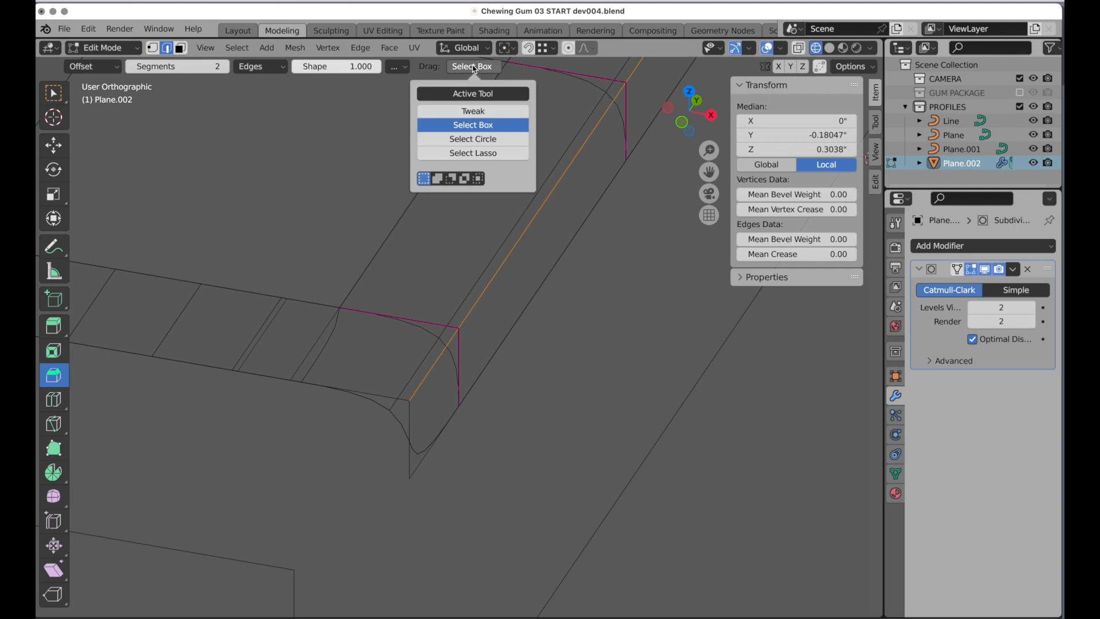
{"action": "left_click", "coordinate": [475, 95]}
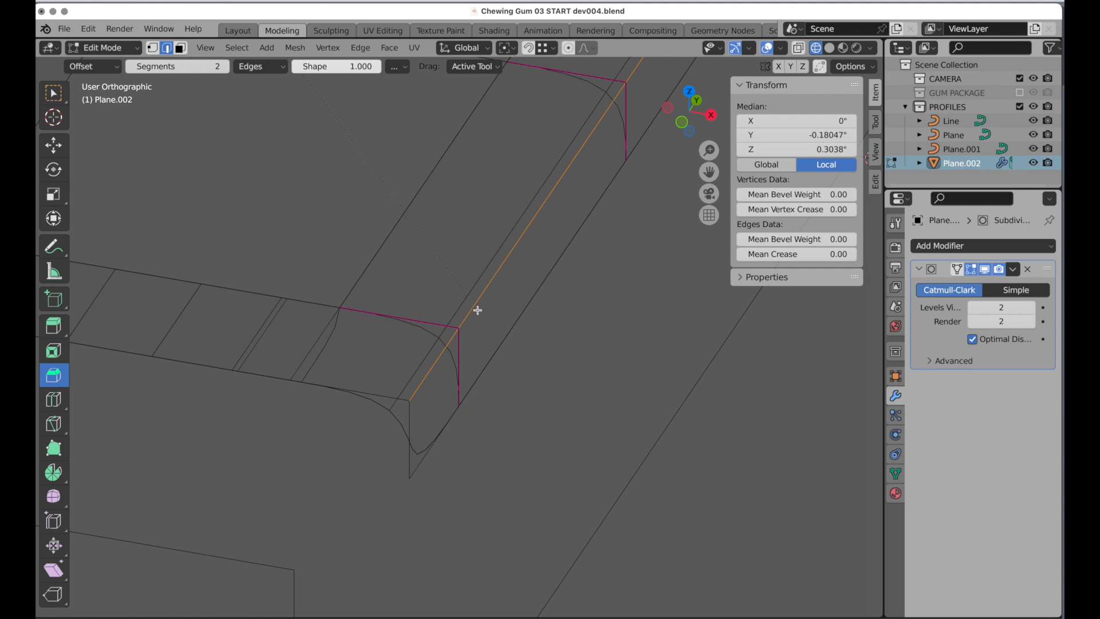
{"action": "left_click_drag", "start_coordinate": [452, 295], "coordinate": [488, 311]}
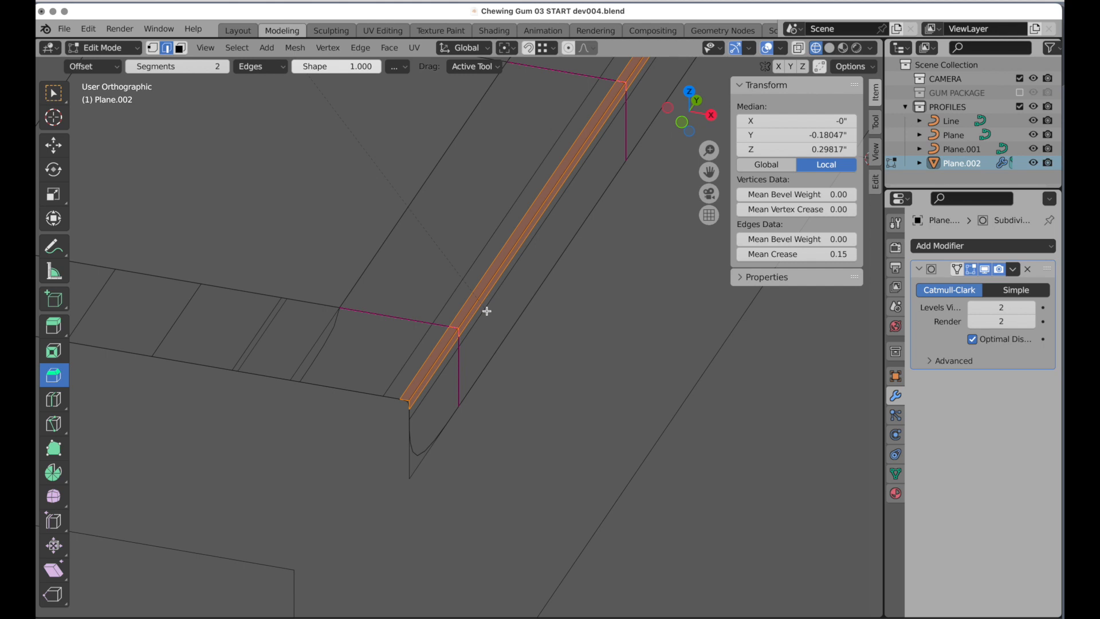
Step: Inspect the beveled sides in Solid shading and turn off the viewport display of the sleeve's Subdivision Surface modifier
{"action": "left_click", "coordinate": [56, 146]}
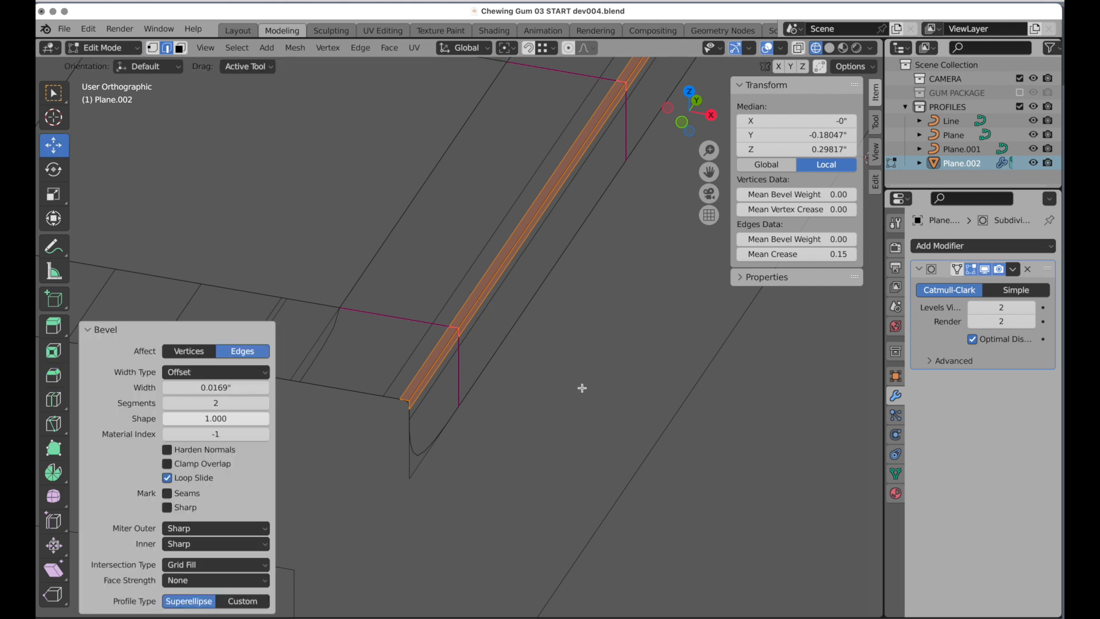
{"action": "left_click", "coordinate": [582, 388]}
{"action": "left_click", "coordinate": [830, 48]}
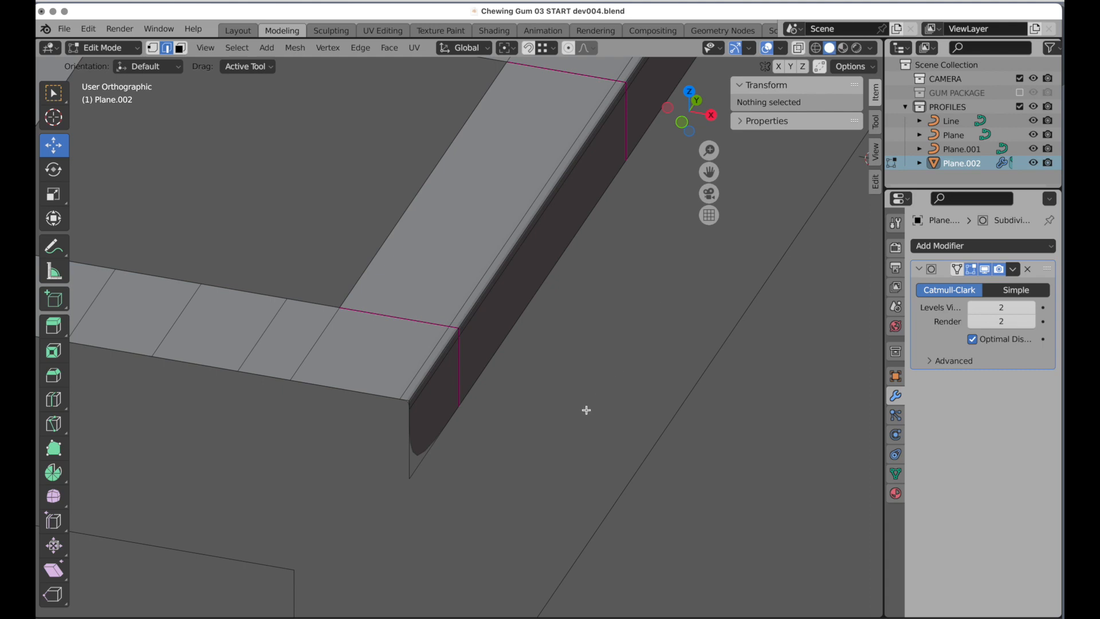
{"action": "scroll", "coordinate": [653, 255], "scroll_direction": "down", "scroll_amount": 6}
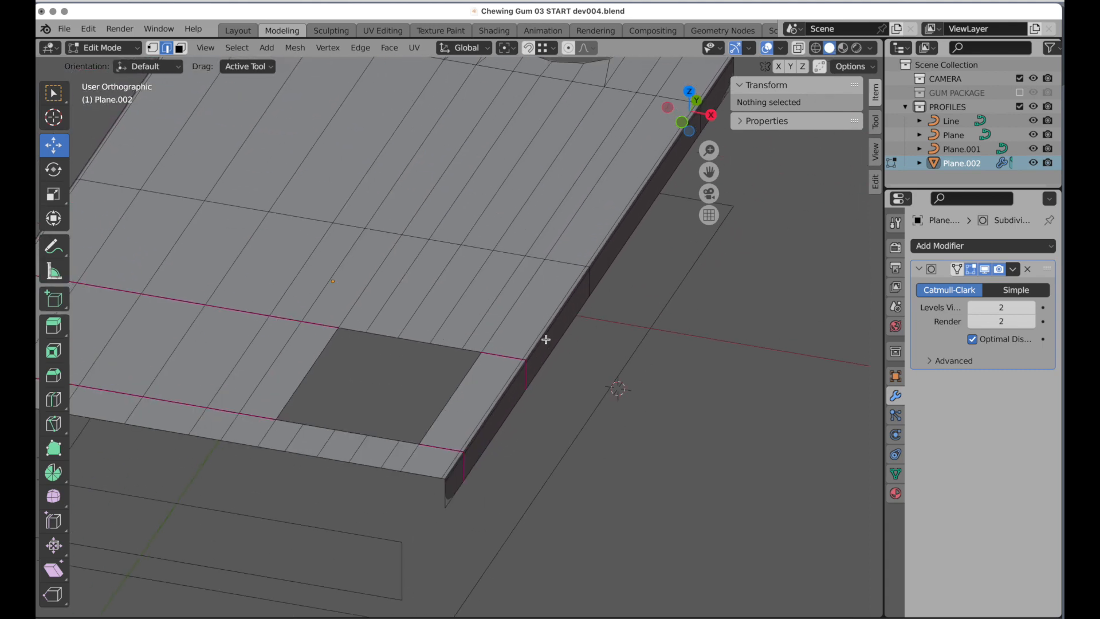
{"action": "middle_click_drag", "start_coordinate": [545, 289], "coordinate": [588, 257]}
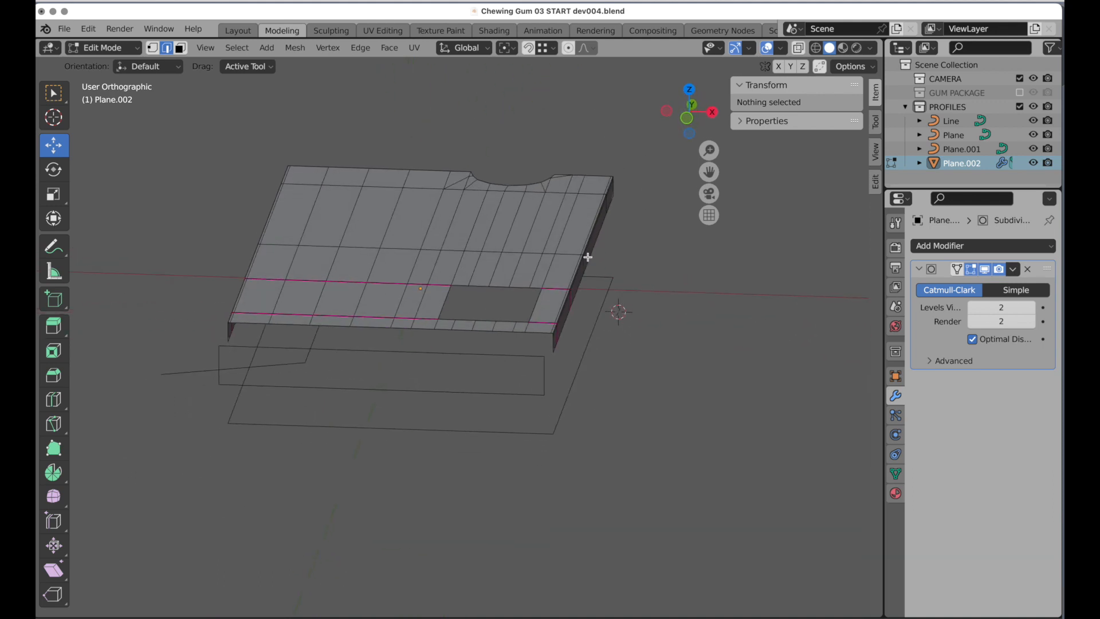
{"action": "left_click", "coordinate": [689, 124]}
{"action": "scroll", "coordinate": [603, 232], "scroll_direction": "up", "scroll_amount": 4}
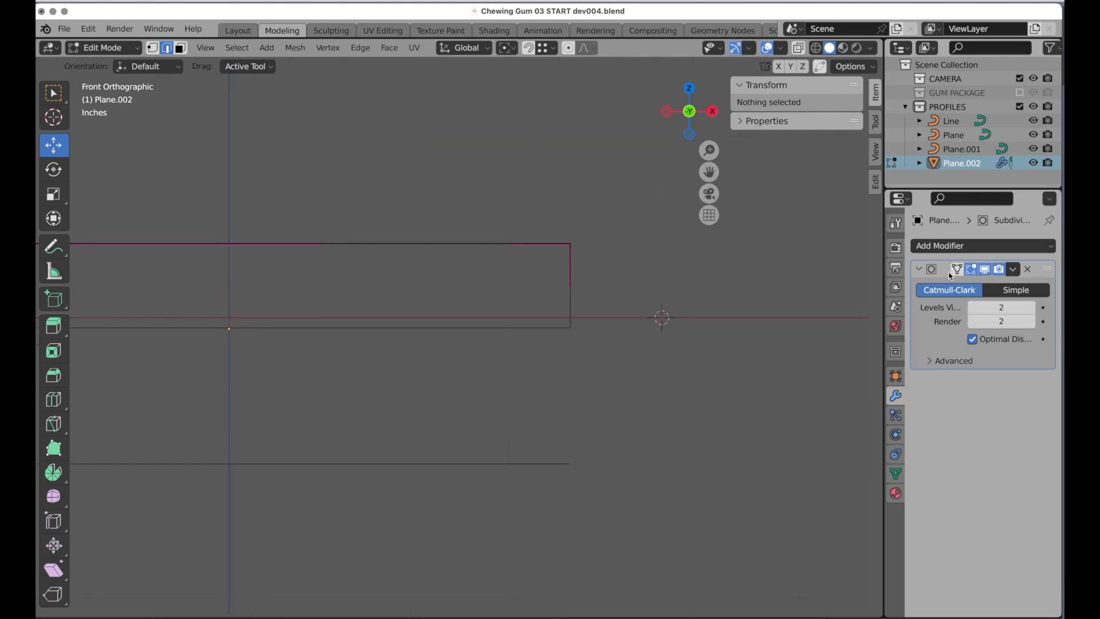
{"action": "left_click", "coordinate": [986, 269]}
{"action": "middle_click_drag", "start_coordinate": [667, 271], "coordinate": [598, 343], "text": "shift"}
Step: Snap the 3D cursor to the lower front corner vertex of the sleeve's +X side wall and set the object's origin there
{"action": "key", "text": "Tab"}
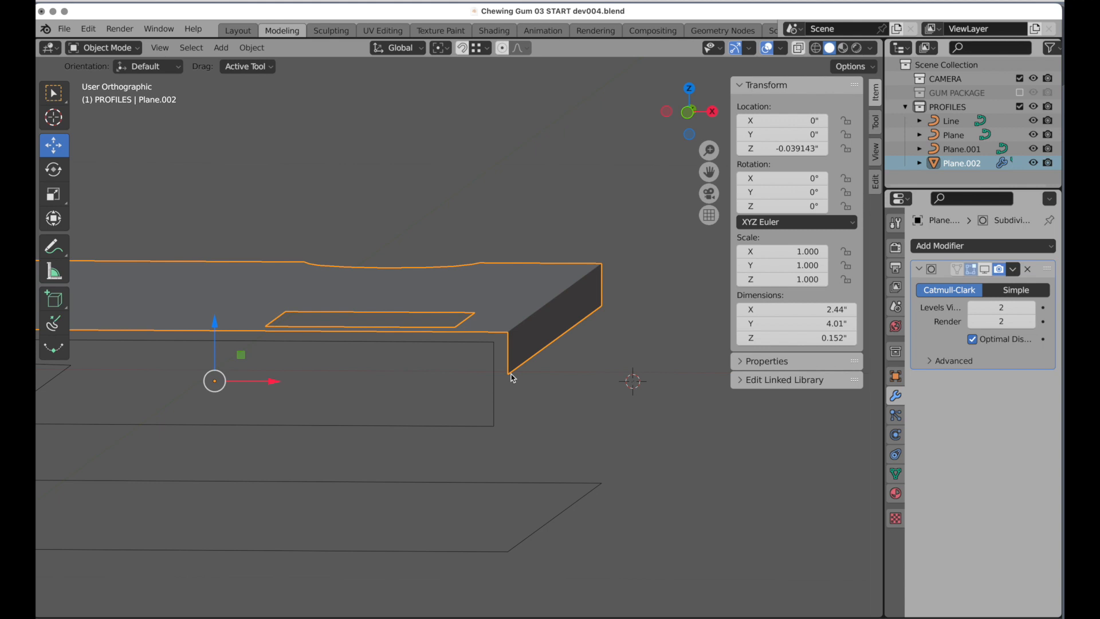
{"action": "key", "text": "Tab"}
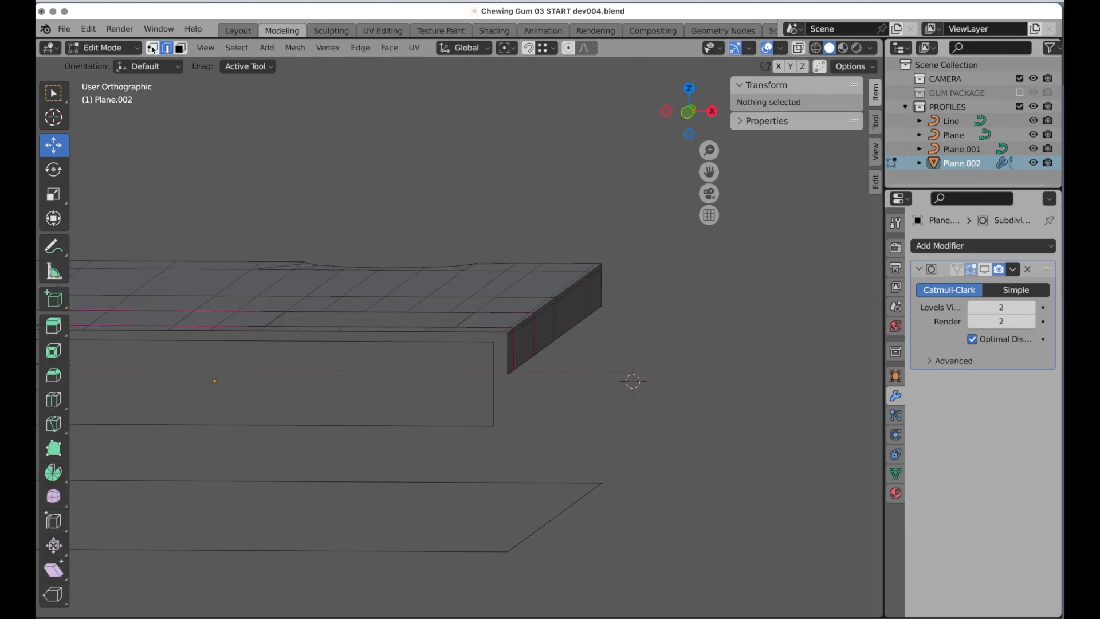
{"action": "left_click", "coordinate": [509, 377]}
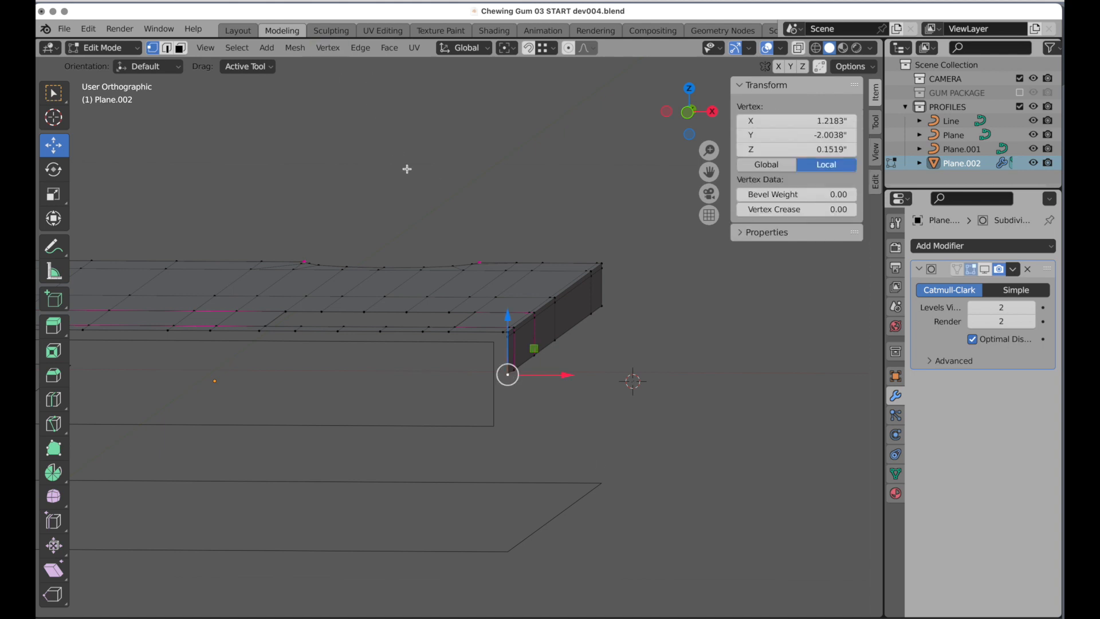
{"action": "key", "text": "shift+s"}
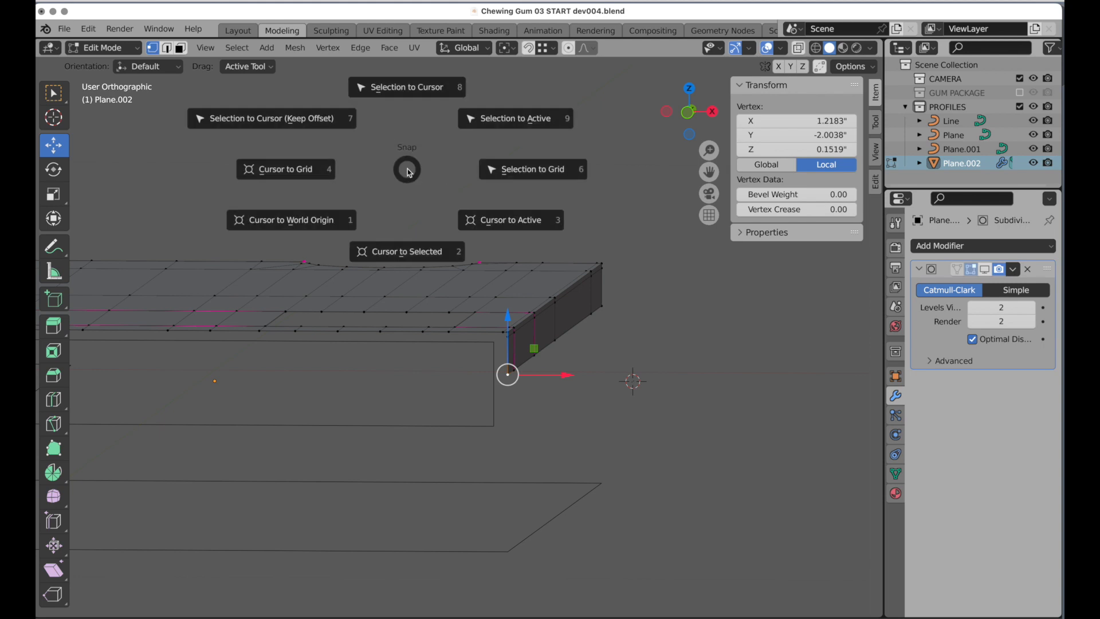
{"action": "left_click", "coordinate": [403, 253]}
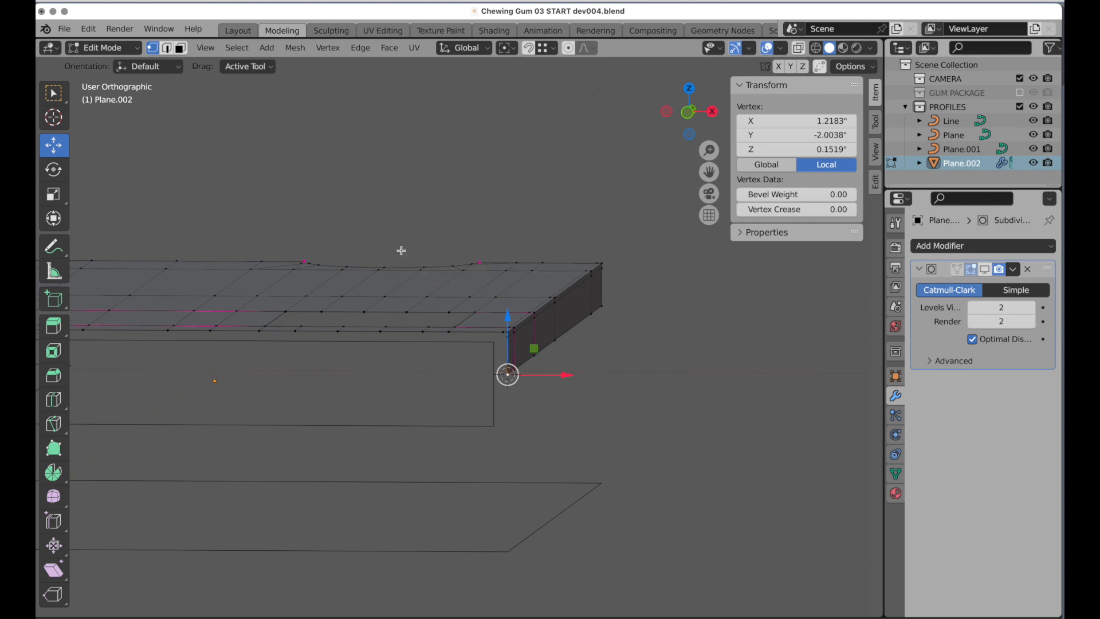
{"action": "key", "text": "Tab"}
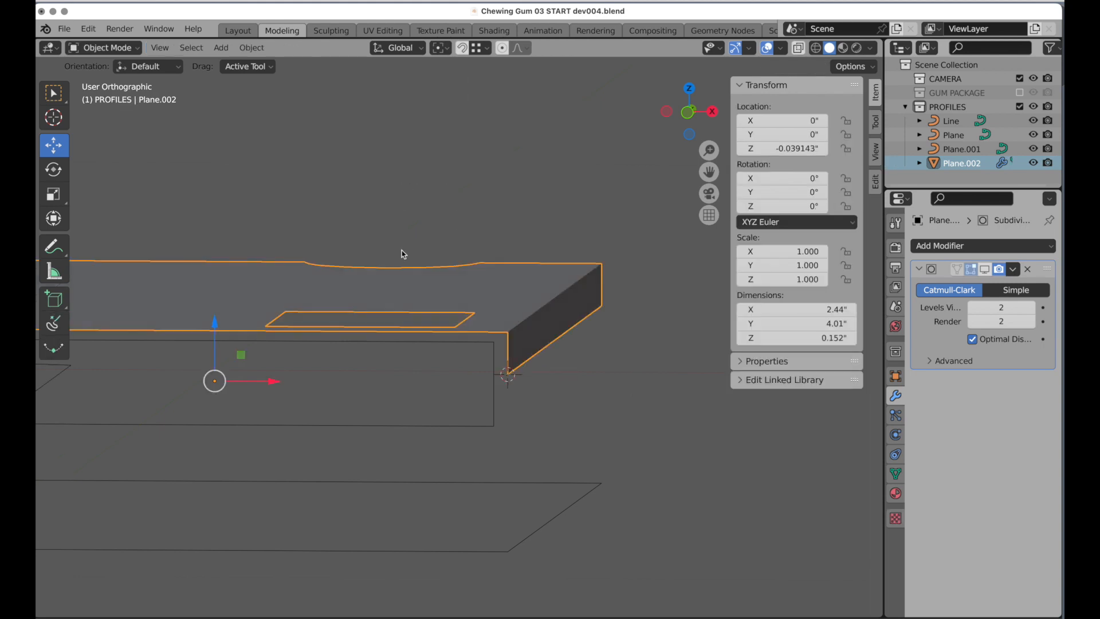
{"action": "left_click", "coordinate": [251, 48]}
{"action": "mouse_move", "coordinate": [255, 78]}
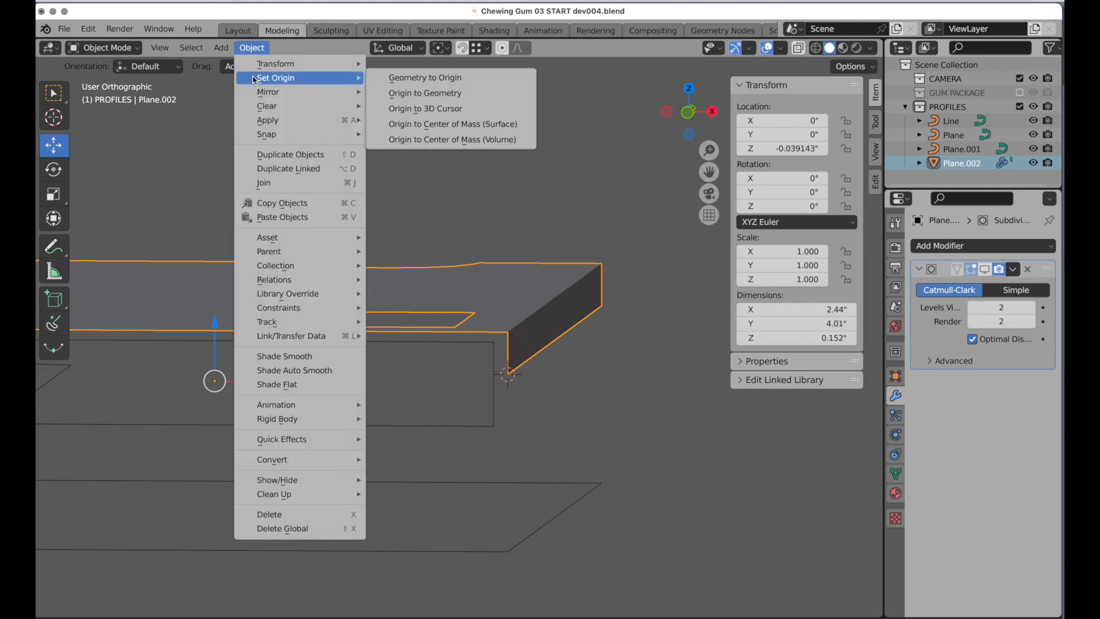
{"action": "left_click", "coordinate": [427, 108]}
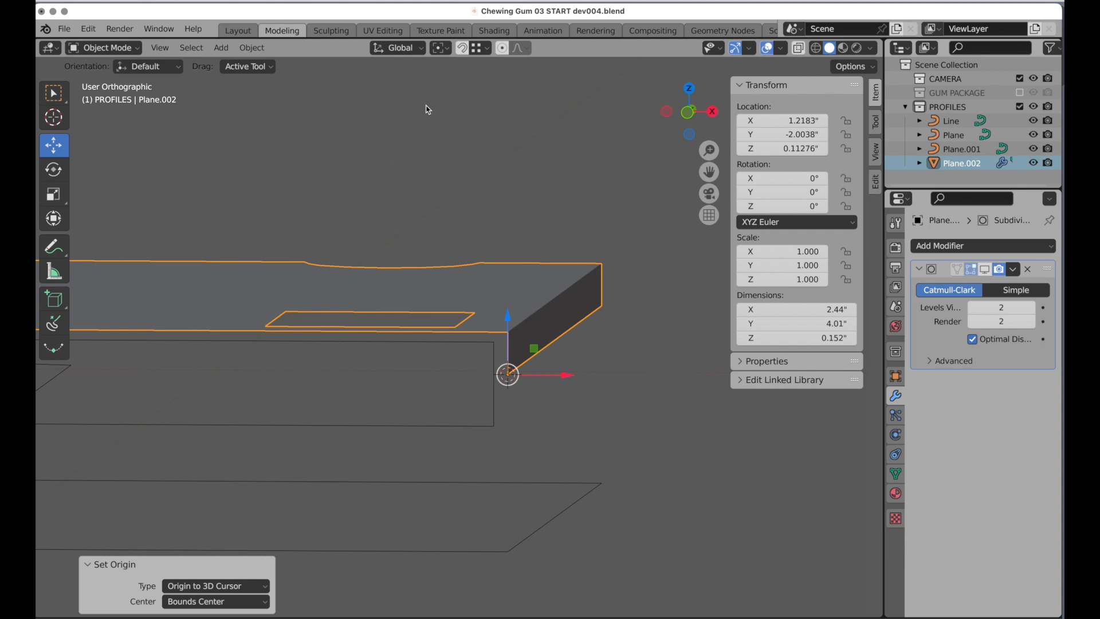
Step: Mirror the sleeve along the Z axis only with a Mirror modifier and apply the modifier
{"action": "left_click", "coordinate": [941, 246]}
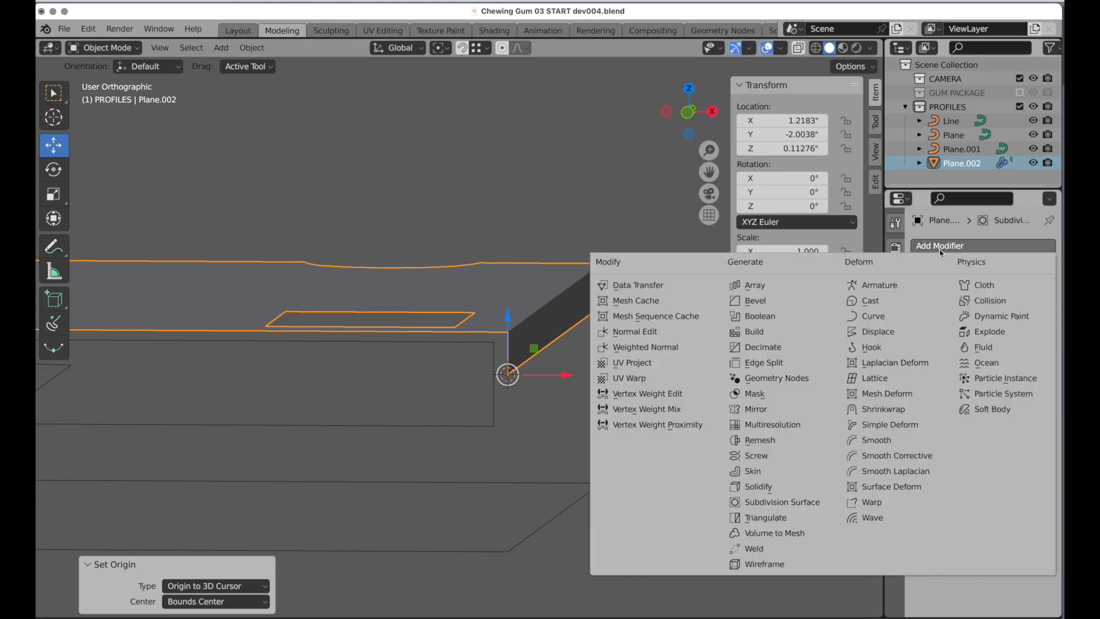
{"action": "left_click", "coordinate": [795, 411]}
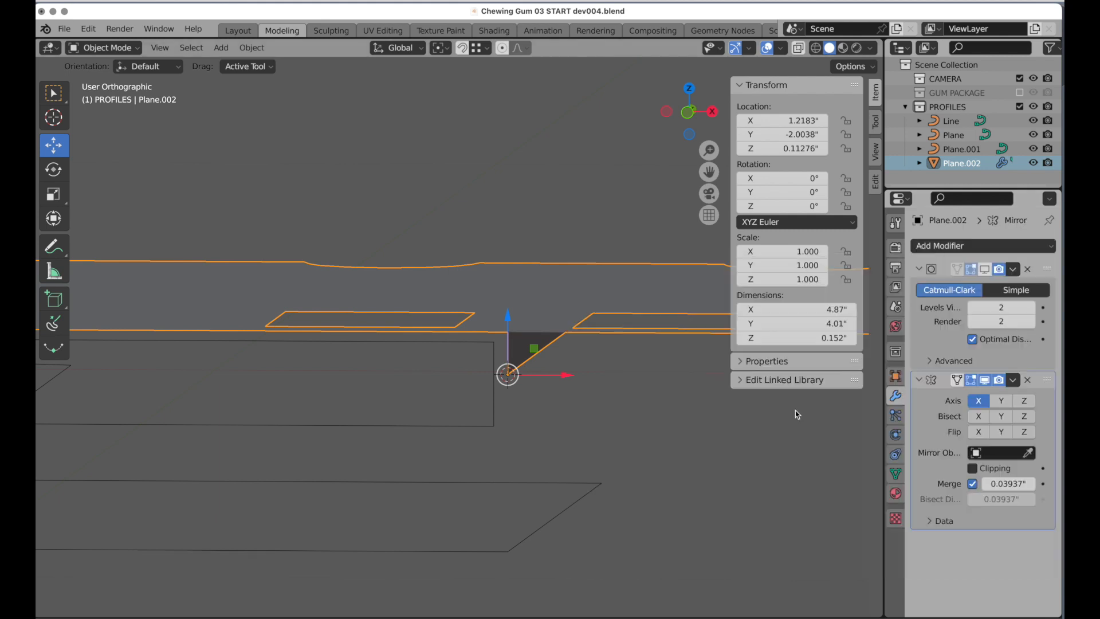
{"action": "left_click", "coordinate": [1024, 401]}
{"action": "left_click", "coordinate": [980, 401]}
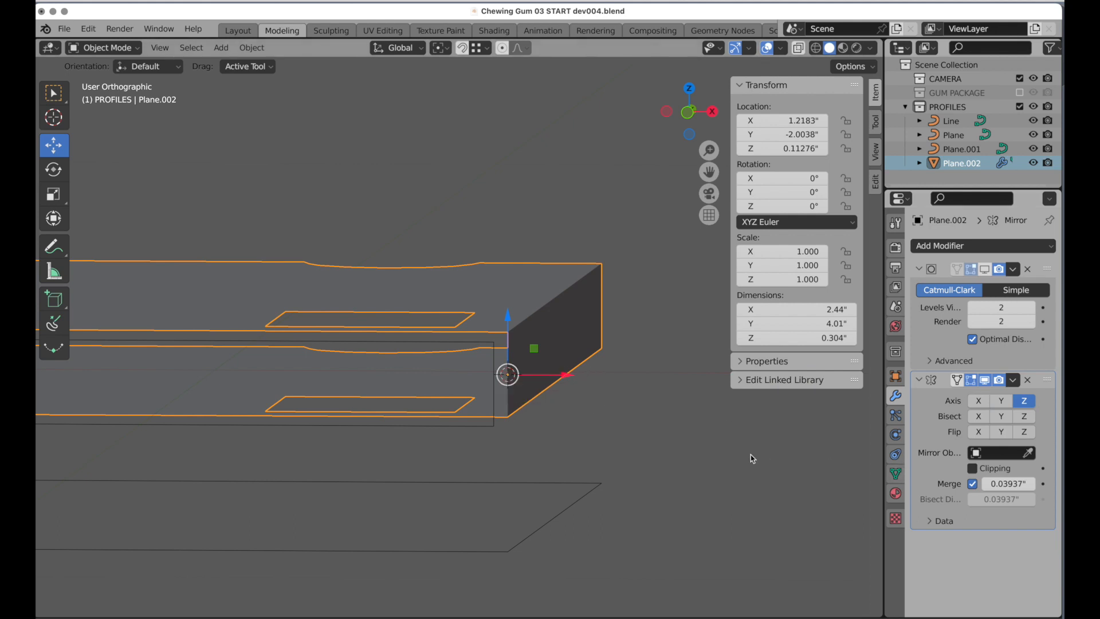
{"action": "left_click", "coordinate": [816, 48]}
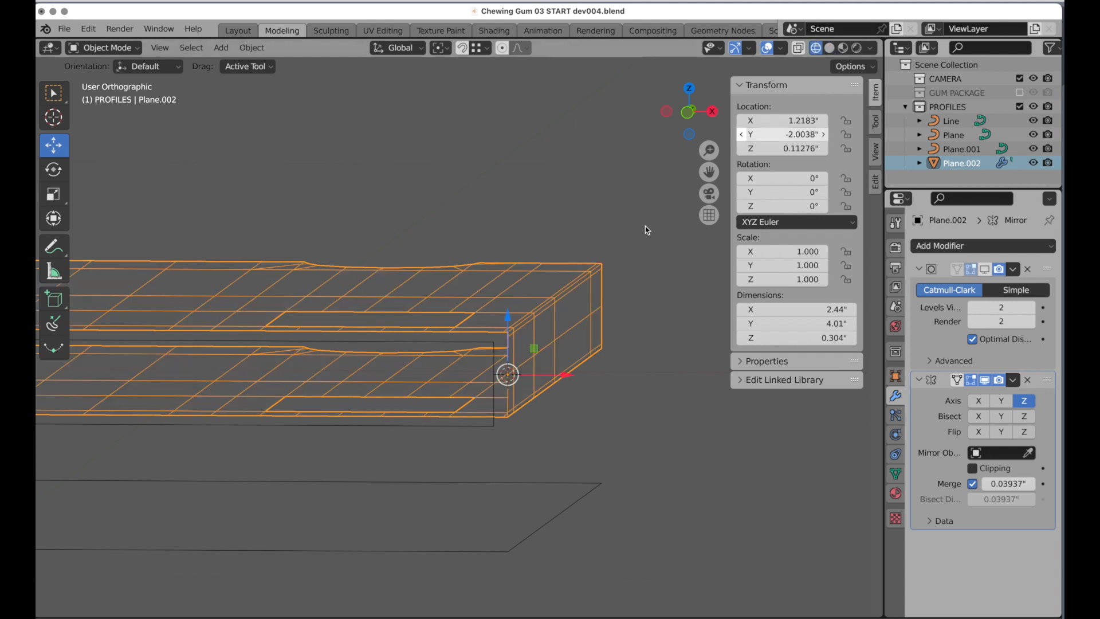
{"action": "middle_click_drag", "start_coordinate": [595, 279], "coordinate": [586, 291]}
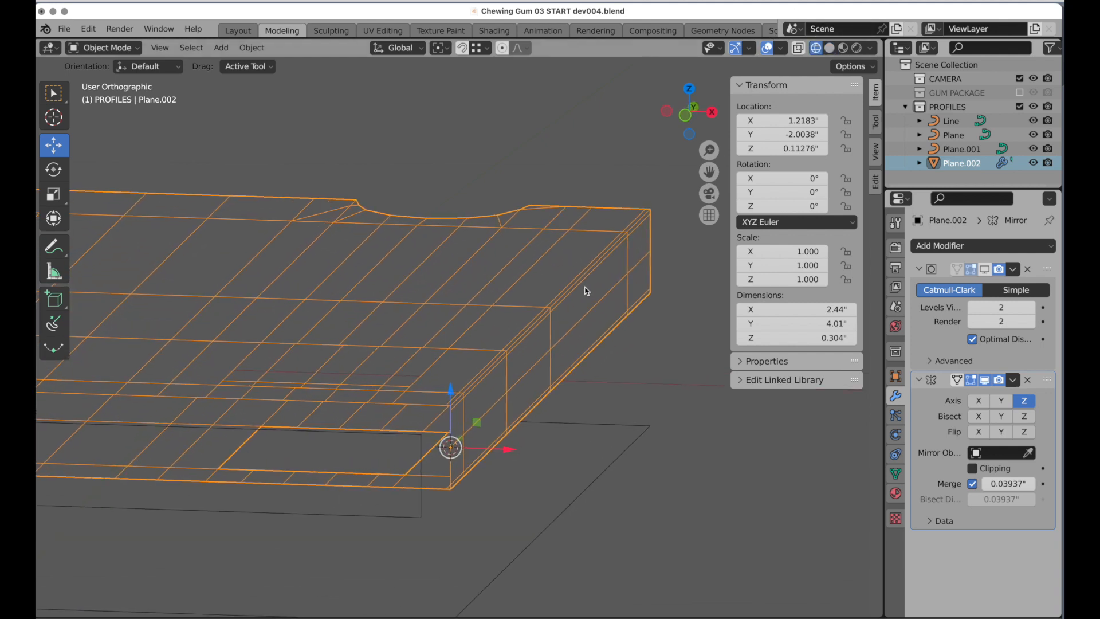
{"action": "left_click", "coordinate": [1013, 380]}
{"action": "left_click", "coordinate": [988, 397]}
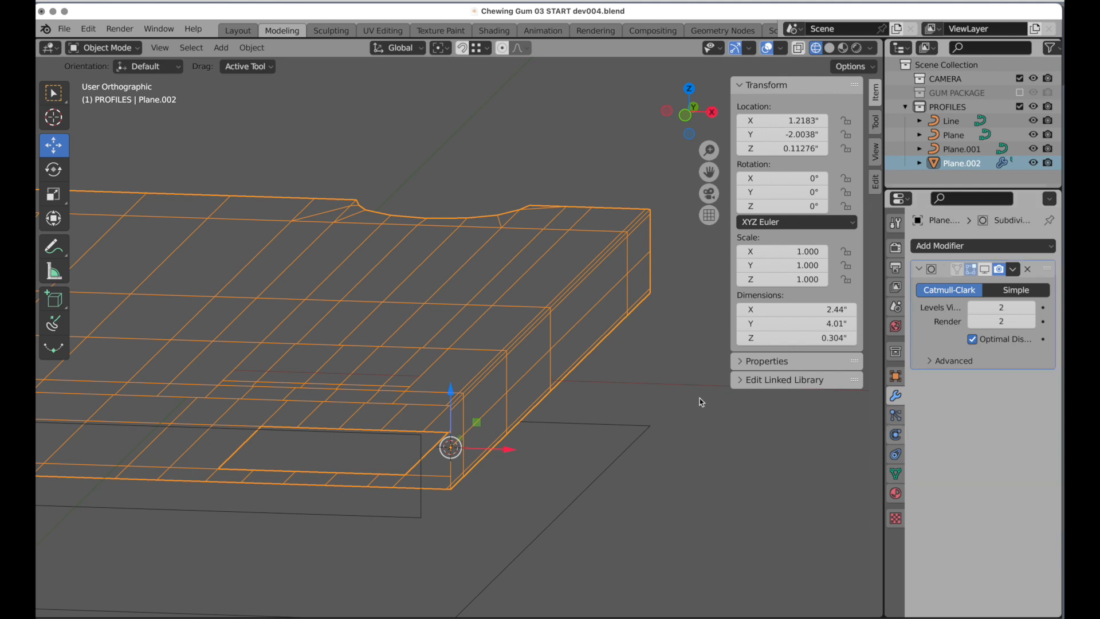
Step: Select the front and back edges of the mirrored window opening in the sleeve's lower wall and fill it with Bridge Edge Loops
{"action": "key", "text": "Tab"}
{"action": "scroll", "coordinate": [699, 398], "scroll_direction": "left", "scroll_amount": 3, "text": "ctrl"}
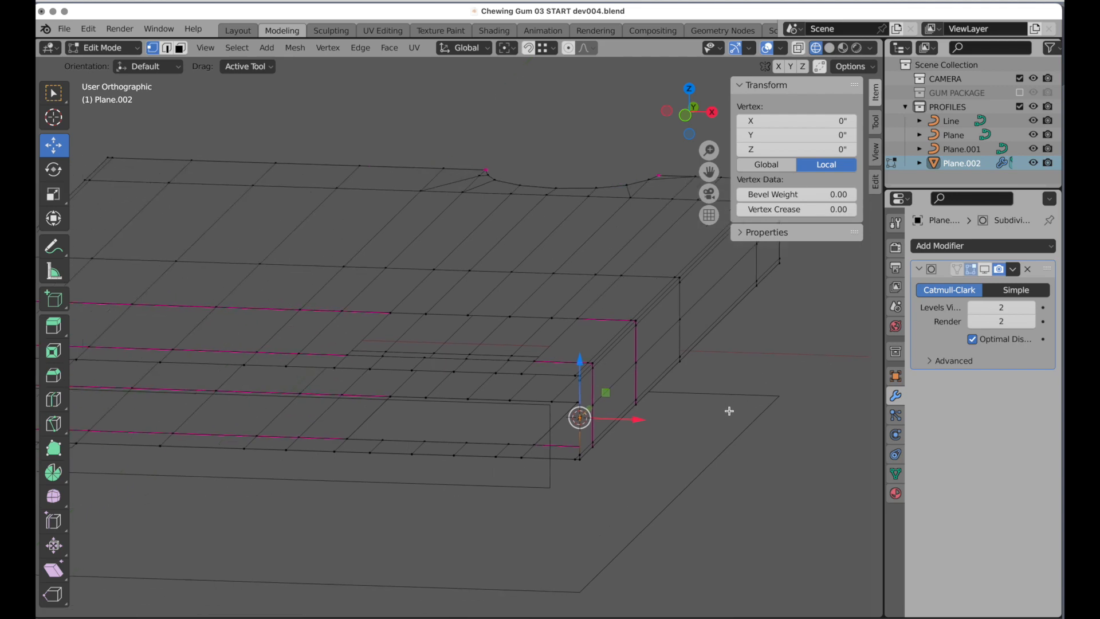
{"action": "middle_click_drag", "start_coordinate": [730, 410], "coordinate": [743, 415]}
{"action": "middle_click_drag", "start_coordinate": [417, 439], "coordinate": [526, 314], "text": "ctrl"}
{"action": "left_click", "coordinate": [710, 216]}
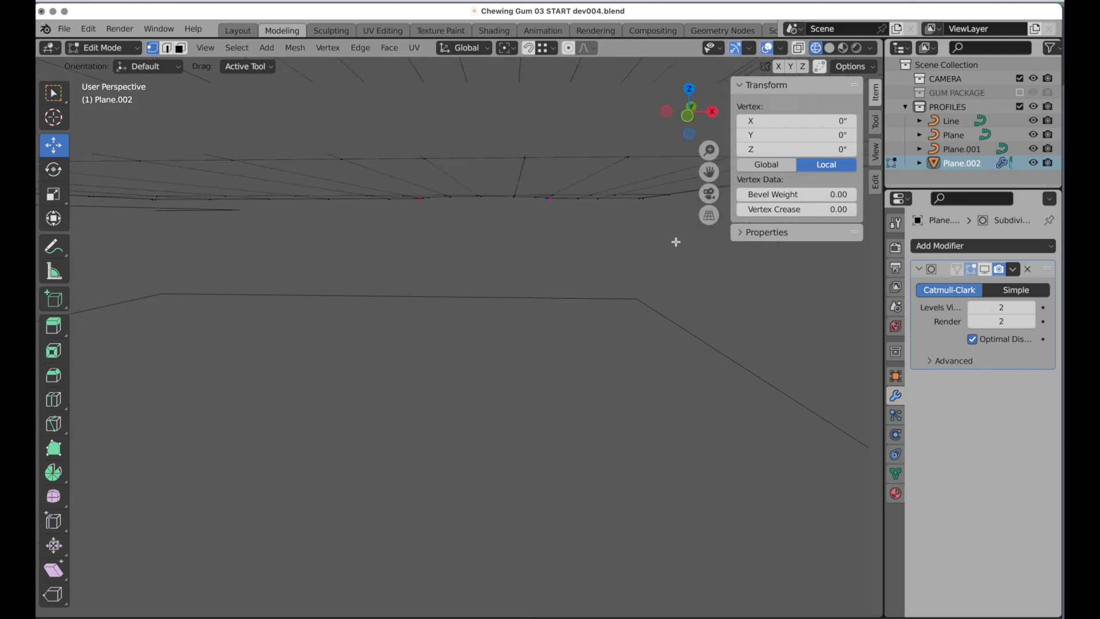
{"action": "middle_click_drag", "start_coordinate": [624, 264], "coordinate": [562, 369], "text": "ctrl"}
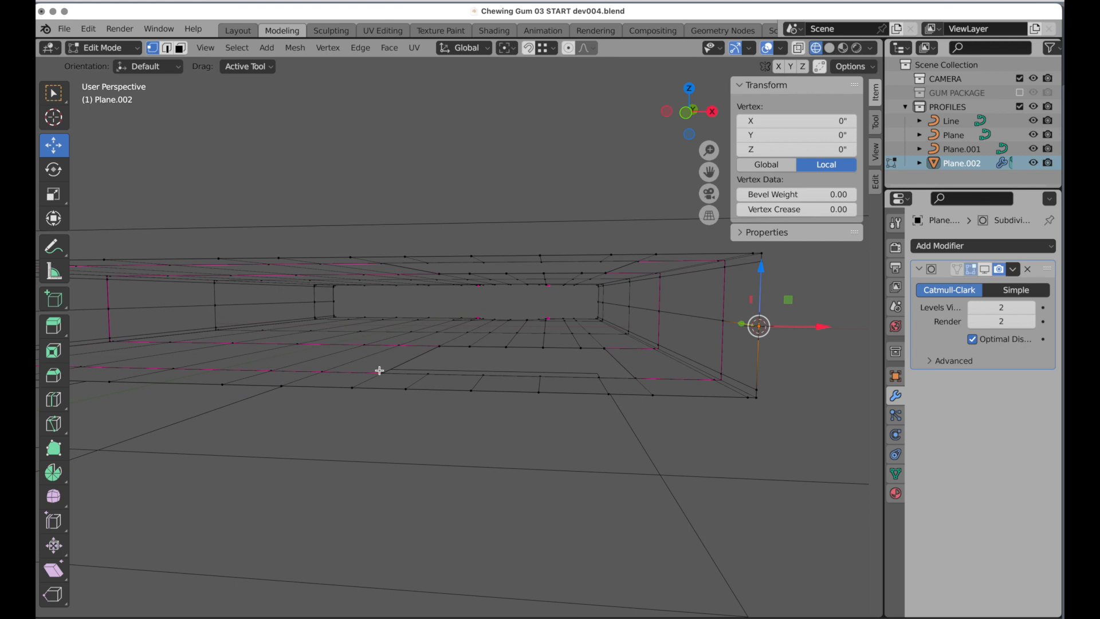
{"action": "left_click", "coordinate": [168, 49]}
{"action": "middle_click_drag", "start_coordinate": [421, 361], "coordinate": [423, 376]}
{"action": "left_click", "coordinate": [496, 379], "text": "alt"}
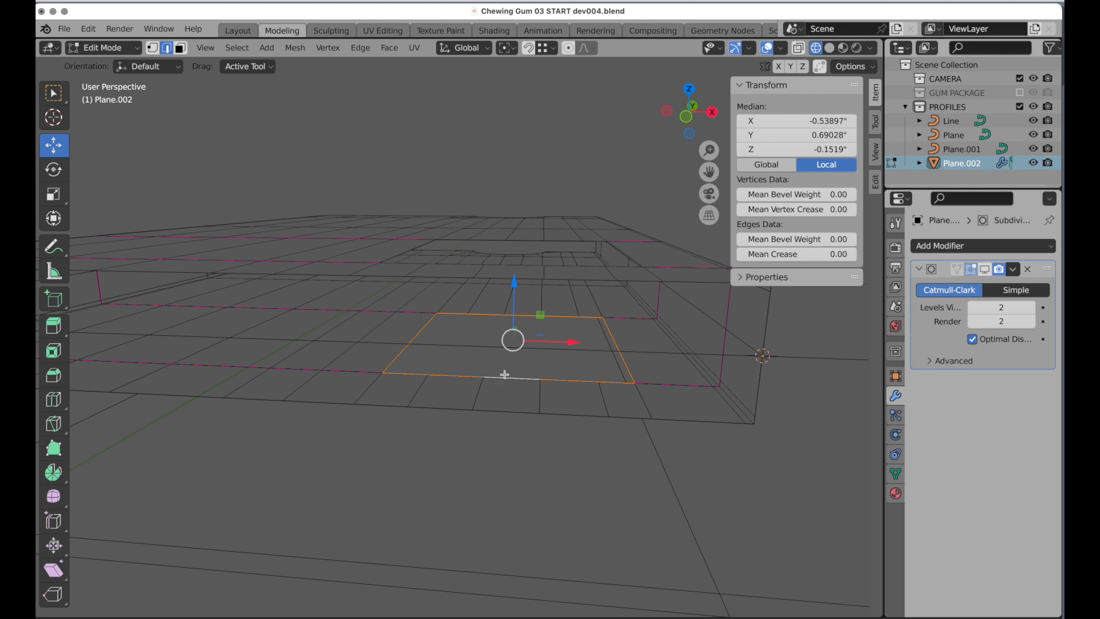
{"action": "left_click", "coordinate": [426, 327], "text": "shift"}
{"action": "right_click", "coordinate": [450, 337]}
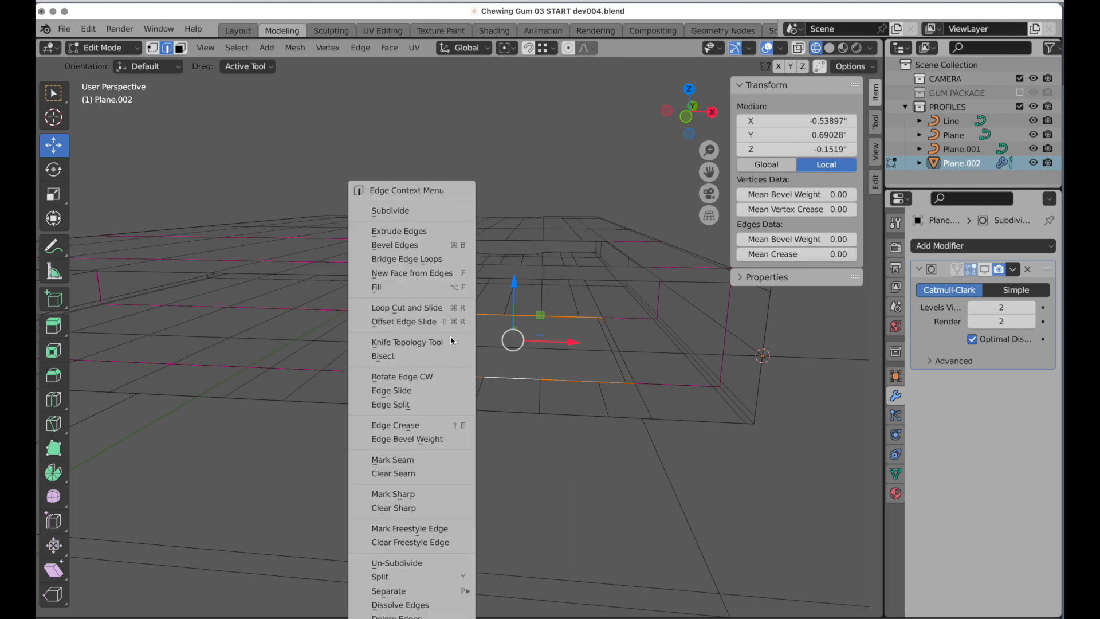
{"action": "left_click", "coordinate": [440, 258]}
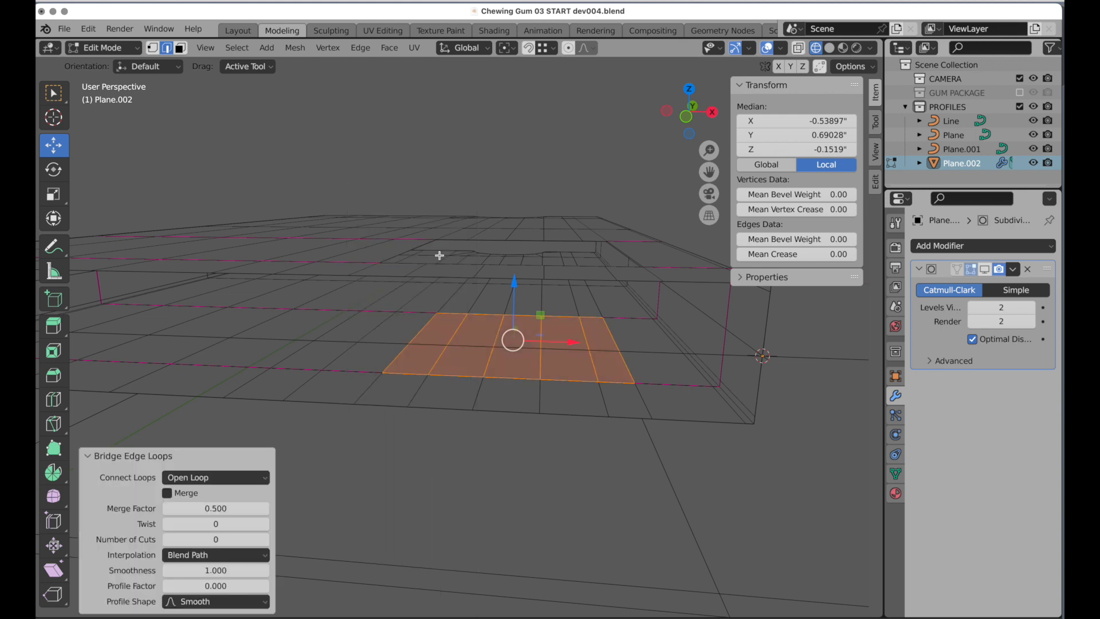
Step: Crease the two edge loops running around the sleeve along the window's front and back edges to a factor of 1.000
{"action": "left_click", "coordinate": [667, 384]}
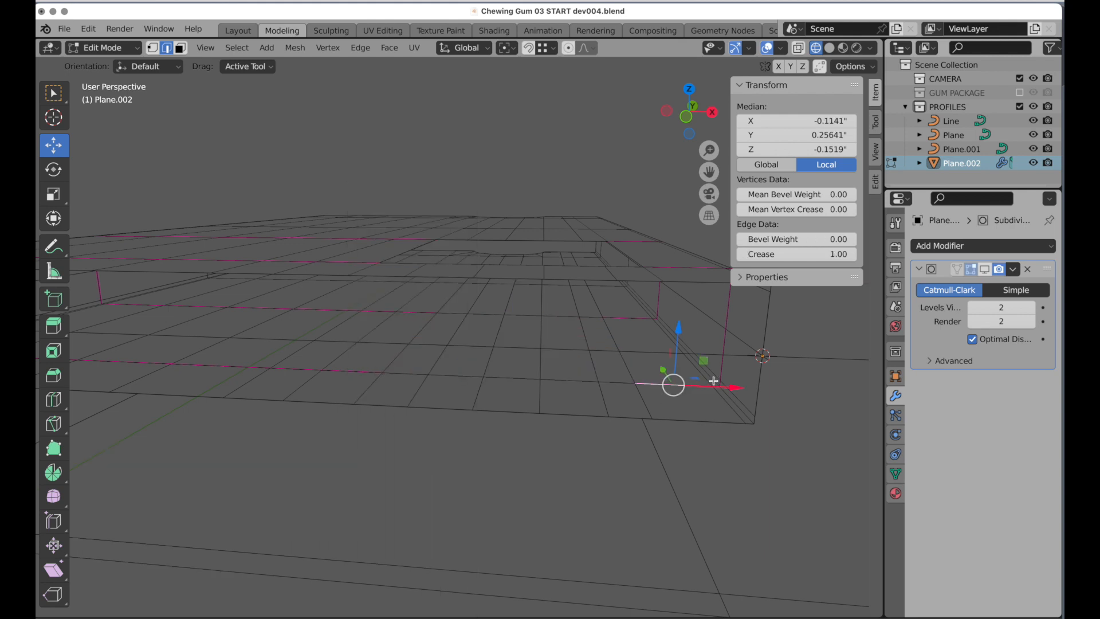
{"action": "left_click", "coordinate": [638, 318], "text": "alt"}
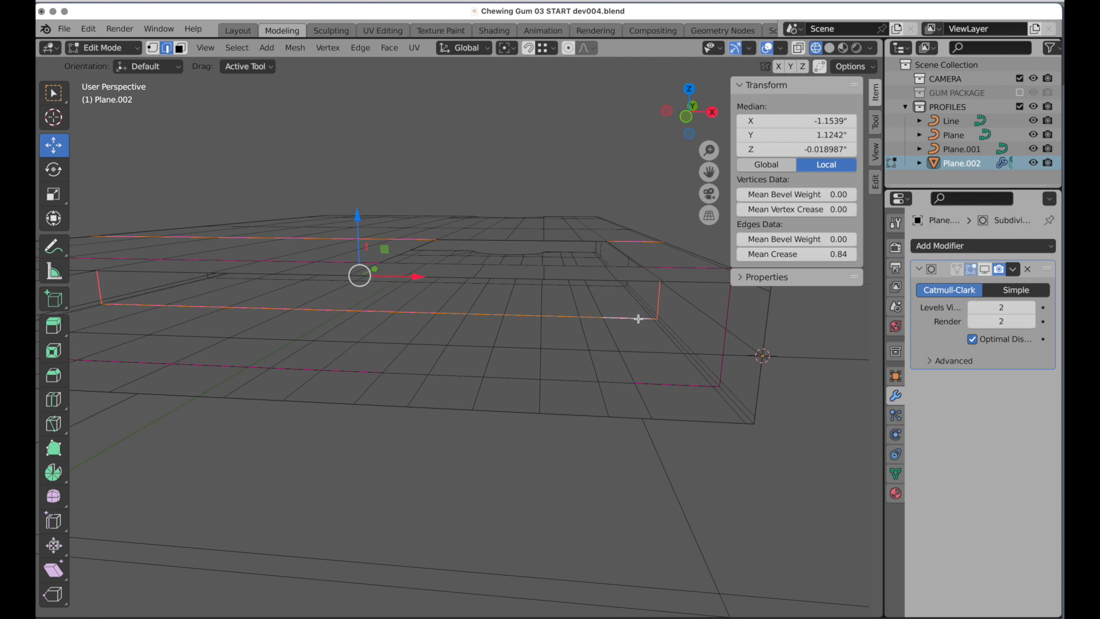
{"action": "left_click", "coordinate": [650, 385], "text": "alt+shift"}
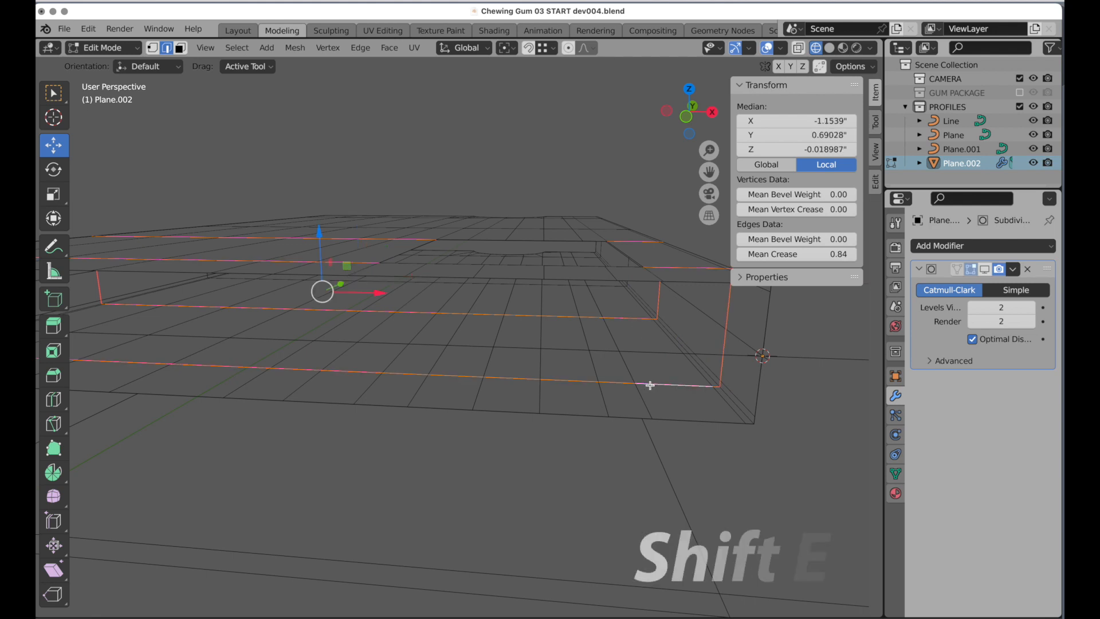
{"action": "key", "text": "shift+e"}
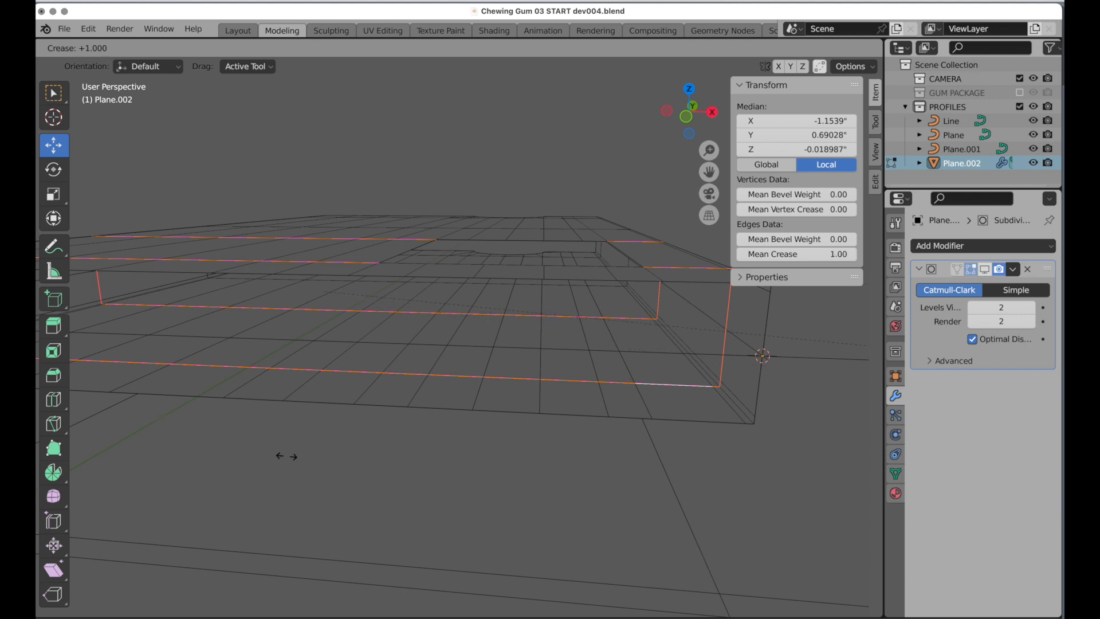
{"action": "left_click", "coordinate": [415, 447]}
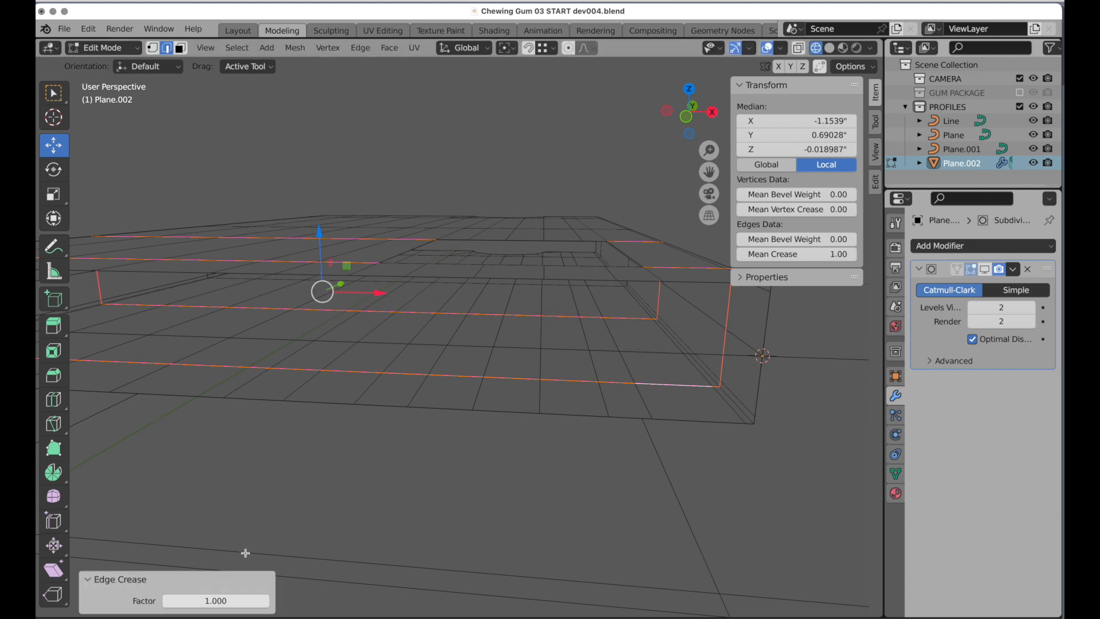
{"action": "left_click", "coordinate": [363, 496]}
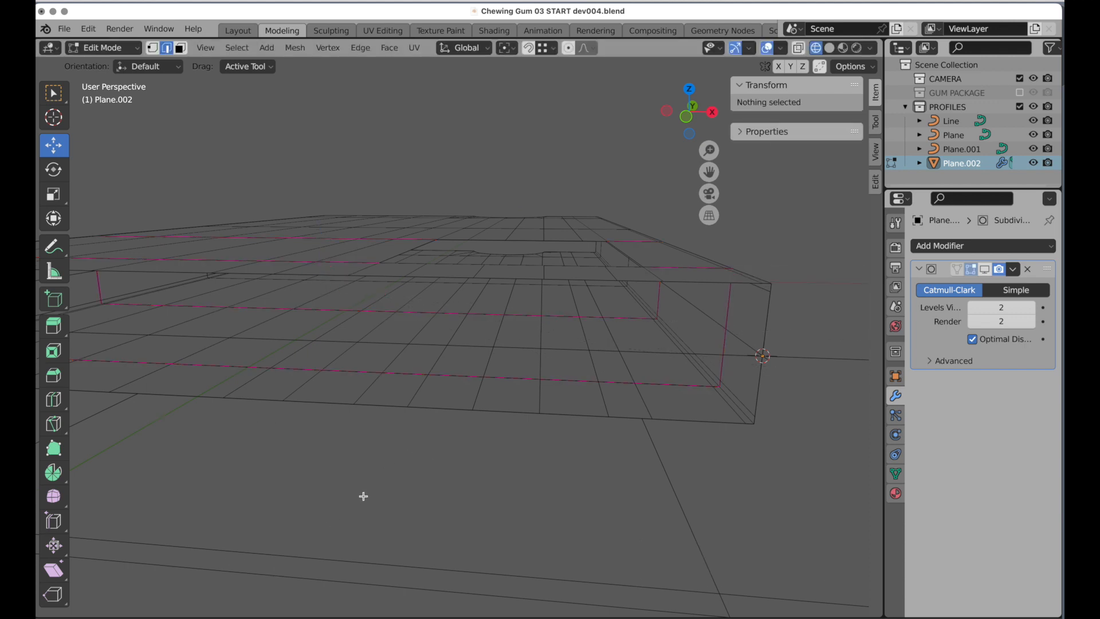
Step: Leave Edit Mode and delete the rectangular profile curves Plane and Plane.001
{"action": "middle_click_drag", "start_coordinate": [550, 391], "coordinate": [529, 416]}
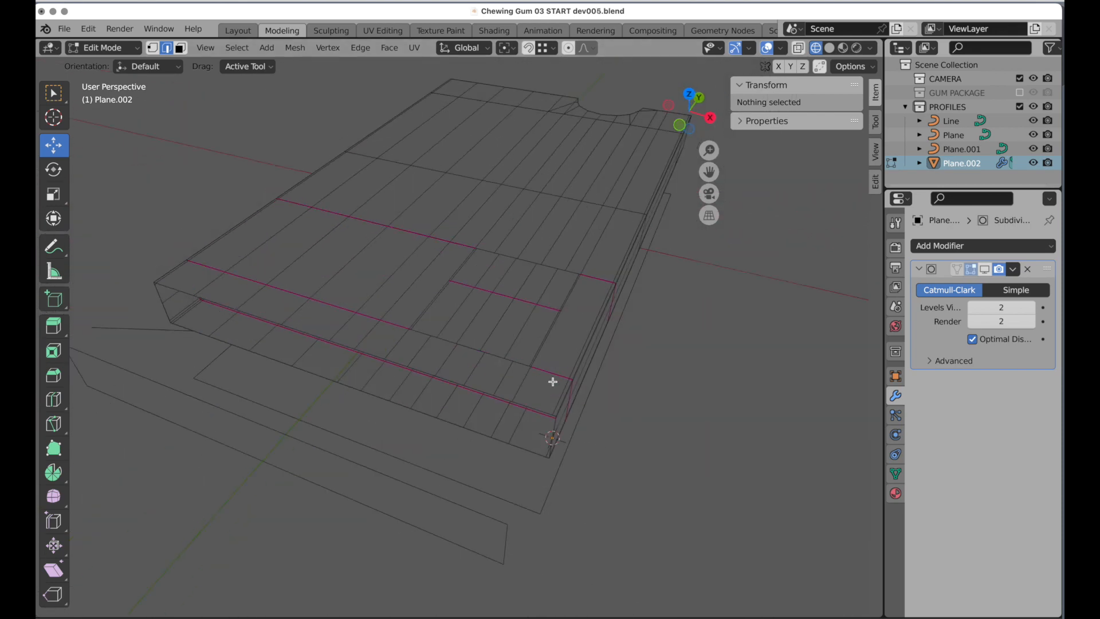
{"action": "key", "text": "Tab"}
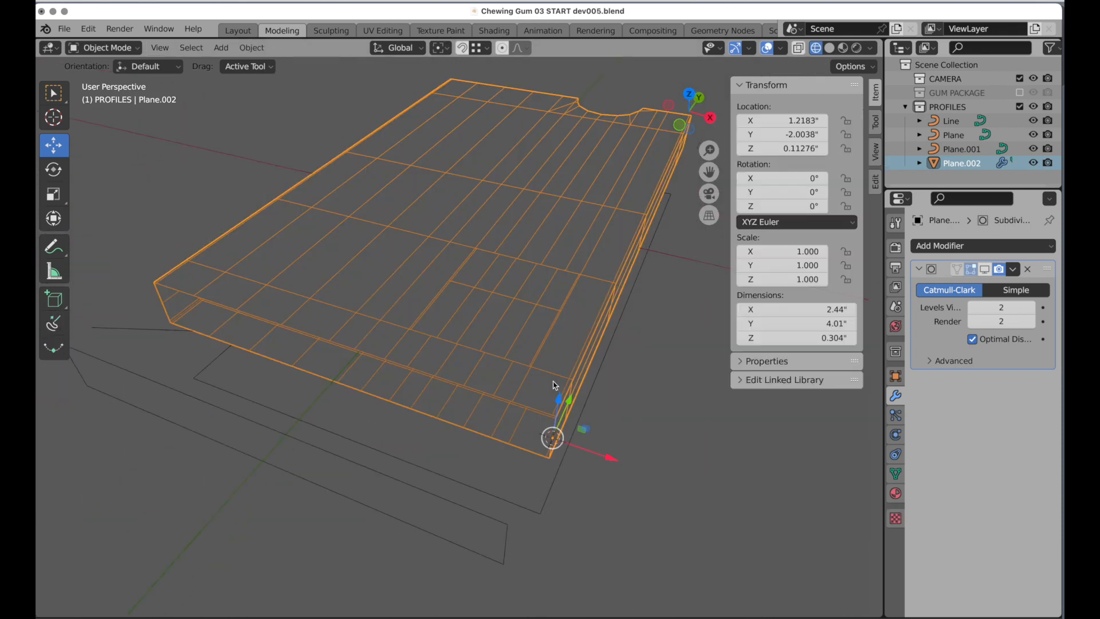
{"action": "left_click", "coordinate": [525, 506]}
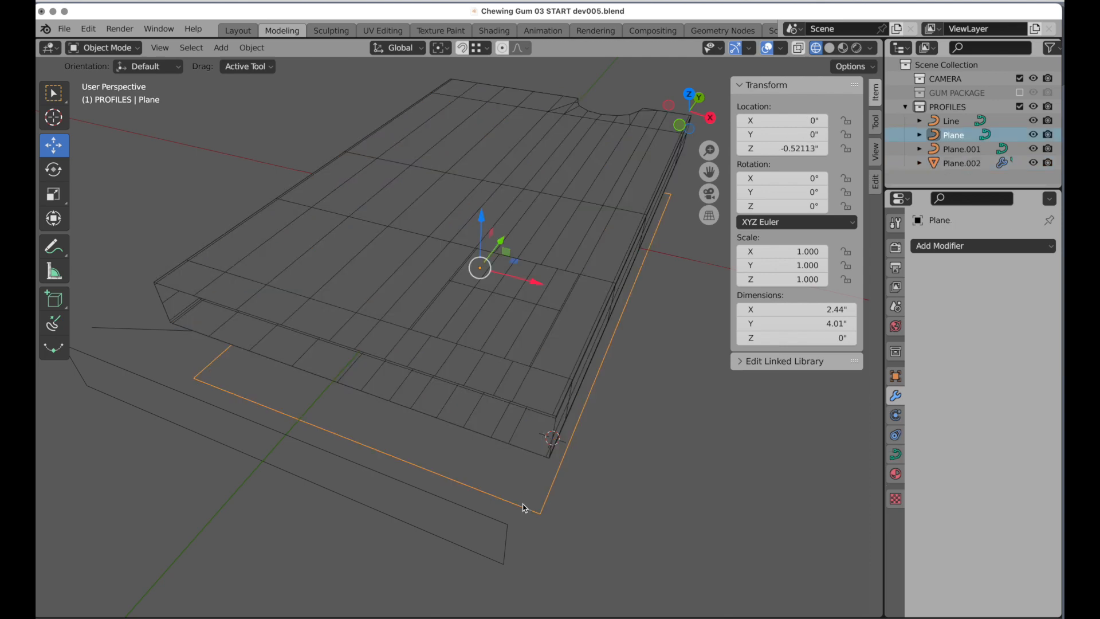
{"action": "key", "text": "x"}
{"action": "left_click", "coordinate": [523, 505]}
{"action": "left_click", "coordinate": [509, 526]}
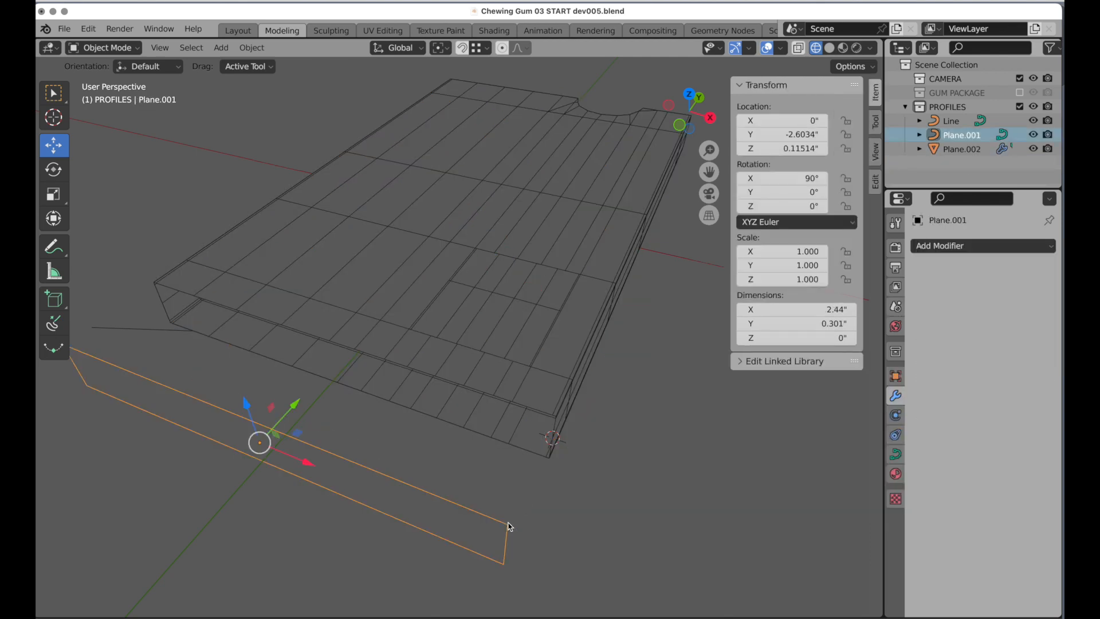
{"action": "key", "text": "x"}
{"action": "left_click", "coordinate": [509, 523]}
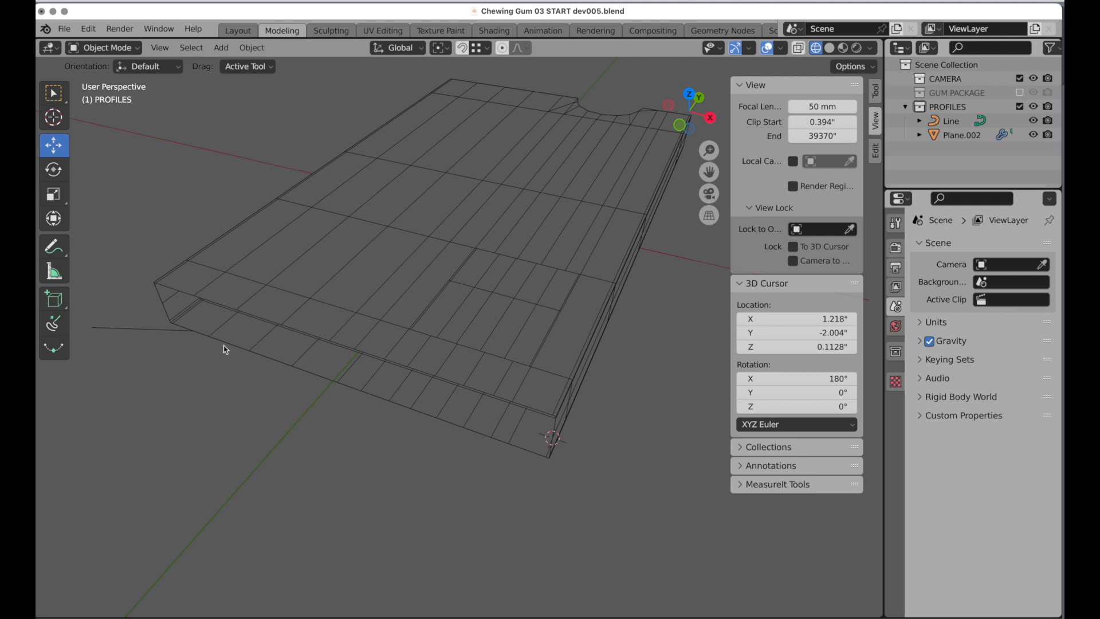
Step: Select the Line curve and lower it about 0.084" along Z in the front view
{"action": "left_click", "coordinate": [166, 332]}
{"action": "middle_click_drag", "start_coordinate": [204, 373], "coordinate": [269, 413]}
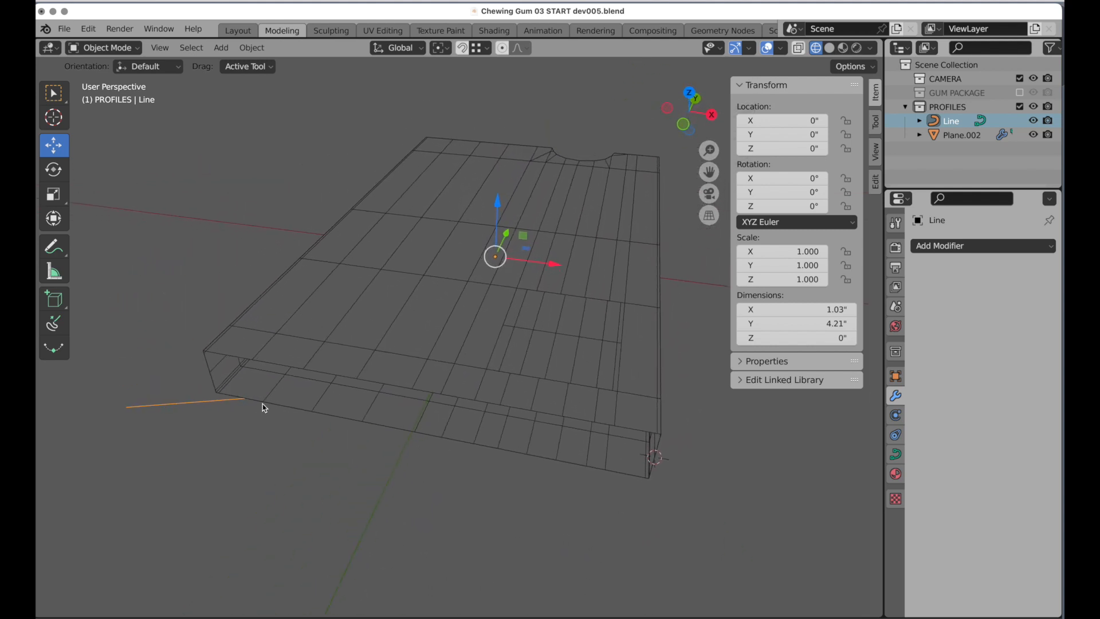
{"action": "left_click", "coordinate": [683, 124]}
{"action": "left_click_drag", "start_coordinate": [496, 186], "coordinate": [497, 196]}
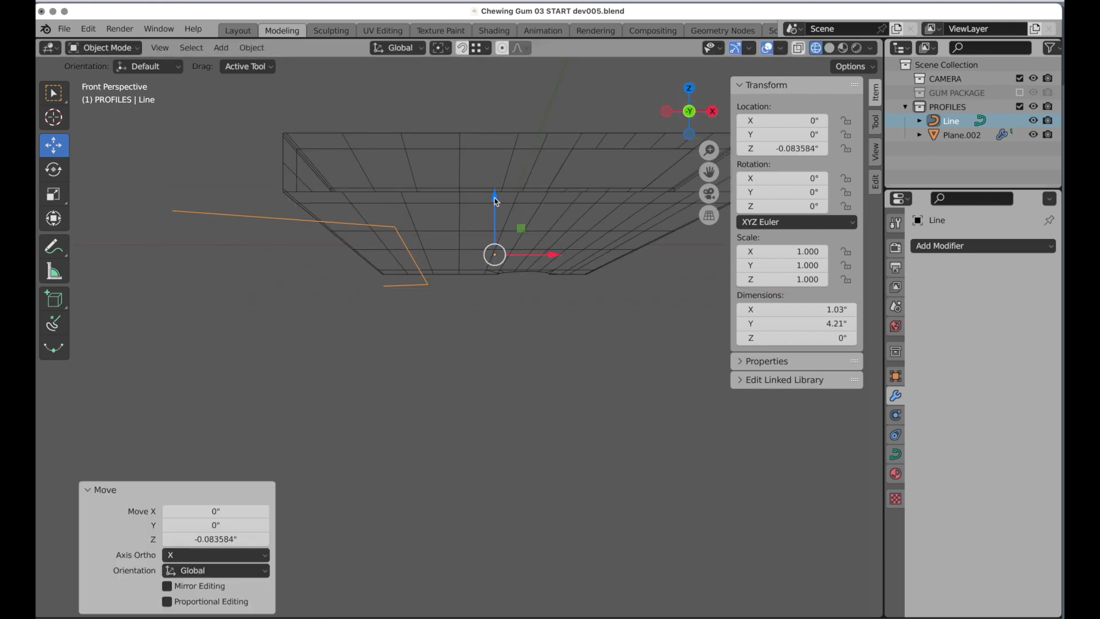
{"action": "middle_click_drag", "start_coordinate": [497, 196], "coordinate": [509, 222]}
Step: Place the 3D cursor on the sleeve's -X side wall near its lower front corner and lock the view to the 3D cursor
{"action": "left_click", "coordinate": [484, 229]}
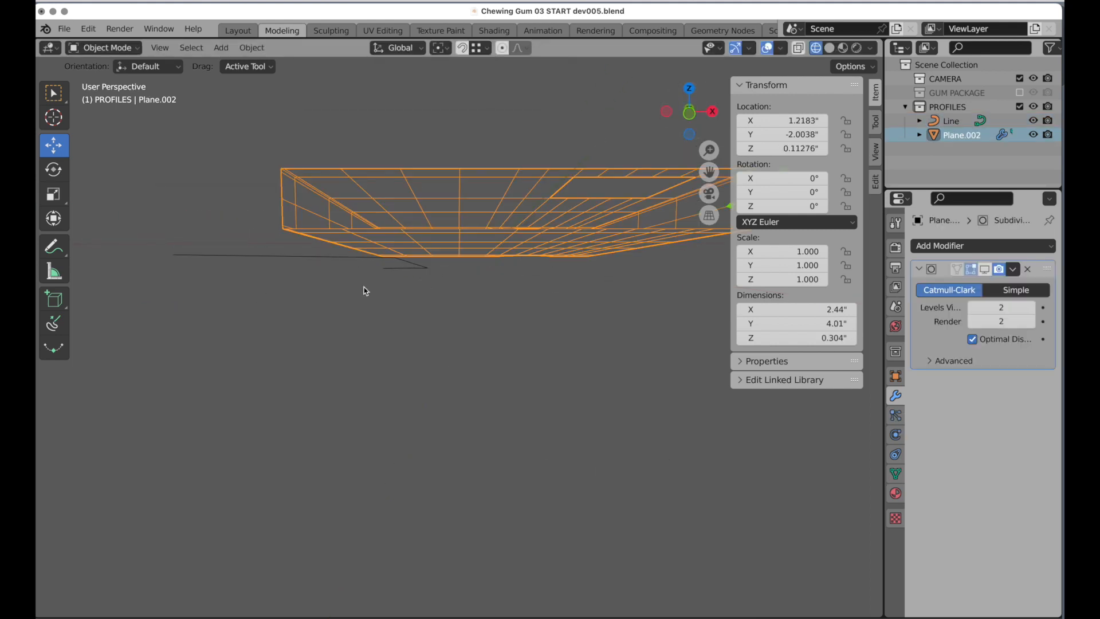
{"action": "scroll", "coordinate": [291, 236], "scroll_direction": "up", "scroll_amount": 5}
{"action": "middle_click_drag", "start_coordinate": [346, 198], "coordinate": [345, 208]}
{"action": "middle_click_drag", "start_coordinate": [345, 256], "coordinate": [364, 207], "text": "shift"}
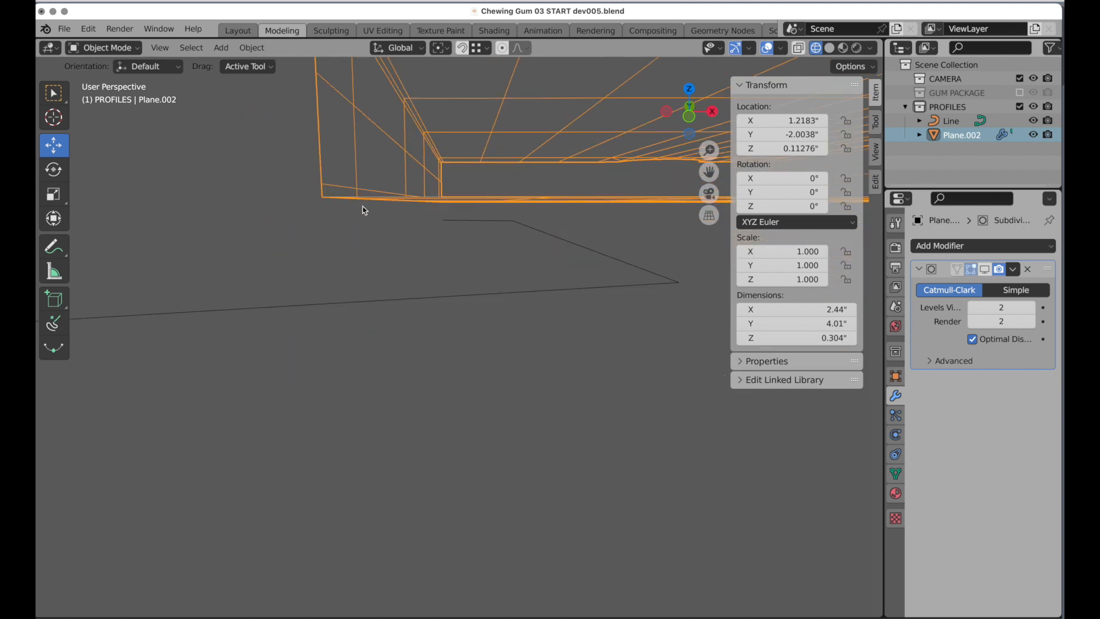
{"action": "middle_click_drag", "start_coordinate": [515, 181], "coordinate": [513, 187]}
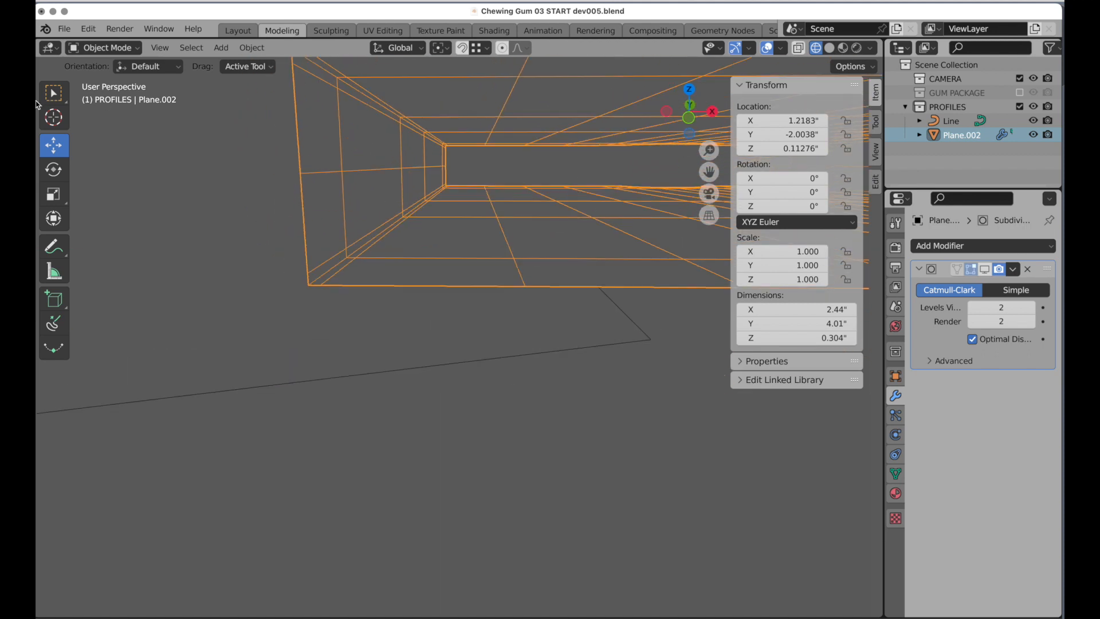
{"action": "left_click", "coordinate": [54, 117]}
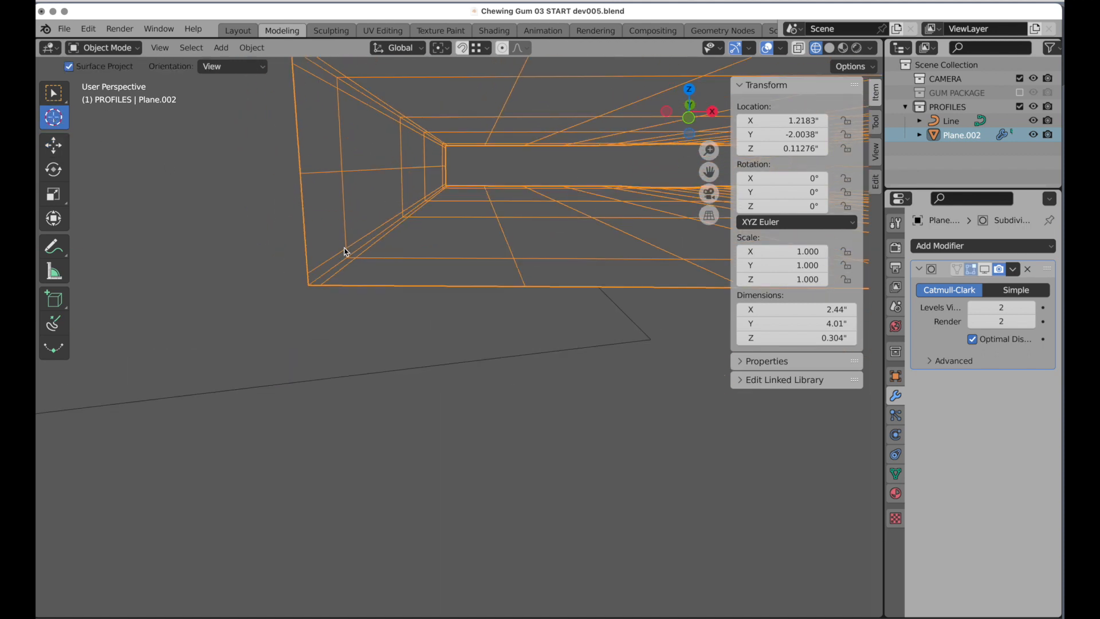
{"action": "left_click", "coordinate": [876, 151]}
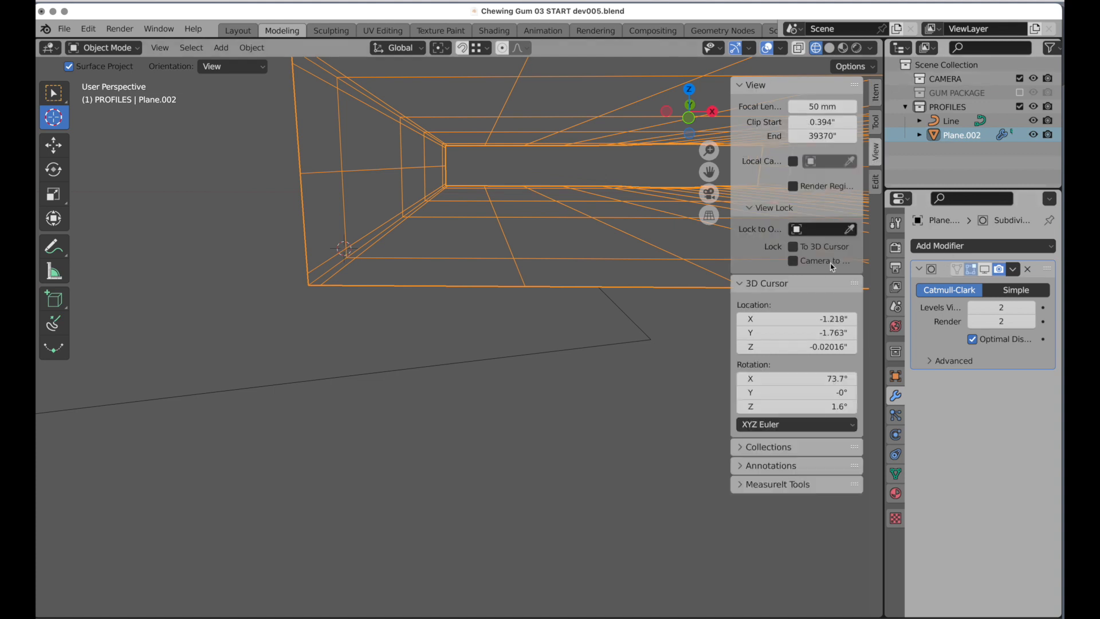
{"action": "left_click", "coordinate": [795, 247]}
{"action": "middle_click_drag", "start_coordinate": [608, 306], "coordinate": [251, 184]}
Step: Rip the middle edge line of the sleeve's lower -X bevel and raise the ripped edges about 0.0118" along Z
{"action": "left_click", "coordinate": [53, 148]}
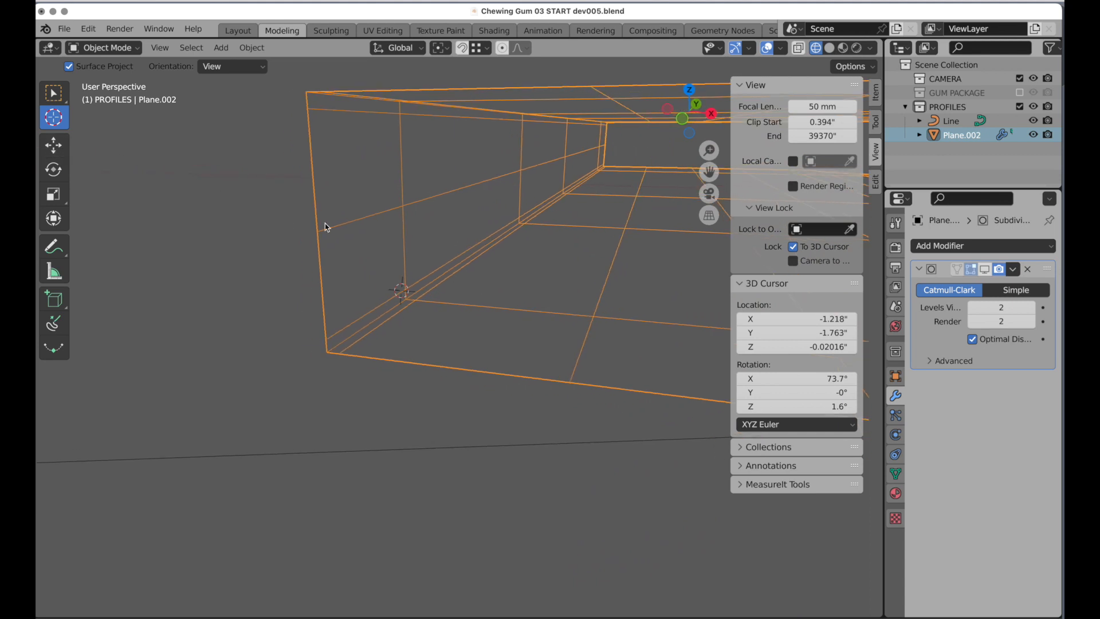
{"action": "key", "text": "Tab"}
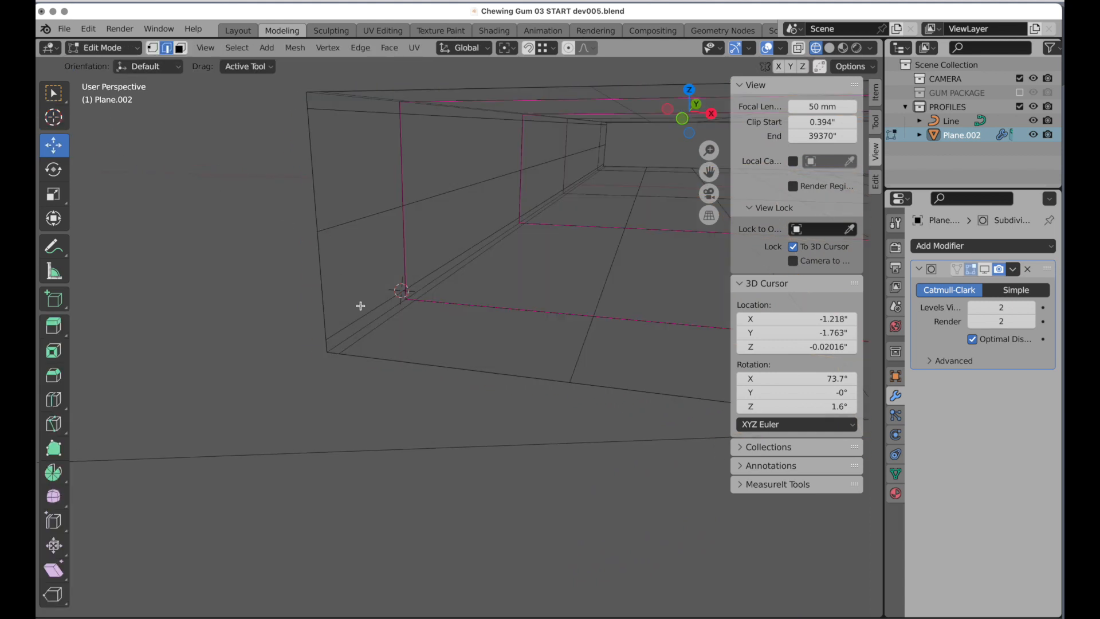
{"action": "left_click", "coordinate": [351, 336]}
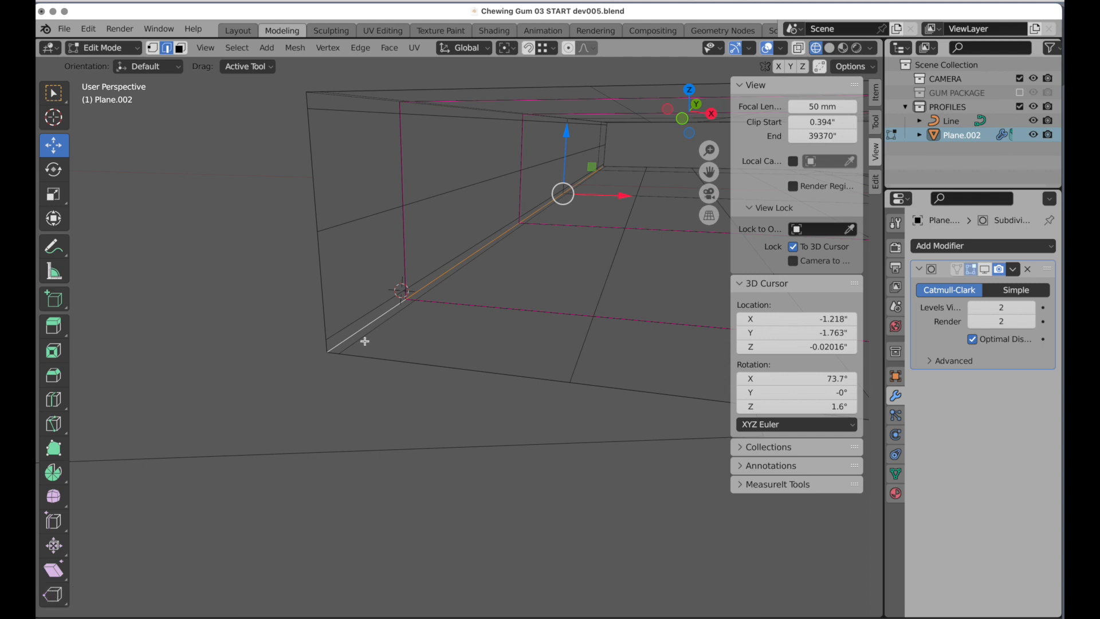
{"action": "scroll", "coordinate": [365, 341], "scroll_direction": "up", "scroll_amount": 3}
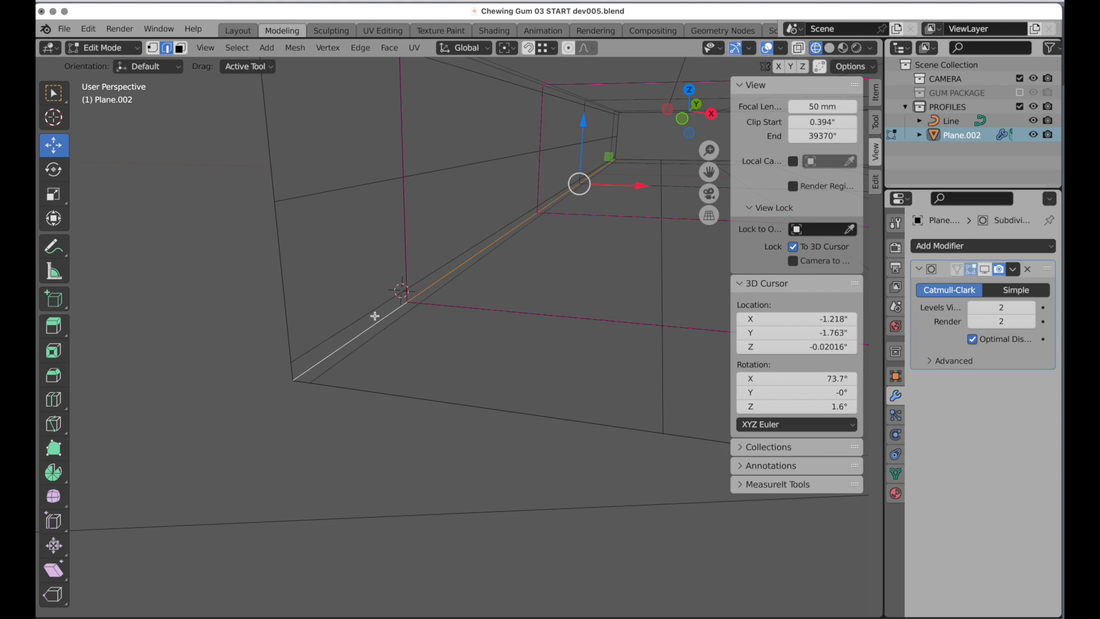
{"action": "key", "text": "v"}
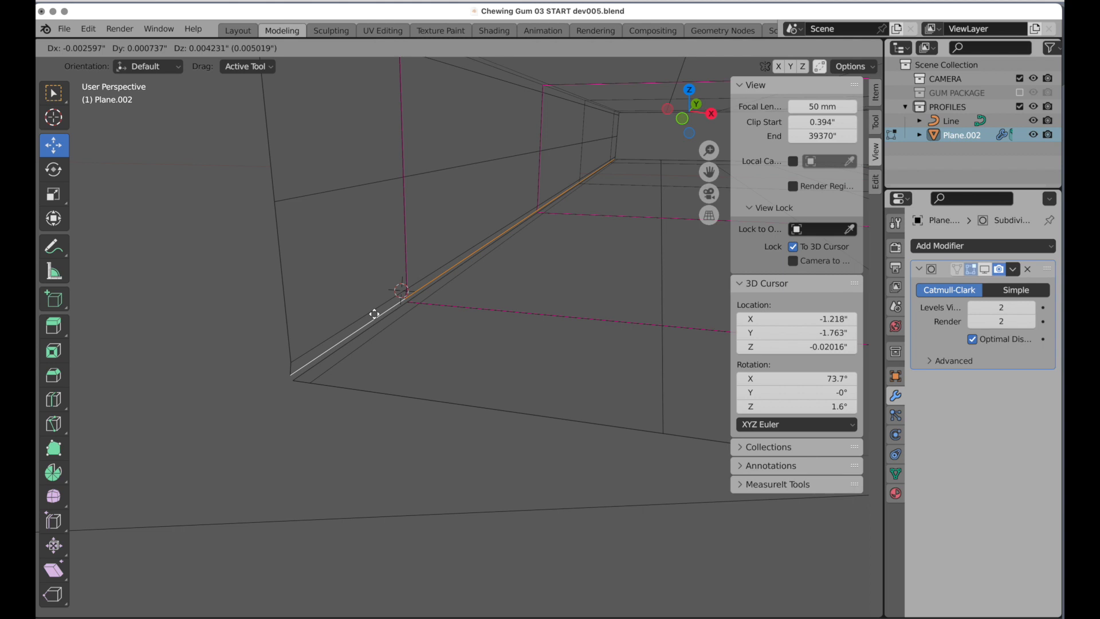
{"action": "key", "text": "z"}
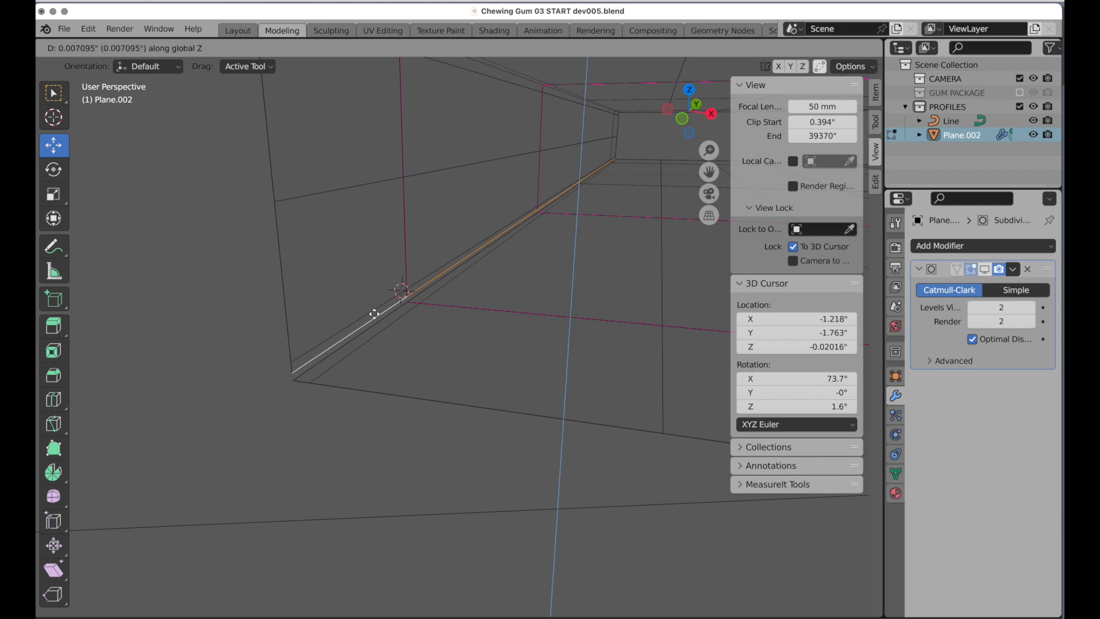
{"action": "left_click", "coordinate": [374, 313]}
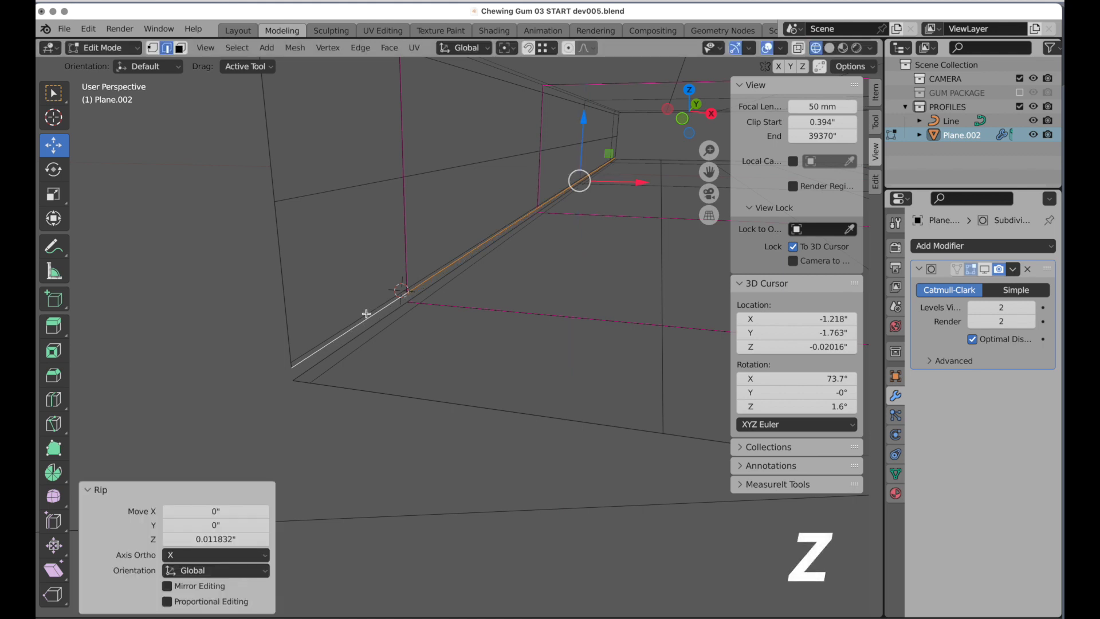
Step: Raise the bevel's upper edge line on the -X side wall, just above the ripped edges, about 0.007" along Z
{"action": "left_click", "coordinate": [366, 313], "text": "alt"}
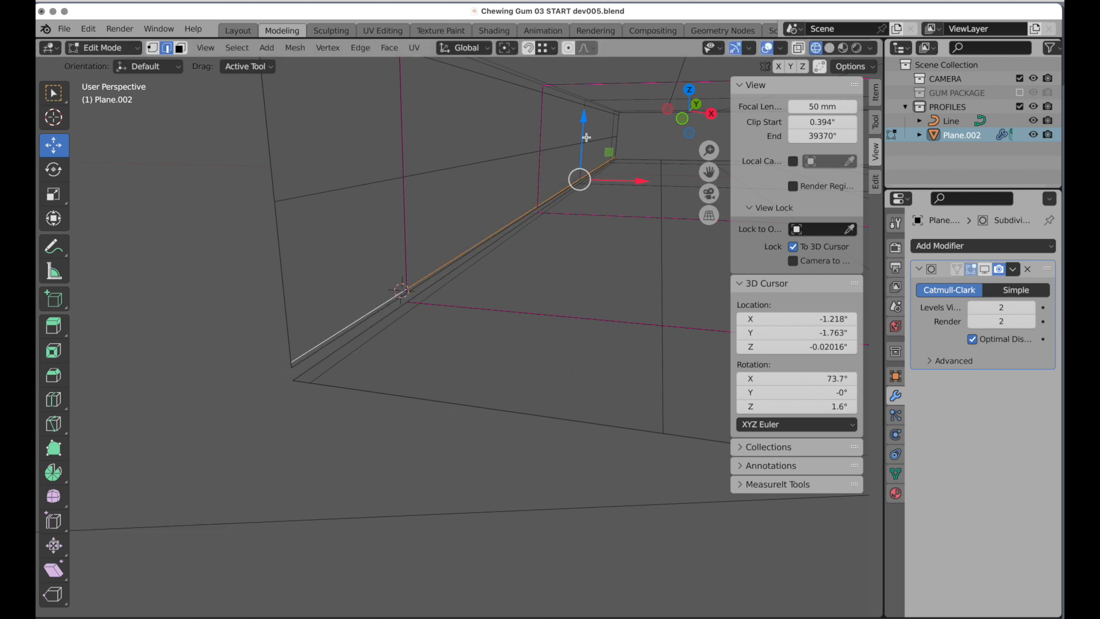
{"action": "mouse_move", "coordinate": [586, 125]}
{"action": "left_mouse_down"}
{"action": "mouse_move", "coordinate": [583, 99]}
{"action": "mouse_move", "coordinate": [582, 123]}
{"action": "left_mouse_up"}
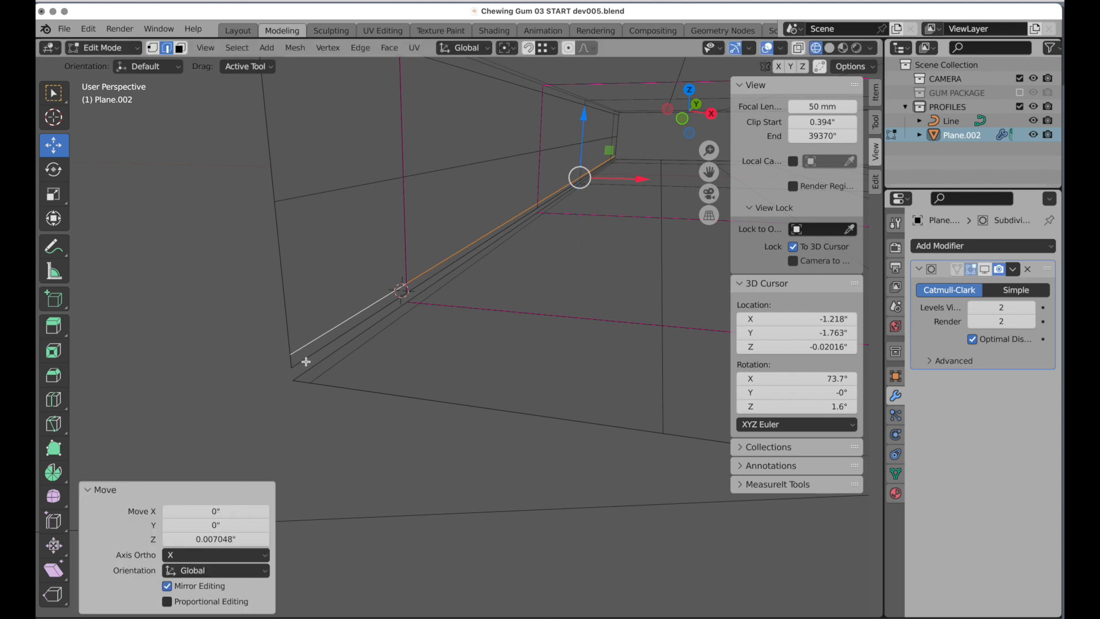
{"action": "key", "text": "ctrl+z"}
Step: Extrude the raised edge line inward along X twice, about 0.019" and about 0.197", to start the glue flap
{"action": "key", "text": "e"}
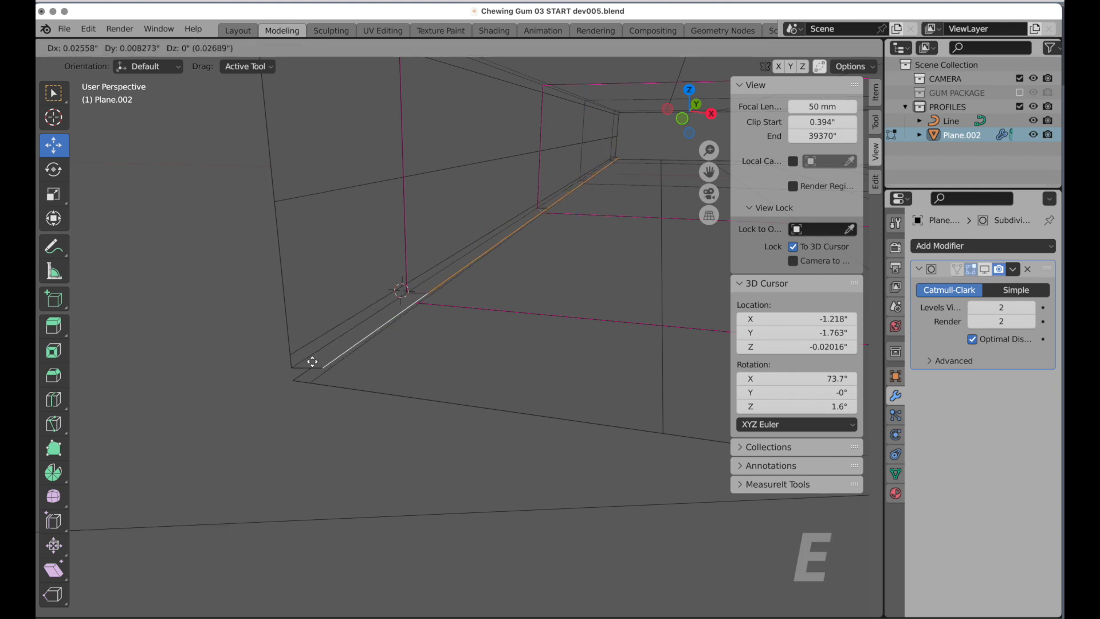
{"action": "key", "text": "x"}
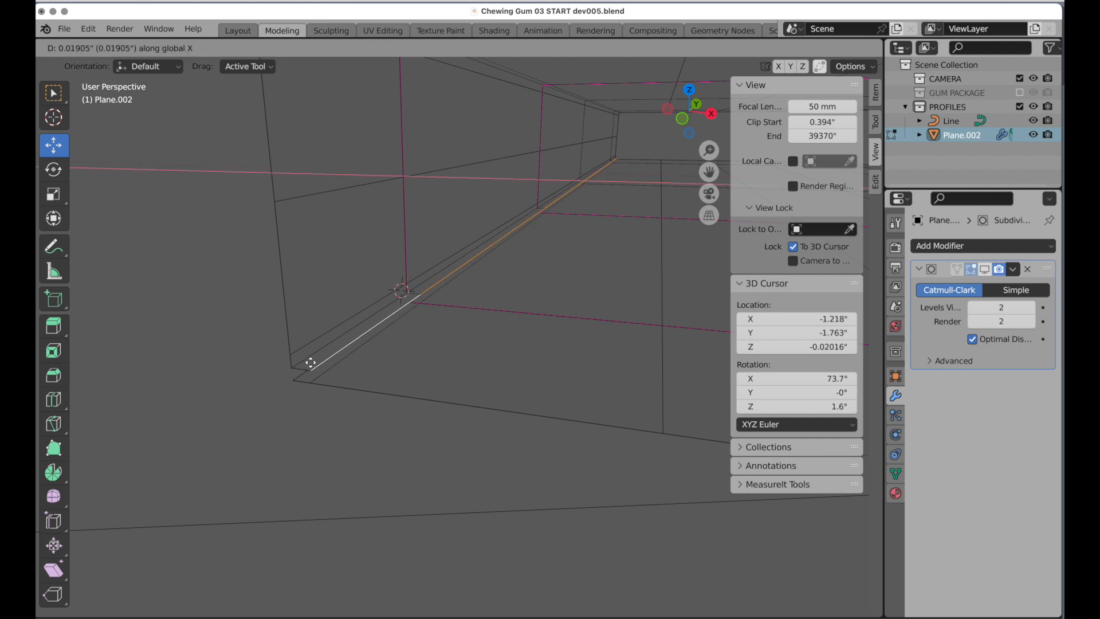
{"action": "left_click", "coordinate": [310, 363]}
{"action": "key", "text": "e"}
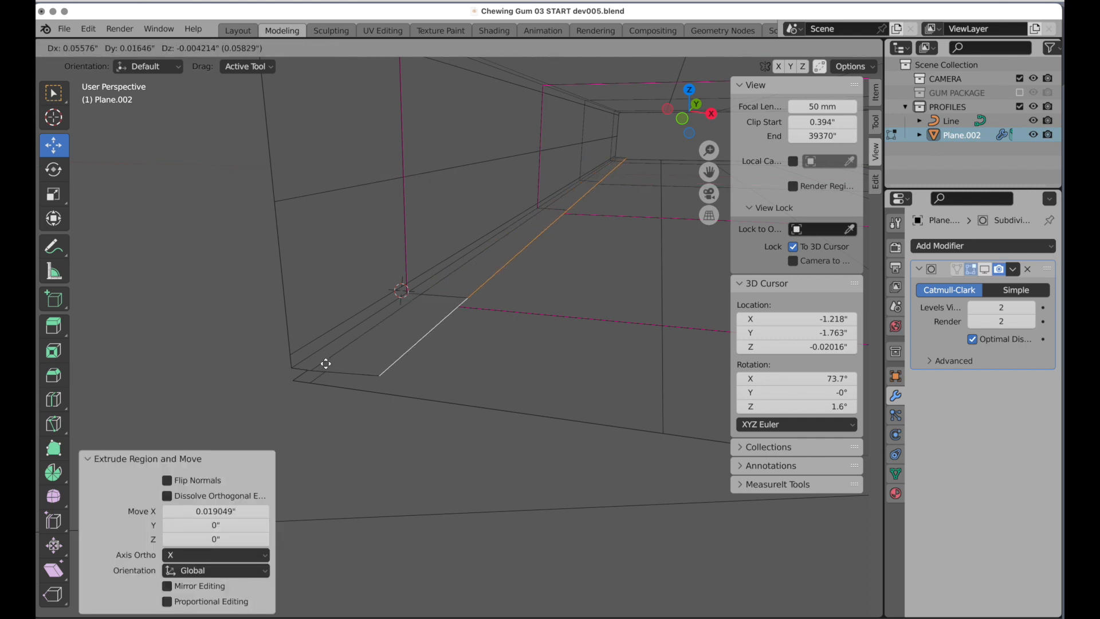
{"action": "key", "text": "x"}
{"action": "left_click", "coordinate": [358, 370]}
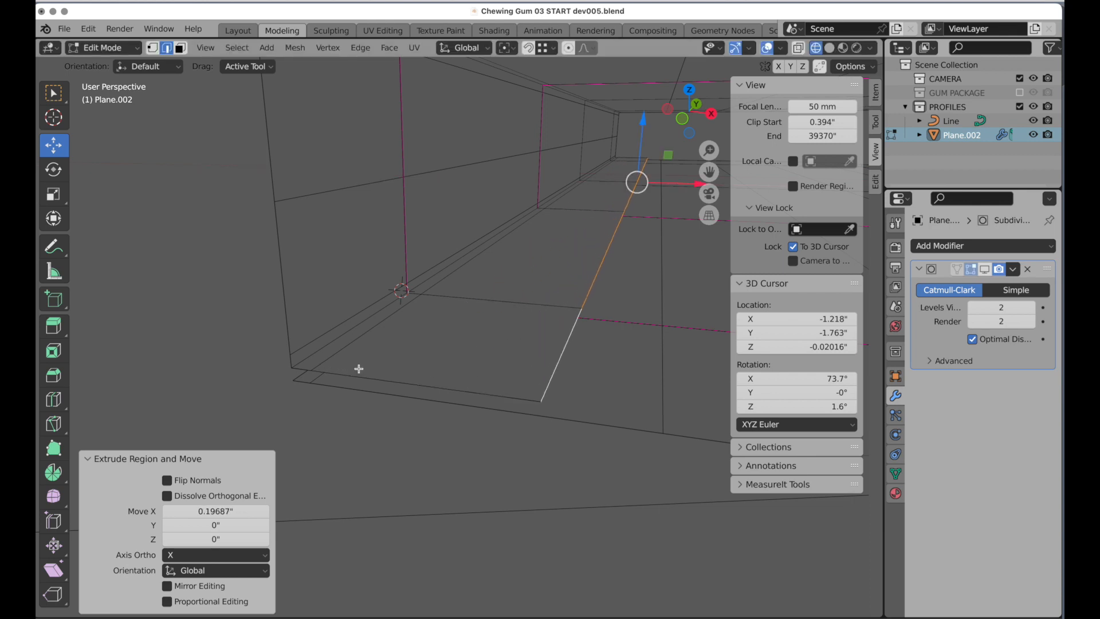
Step: In the see-through orthographic top view, move the flap's outer edge about 0.336" along X to meet the guide line's inner end
{"action": "left_click", "coordinate": [709, 215]}
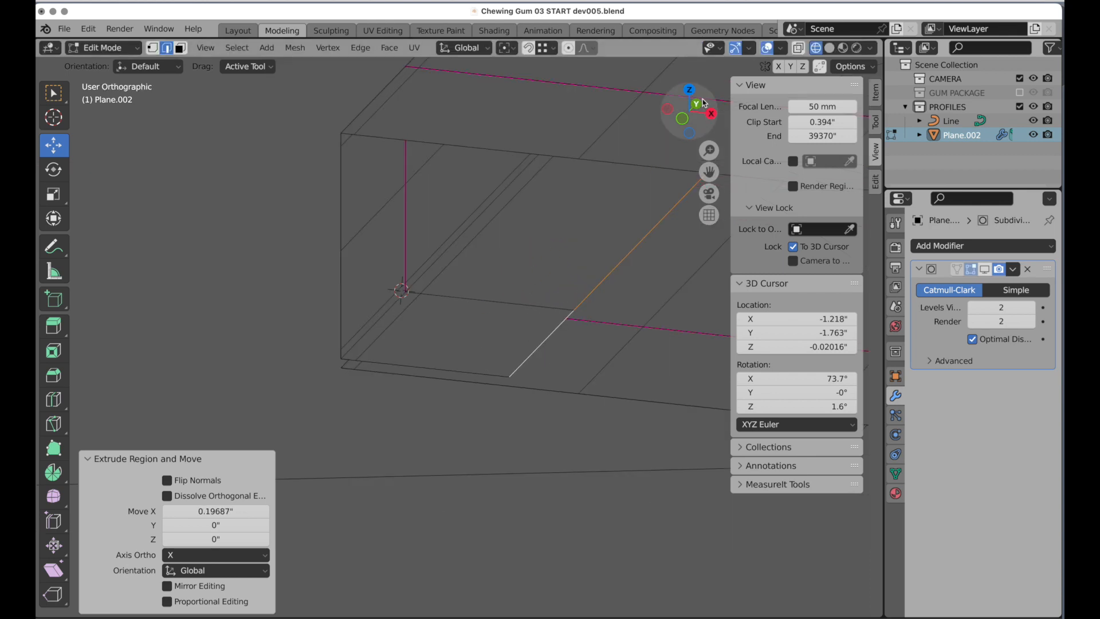
{"action": "left_click", "coordinate": [694, 93]}
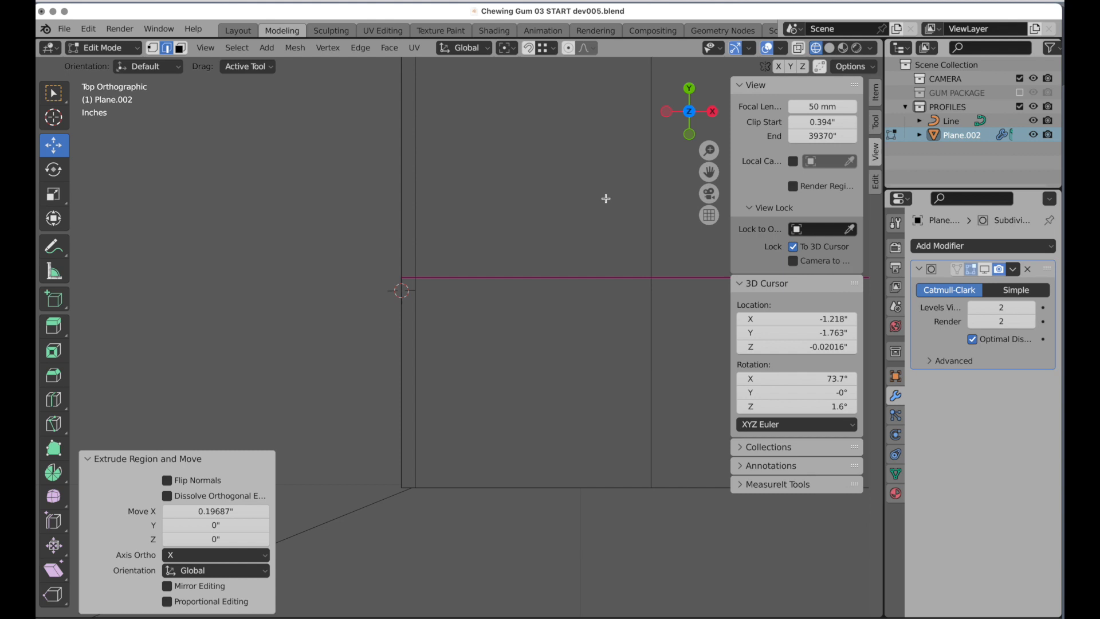
{"action": "key", "text": "alt+z"}
{"action": "middle_click_drag", "start_coordinate": [606, 198], "coordinate": [436, 452], "text": "ctrl"}
{"action": "scroll", "coordinate": [437, 452], "scroll_direction": "down", "scroll_amount": 2}
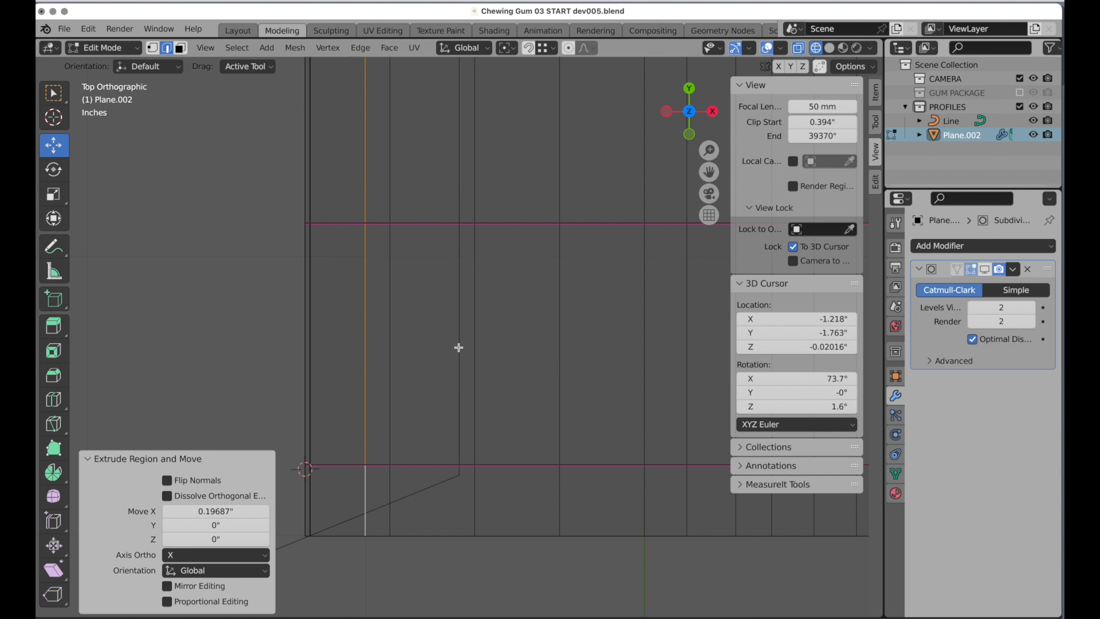
{"action": "key", "text": "g"}
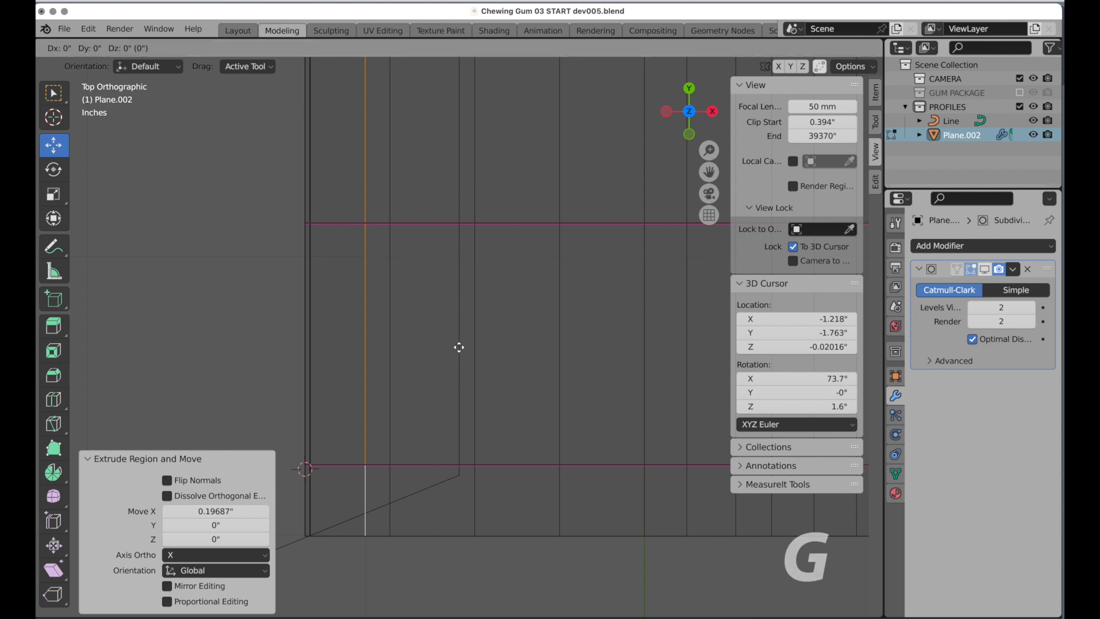
{"action": "left_click", "coordinate": [552, 345]}
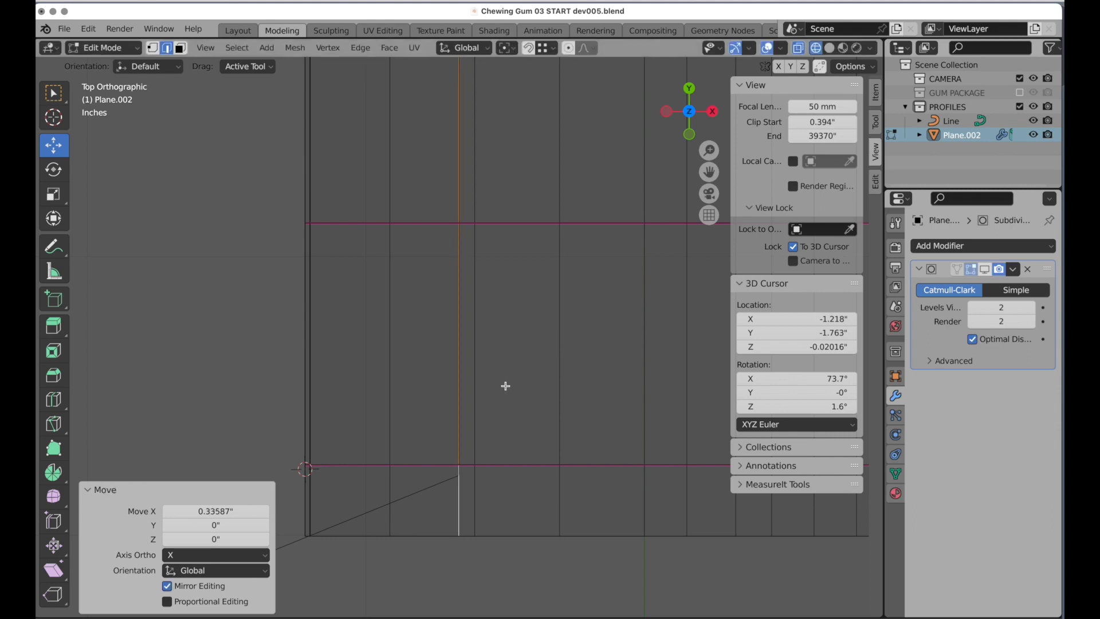
Step: Scale the flap's outer edge line to about 0.891 along Y so its ends taper along the guide line
{"action": "key", "text": "s"}
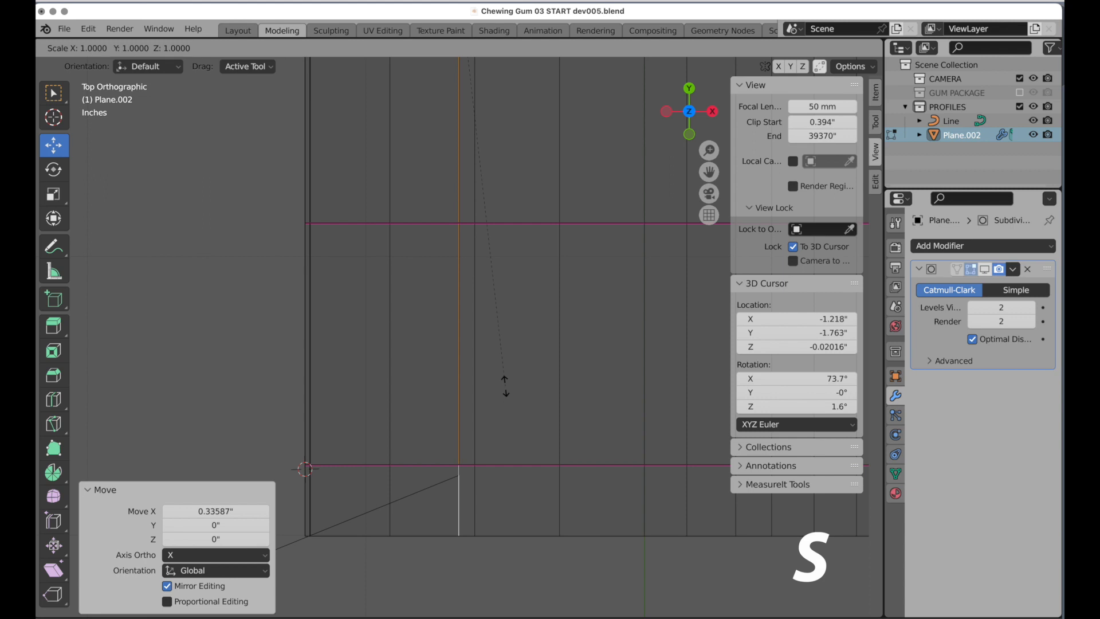
{"action": "key", "text": "y"}
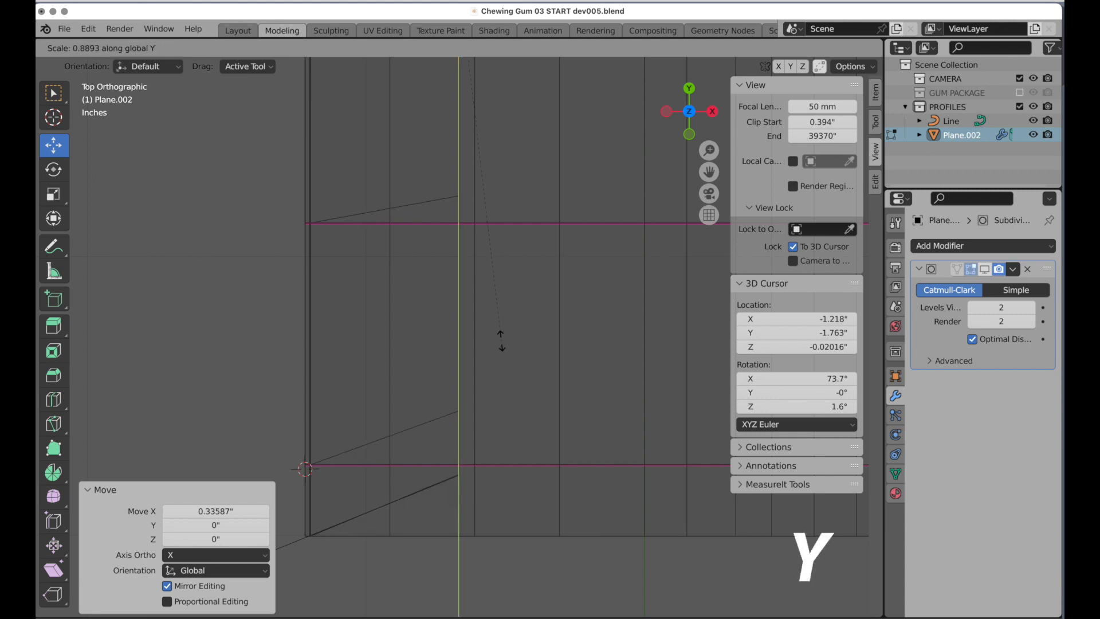
{"action": "left_click", "coordinate": [501, 341]}
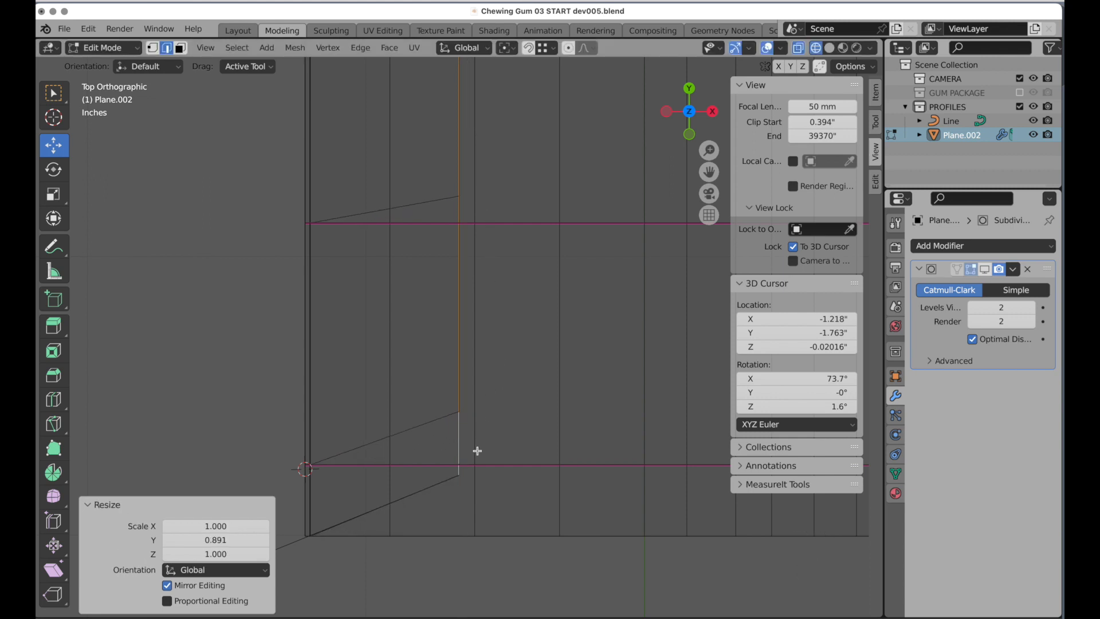
Step: Delete the Line guide curve in Object Mode and resume editing the Plane.002 mesh
{"action": "middle_click_drag", "start_coordinate": [448, 499], "coordinate": [474, 355]}
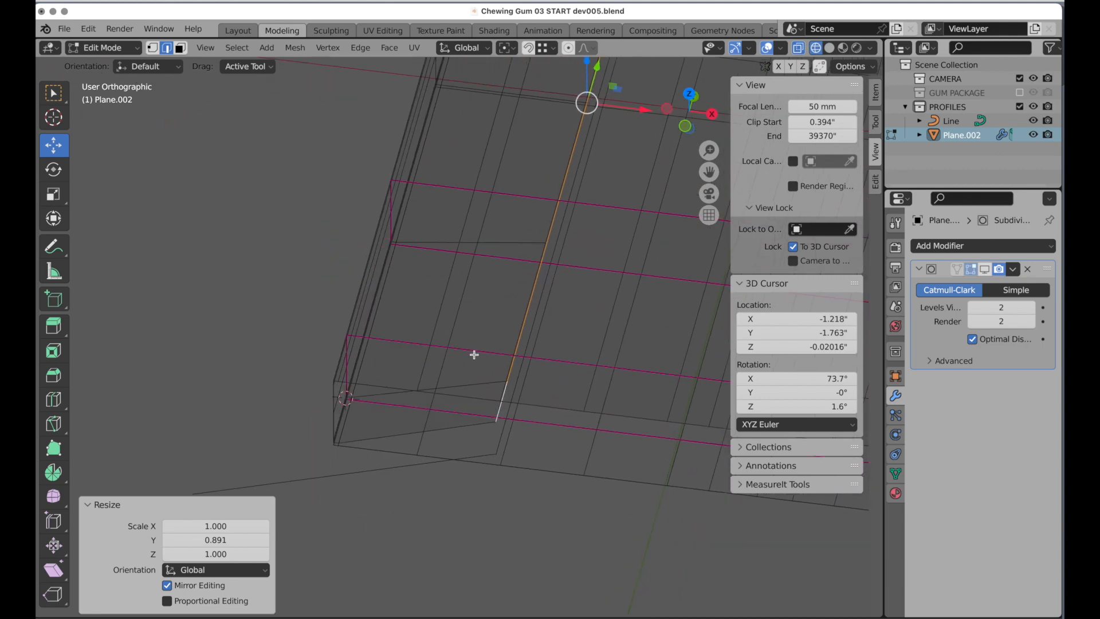
{"action": "key", "text": "Tab"}
{"action": "left_click", "coordinate": [392, 466]}
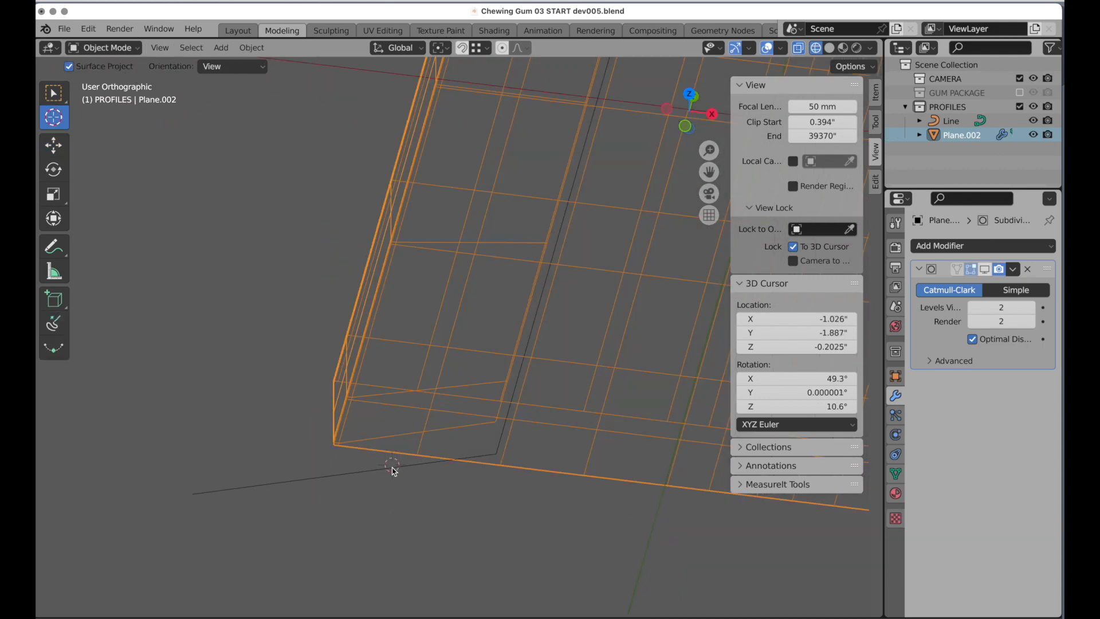
{"action": "left_click", "coordinate": [50, 148]}
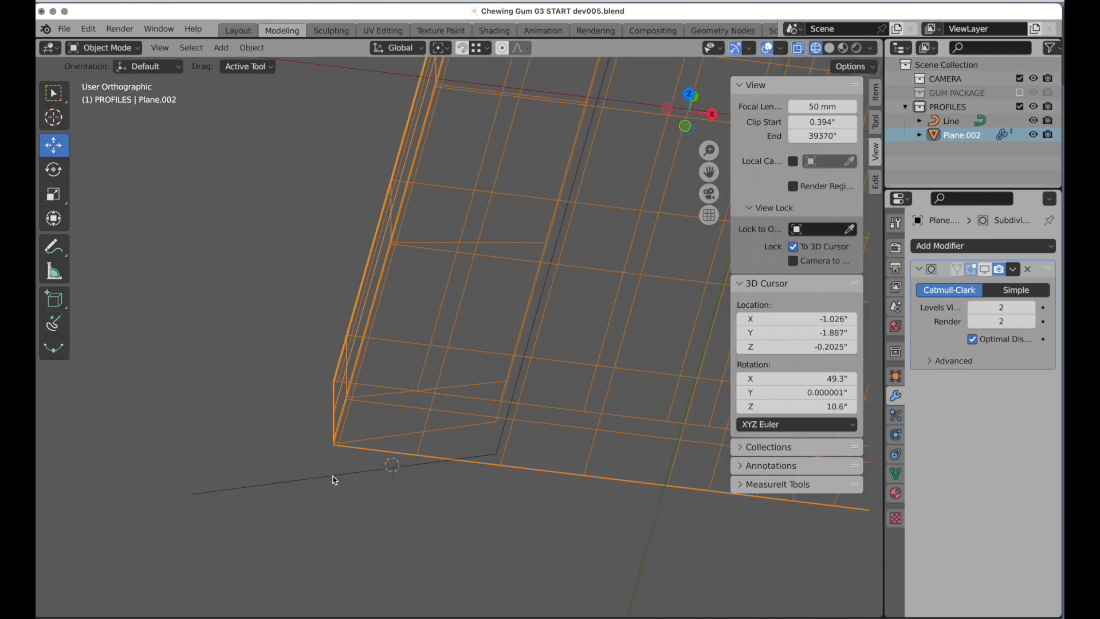
{"action": "left_click", "coordinate": [335, 481]}
{"action": "key", "text": "x"}
{"action": "left_click", "coordinate": [335, 480]}
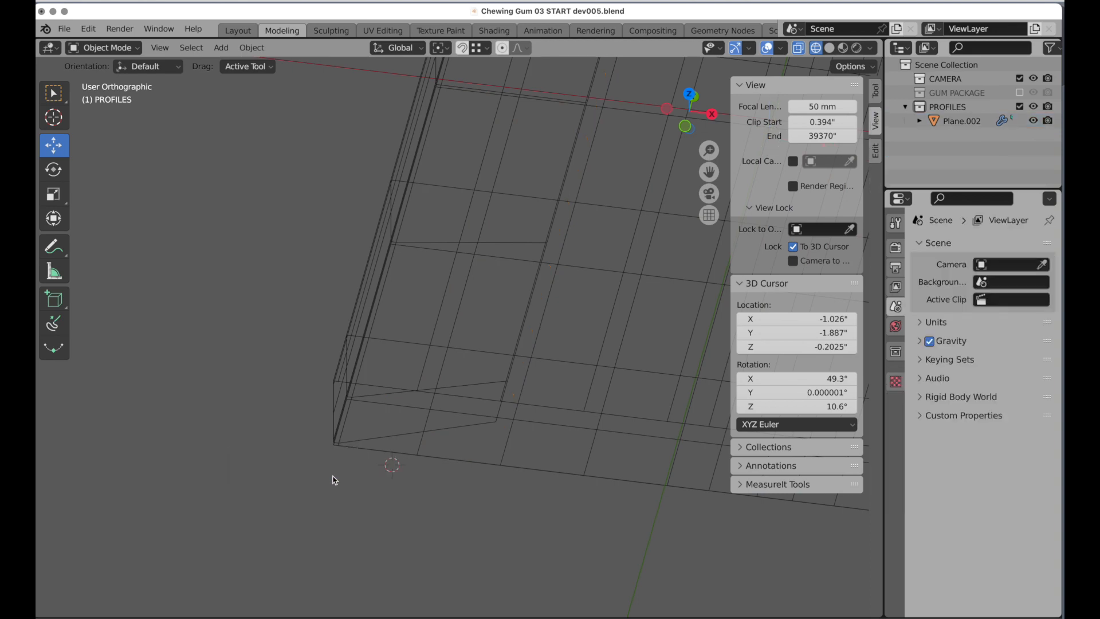
{"action": "left_click", "coordinate": [349, 442]}
{"action": "key", "text": "Tab"}
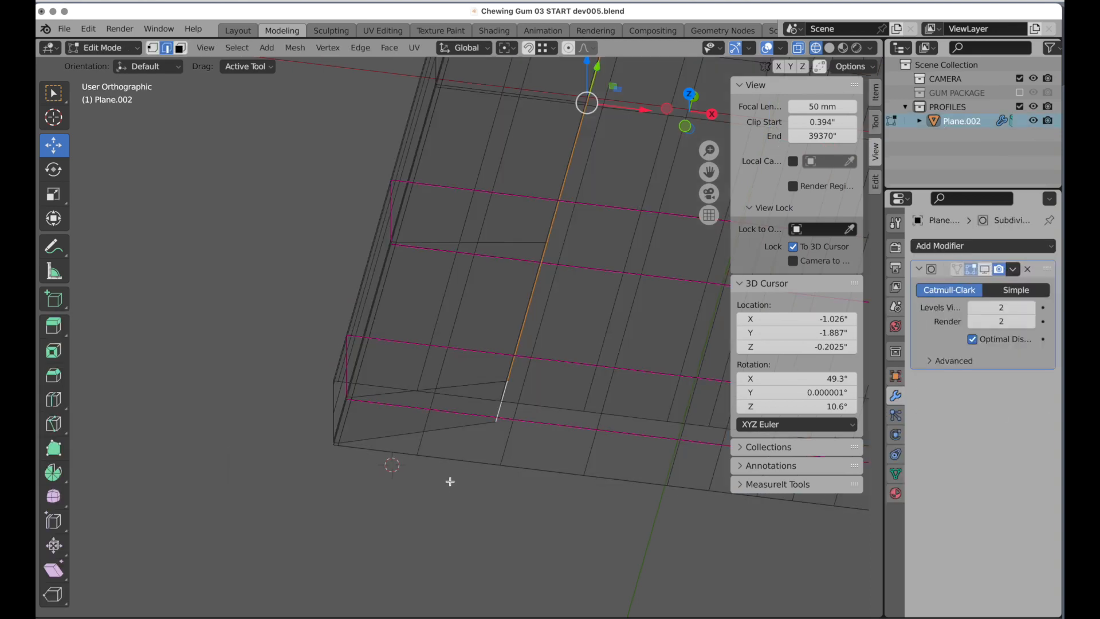
Step: Add two lengthwise loop cuts to the glue flap, one close to its outer edge and one close to its fold
{"action": "middle_click_drag", "start_coordinate": [450, 481], "coordinate": [458, 367]}
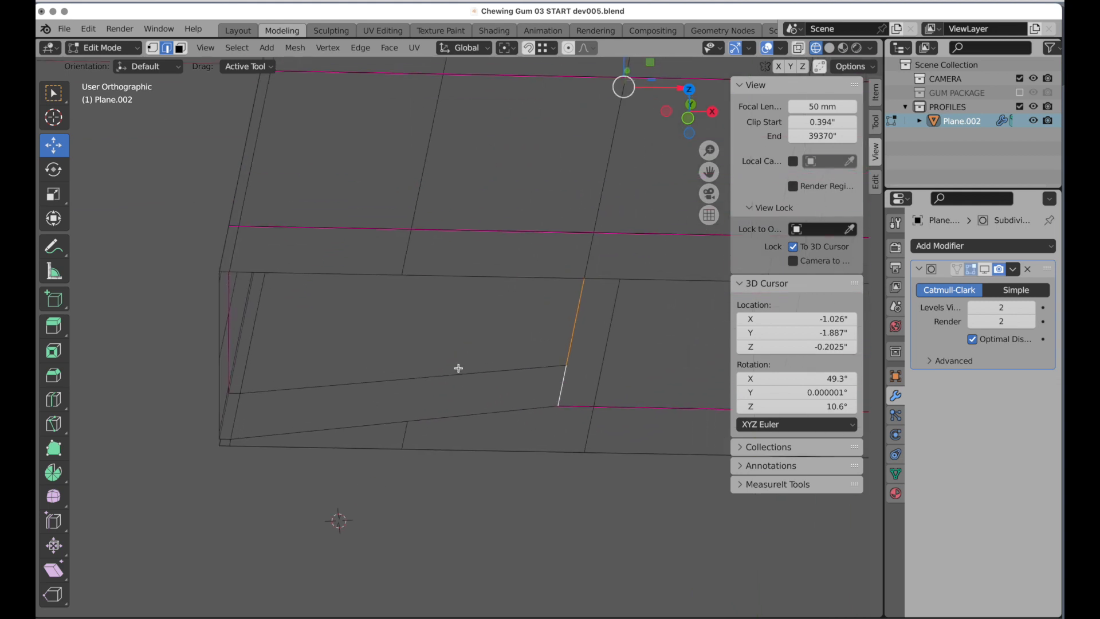
{"action": "left_click", "coordinate": [53, 399]}
{"action": "left_click_drag", "start_coordinate": [397, 386], "coordinate": [553, 385]}
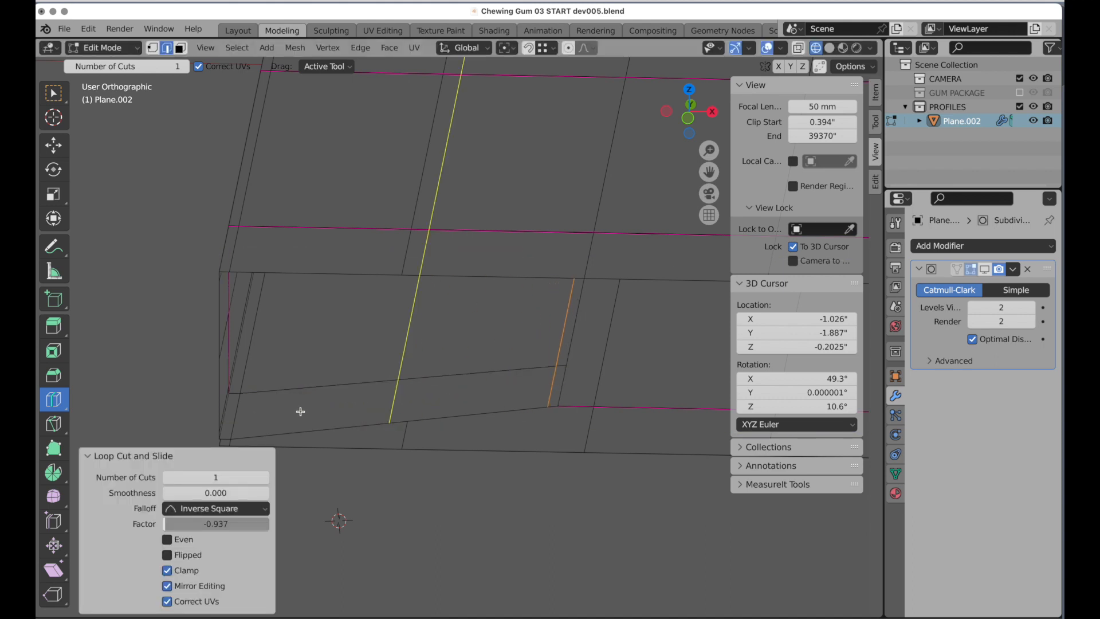
{"action": "left_click_drag", "start_coordinate": [396, 394], "coordinate": [253, 406]}
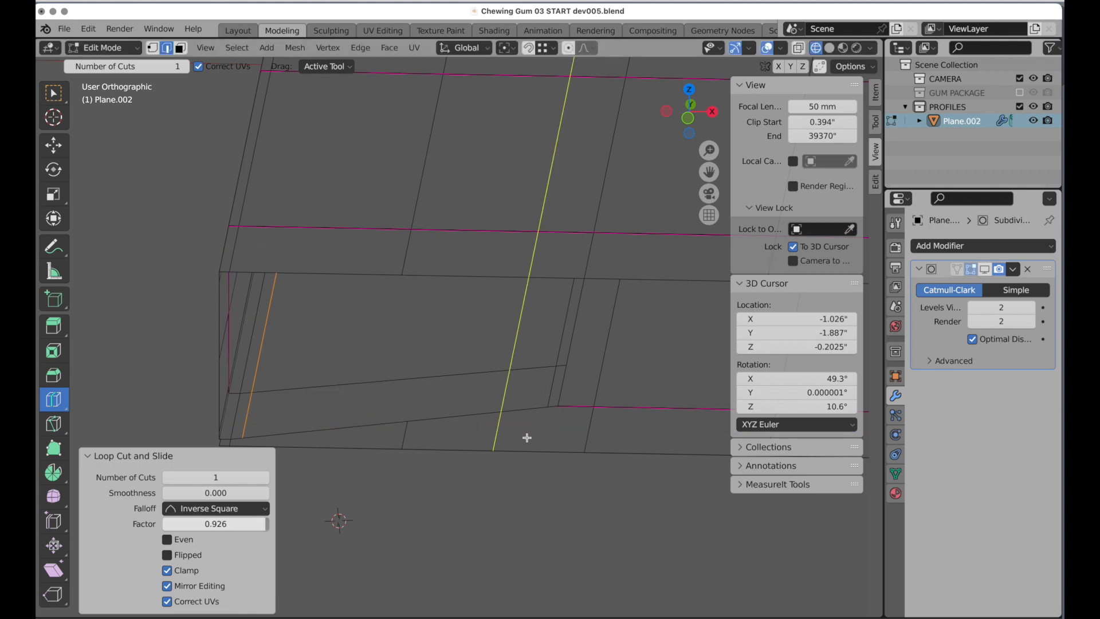
Step: Move the short cross edge near the flap's outer front corner about -0.195" along Y, close to the front end
{"action": "left_click", "coordinate": [50, 147]}
{"action": "middle_click_drag", "start_coordinate": [324, 305], "coordinate": [299, 310]}
{"action": "middle_click_drag", "start_coordinate": [521, 383], "coordinate": [432, 345], "text": "shift"}
{"action": "middle_click_drag", "start_coordinate": [373, 400], "coordinate": [481, 342], "text": "shift"}
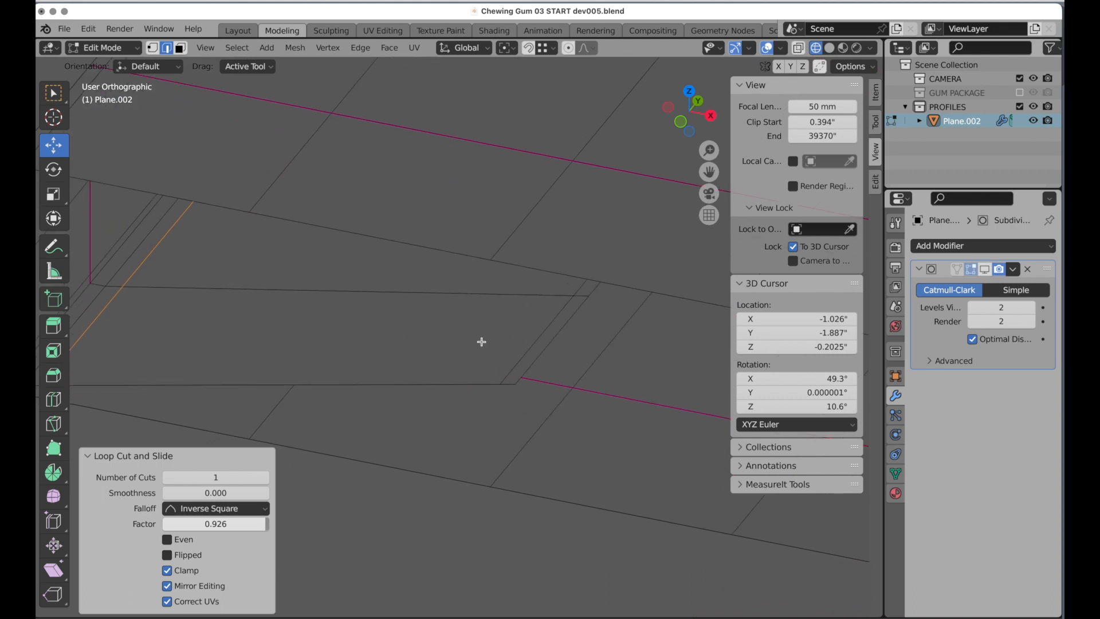
{"action": "middle_click_drag", "start_coordinate": [547, 329], "coordinate": [495, 350], "text": "shift"}
{"action": "left_click", "coordinate": [547, 322]}
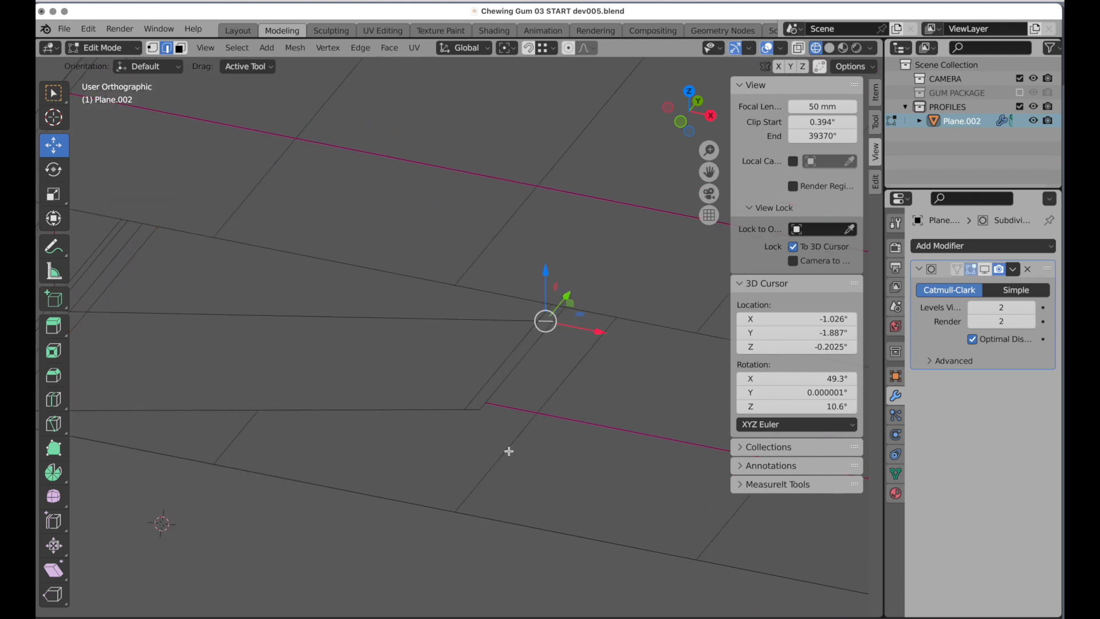
{"action": "left_click_drag", "start_coordinate": [566, 299], "coordinate": [454, 344]}
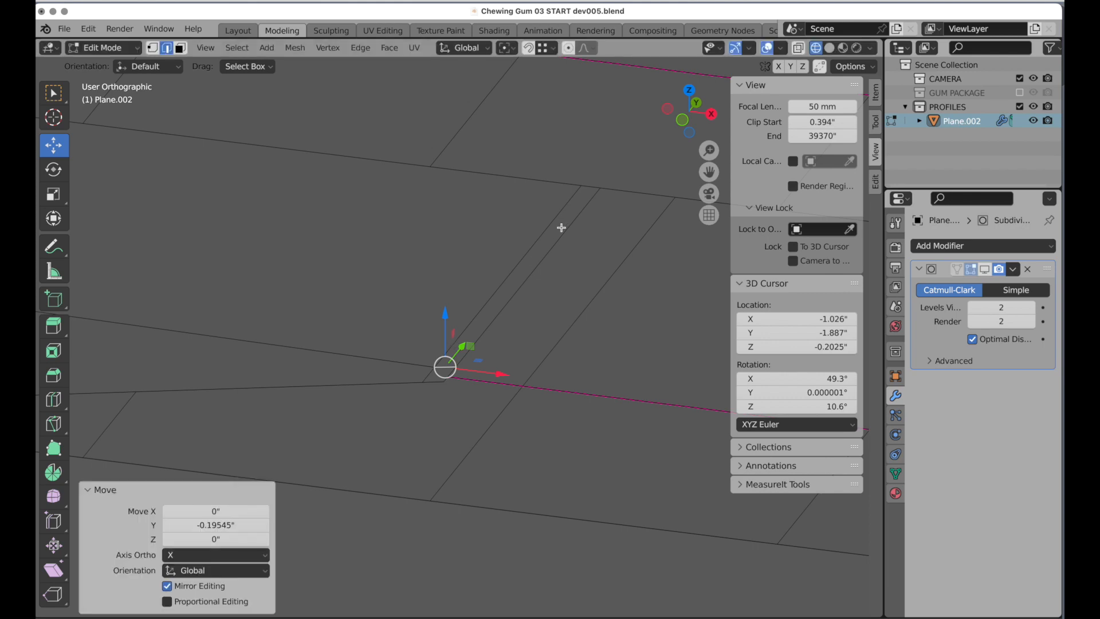
Step: Move the matching short cross edge near the flap's outer rear corner about 0.377" along Y, close to the rear end
{"action": "middle_click_drag", "start_coordinate": [561, 228], "coordinate": [430, 366], "text": "ctrl"}
{"action": "middle_click_drag", "start_coordinate": [537, 241], "coordinate": [489, 290], "text": "ctrl"}
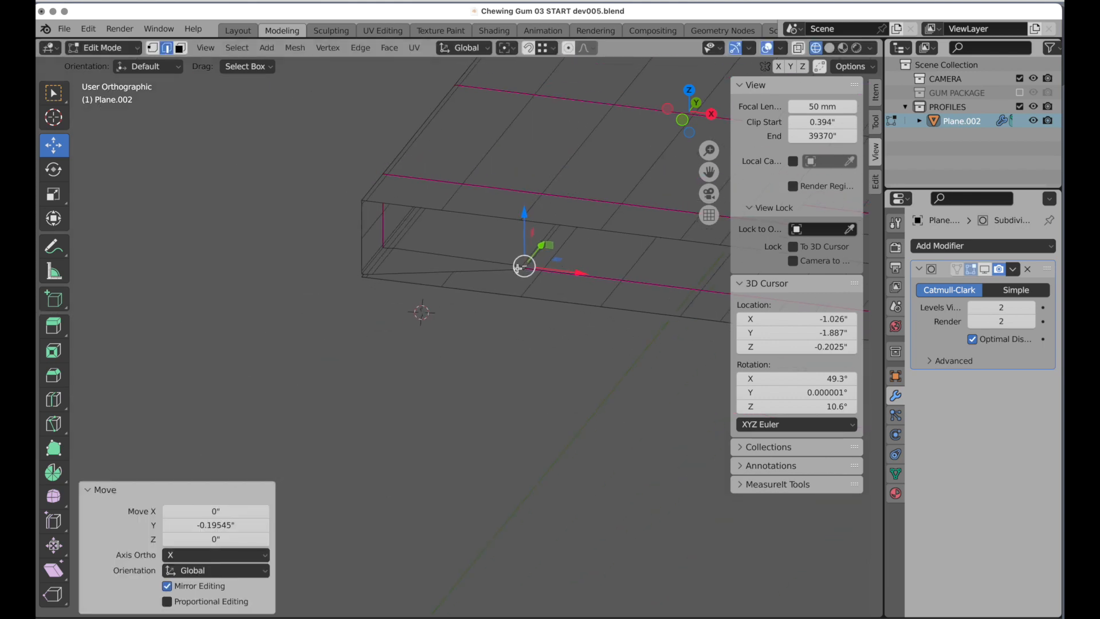
{"action": "key", "text": "alt+z"}
{"action": "middle_click_drag", "start_coordinate": [601, 158], "coordinate": [371, 394], "text": "shift"}
{"action": "mouse_move", "coordinate": [516, 243]}
{"action": "middle_mouse_down", "text": "shift"}
{"action": "mouse_move", "coordinate": [459, 322]}
{"action": "mouse_move", "coordinate": [463, 350]}
{"action": "middle_mouse_up", "text": "shift"}
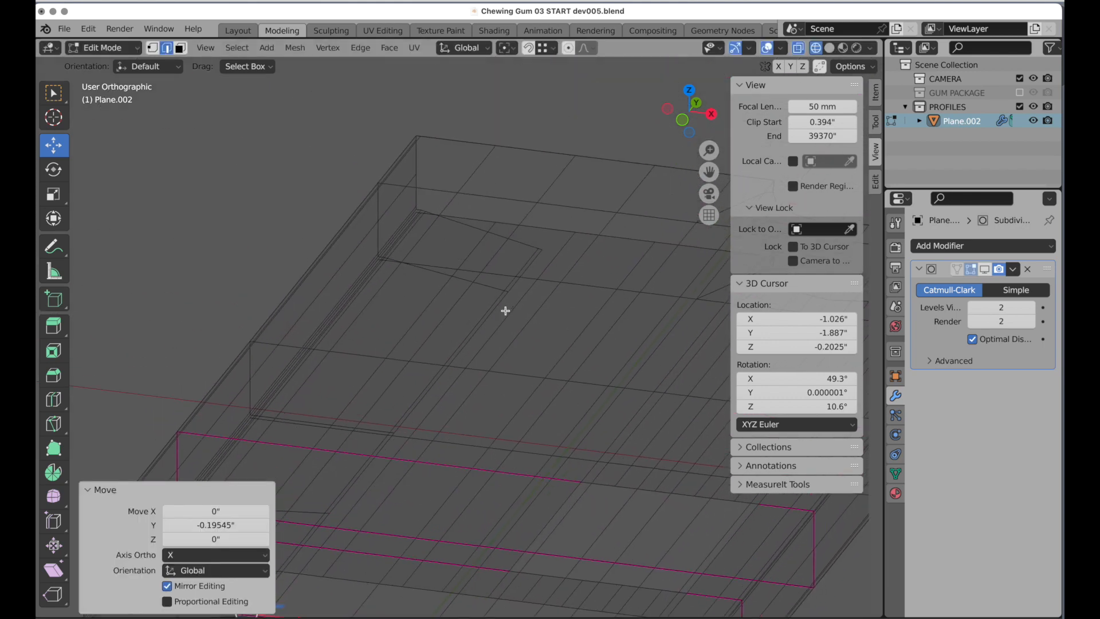
{"action": "middle_click_drag", "start_coordinate": [507, 310], "coordinate": [635, 151], "text": "ctrl"}
{"action": "middle_click_drag", "start_coordinate": [635, 150], "coordinate": [603, 199], "text": "shift"}
{"action": "left_click", "coordinate": [516, 302]}
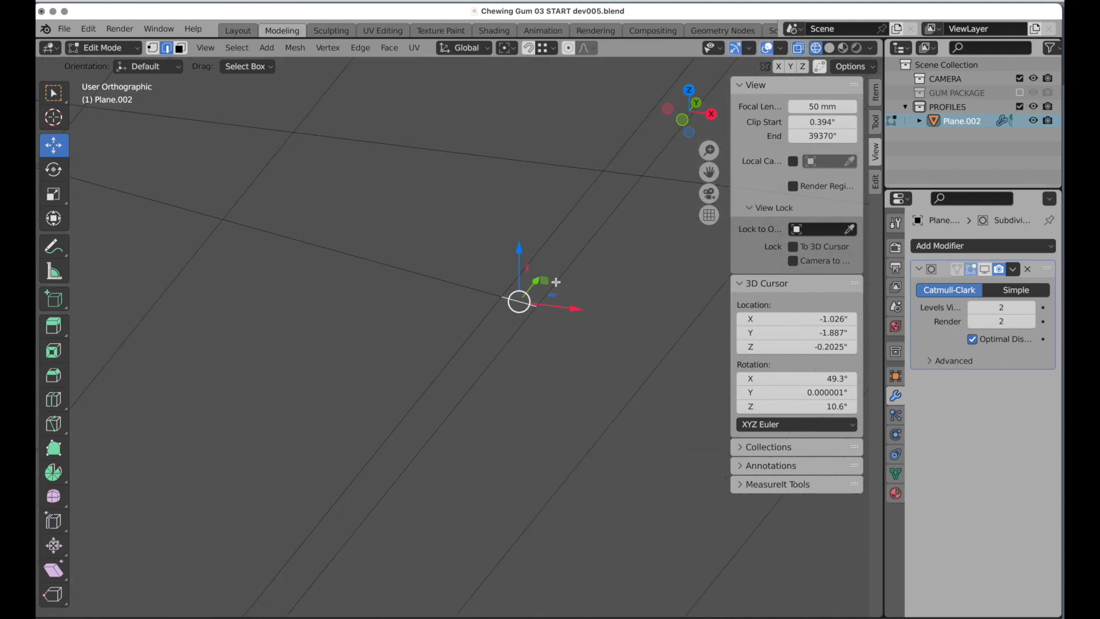
{"action": "middle_click_drag", "start_coordinate": [555, 280], "coordinate": [489, 437], "text": "ctrl"}
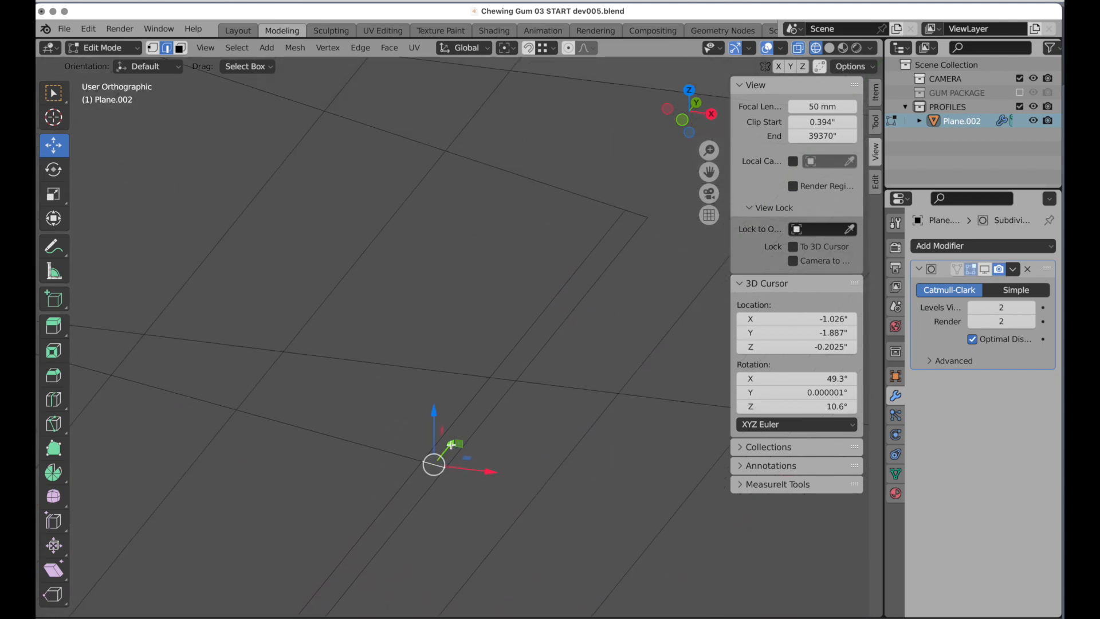
{"action": "key", "text": "g"}
{"action": "left_click", "coordinate": [656, 222]}
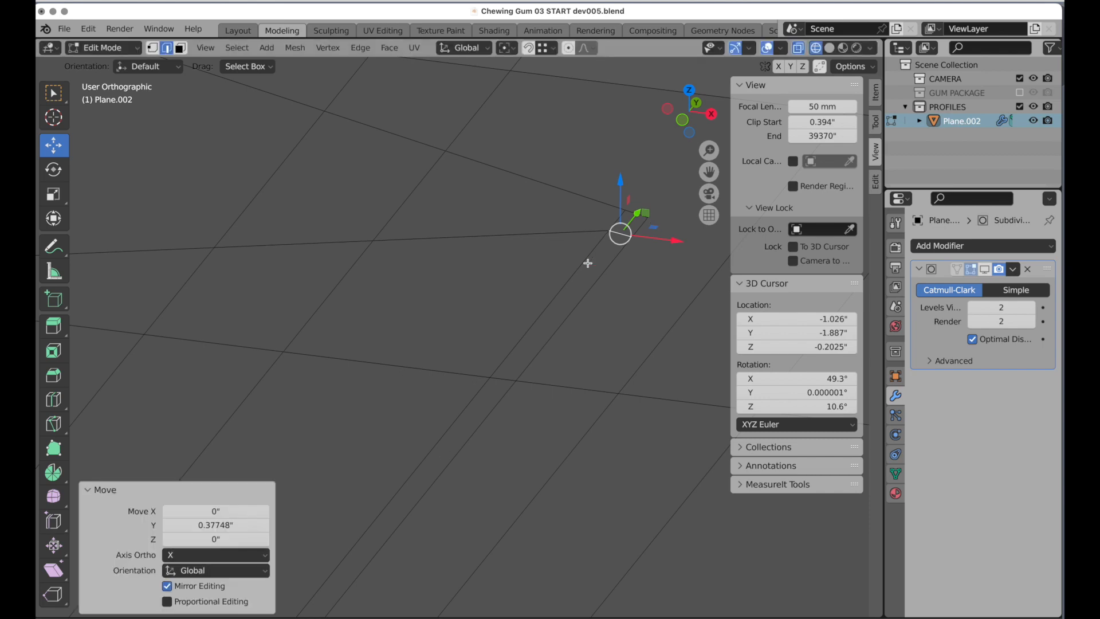
Step: Inspect the finished glue flap and the whole sleeve from several angles, including the front view
{"action": "middle_click_drag", "start_coordinate": [502, 331], "coordinate": [413, 435], "text": "shift"}
{"action": "middle_click_drag", "start_coordinate": [441, 480], "coordinate": [566, 231], "text": "shift"}
{"action": "scroll", "coordinate": [422, 331], "scroll_direction": "up", "scroll_amount": 2}
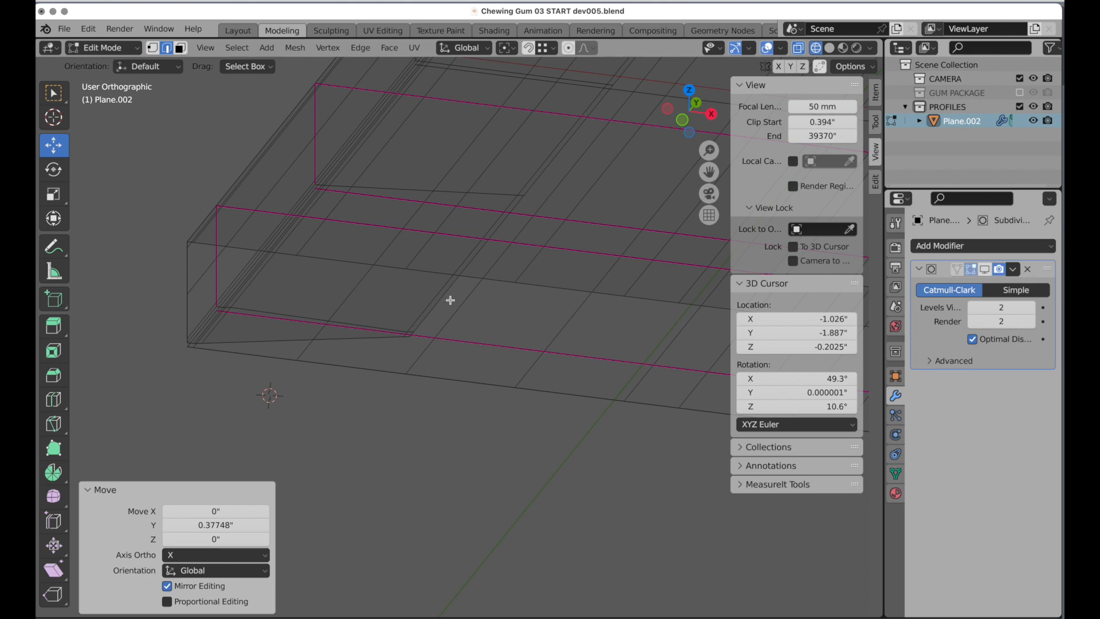
{"action": "middle_click_drag", "start_coordinate": [450, 300], "coordinate": [459, 348], "text": "ctrl"}
{"action": "middle_click_drag", "start_coordinate": [513, 306], "coordinate": [447, 327], "text": "shift"}
{"action": "key", "text": "alt+z"}
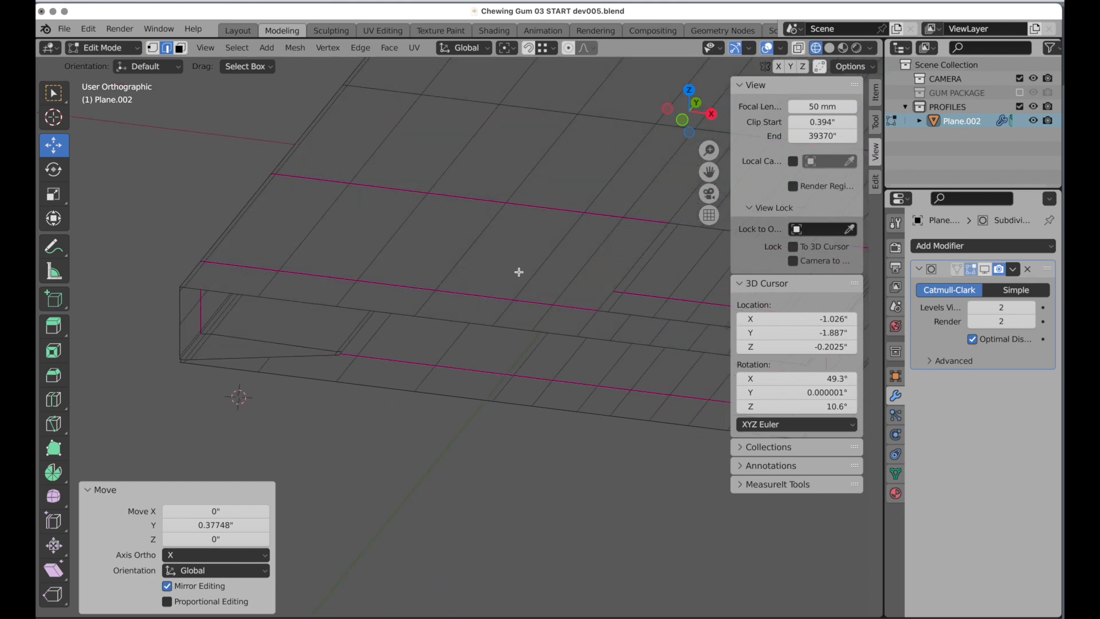
{"action": "middle_click_drag", "start_coordinate": [519, 272], "coordinate": [460, 346], "text": "ctrl"}
{"action": "middle_click_drag", "start_coordinate": [539, 328], "coordinate": [420, 412], "text": "shift"}
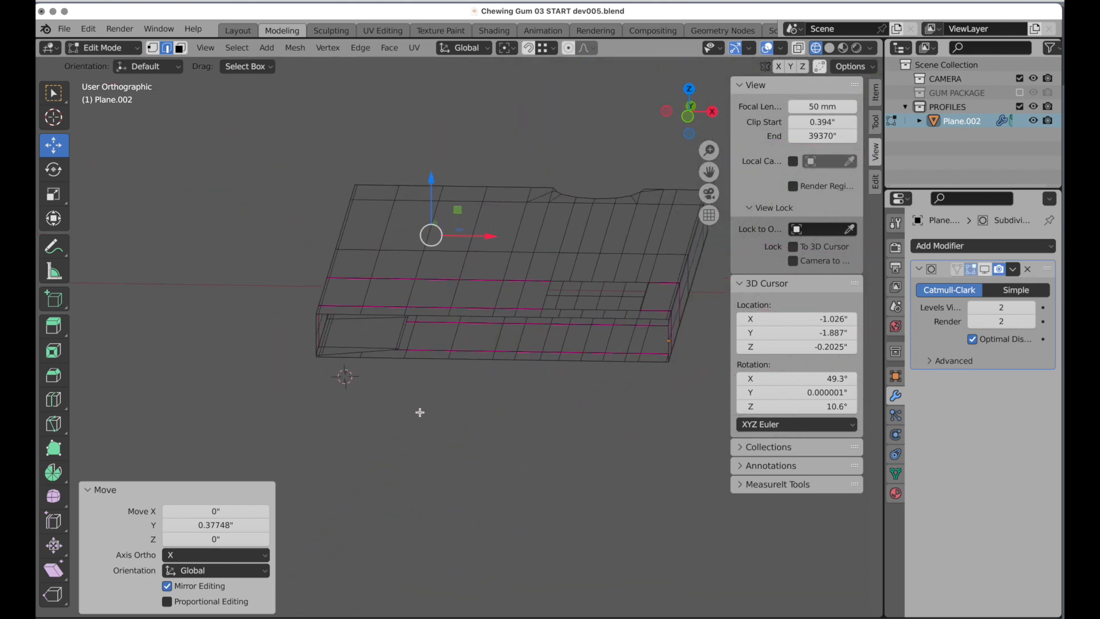
{"action": "left_click", "coordinate": [688, 119]}
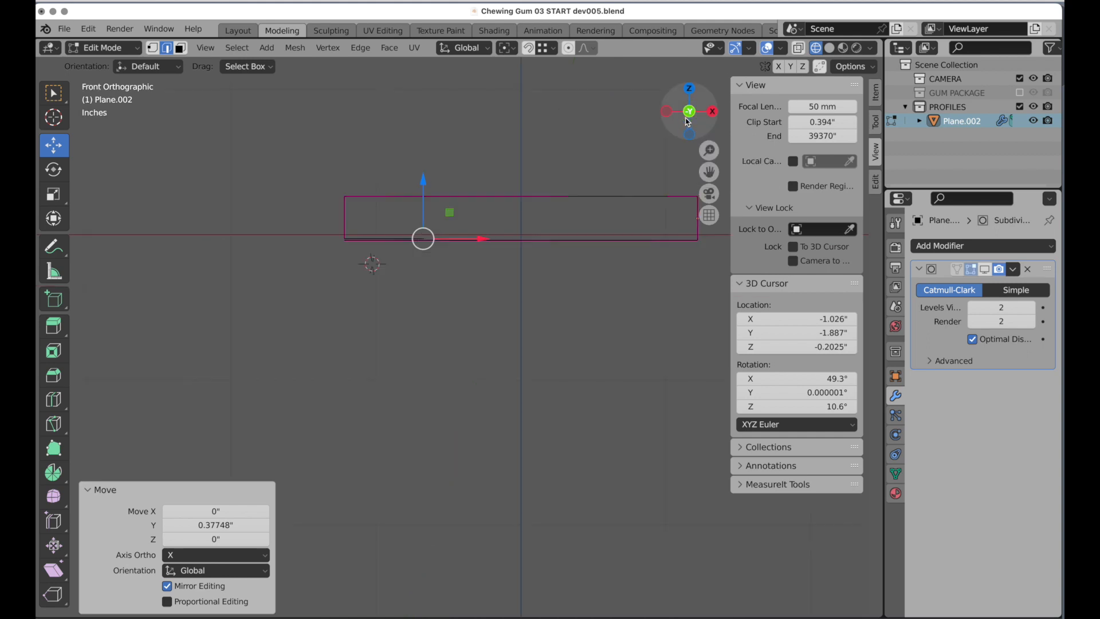
{"action": "middle_click_drag", "start_coordinate": [476, 275], "coordinate": [471, 343], "text": "shift"}
{"action": "middle_click_drag", "start_coordinate": [521, 296], "coordinate": [517, 299]}
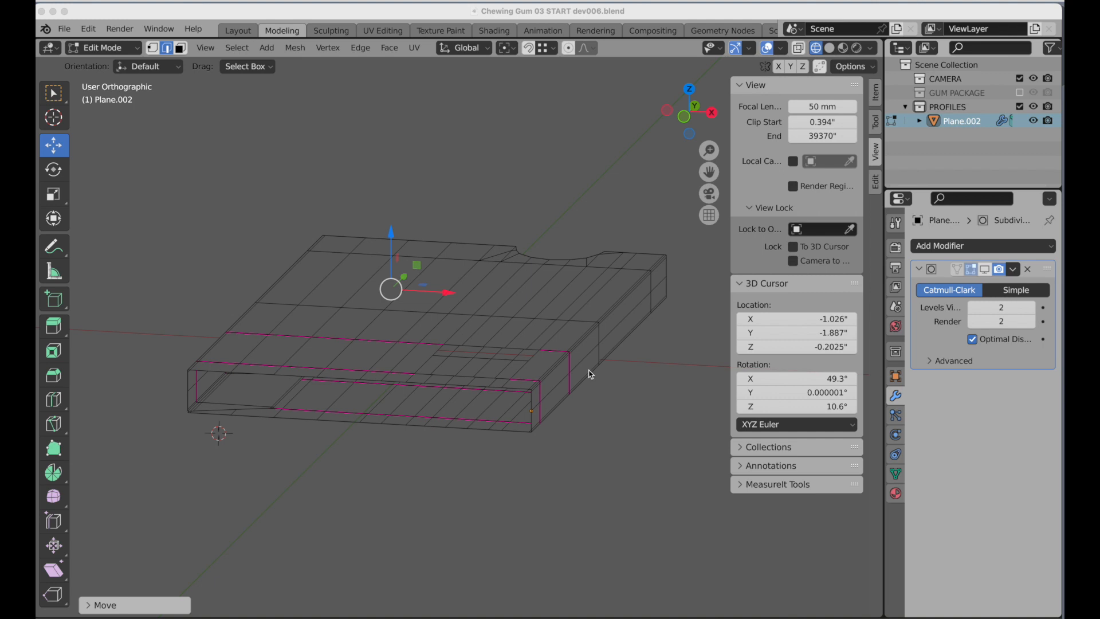
Step: Switch to the UV Editing workspace with the sleeve mesh seen at an angle
{"action": "left_click", "coordinate": [396, 33]}
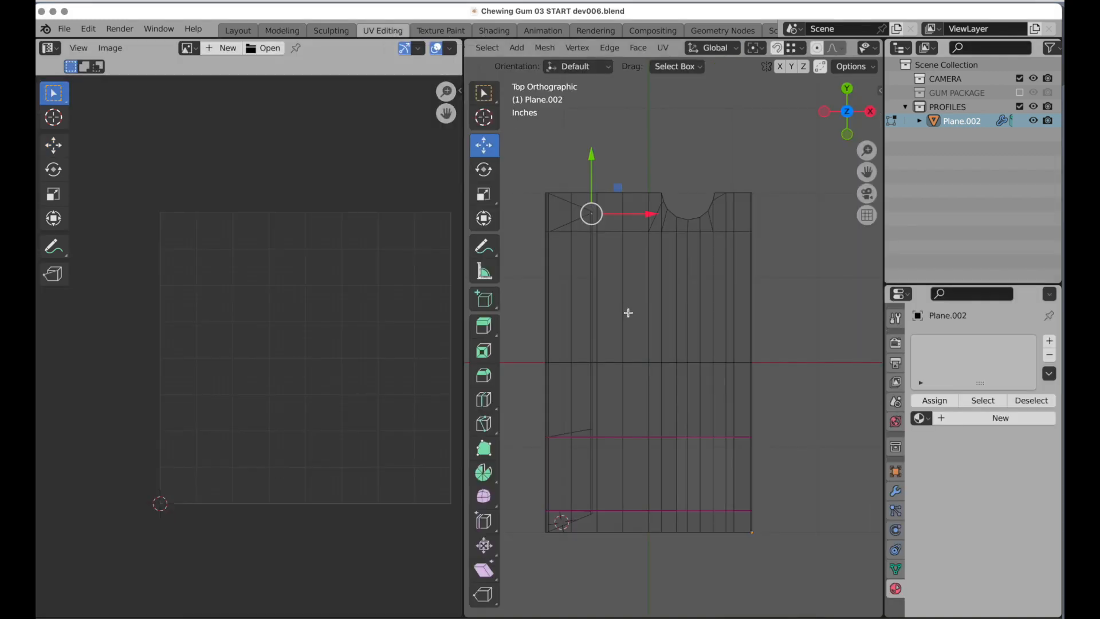
{"action": "middle_click_drag", "start_coordinate": [599, 361], "coordinate": [621, 271]}
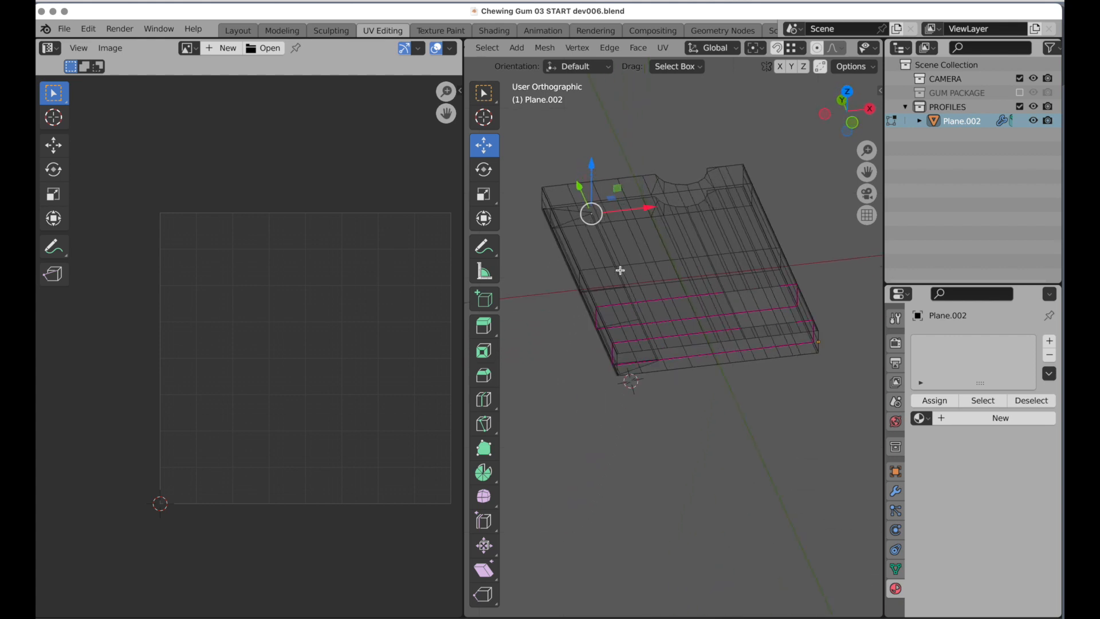
Step: Select the entire sleeve mesh and unwrap it into the UV layout using its marked seams
{"action": "middle_click_drag", "start_coordinate": [629, 346], "coordinate": [711, 375]}
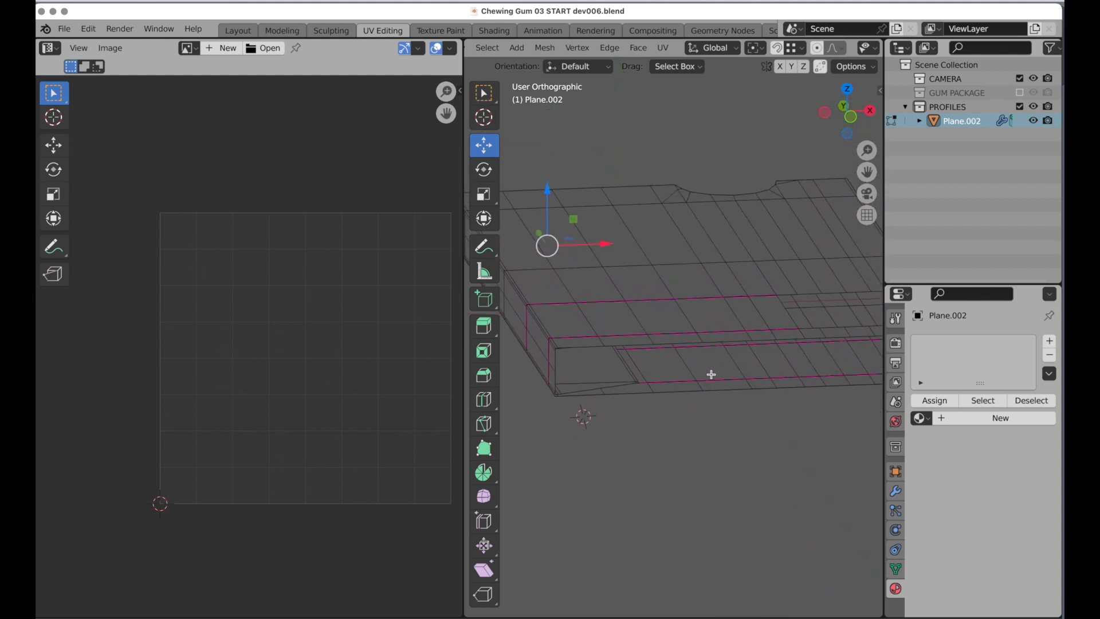
{"action": "key", "text": "a"}
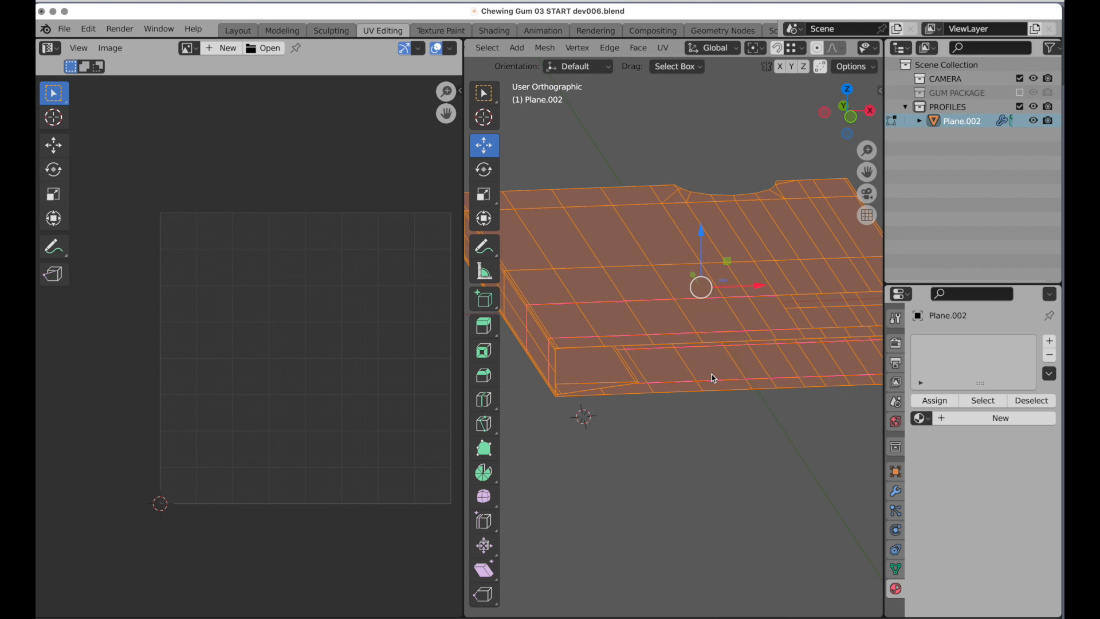
{"action": "left_click", "coordinate": [665, 48]}
{"action": "left_click", "coordinate": [669, 65]}
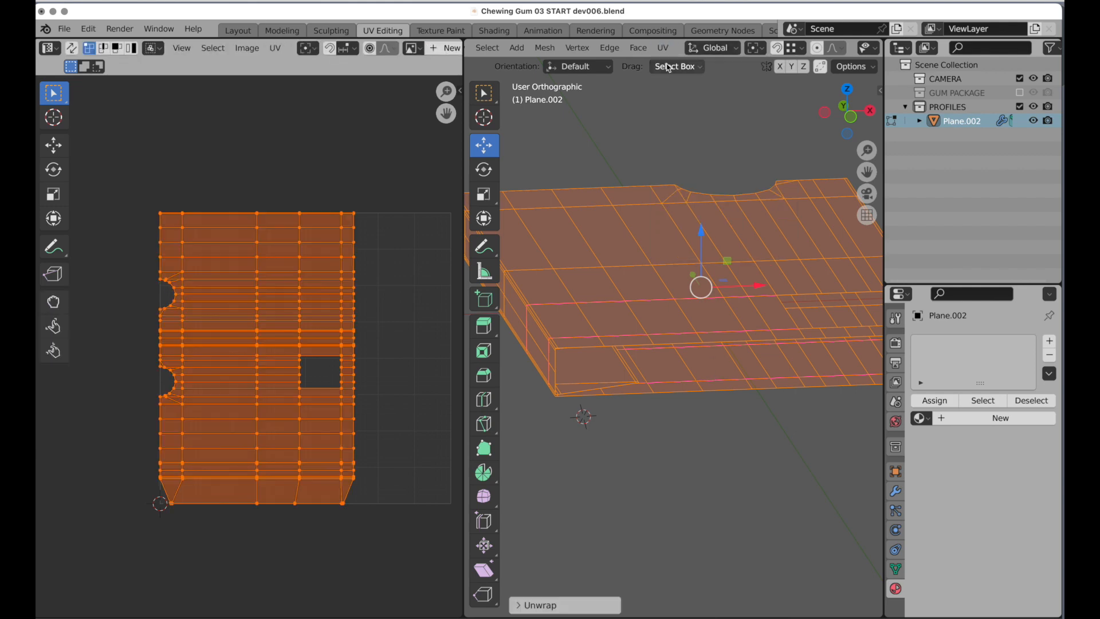
{"action": "left_click", "coordinate": [538, 606]}
Step: In the Modeling workspace, add a Solidify modifier to the sleeve with a thickness of 0.008"
{"action": "left_click", "coordinate": [271, 32]}
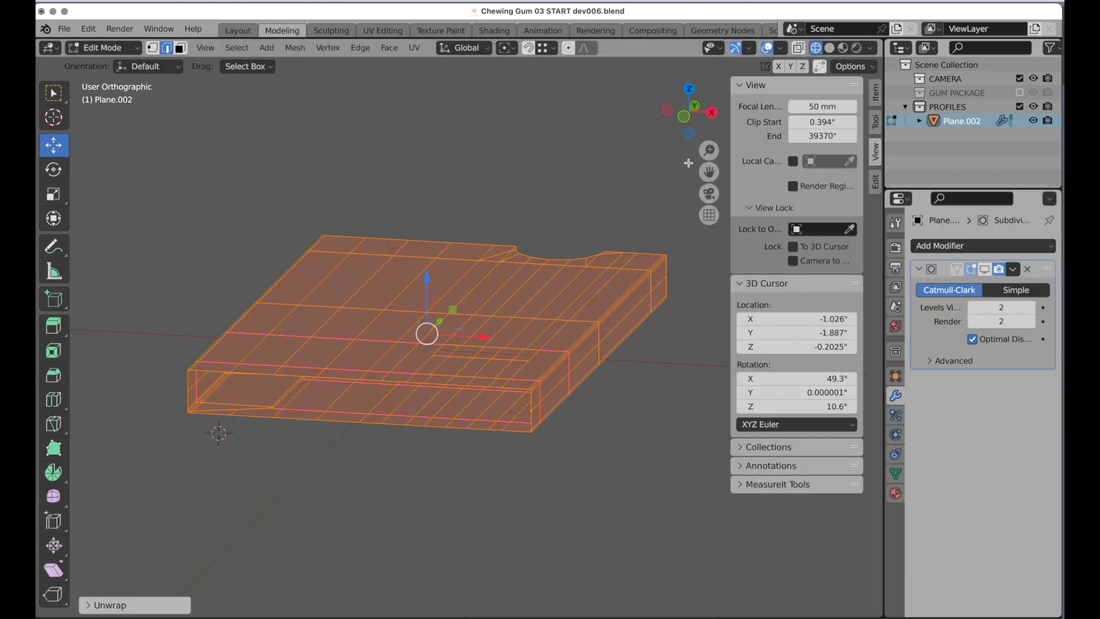
{"action": "left_click", "coordinate": [684, 117]}
{"action": "middle_click_drag", "start_coordinate": [355, 305], "coordinate": [344, 315], "text": "shift"}
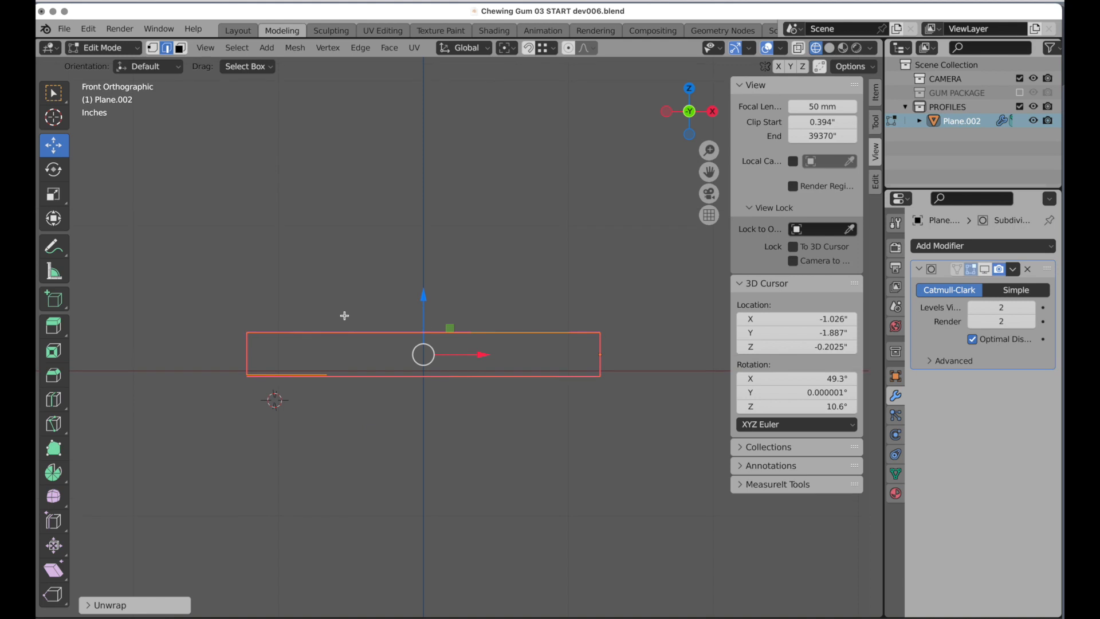
{"action": "middle_click_drag", "start_coordinate": [280, 379], "coordinate": [467, 243], "text": "ctrl"}
{"action": "middle_click_drag", "start_coordinate": [459, 250], "coordinate": [500, 276], "text": "shift"}
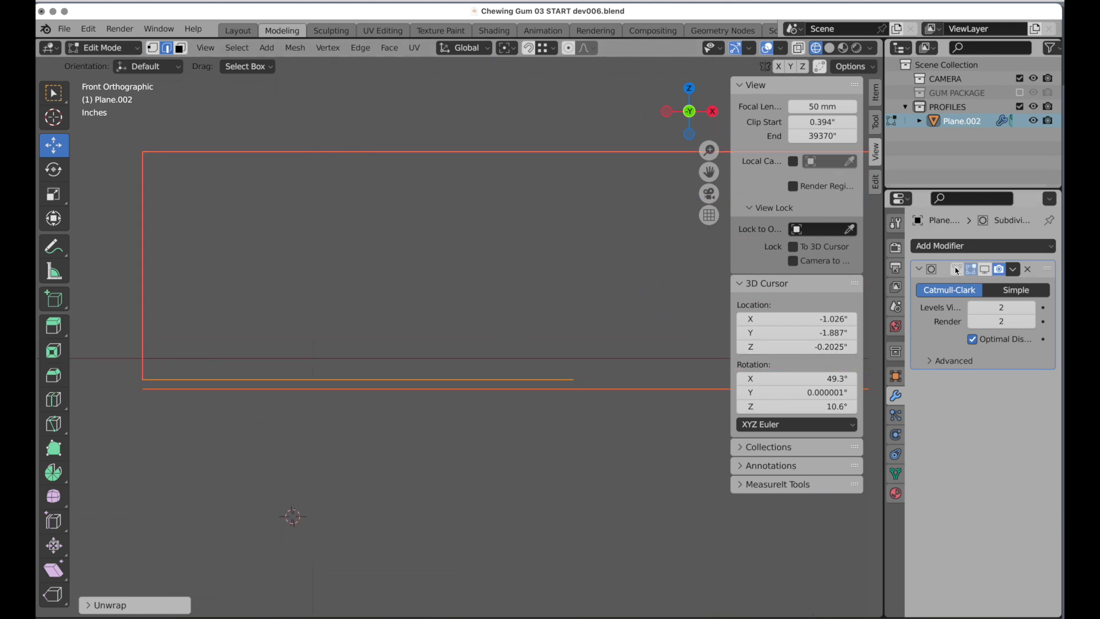
{"action": "left_click", "coordinate": [973, 249]}
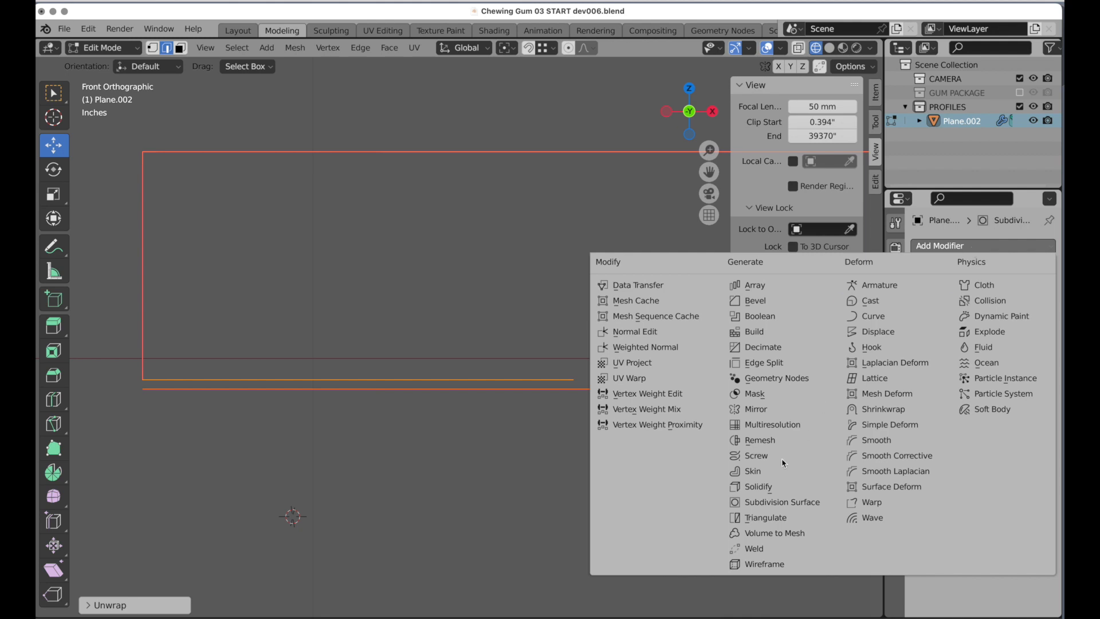
{"action": "left_click", "coordinate": [761, 487]}
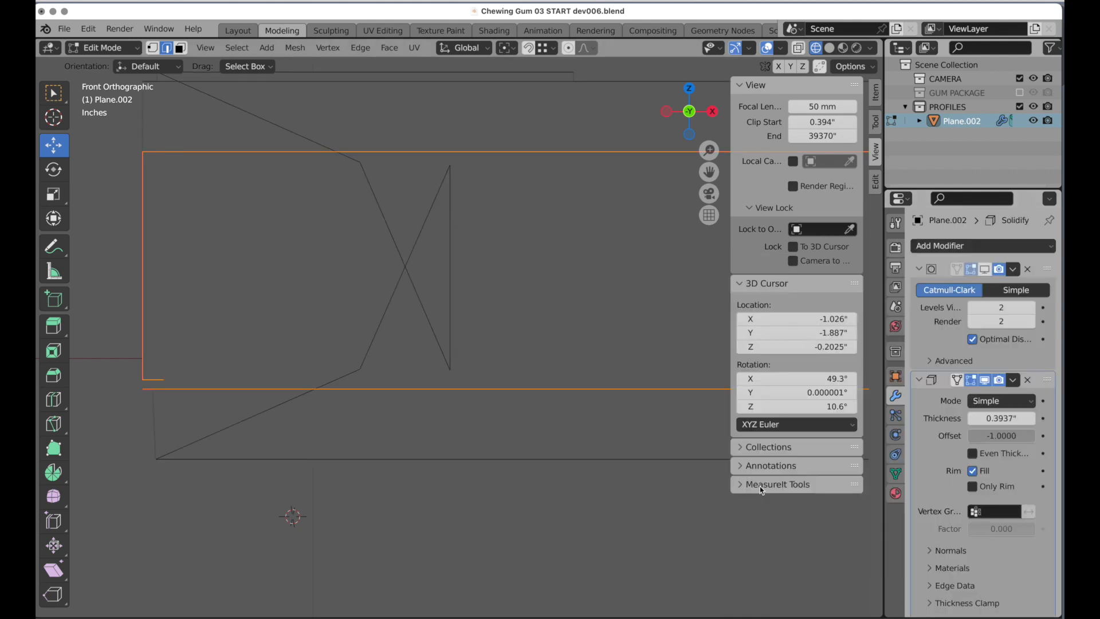
{"action": "double_click", "coordinate": [1003, 419]}
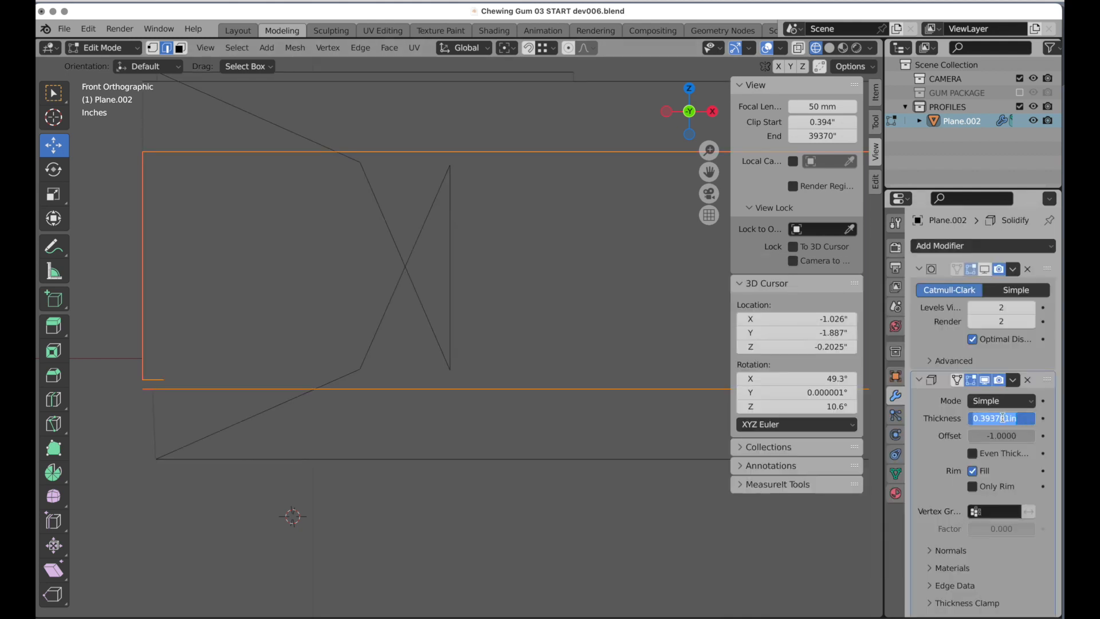
{"action": "type", "text": ".008"}
{"action": "key", "text": "Return"}
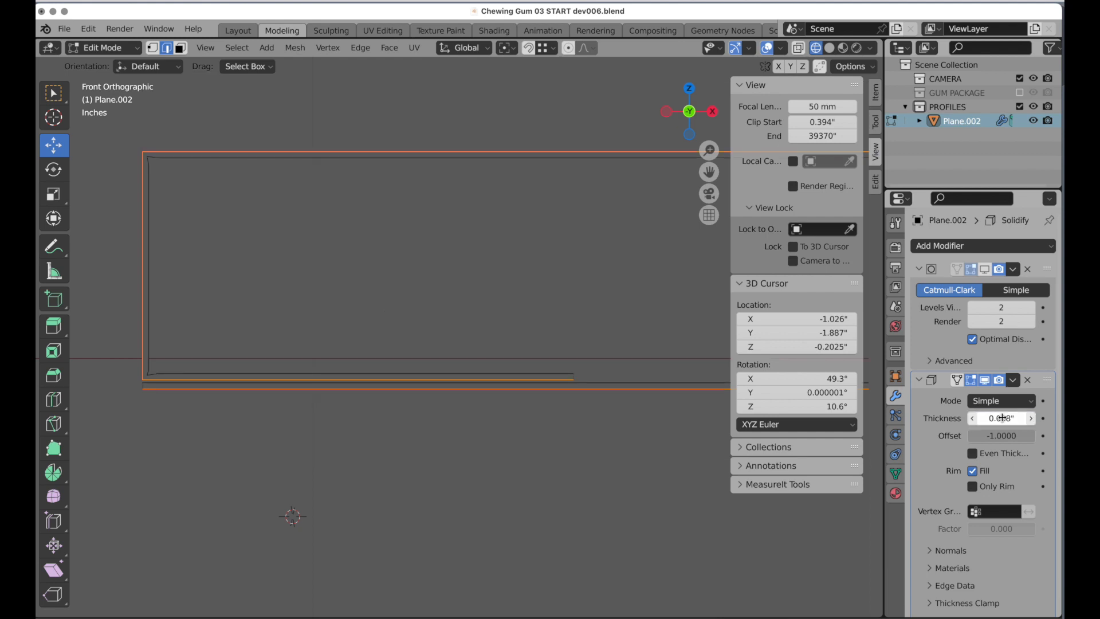
Step: Turn on viewport display of the Subdivision modifier while viewing the sleeve's thickened corners from the front
{"action": "scroll", "coordinate": [221, 332], "scroll_direction": "up", "scroll_amount": 3}
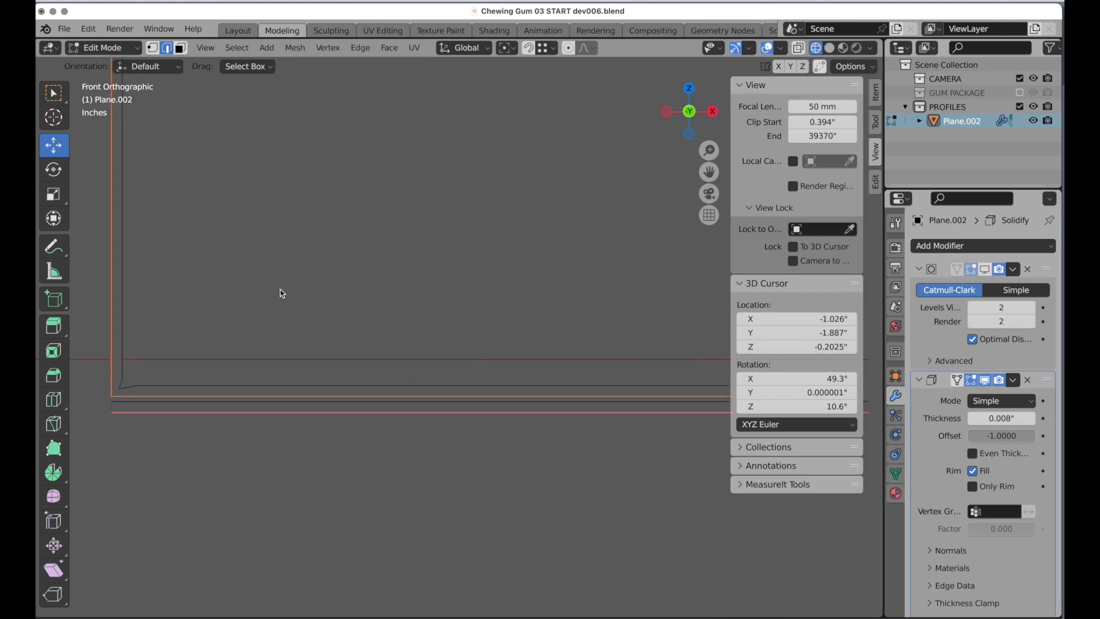
{"action": "scroll", "coordinate": [280, 290], "scroll_direction": "up", "scroll_amount": 1}
{"action": "middle_click_drag", "start_coordinate": [281, 292], "coordinate": [397, 438], "text": "shift"}
{"action": "scroll", "coordinate": [269, 453], "scroll_direction": "up", "scroll_amount": 1}
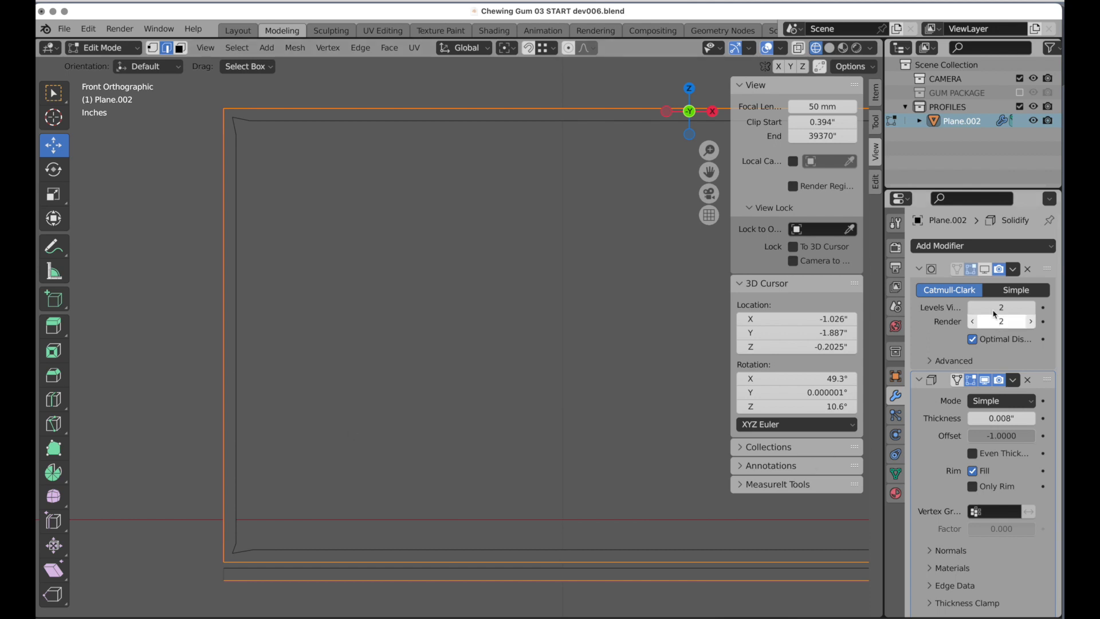
{"action": "left_click", "coordinate": [990, 270]}
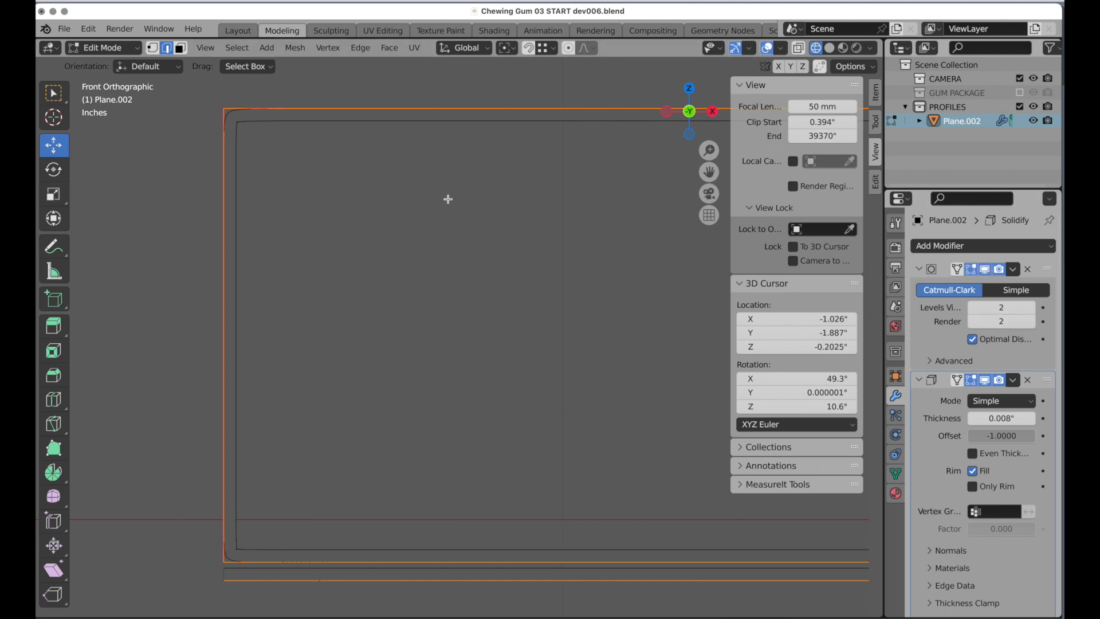
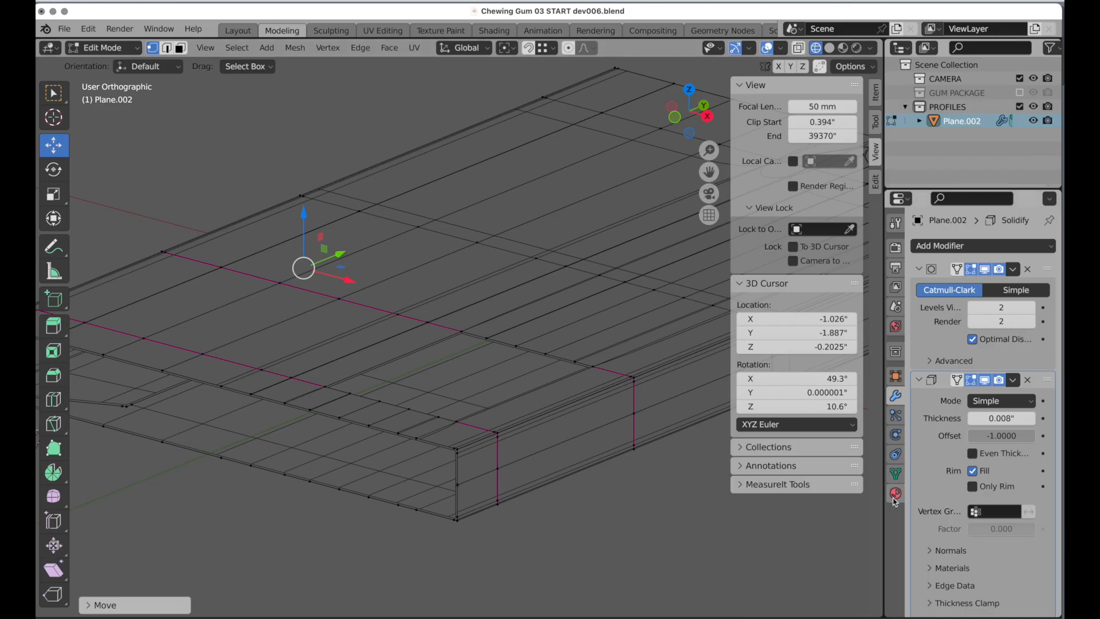
Step: Add two material slots to the sleeve and create a material named "Sleeve label" in the first one
{"action": "left_click", "coordinate": [895, 494]}
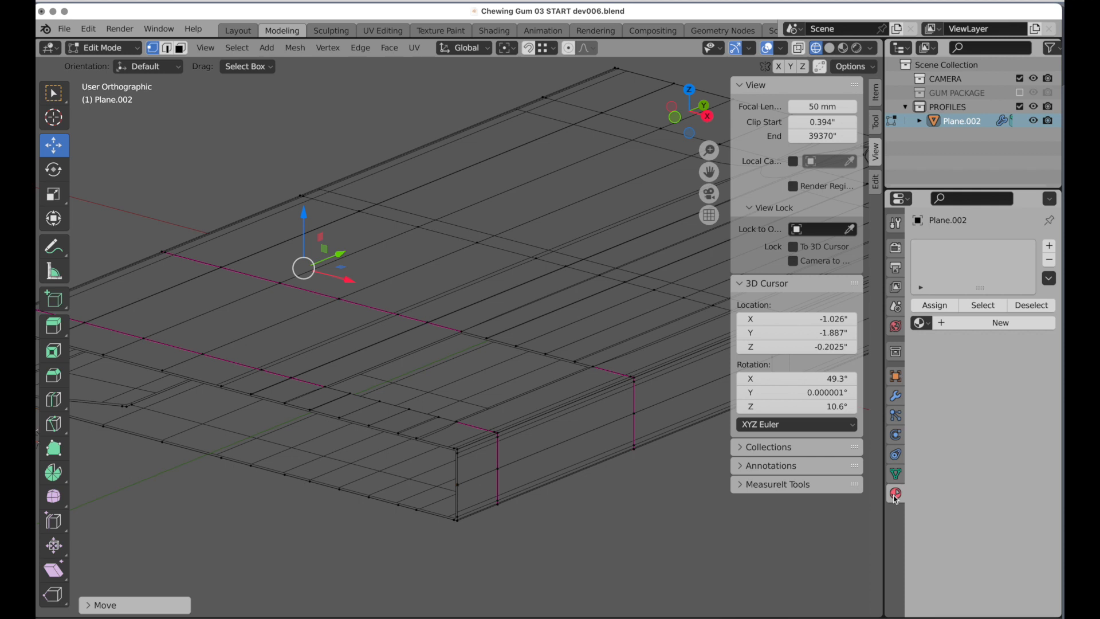
{"action": "left_click", "coordinate": [1050, 246]}
{"action": "left_click", "coordinate": [1050, 247]}
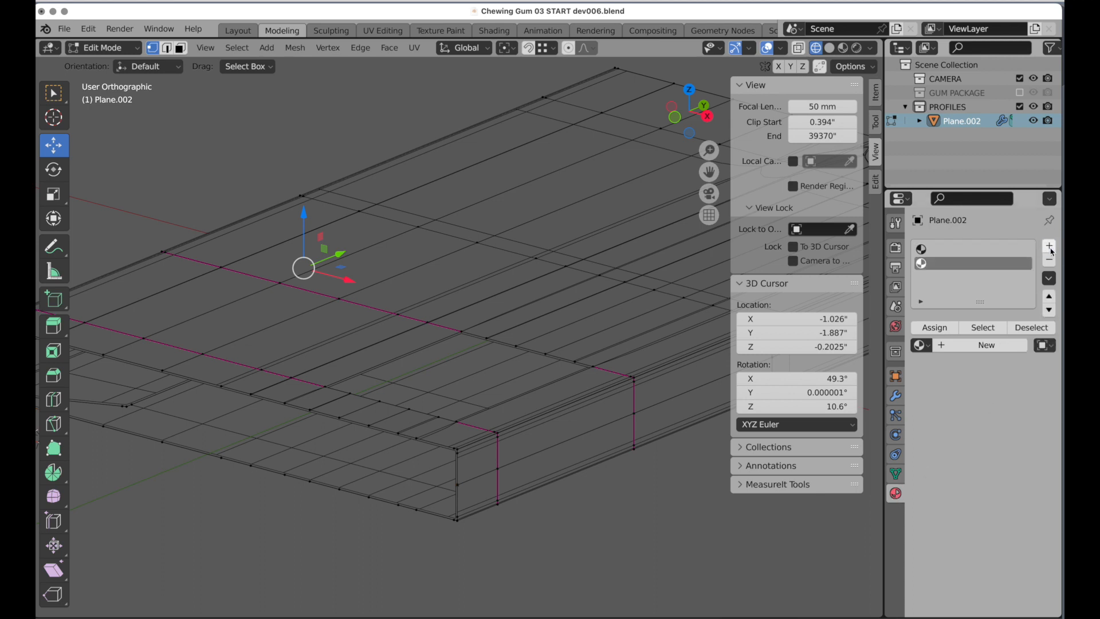
{"action": "left_click", "coordinate": [980, 250]}
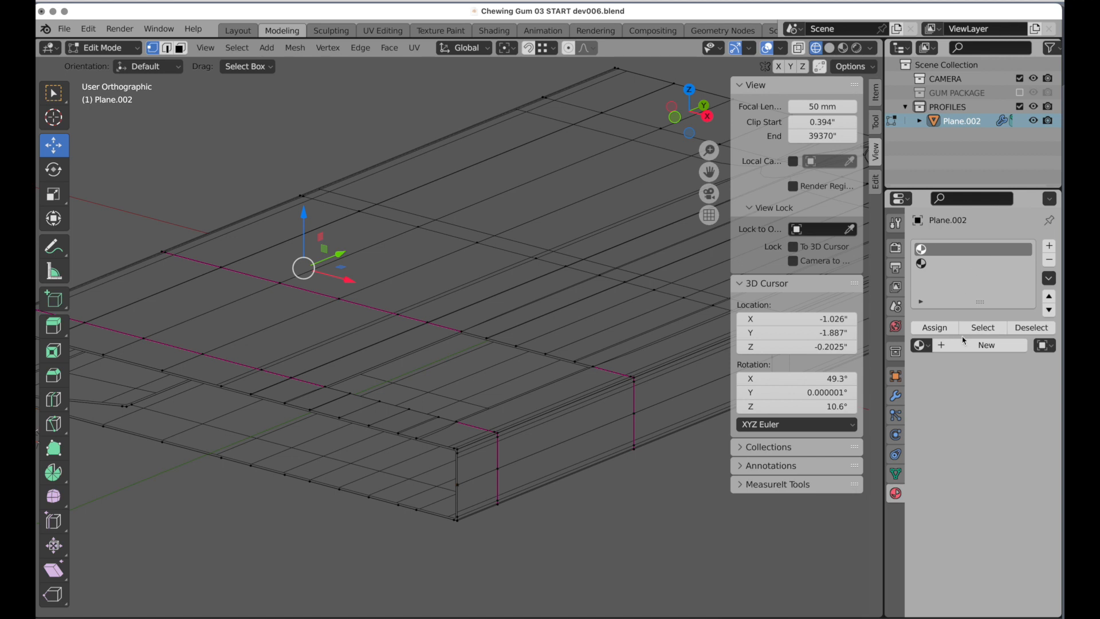
{"action": "left_click", "coordinate": [964, 344]}
{"action": "double_click", "coordinate": [955, 250]}
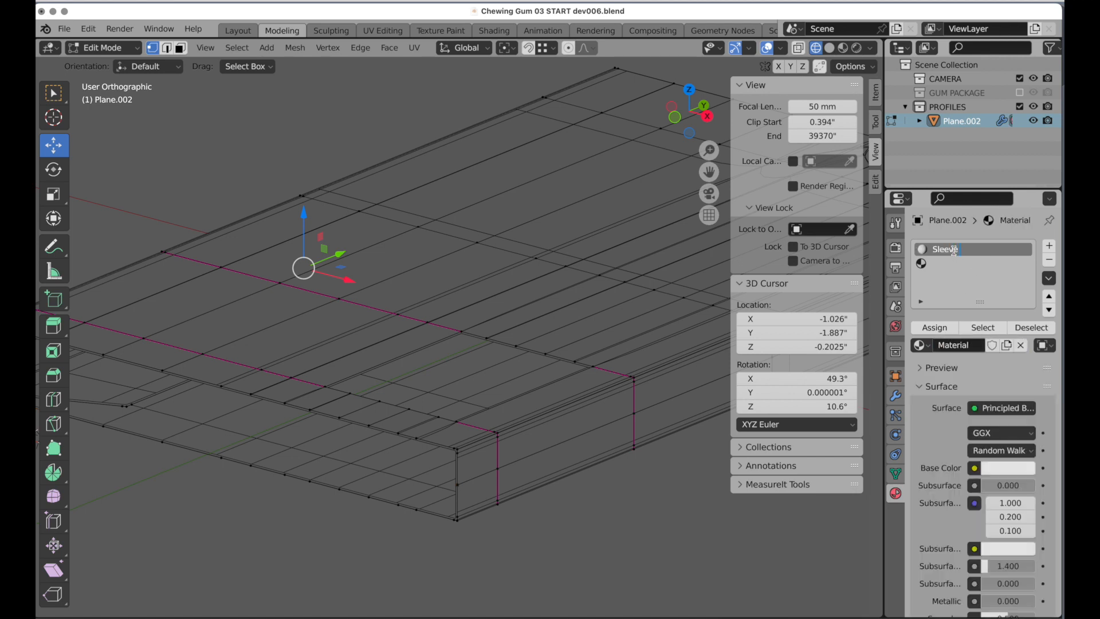
{"action": "type", "text": "Sleeve label"}
{"action": "key", "text": "Return"}
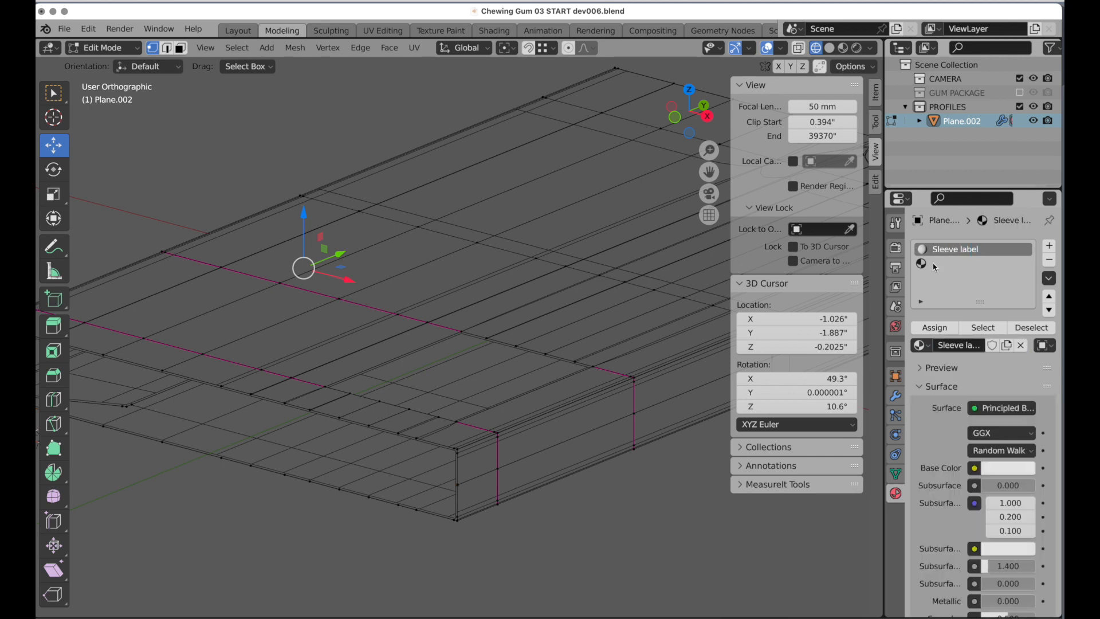
Step: Create a material named "White Paper" in the second material slot
{"action": "left_click", "coordinate": [936, 263]}
{"action": "left_click", "coordinate": [980, 345]}
{"action": "double_click", "coordinate": [967, 265]}
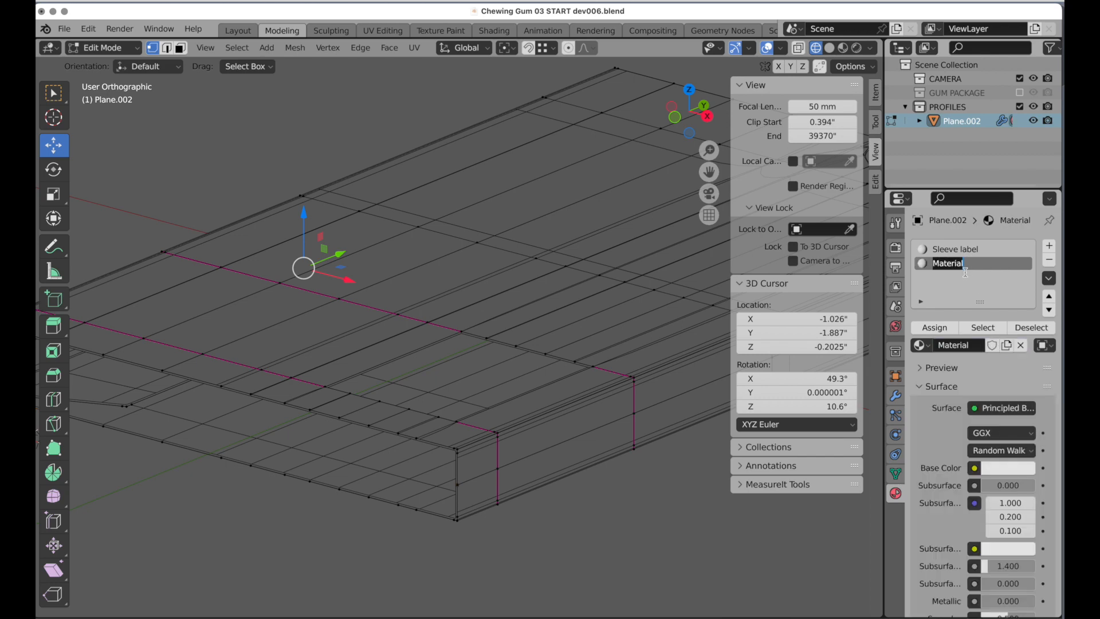
{"action": "type", "text": "White Paper"}
{"action": "key", "text": "Return"}
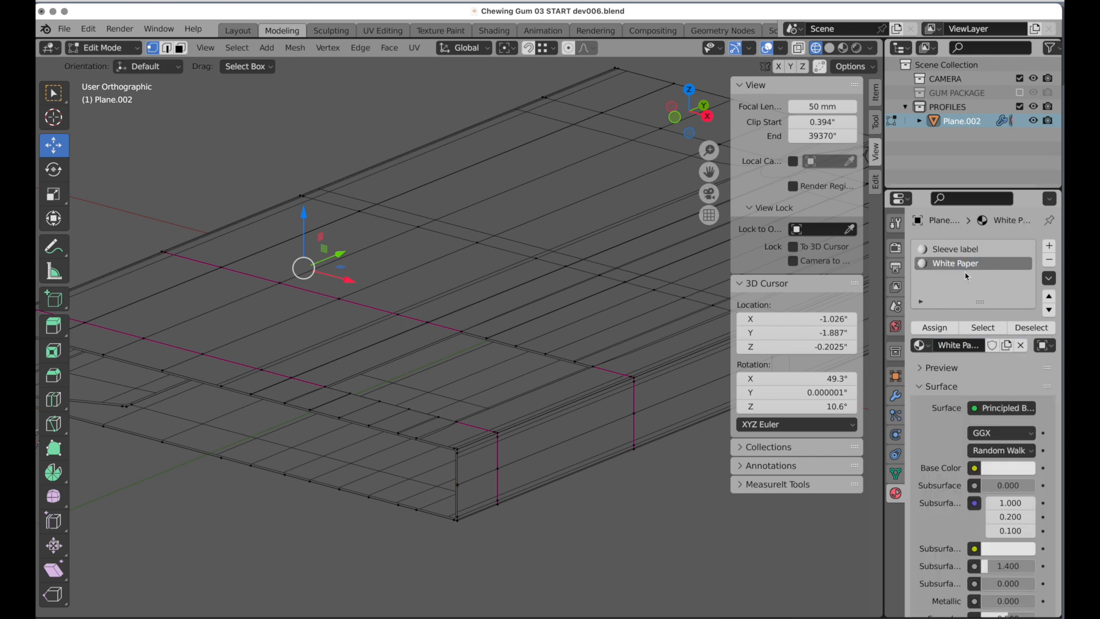
Step: Show the sleeve in material preview shading and set the Sleeve label material's base color to blue
{"action": "left_click", "coordinate": [958, 253]}
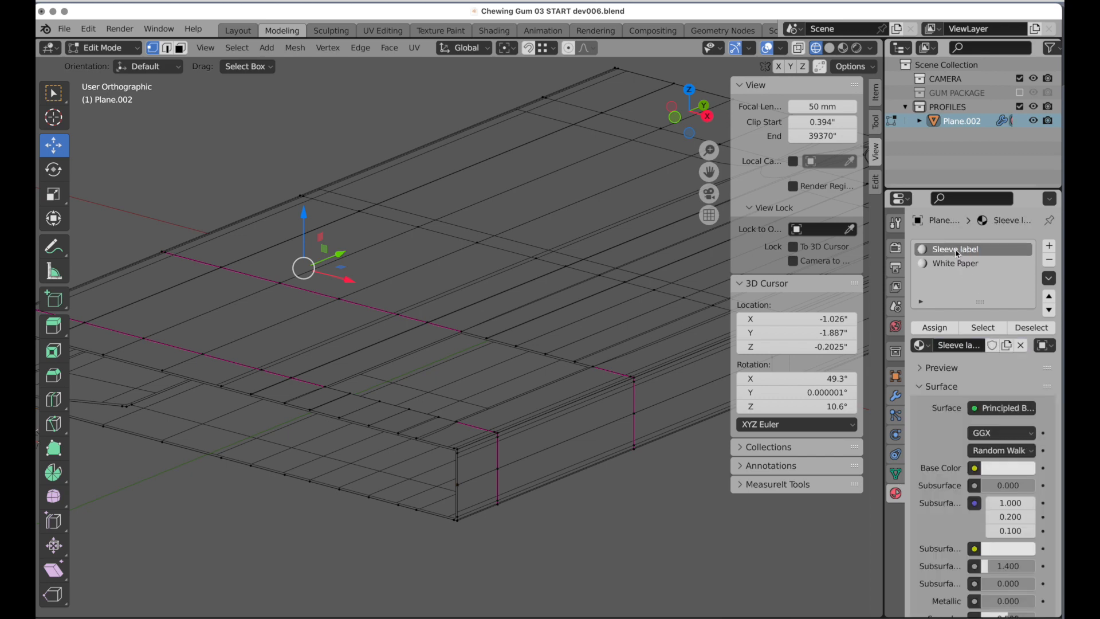
{"action": "left_click", "coordinate": [843, 48]}
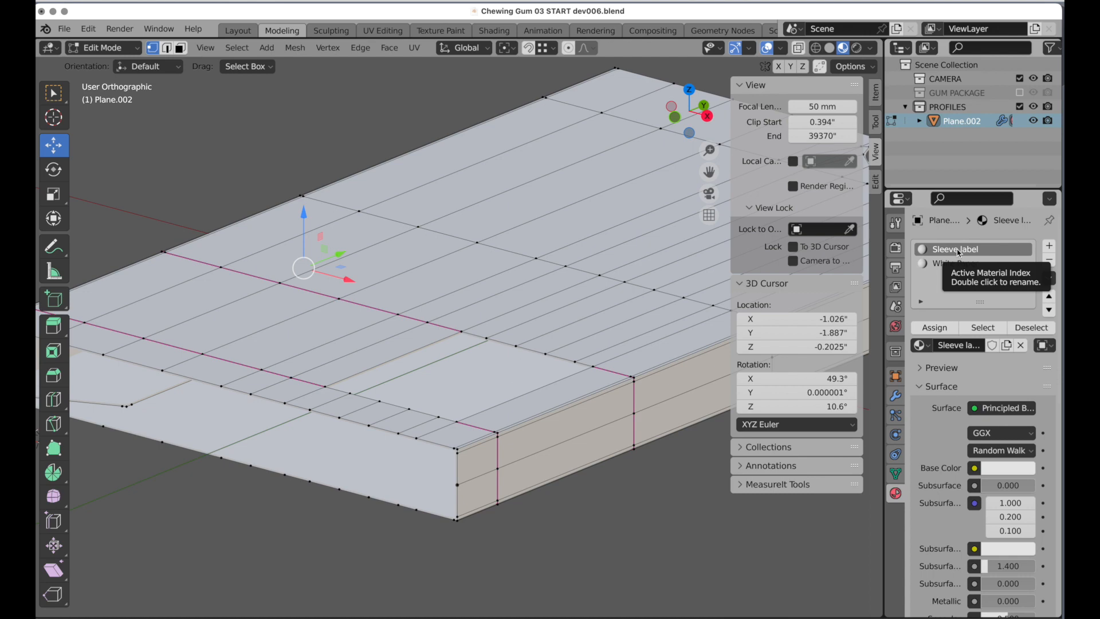
{"action": "left_click", "coordinate": [1009, 468]}
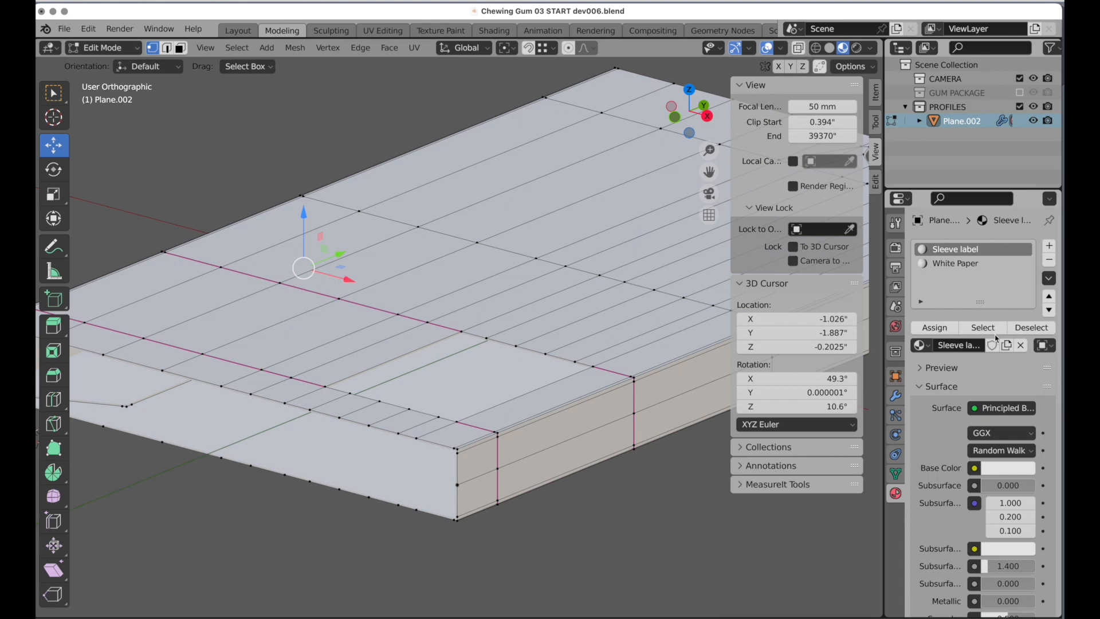
{"action": "left_click", "coordinate": [1001, 469]}
{"action": "left_click", "coordinate": [1000, 302]}
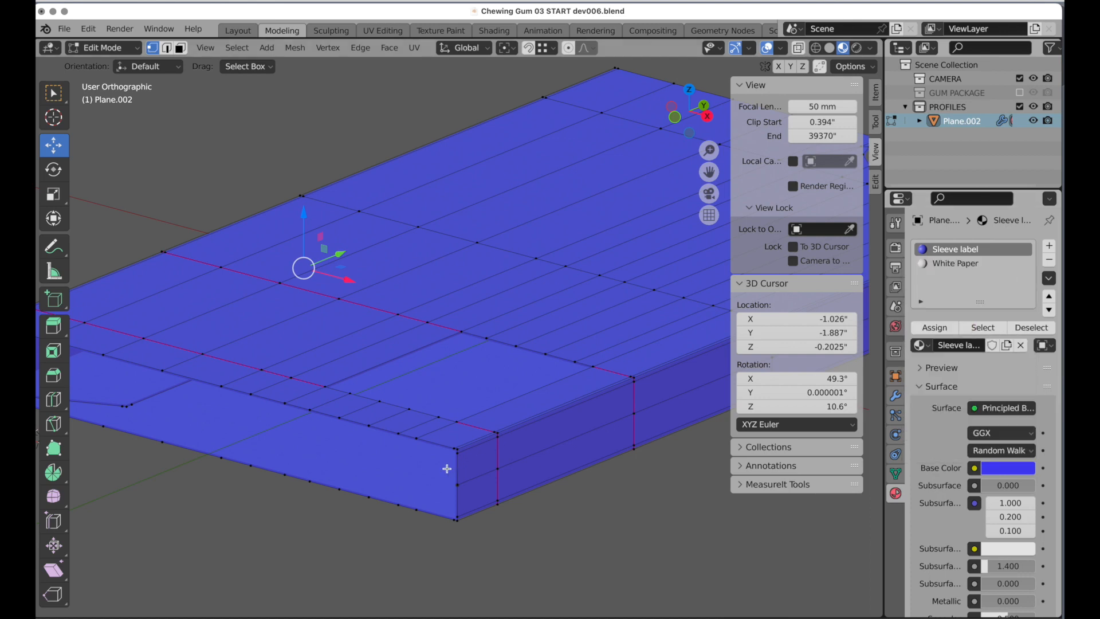
Step: Set the Solidify modifier's material index offset to 1 so the sleeve's inner faces use White Paper
{"action": "left_click", "coordinate": [896, 395]}
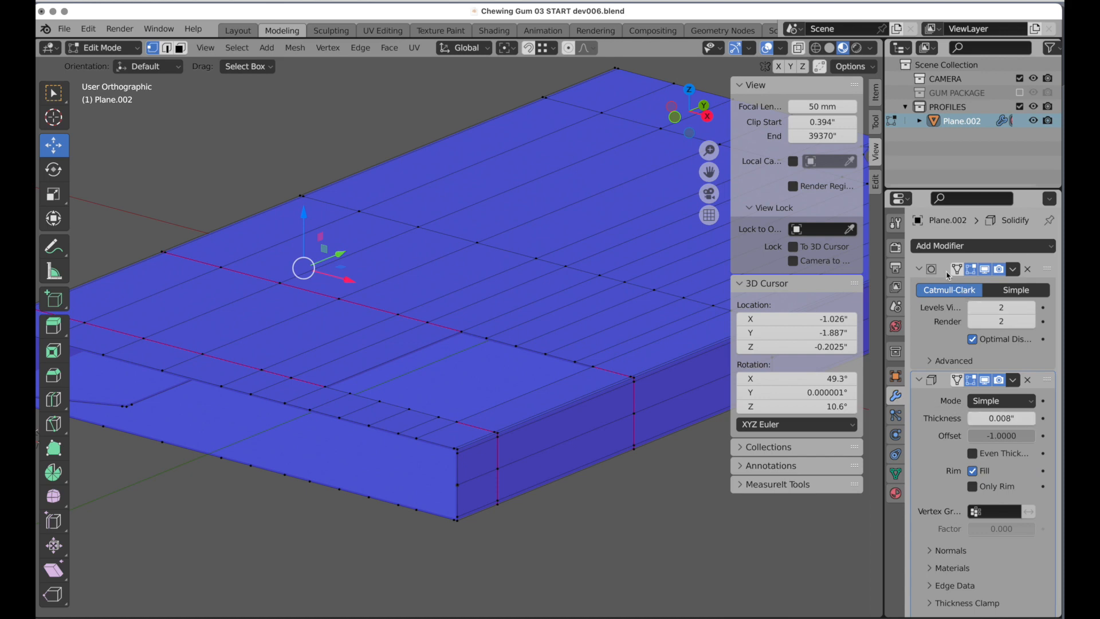
{"action": "left_click", "coordinate": [921, 269]}
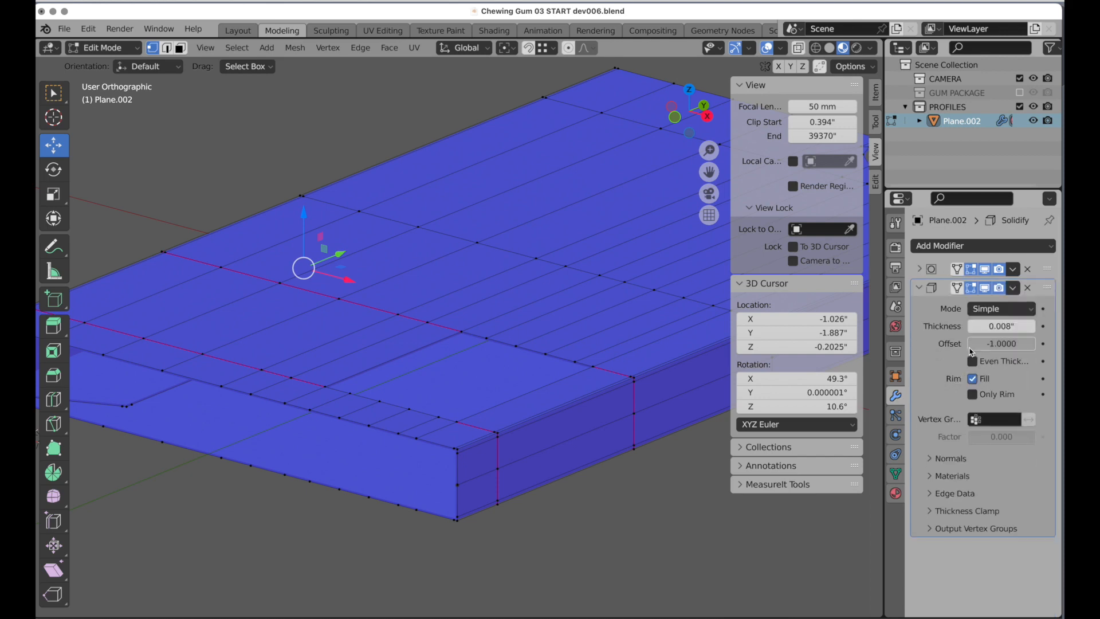
{"action": "left_click", "coordinate": [927, 477]}
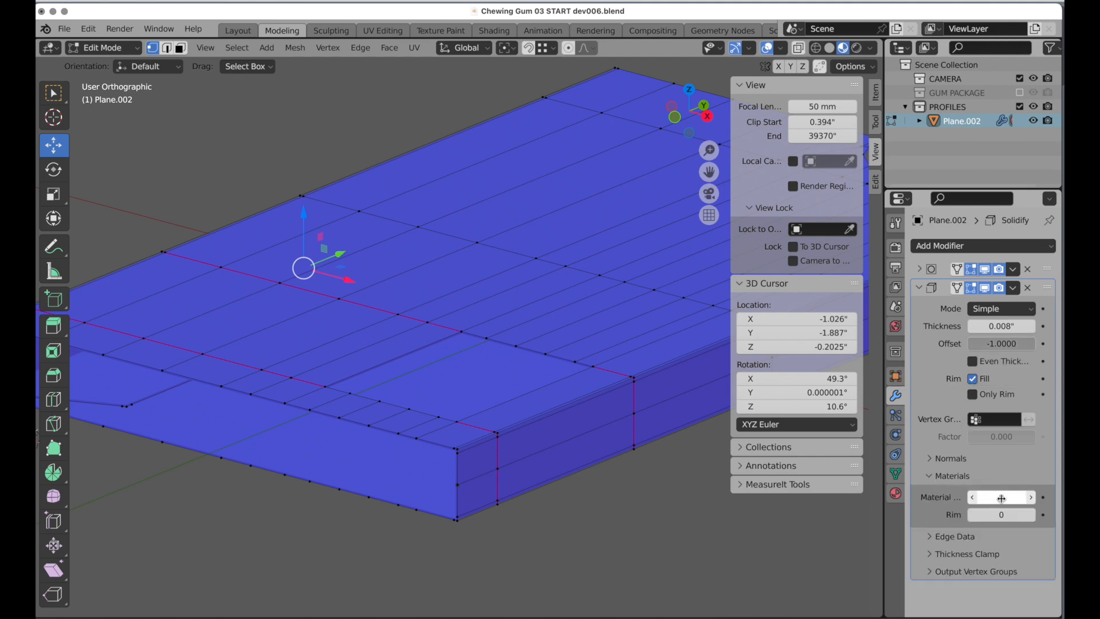
{"action": "left_click", "coordinate": [1010, 498]}
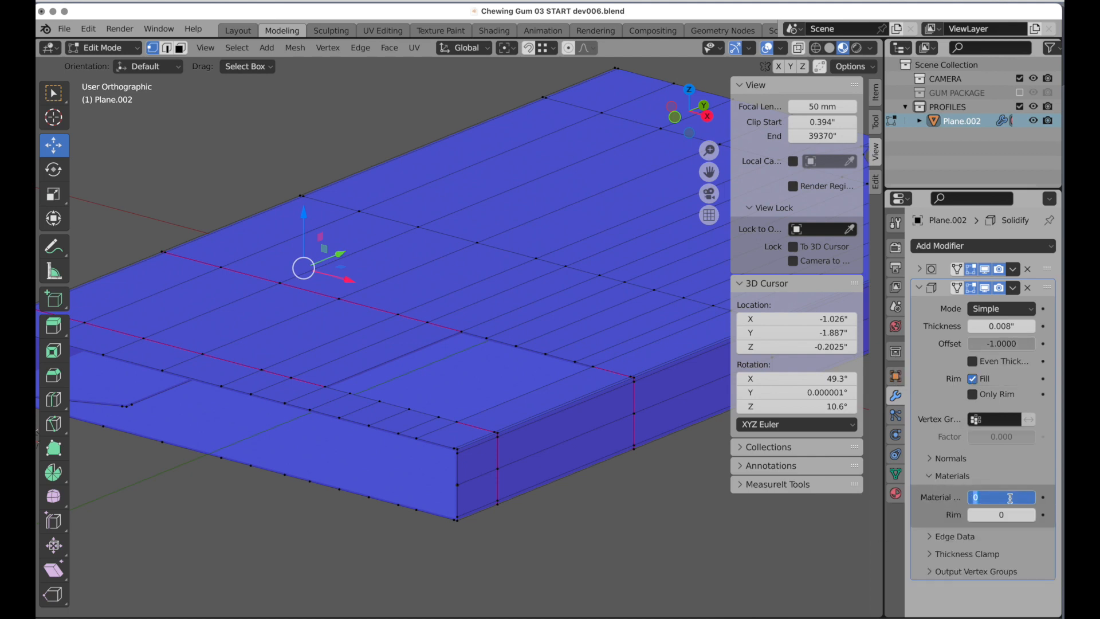
{"action": "type", "text": "1"}
{"action": "key", "text": "Return"}
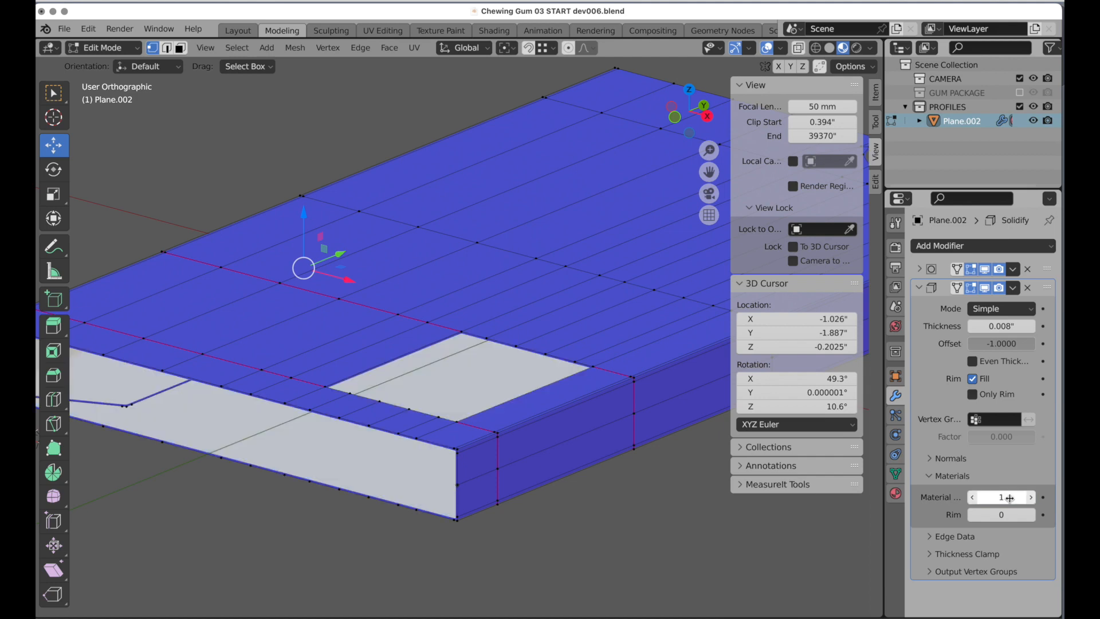
Step: Check the Sleeve label and White Paper slots against the sleeve's inner faces and thin rim at the front corner
{"action": "left_click", "coordinate": [896, 494]}
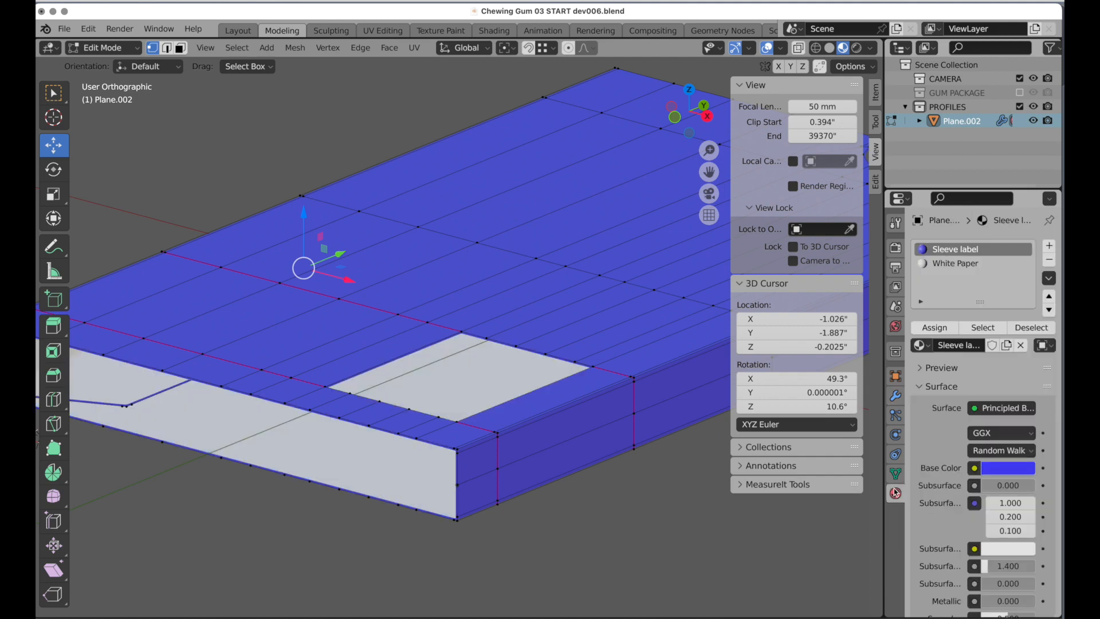
{"action": "left_click", "coordinate": [958, 269]}
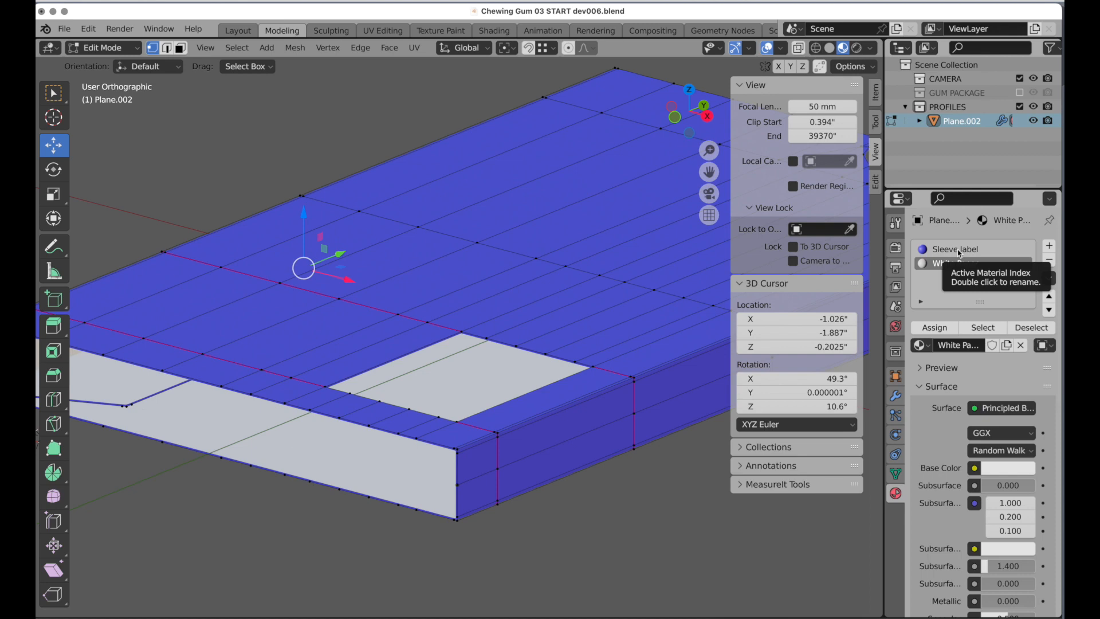
{"action": "scroll", "coordinate": [442, 523], "scroll_direction": "up", "scroll_amount": 6}
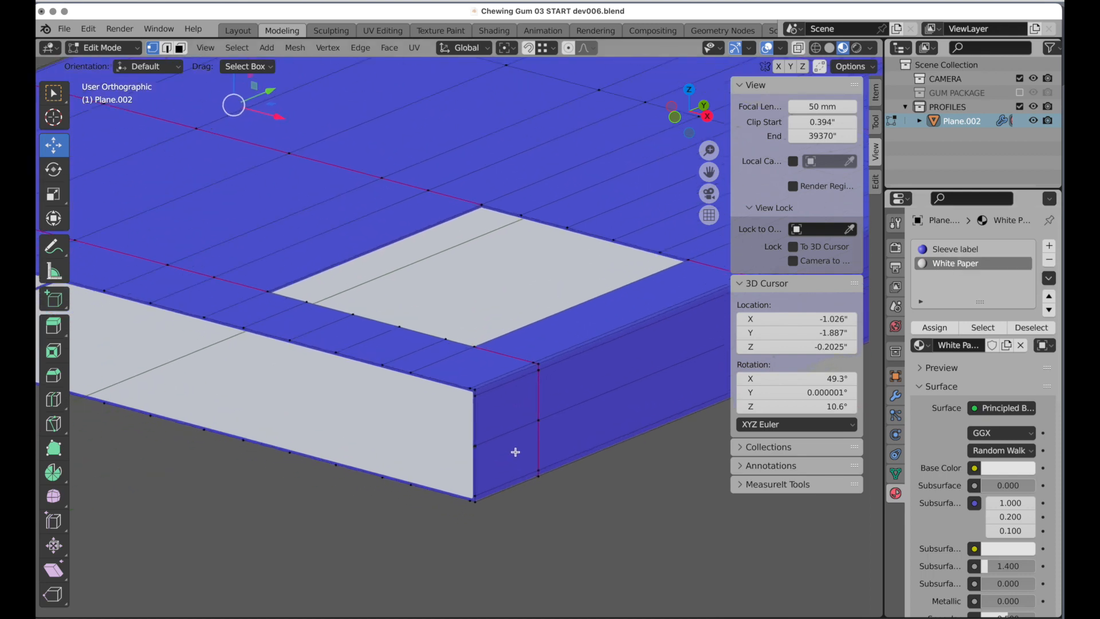
{"action": "scroll", "coordinate": [573, 384], "scroll_direction": "up", "scroll_amount": 5}
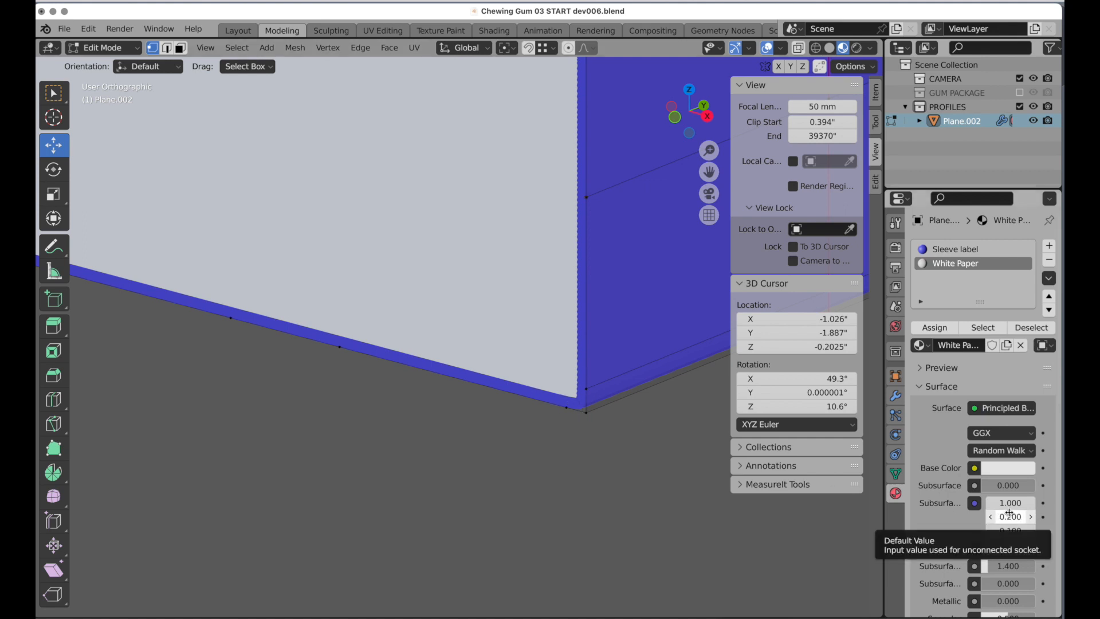
{"action": "scroll", "coordinate": [997, 504], "scroll_direction": "down", "scroll_amount": 3}
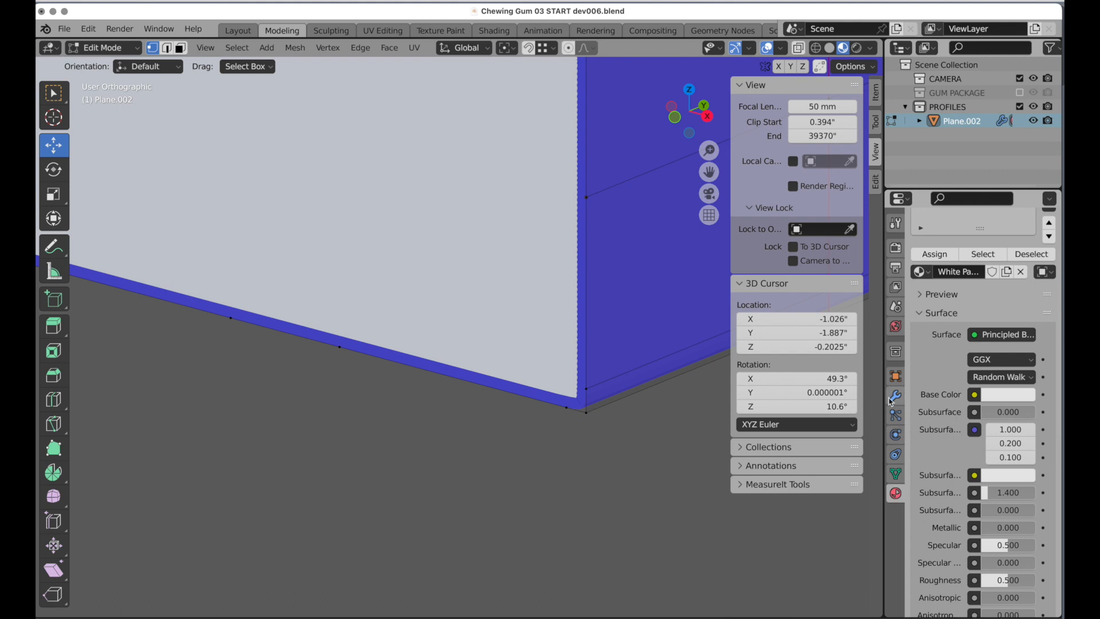
Step: Set the Solidify modifier's rim material offset to 1 and save an incremental copy as Chewing Gum 03 START dev007
{"action": "left_click", "coordinate": [895, 395]}
{"action": "left_click", "coordinate": [1002, 514]}
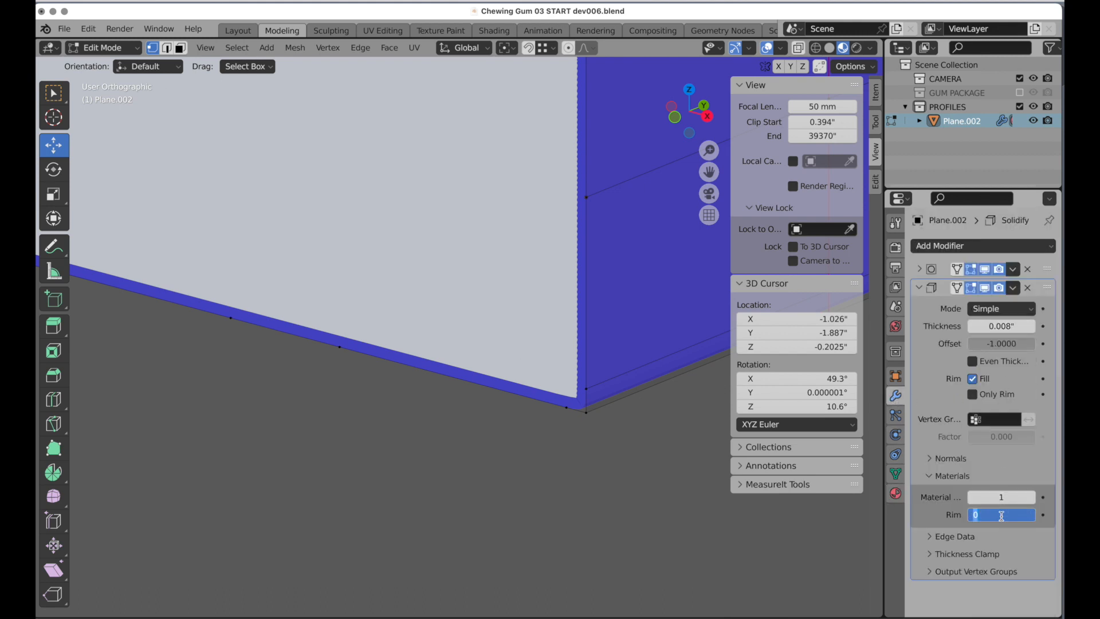
{"action": "type", "text": "1"}
{"action": "key", "text": "Return"}
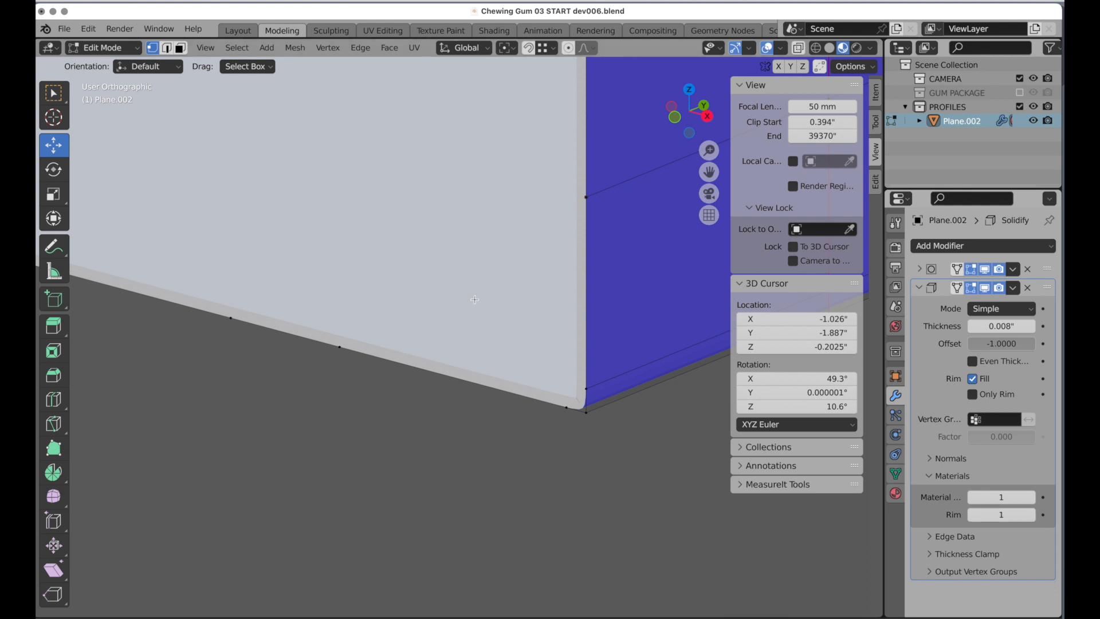
{"action": "scroll", "coordinate": [559, 212], "scroll_direction": "down", "scroll_amount": 6}
{"action": "scroll", "coordinate": [462, 263], "scroll_direction": "down", "scroll_amount": 8}
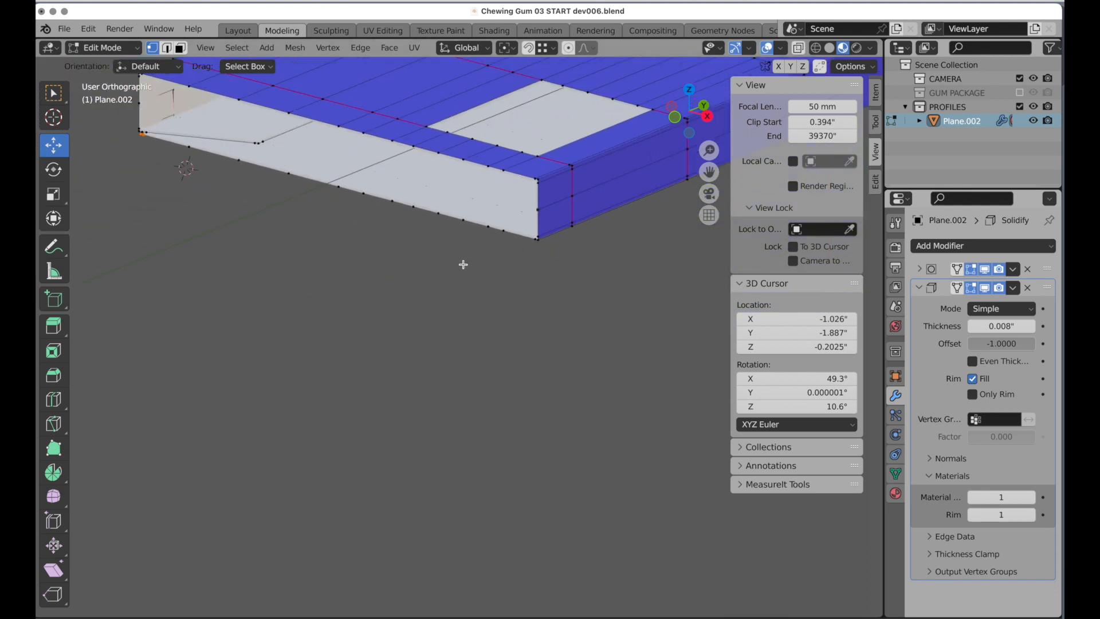
{"action": "key", "text": "ctrl+alt+s"}
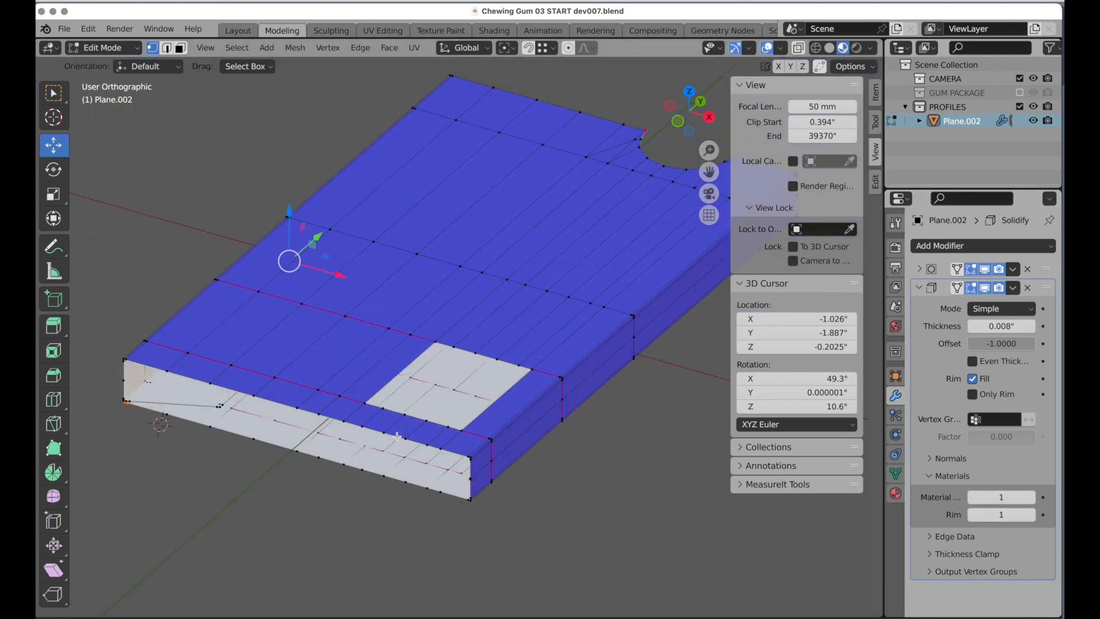
Step: Return to Object Mode and set the sleeve's origin to its geometry
{"action": "middle_click_drag", "start_coordinate": [396, 413], "coordinate": [417, 465], "text": "shift"}
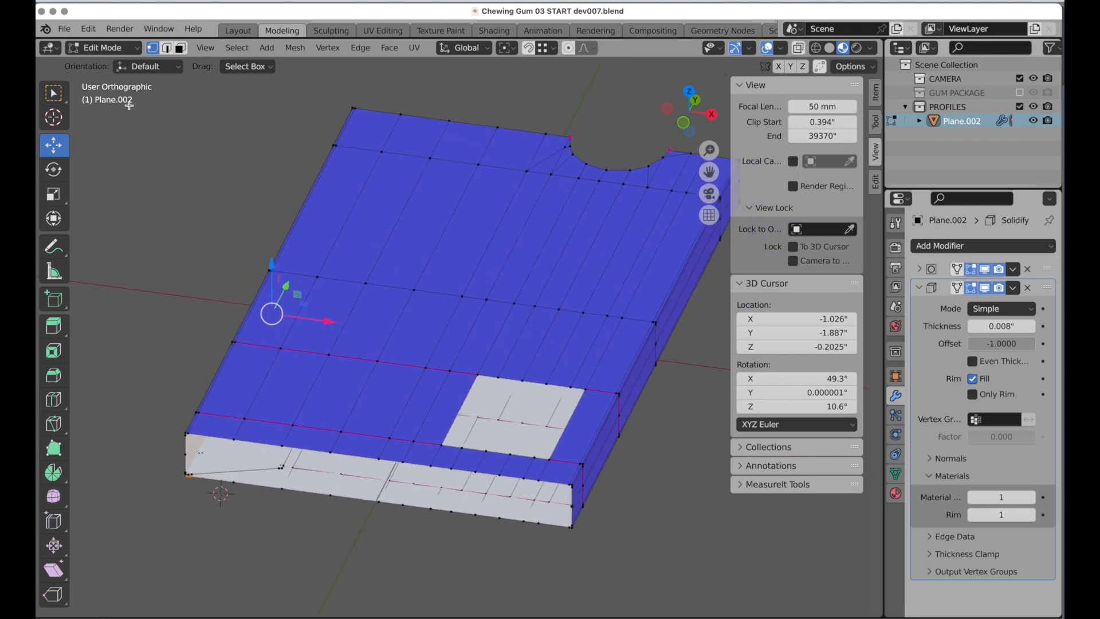
{"action": "left_click", "coordinate": [104, 49]}
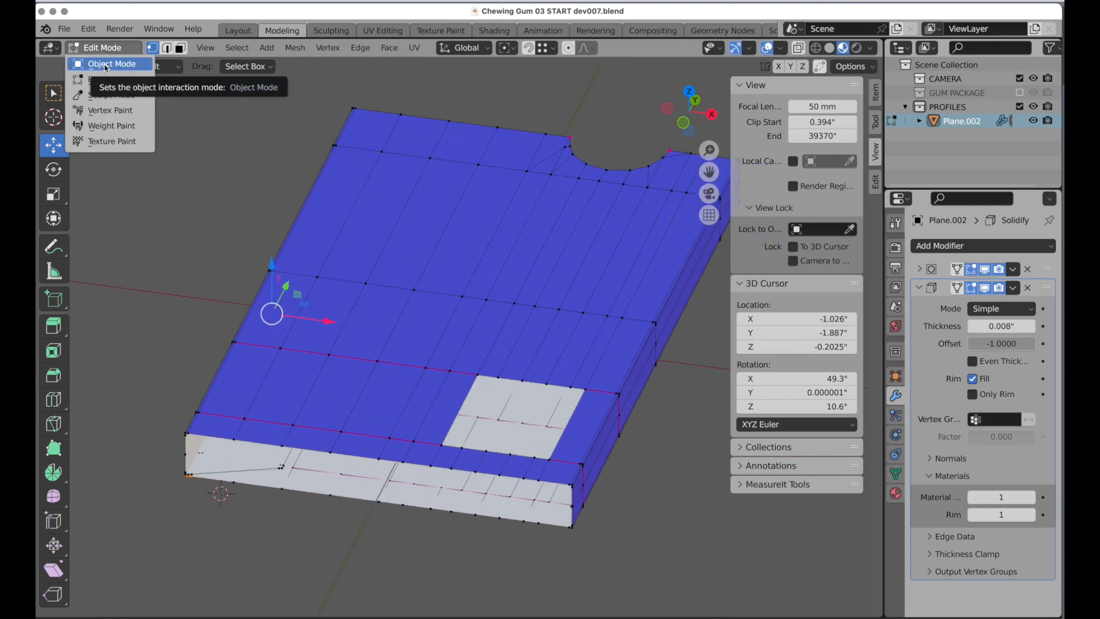
{"action": "left_click", "coordinate": [106, 65]}
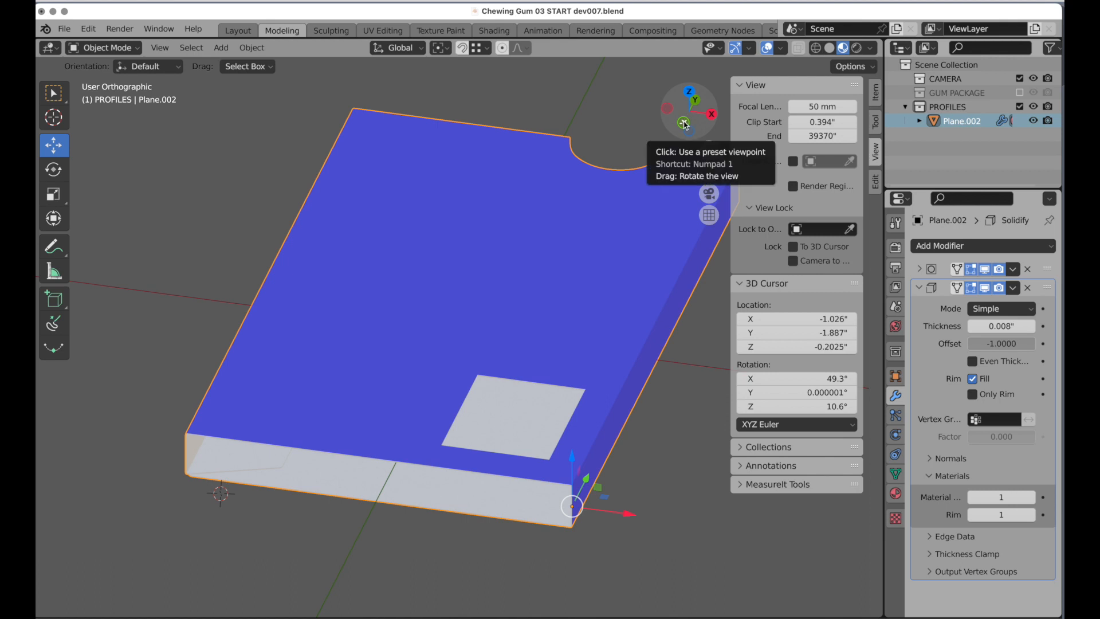
{"action": "left_click", "coordinate": [687, 121]}
{"action": "left_click", "coordinate": [252, 48]}
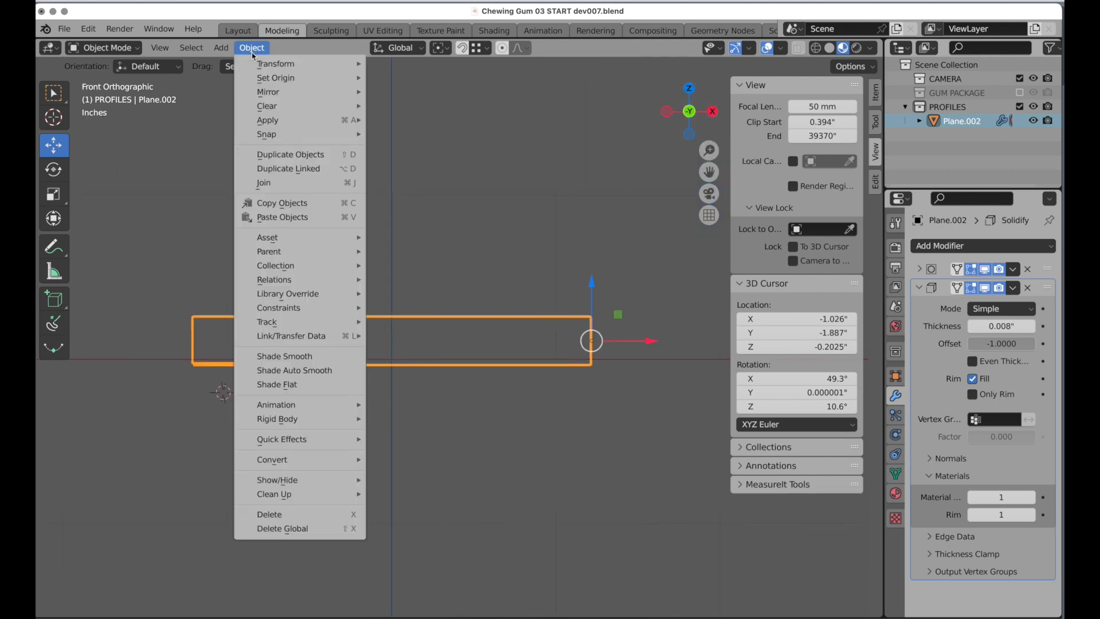
{"action": "mouse_move", "coordinate": [259, 79]}
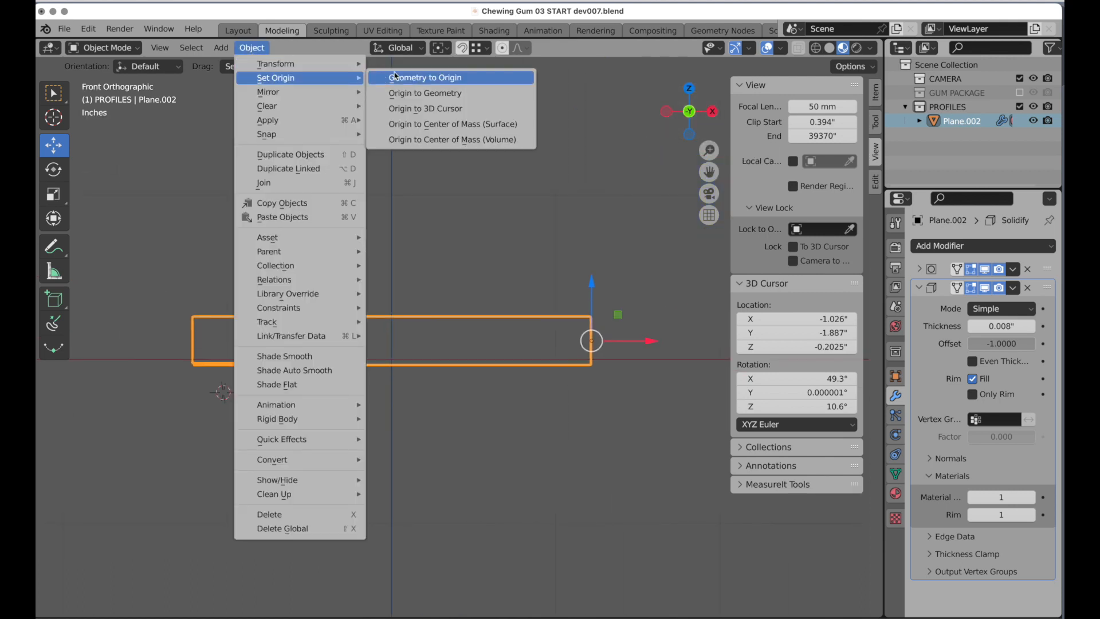
{"action": "left_click", "coordinate": [422, 94]}
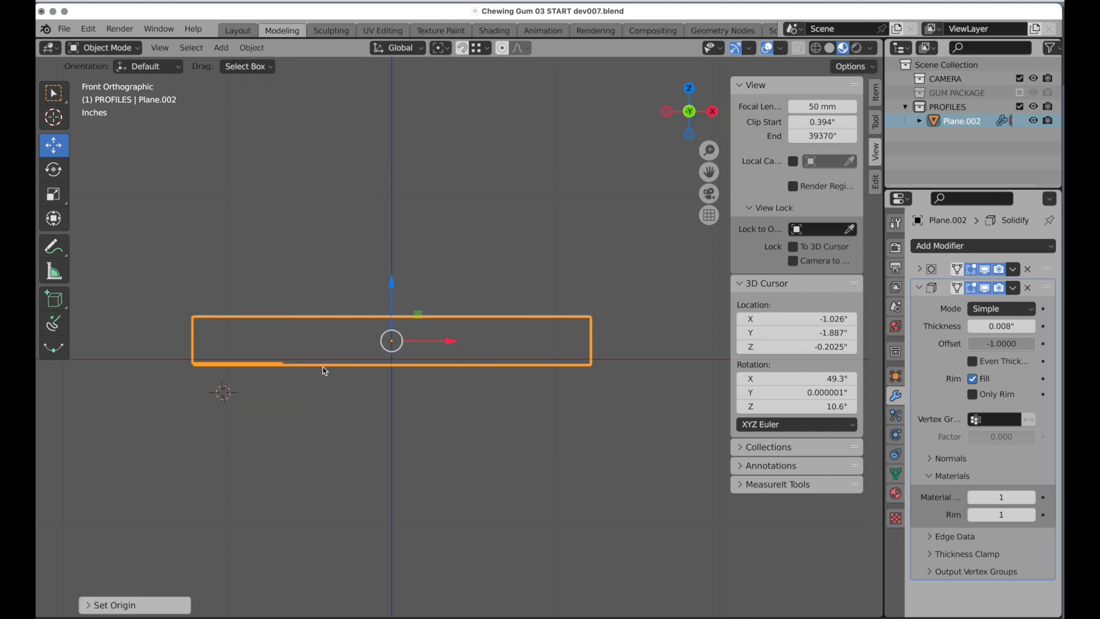
Step: In Edit Mode with wireframe shading, add one lengthwise loop cut through the middle of the sleeve's folded inner flap
{"action": "middle_click_drag", "start_coordinate": [322, 366], "coordinate": [270, 399]}
{"action": "key", "text": "Tab"}
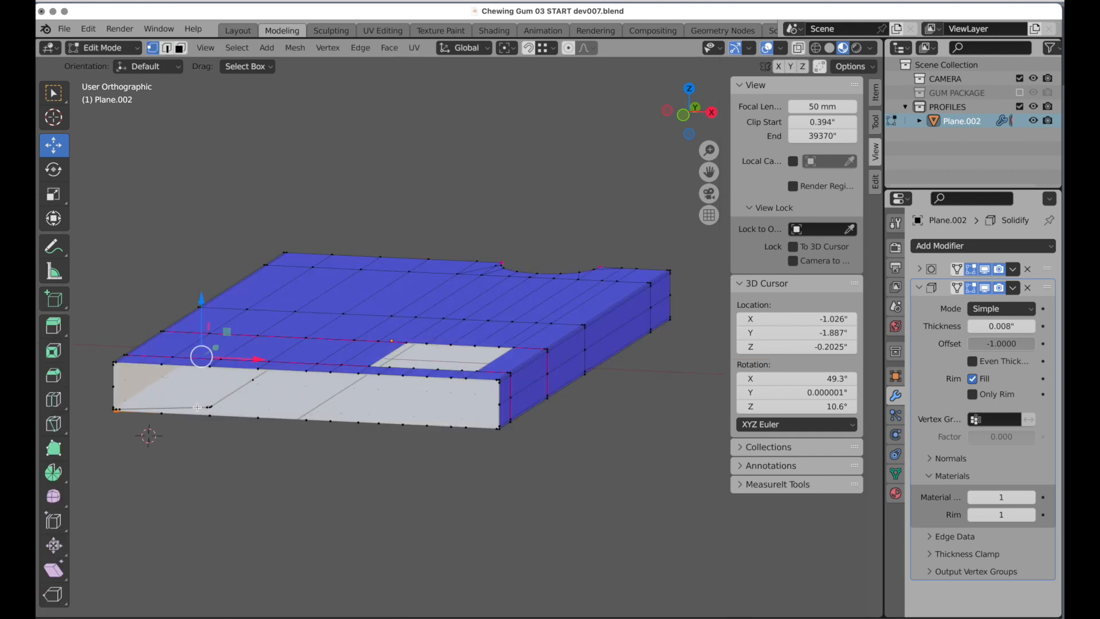
{"action": "scroll", "coordinate": [307, 301], "scroll_direction": "up", "scroll_amount": 5}
{"action": "scroll", "coordinate": [307, 301], "scroll_direction": "up", "scroll_amount": 5}
{"action": "middle_click_drag", "start_coordinate": [306, 300], "coordinate": [390, 257], "text": "shift"}
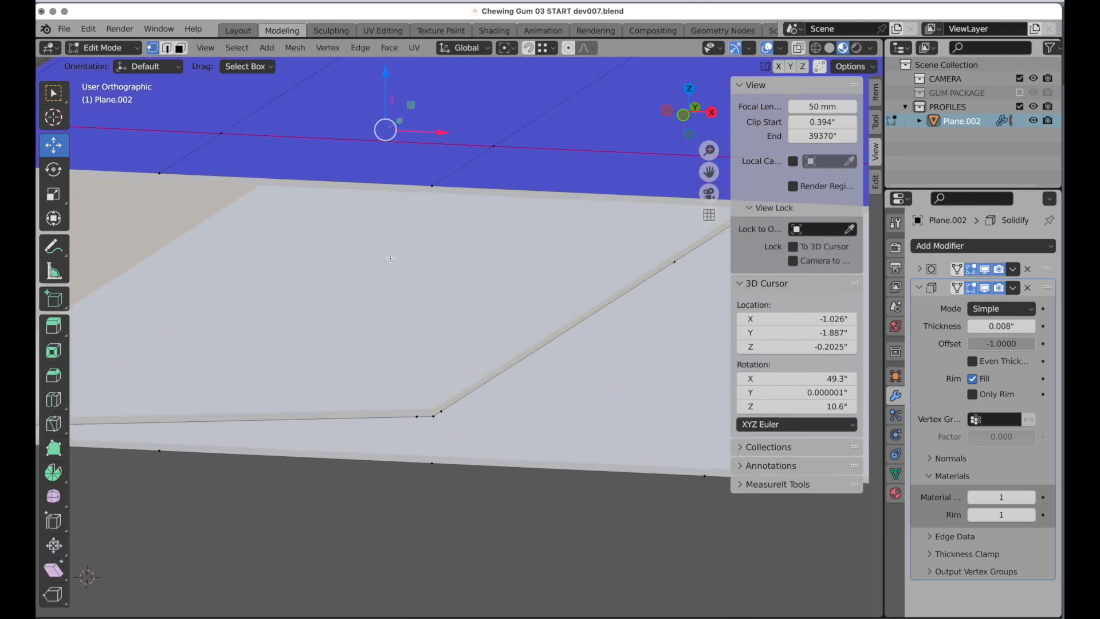
{"action": "key", "text": "alt+z"}
{"action": "middle_click_drag", "start_coordinate": [370, 304], "coordinate": [454, 308], "text": "shift"}
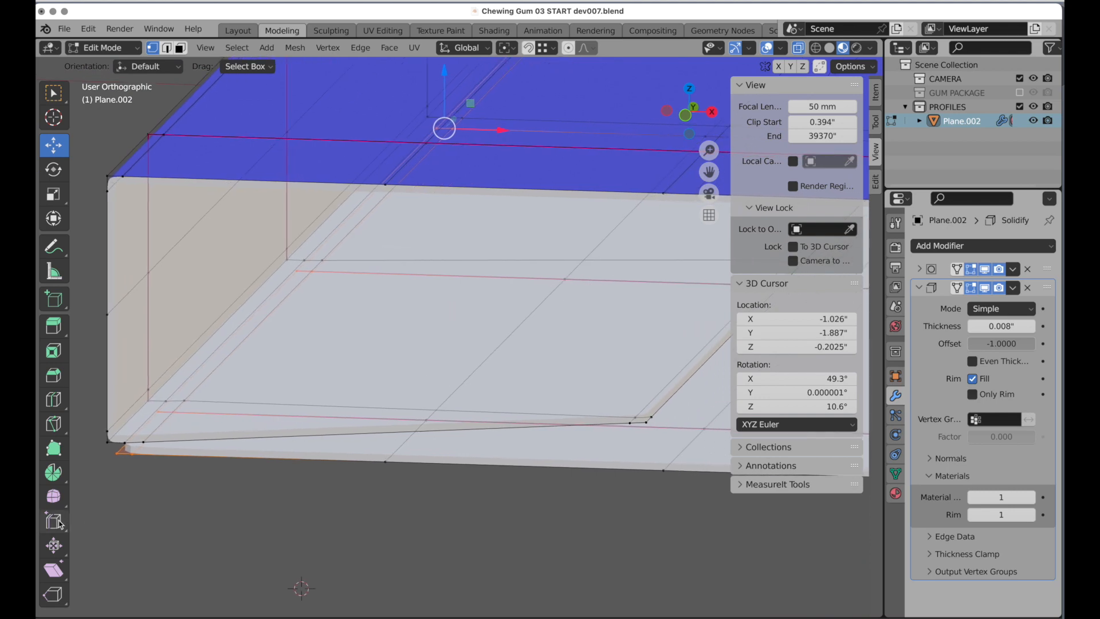
{"action": "left_click", "coordinate": [55, 399]}
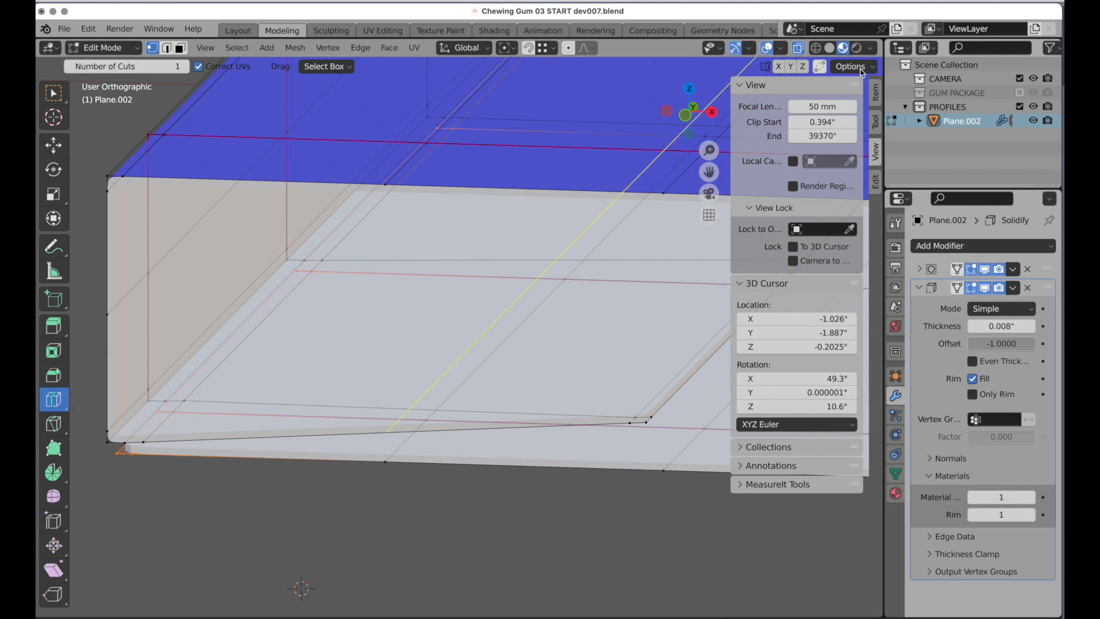
{"action": "left_click", "coordinate": [816, 48]}
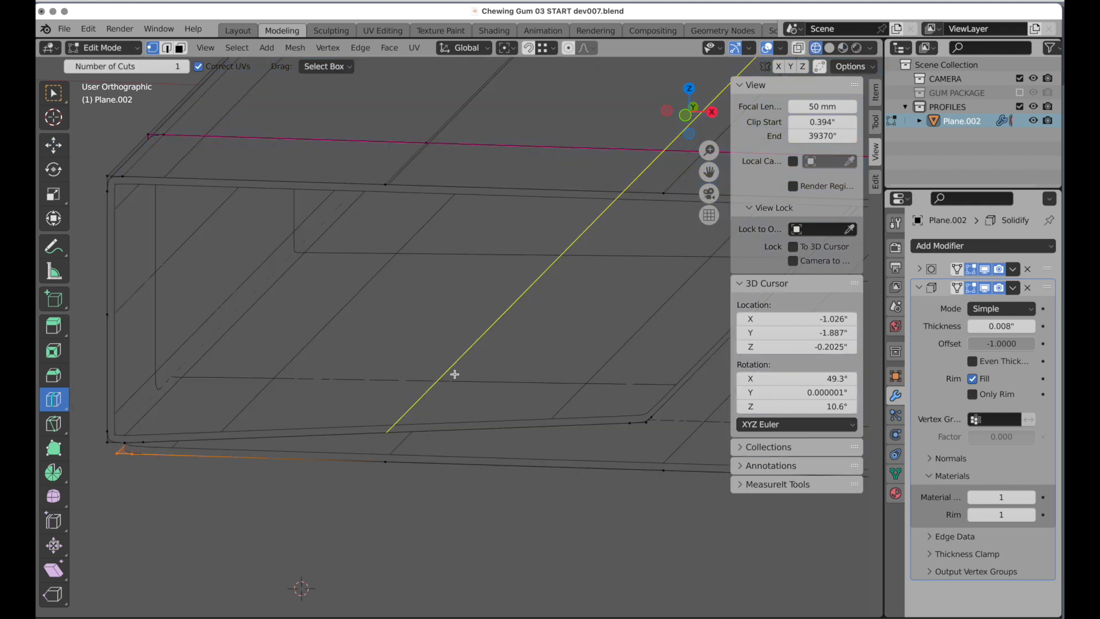
{"action": "left_click", "coordinate": [404, 416]}
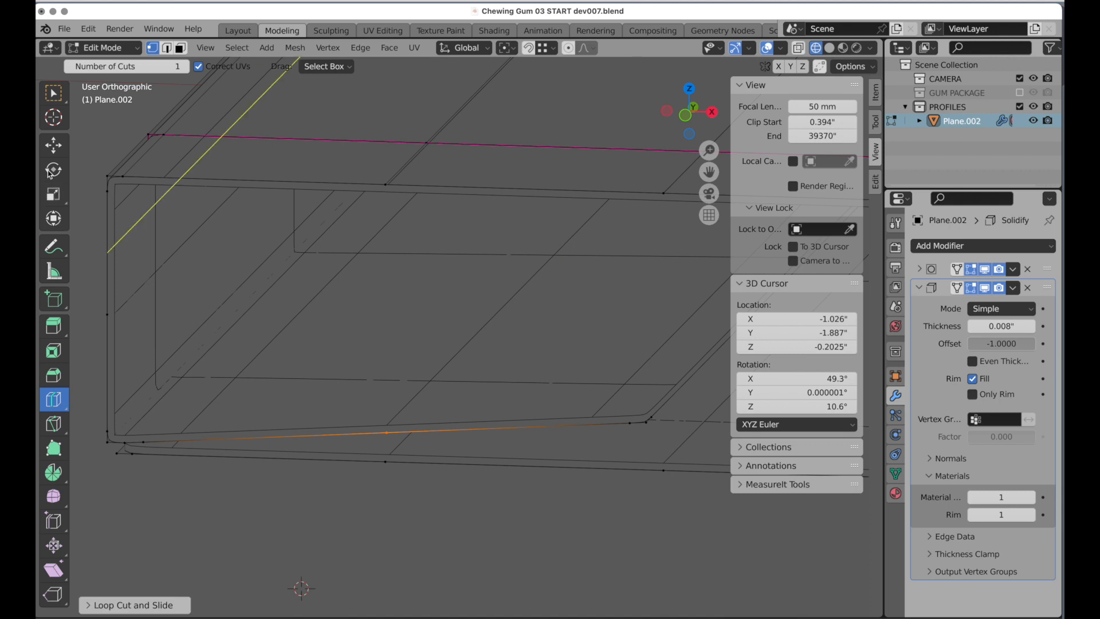
{"action": "left_click", "coordinate": [54, 145]}
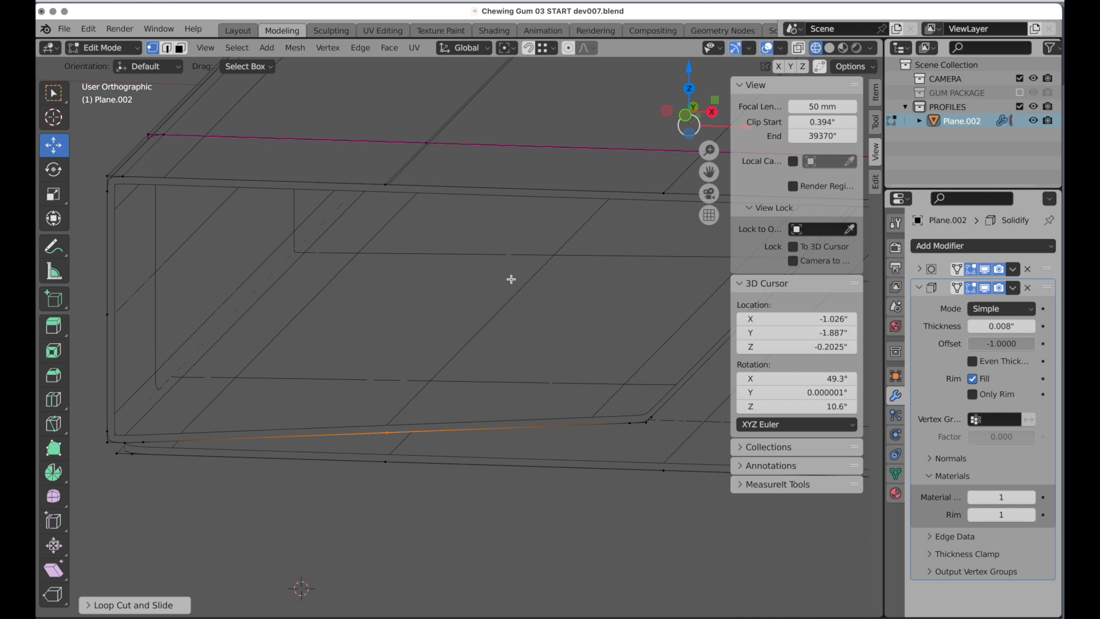
Step: Return the sleeve to Object Mode and show it in the front orthographic view
{"action": "scroll", "coordinate": [523, 243], "scroll_direction": "down", "scroll_amount": 6}
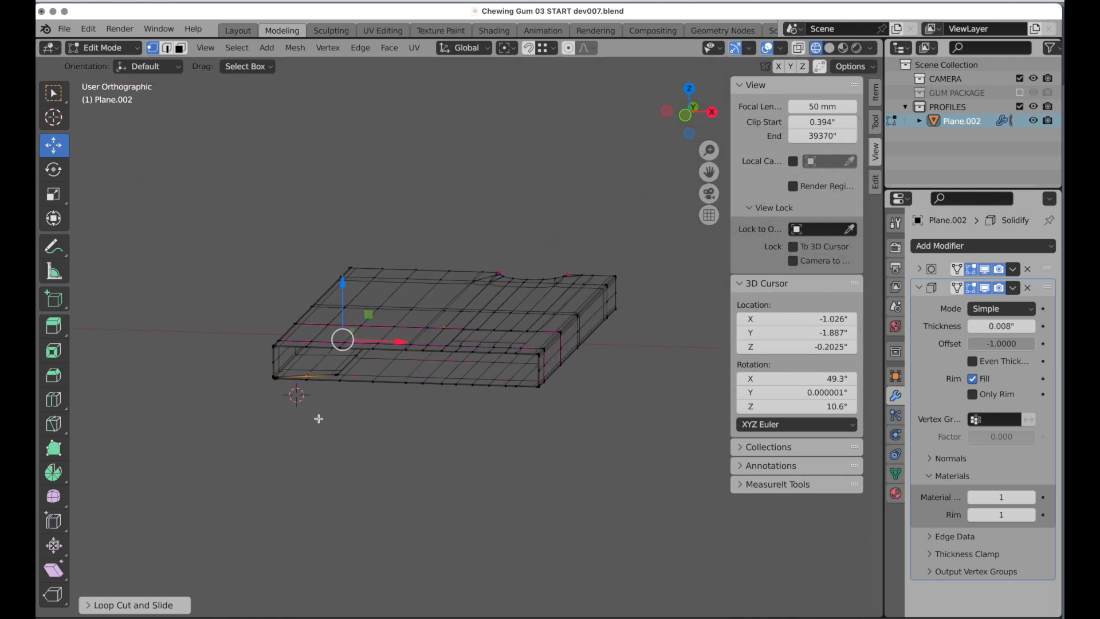
{"action": "middle_click_drag", "start_coordinate": [318, 419], "coordinate": [341, 421]}
{"action": "key", "text": "Tab"}
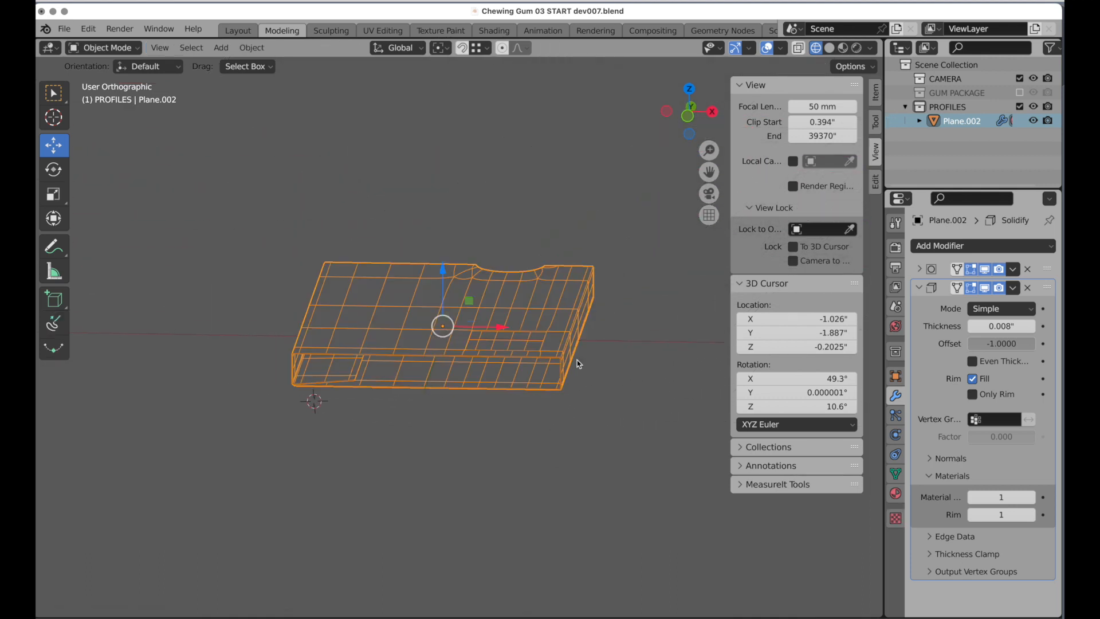
{"action": "left_click", "coordinate": [687, 116]}
{"action": "middle_click_drag", "start_coordinate": [551, 190], "coordinate": [479, 268], "text": "shift"}
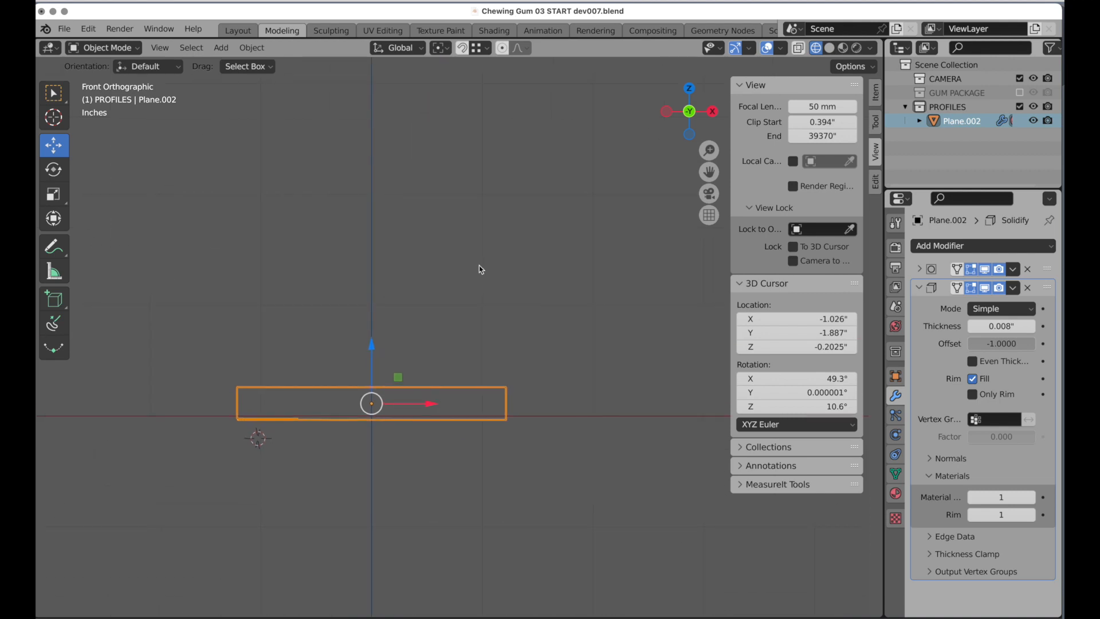
{"action": "key", "text": "shift+a"}
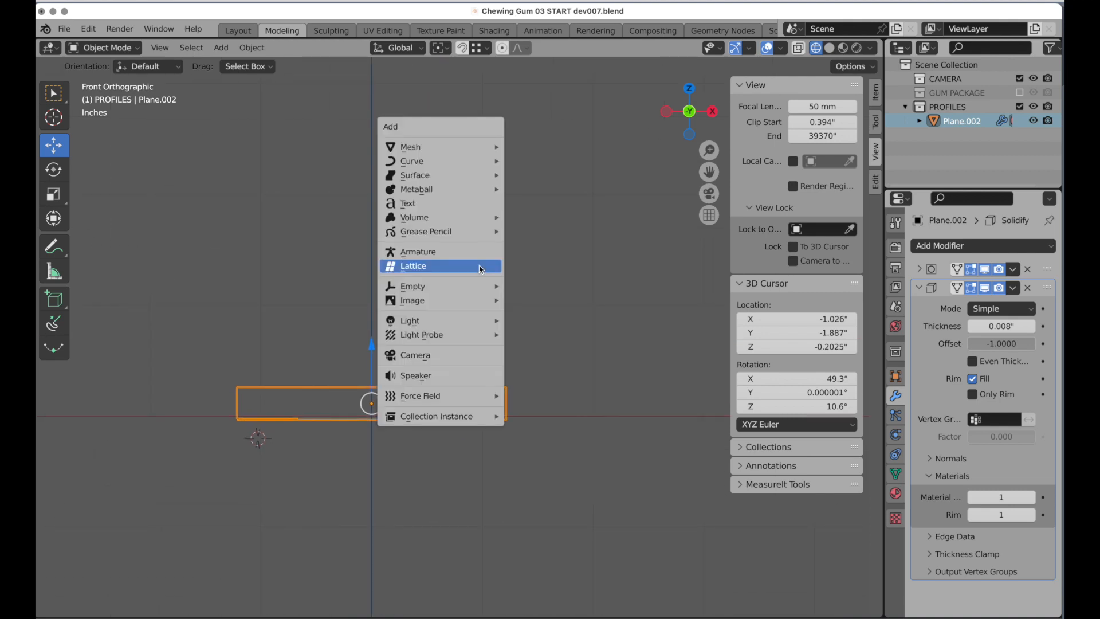
{"action": "left_click", "coordinate": [481, 269]}
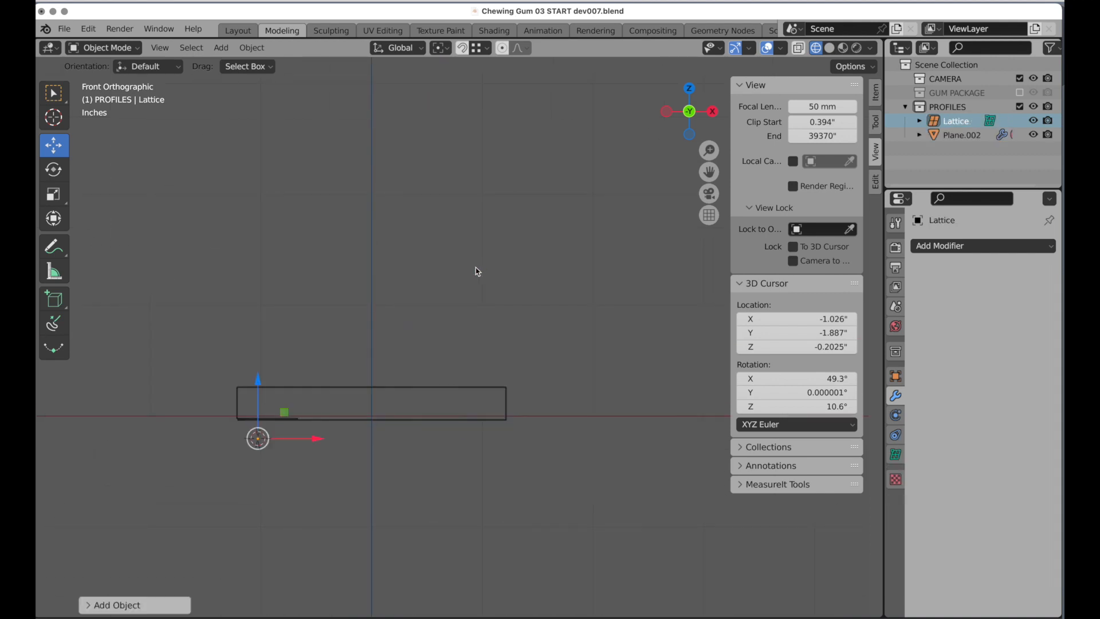
{"action": "key", "text": "ctrl+z"}
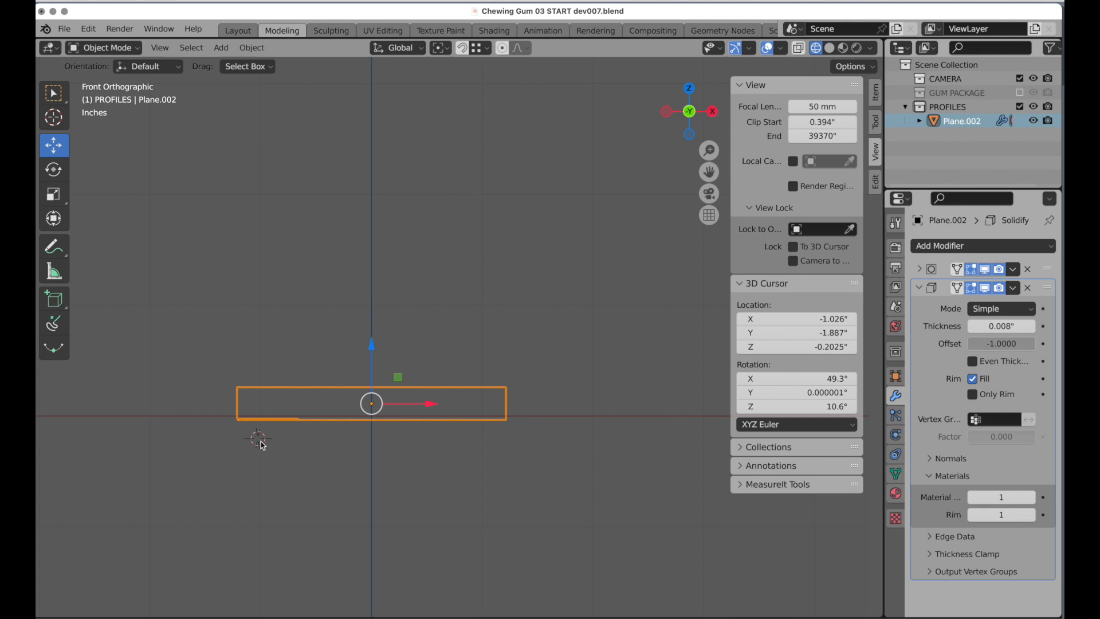
Step: Snap the 3D cursor to the selected sleeve and add a lattice there with a radius of 2"
{"action": "key", "text": "shift+s"}
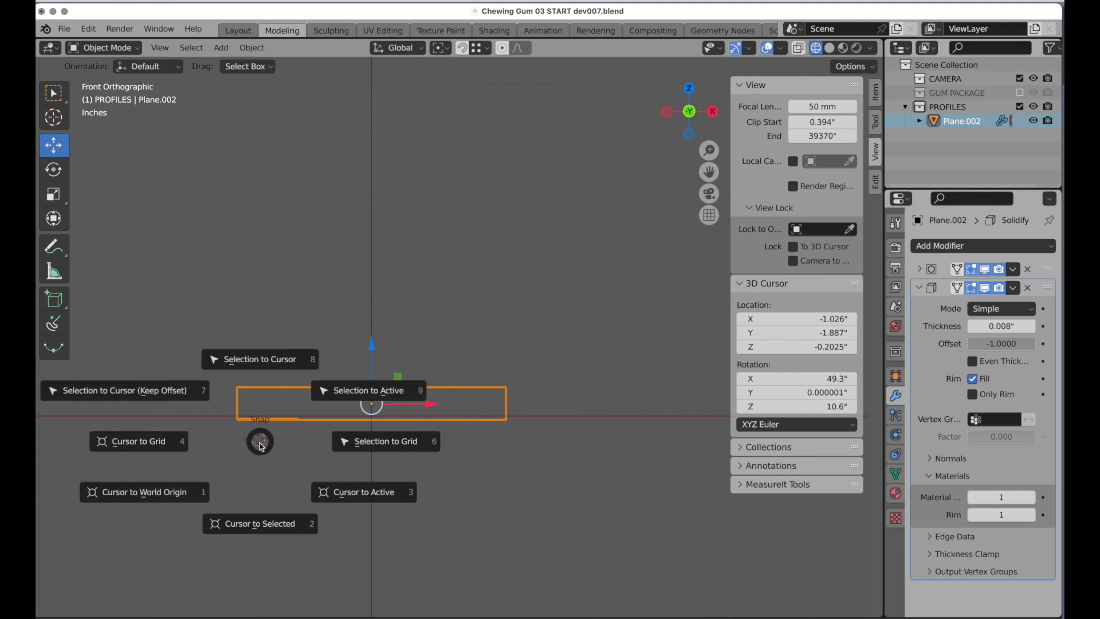
{"action": "left_click", "coordinate": [233, 525]}
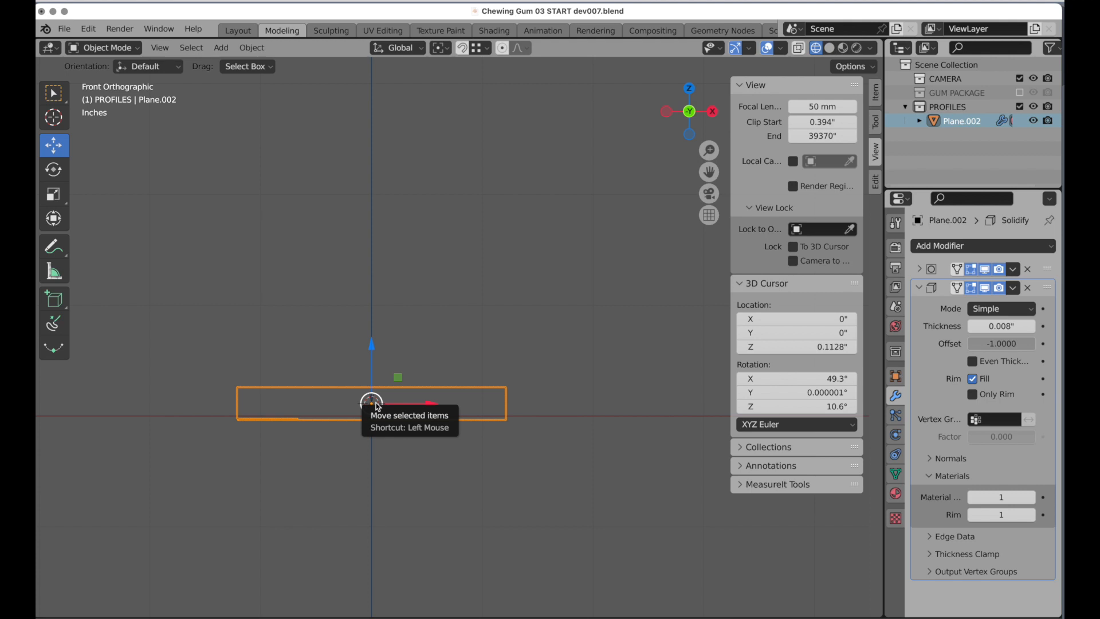
{"action": "key", "text": "shift+a"}
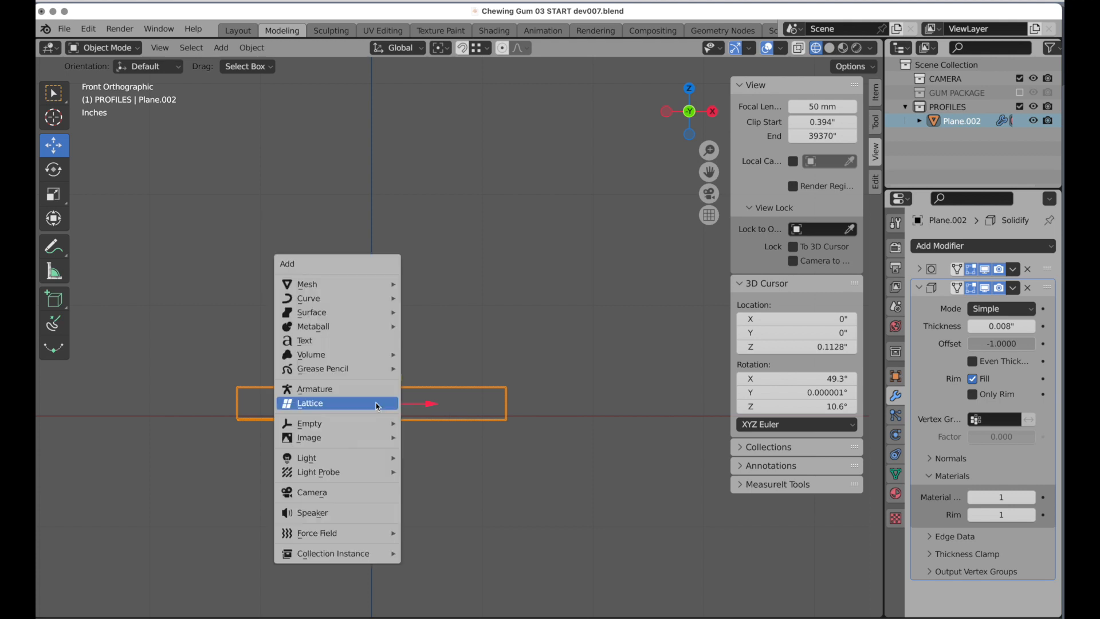
{"action": "left_click", "coordinate": [378, 406]}
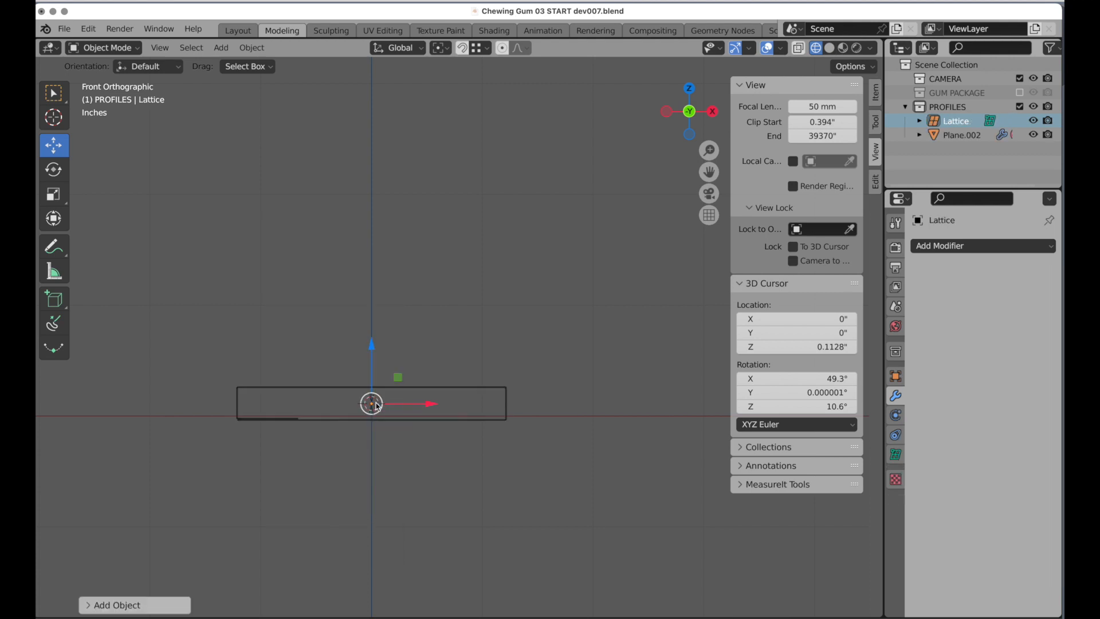
{"action": "left_click", "coordinate": [89, 607]}
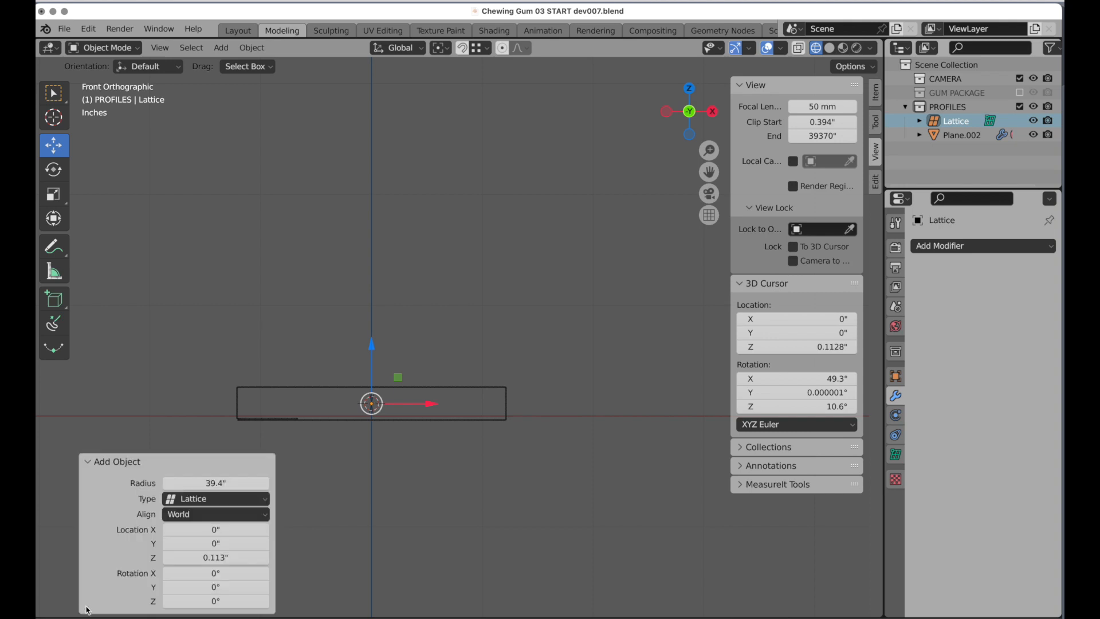
{"action": "left_click", "coordinate": [217, 483]}
{"action": "type", "text": "2"}
{"action": "key", "text": "Return"}
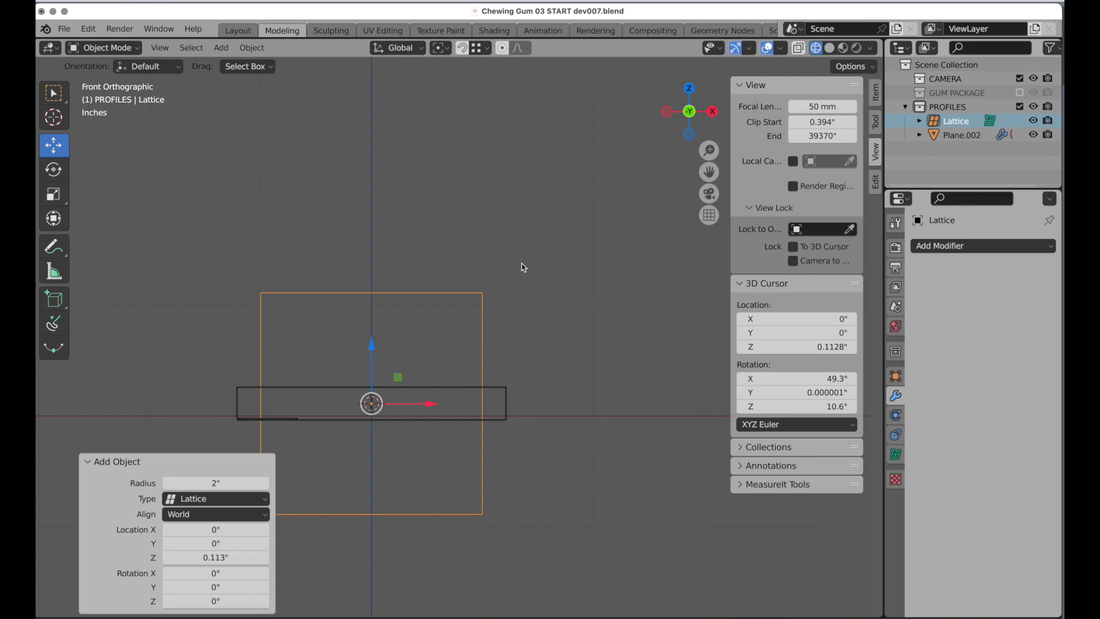
Step: Scale the lattice uniformly by about 1.231, and by about 0.137 along Z, so it closely surrounds the sleeve's front outline
{"action": "key", "text": "s"}
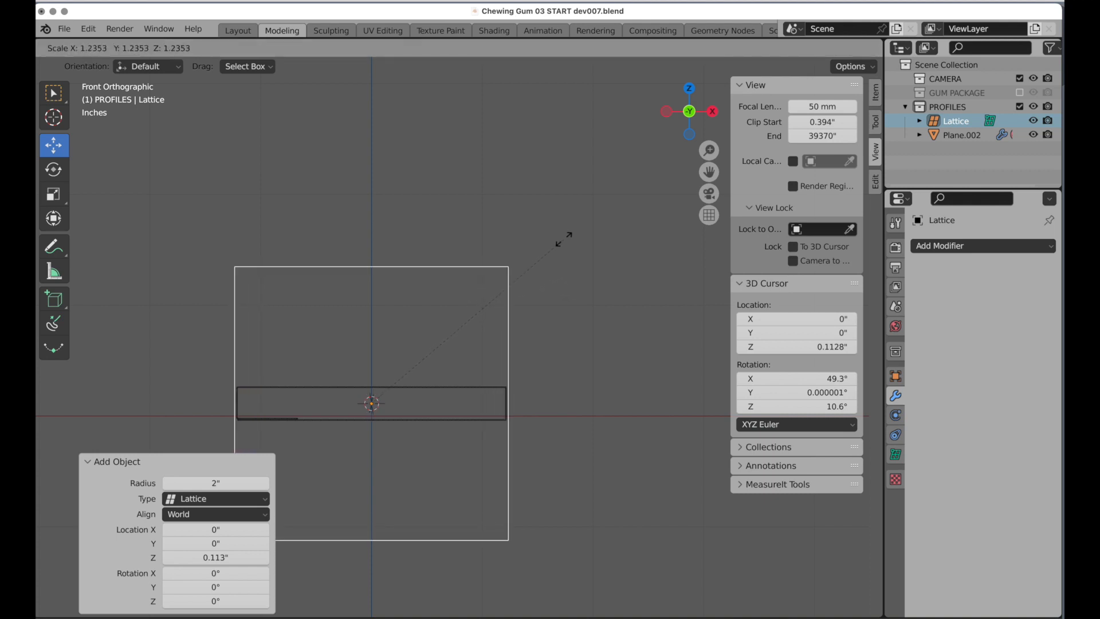
{"action": "left_click", "coordinate": [562, 239]}
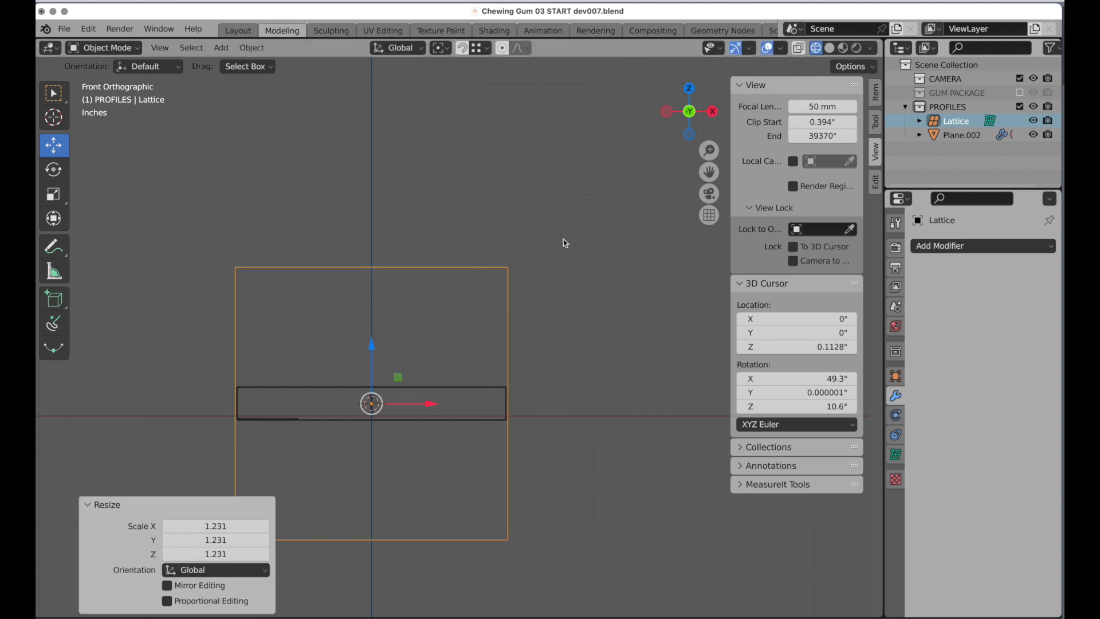
{"action": "middle_click_drag", "start_coordinate": [515, 284], "coordinate": [584, 257], "text": "shift"}
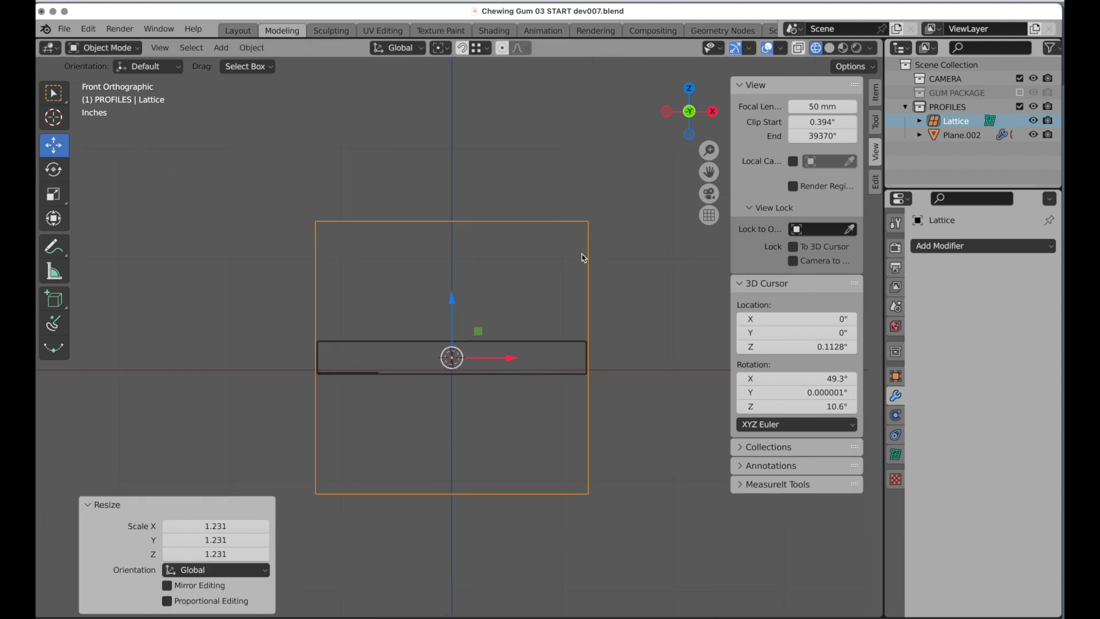
{"action": "key", "text": "s"}
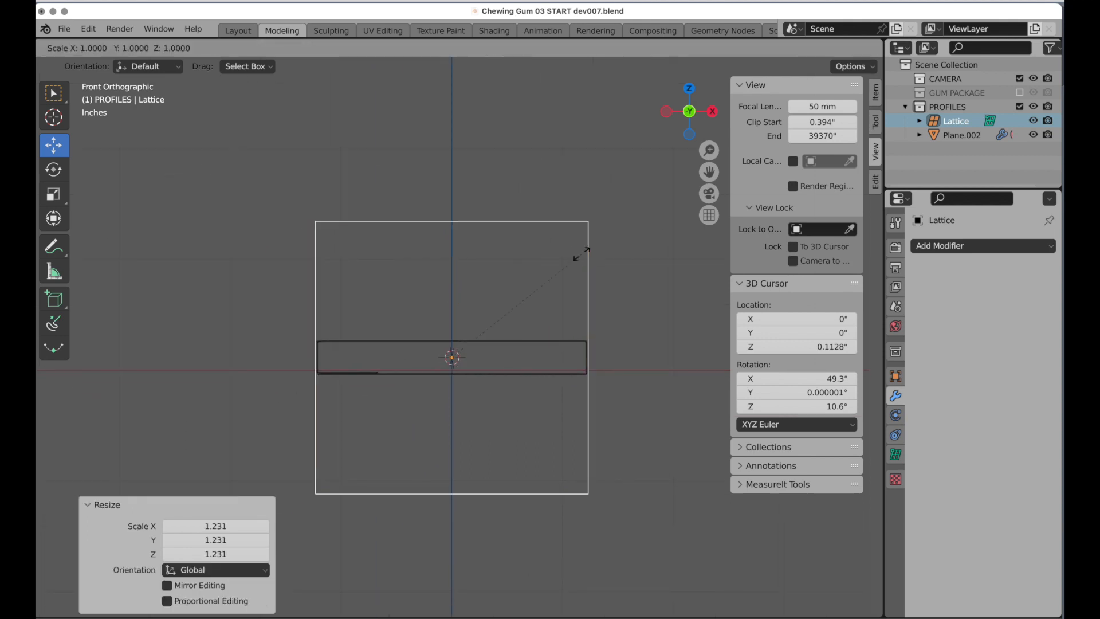
{"action": "key", "text": "z"}
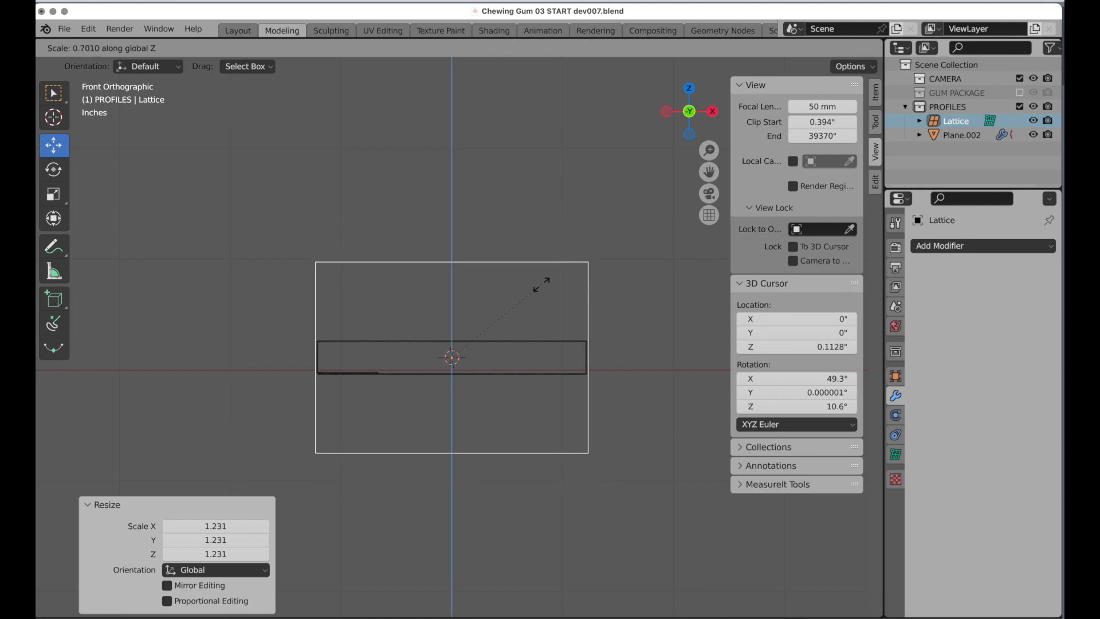
{"action": "left_click", "coordinate": [475, 352]}
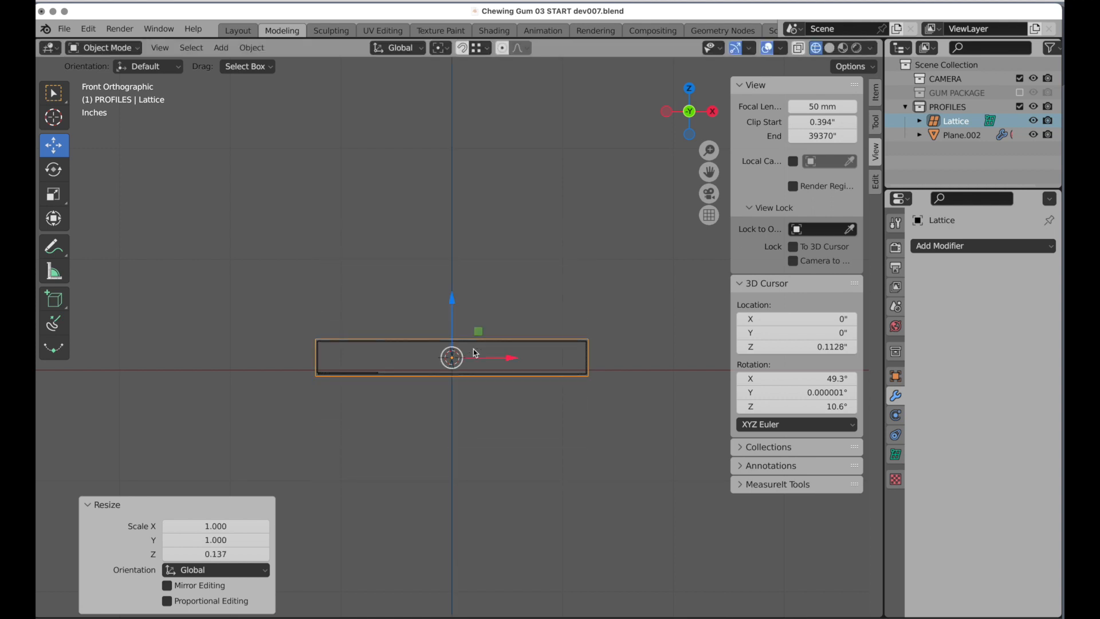
Step: Scale the lattice by about 1.648 along Y in the top view so it encloses the sleeve's full length
{"action": "left_click", "coordinate": [689, 88]}
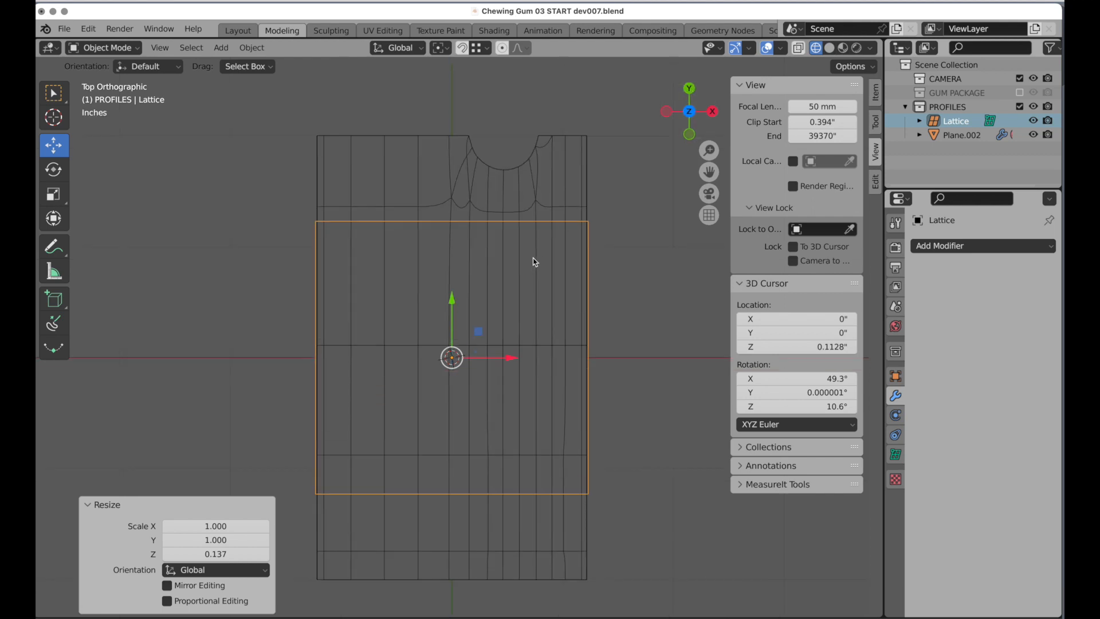
{"action": "key", "text": "s"}
{"action": "key", "text": "y"}
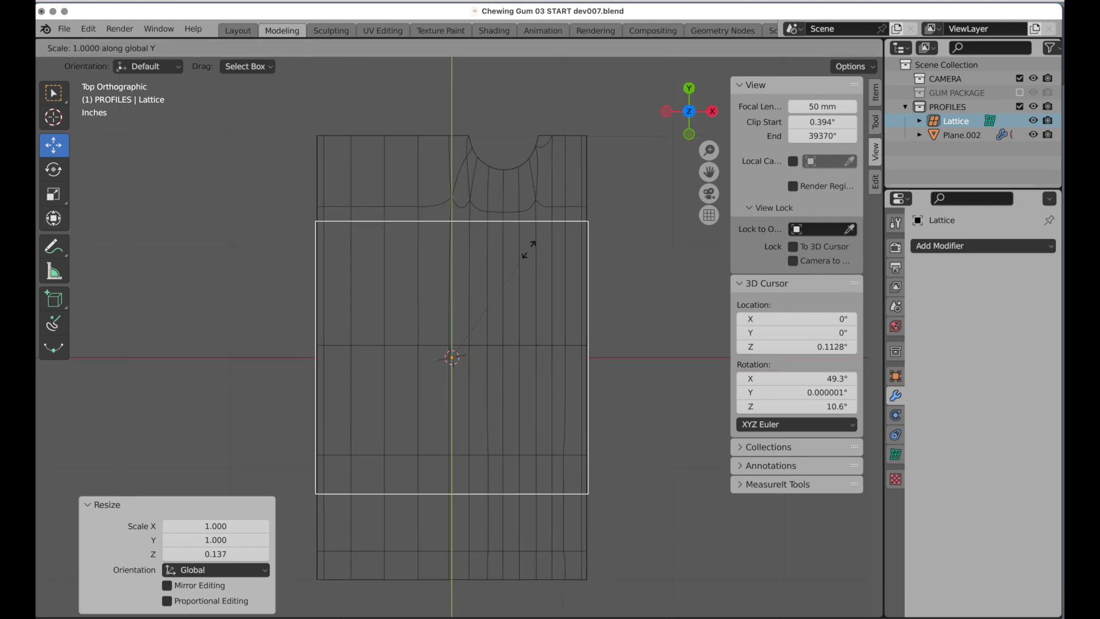
{"action": "left_click", "coordinate": [532, 154]}
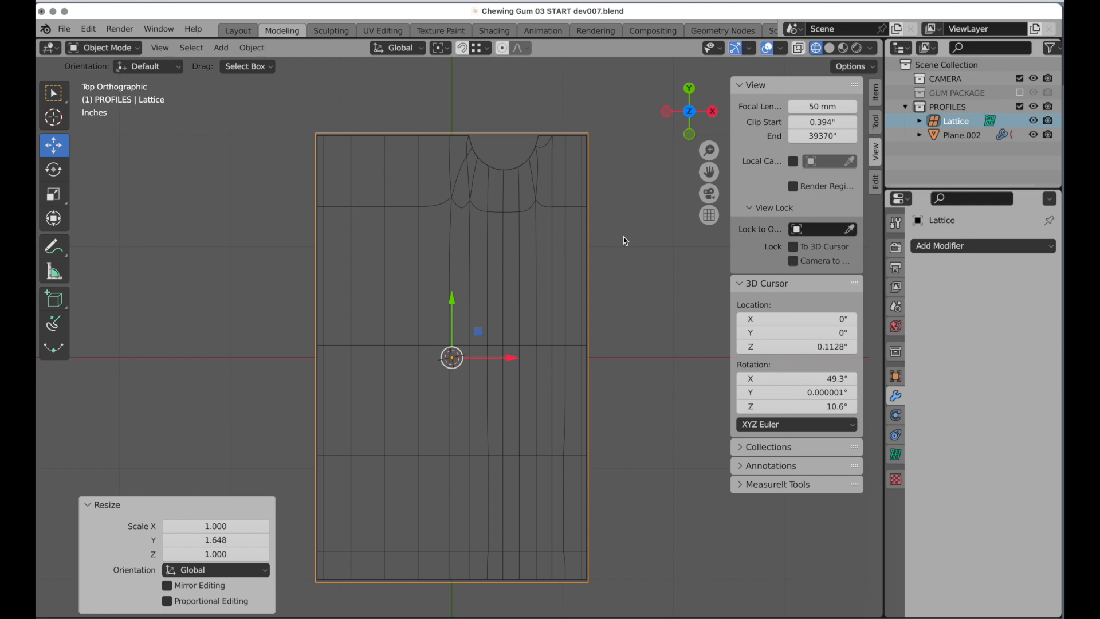
{"action": "middle_click_drag", "start_coordinate": [528, 462], "coordinate": [500, 342]}
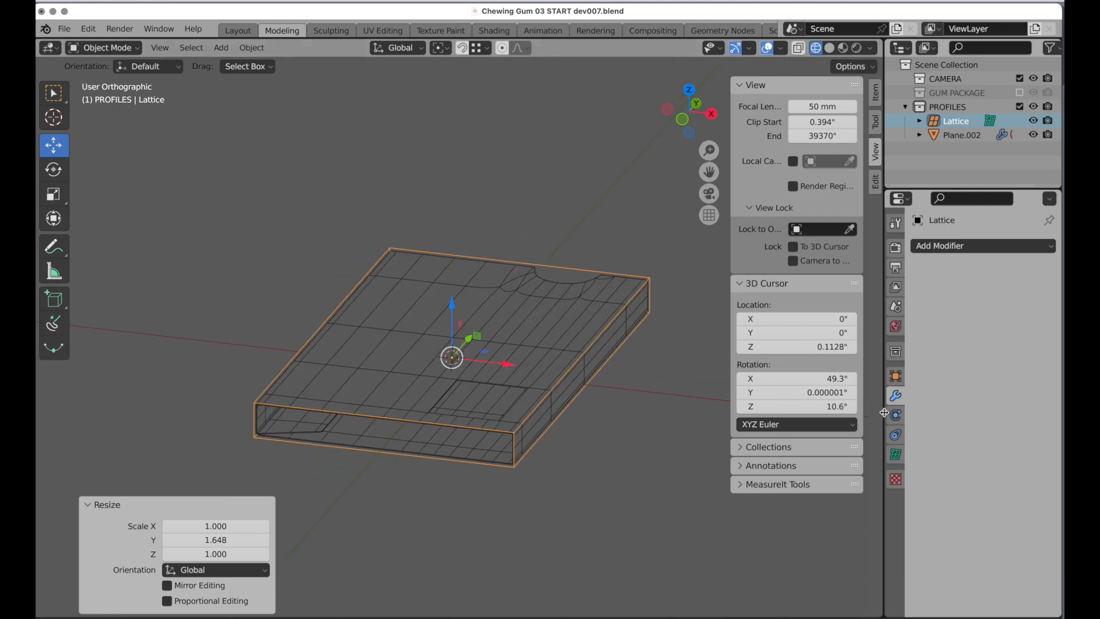
Step: Set the lattice resolution to 7 in U, 3 in V and 3 in W
{"action": "left_click", "coordinate": [896, 455]}
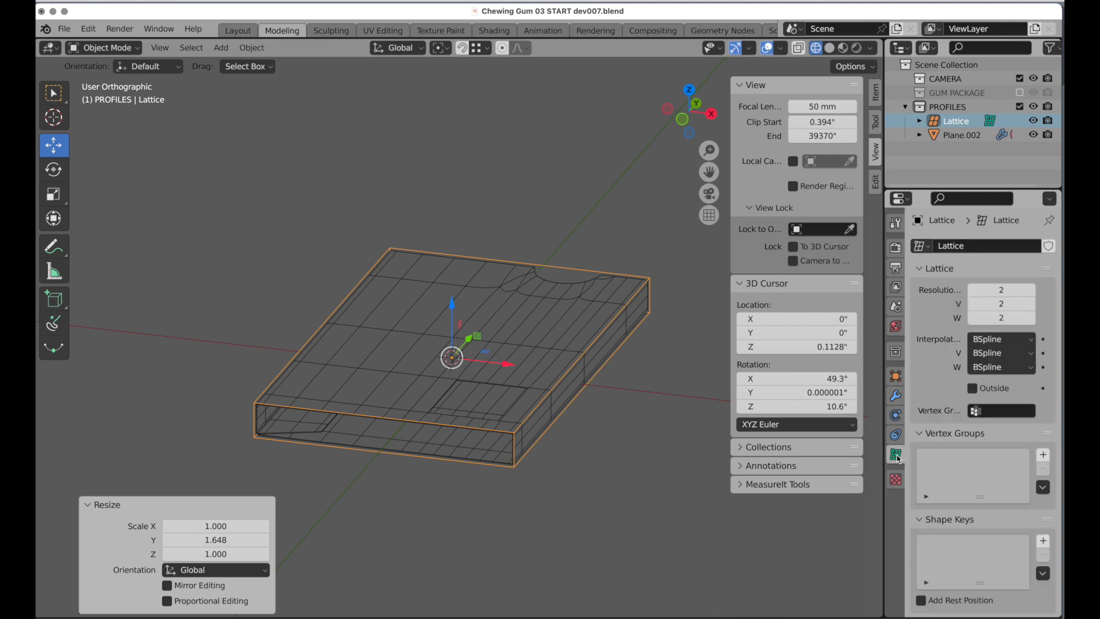
{"action": "left_click", "coordinate": [1006, 291]}
{"action": "type", "text": "7"}
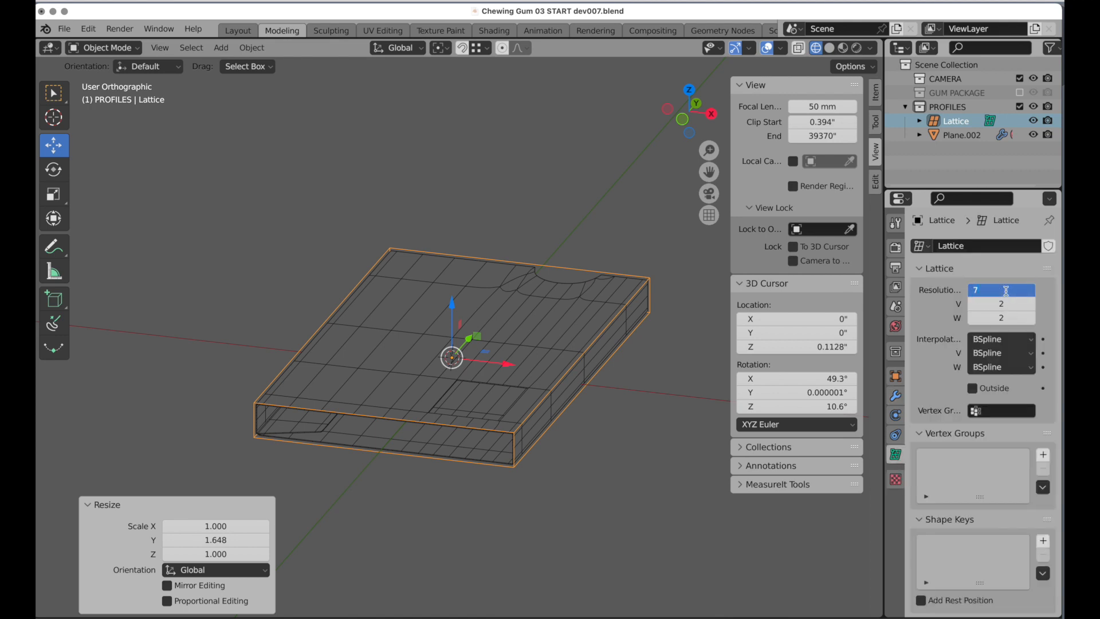
{"action": "key", "text": "Return"}
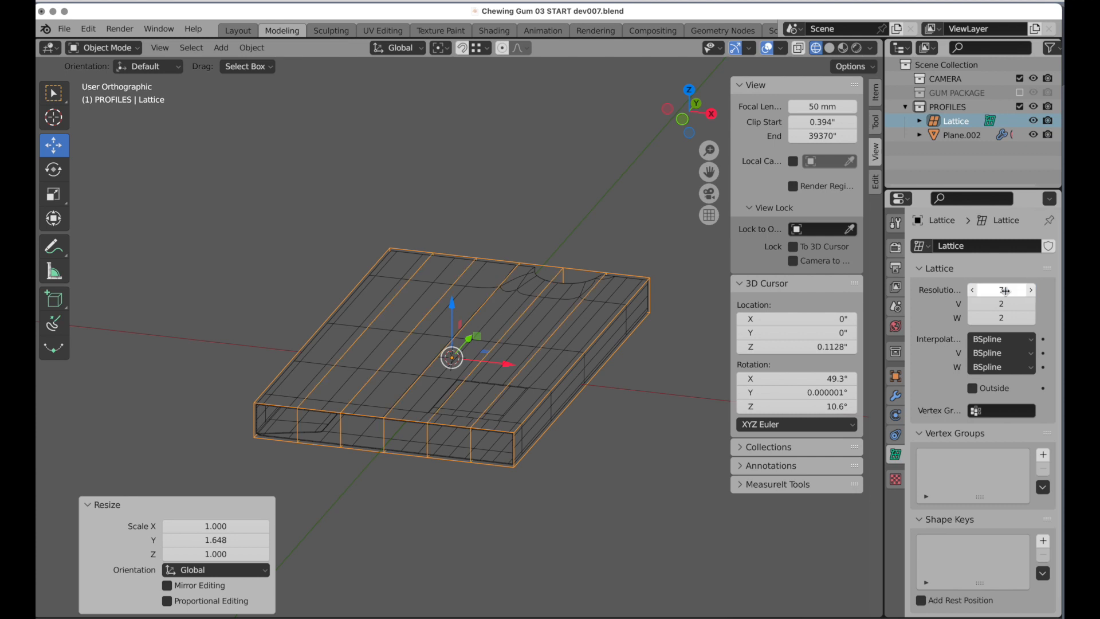
{"action": "left_click", "coordinate": [1005, 303]}
{"action": "type", "text": "3"}
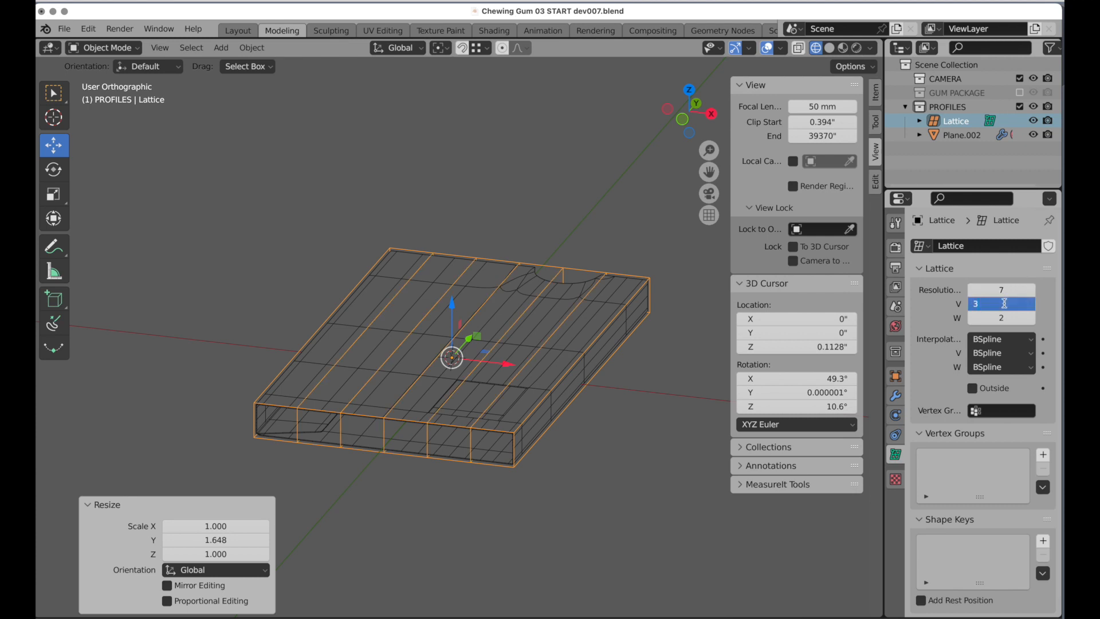
{"action": "key", "text": "Return"}
{"action": "left_click", "coordinate": [1002, 318]}
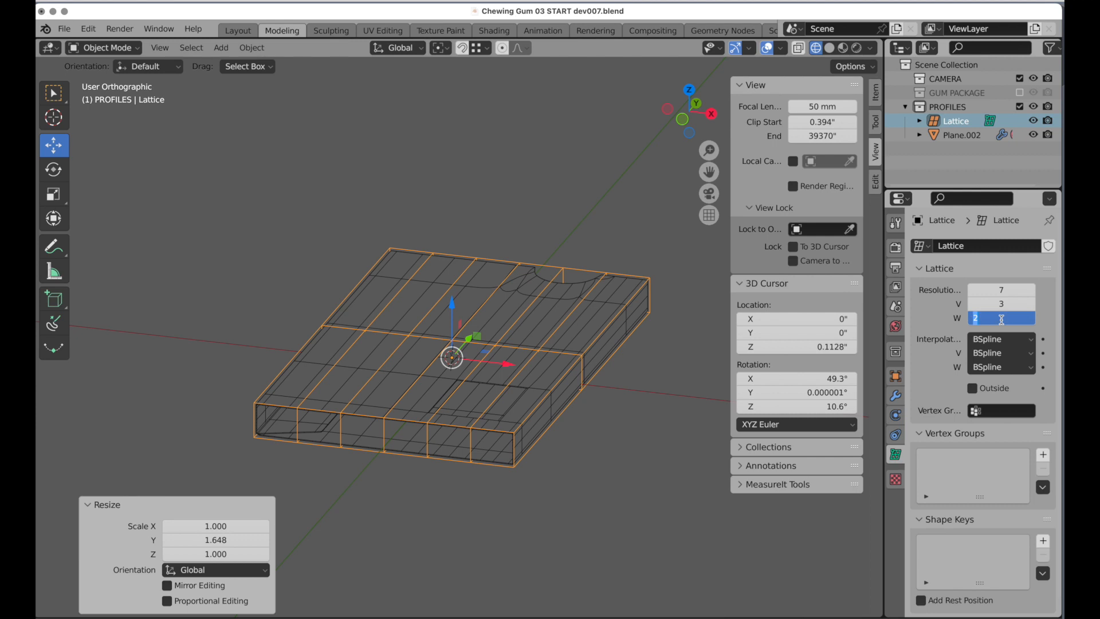
{"action": "type", "text": "3"}
{"action": "key", "text": "Return"}
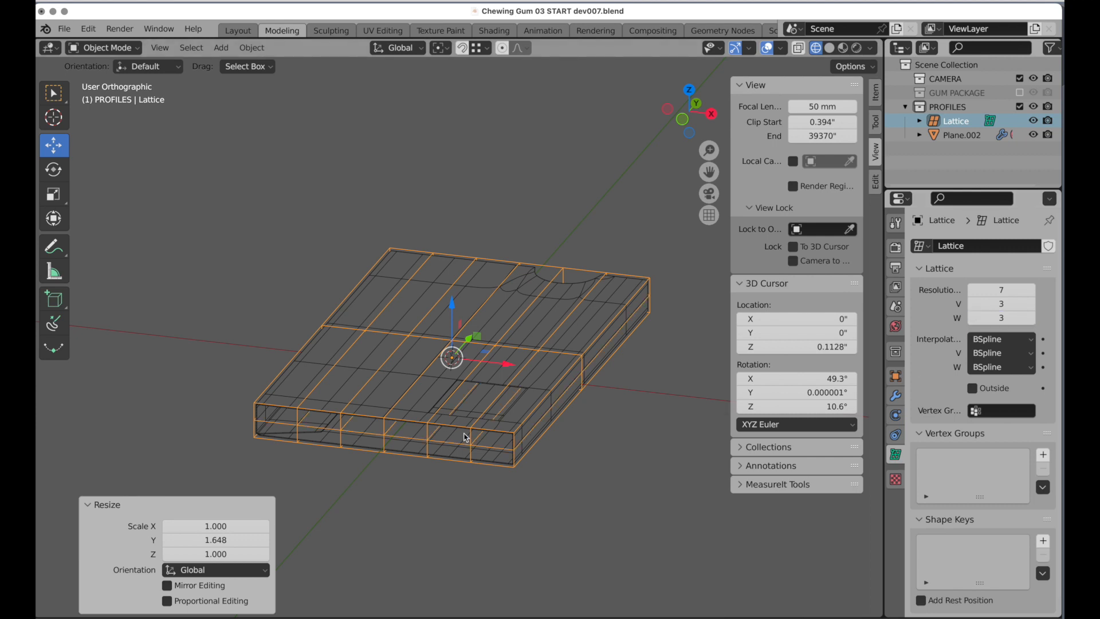
Step: Move the lattice and Plane.002 out of the PROFILES collection into the Scene Collection
{"action": "double_click", "coordinate": [957, 121]}
{"action": "key", "text": "Escape"}
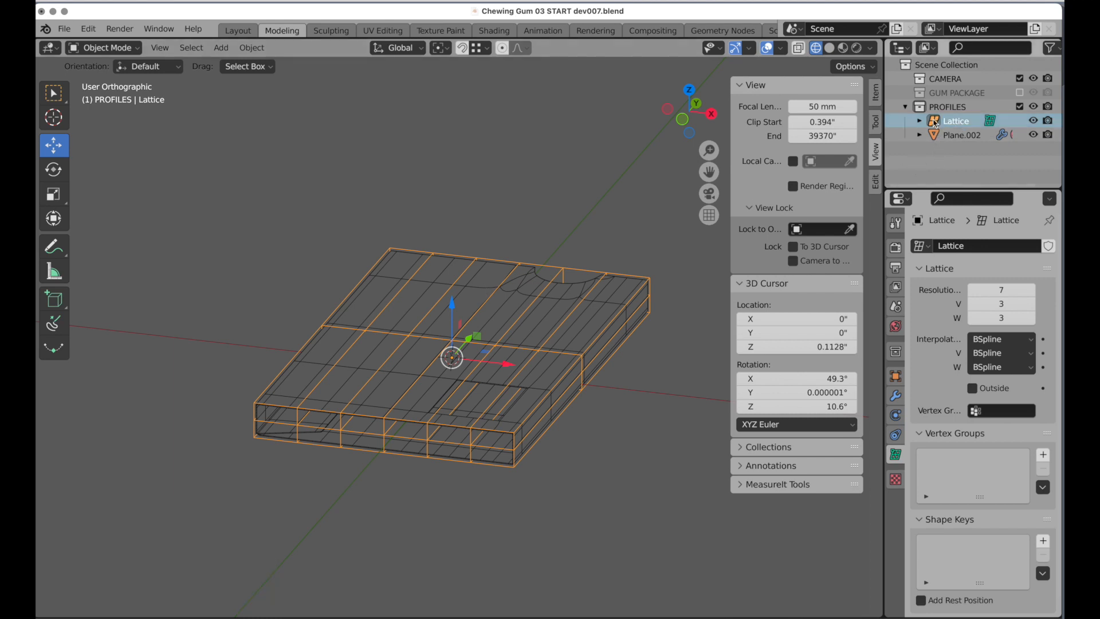
{"action": "left_click_drag", "start_coordinate": [957, 120], "coordinate": [947, 67]}
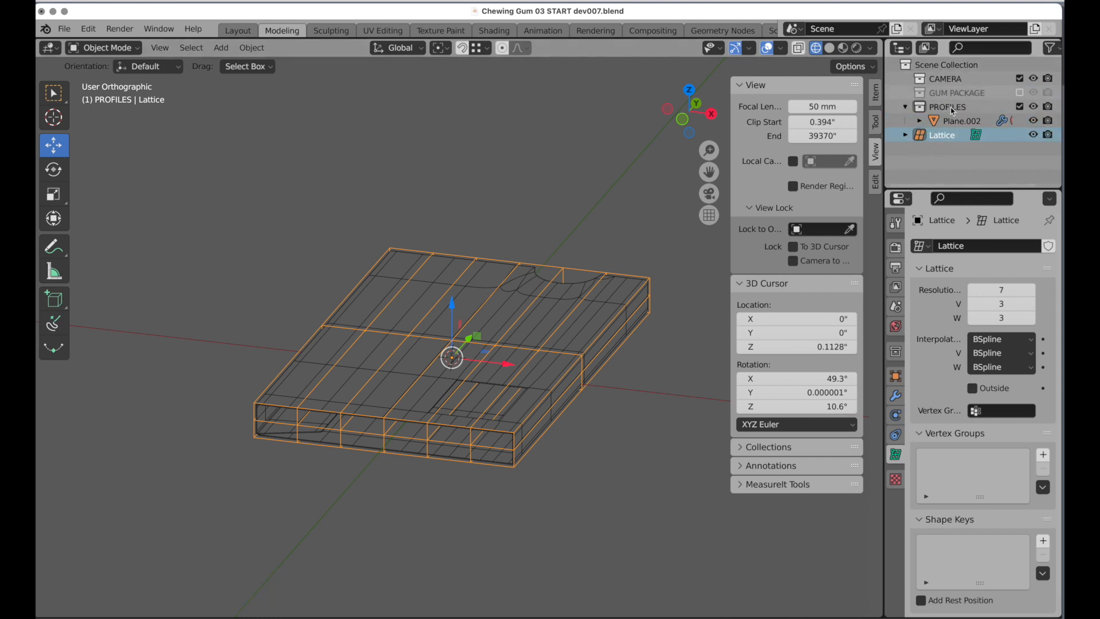
{"action": "left_click", "coordinate": [949, 122]}
{"action": "left_click_drag", "start_coordinate": [949, 122], "coordinate": [951, 62]}
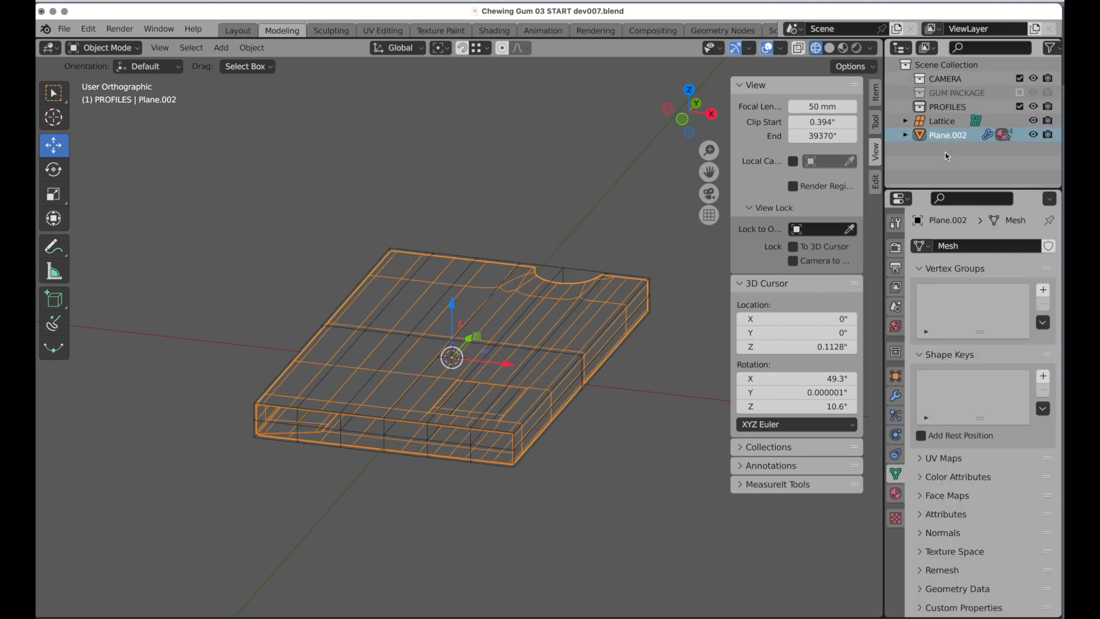
Step: Rename Plane.002 as "Sleeve" and the lattice as "Sleeve Lattice"
{"action": "double_click", "coordinate": [944, 134]}
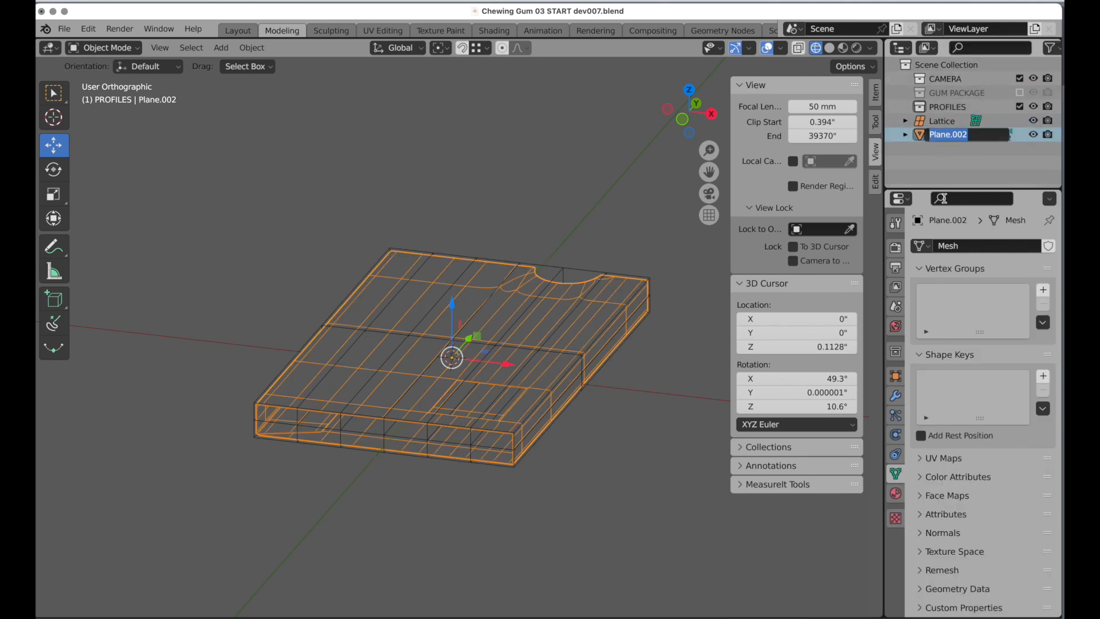
{"action": "type", "text": "Sleeve"}
{"action": "key", "text": "Return"}
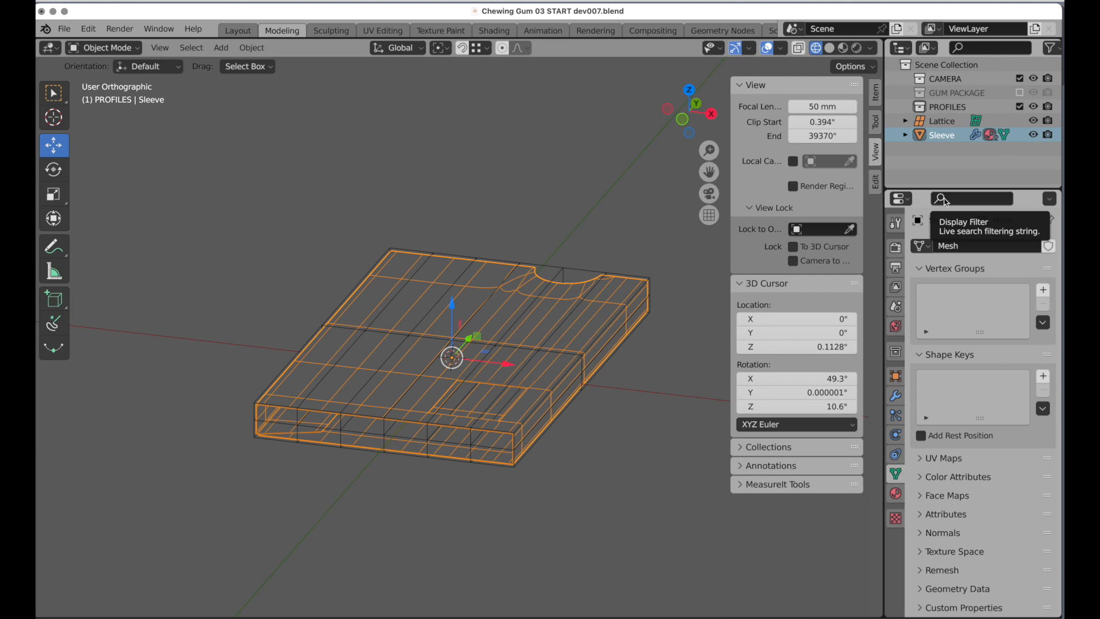
{"action": "double_click", "coordinate": [944, 120]}
{"action": "type", "text": "Sle"}
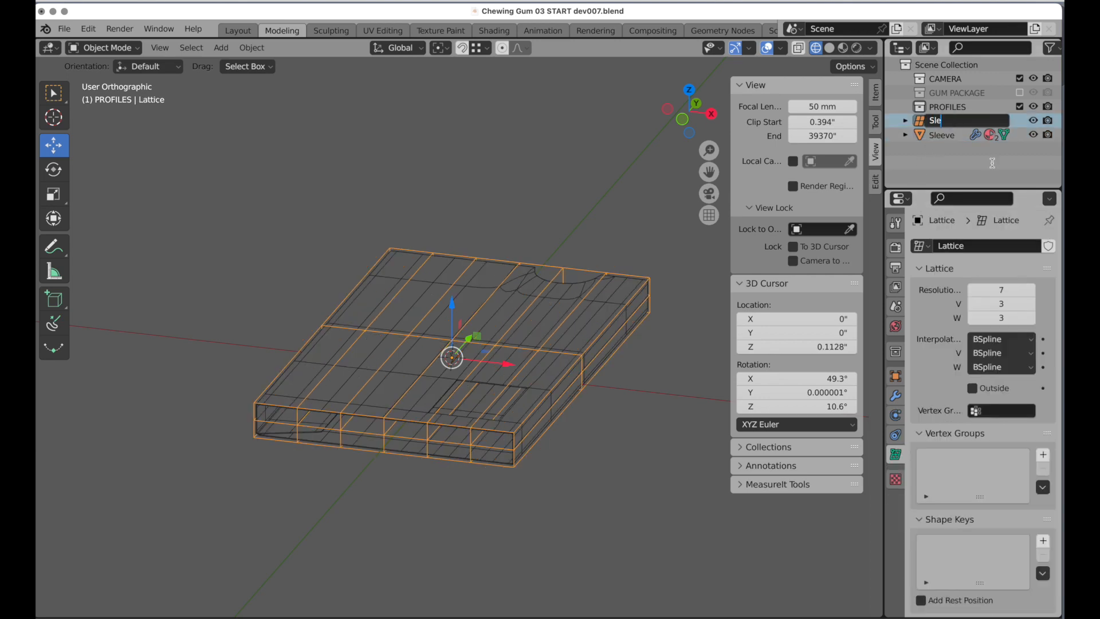
{"action": "type", "text": "eve Lattice"}
{"action": "key", "text": "Return"}
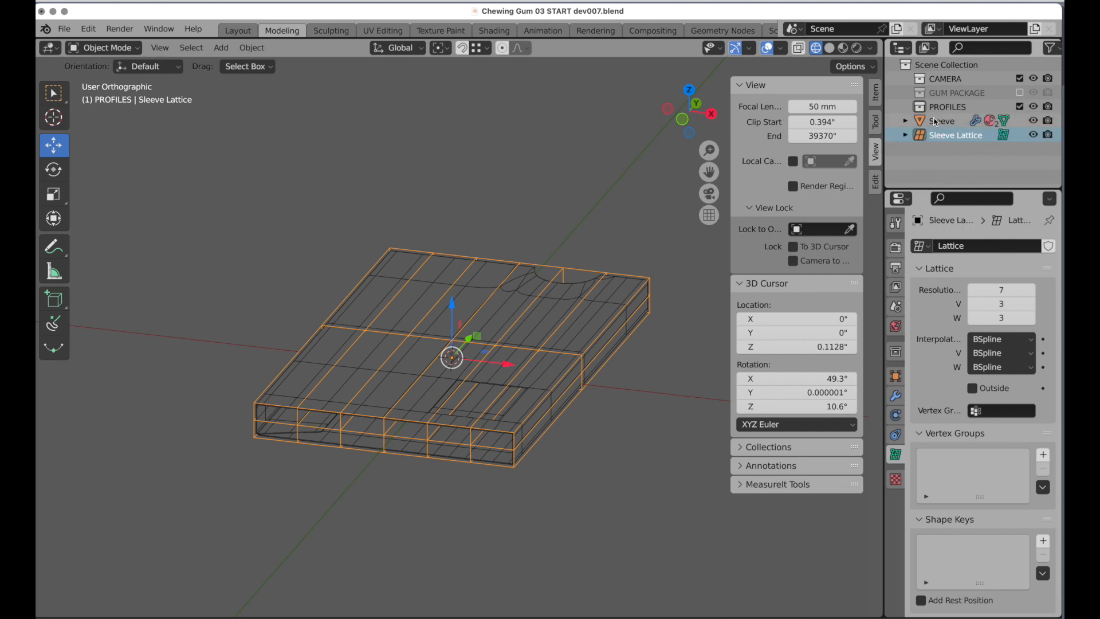
Step: Add a Lattice modifier to the Sleeve after its Solidify modifier, with Sleeve Lattice as the deforming object
{"action": "left_click", "coordinate": [941, 121]}
{"action": "left_click", "coordinate": [895, 395]}
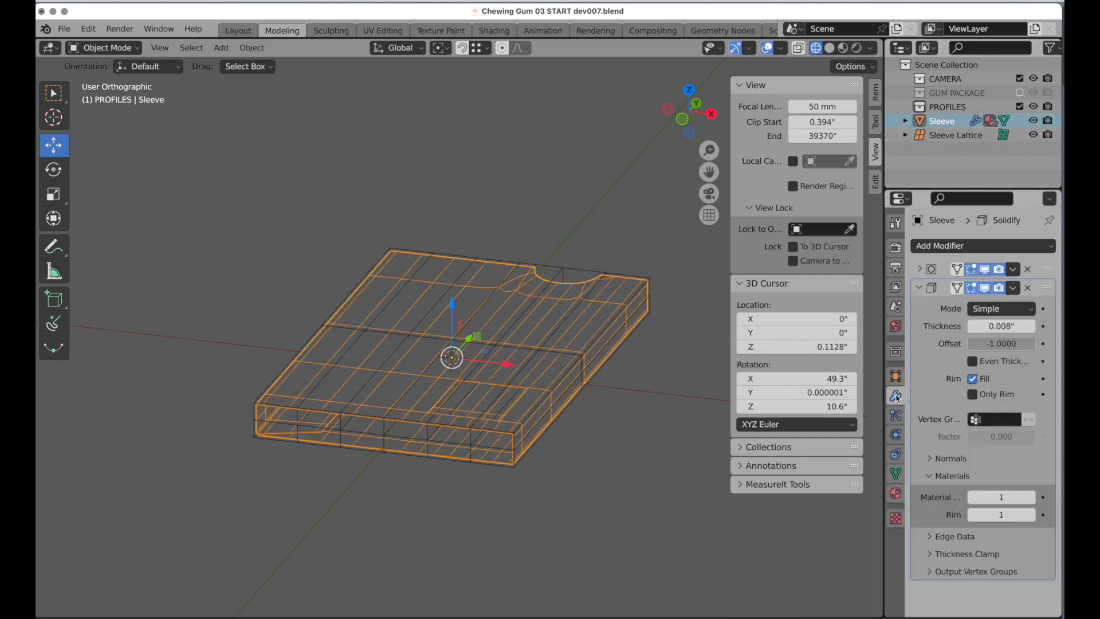
{"action": "left_click", "coordinate": [919, 287]}
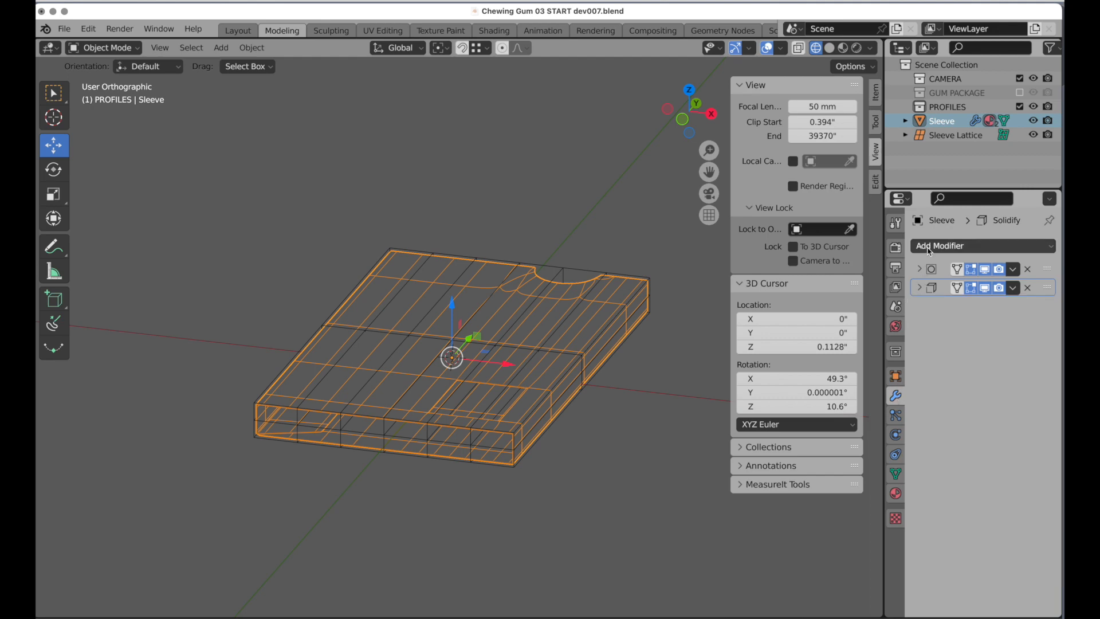
{"action": "left_click", "coordinate": [931, 246]}
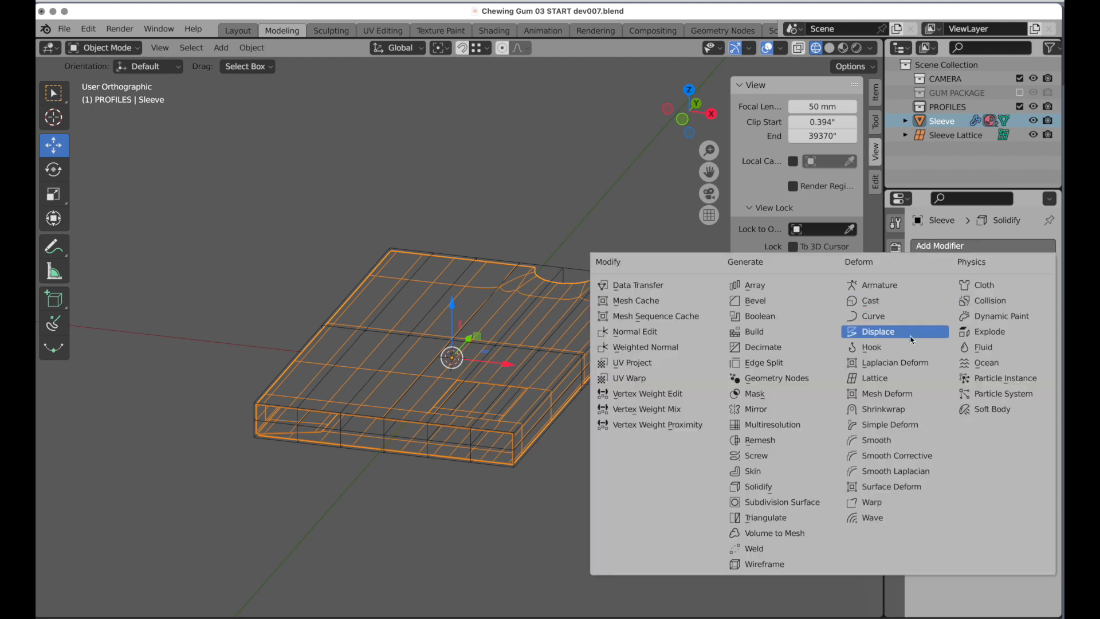
{"action": "left_click", "coordinate": [894, 379]}
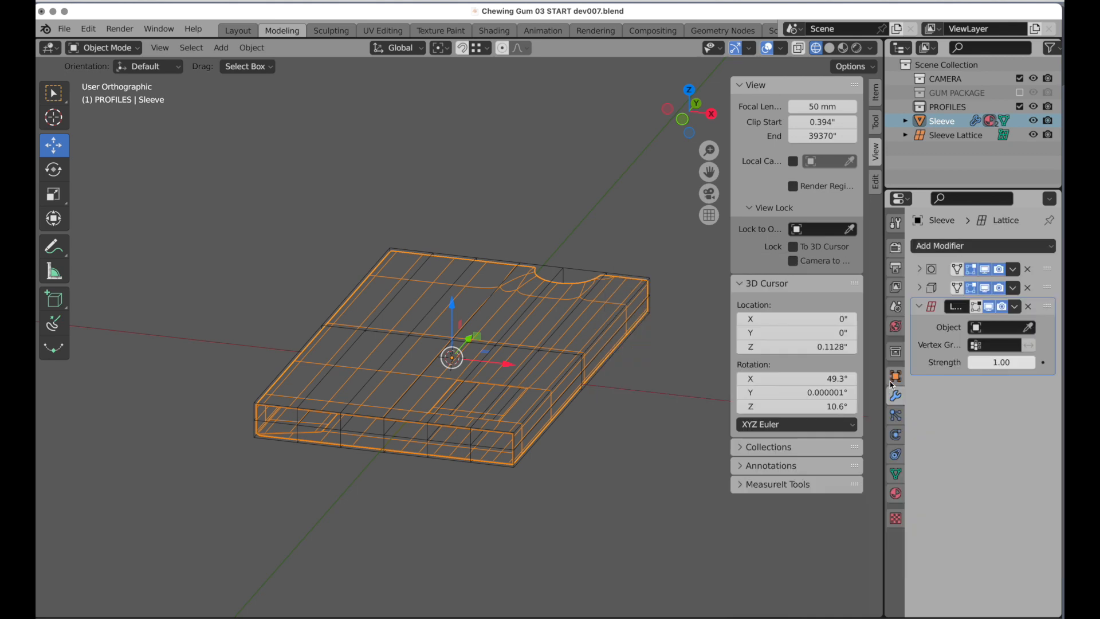
{"action": "left_click", "coordinate": [1029, 328]}
{"action": "left_click", "coordinate": [954, 140]}
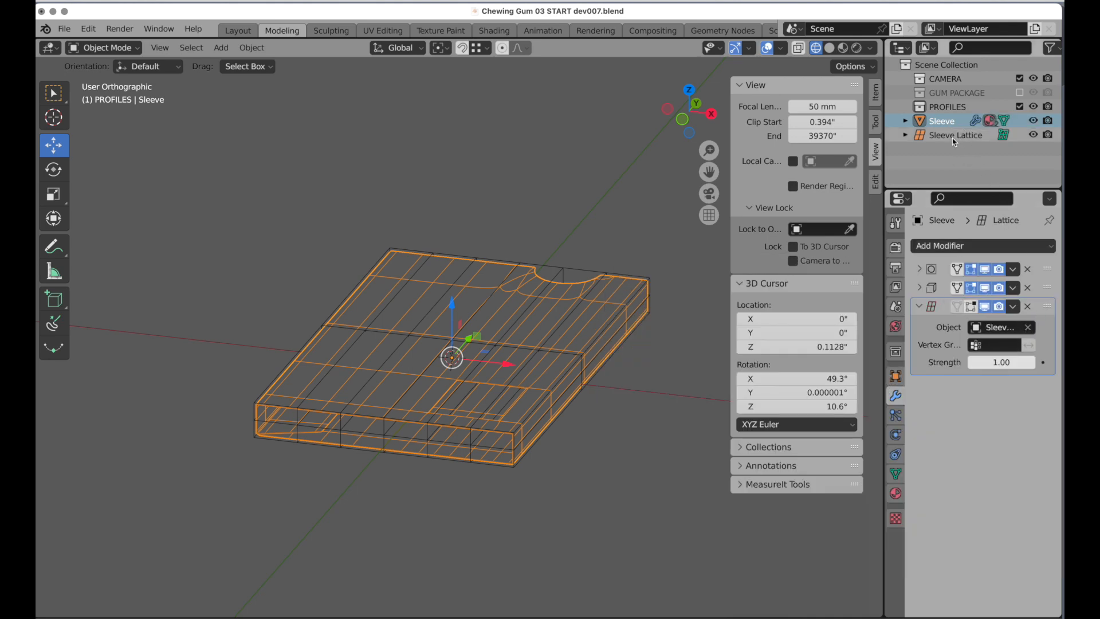
Step: In Edit Mode from the front, scale the Sleeve Lattice's upper and lower points, excluding the corners, by about 1.038 along Z
{"action": "left_click", "coordinate": [682, 120]}
{"action": "scroll", "coordinate": [487, 341], "scroll_direction": "up", "scroll_amount": 6}
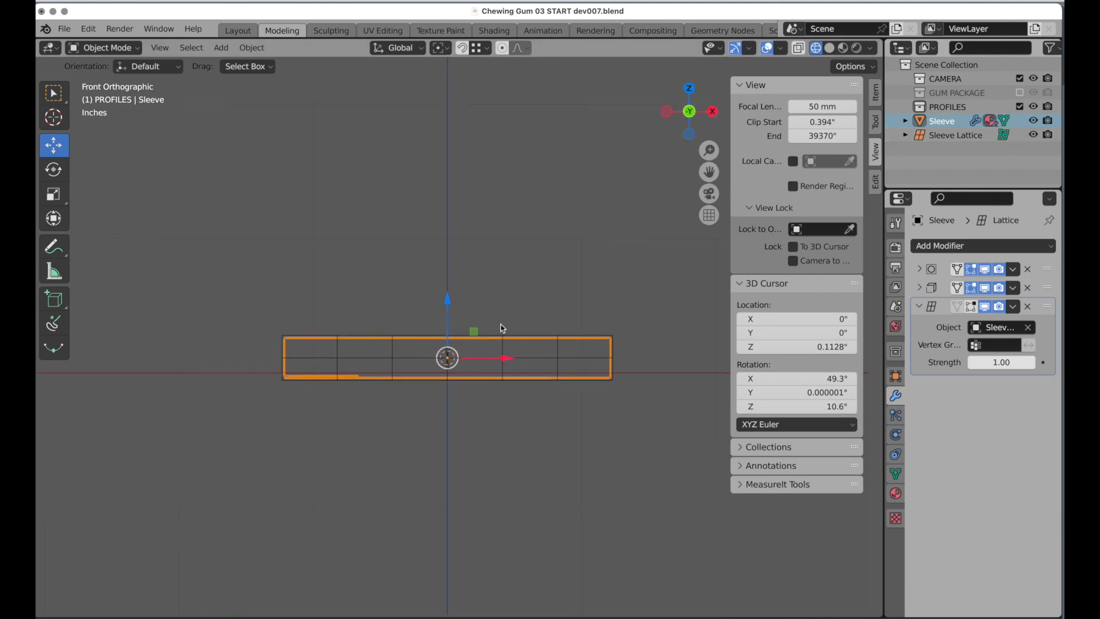
{"action": "scroll", "coordinate": [455, 328], "scroll_direction": "left", "scroll_amount": 5, "text": "shift"}
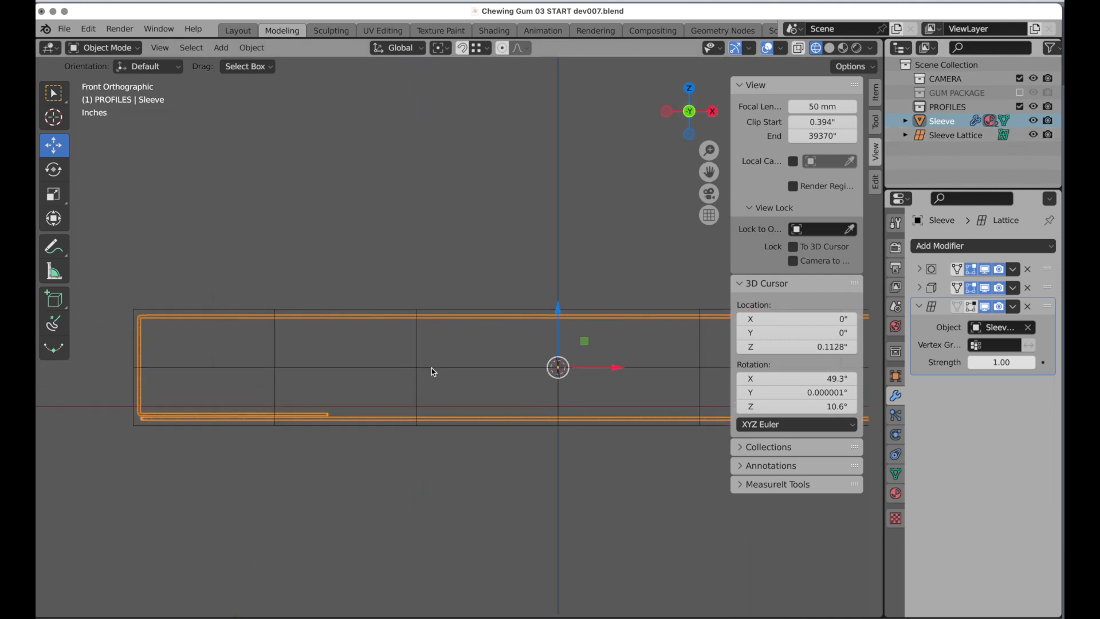
{"action": "left_click", "coordinate": [432, 368]}
{"action": "key", "text": "Tab"}
{"action": "scroll", "coordinate": [499, 369], "scroll_direction": "down", "scroll_amount": 2}
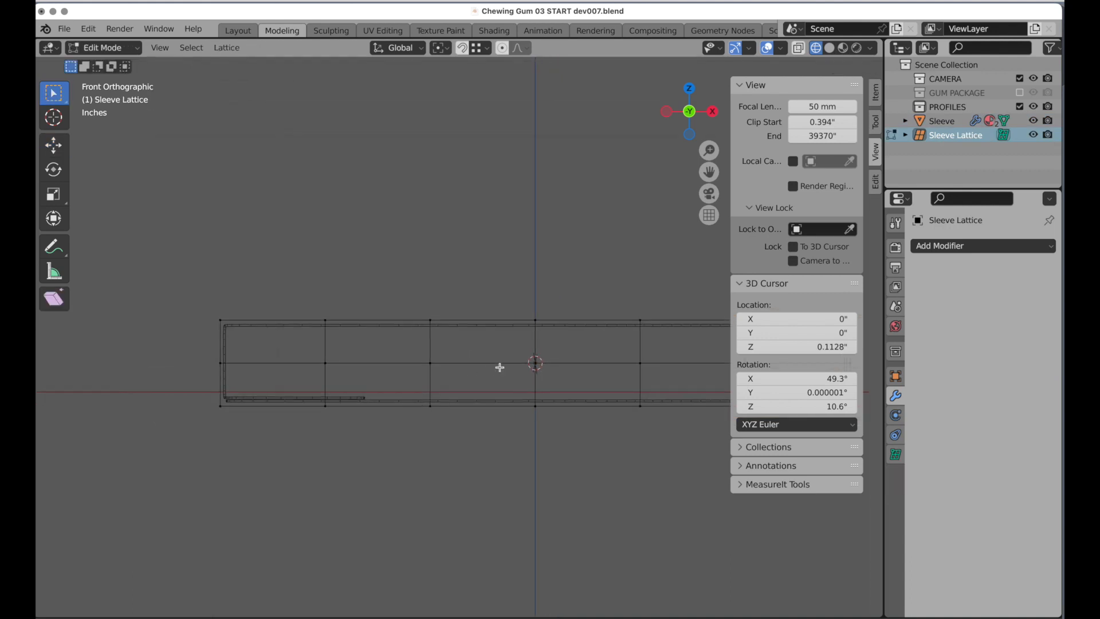
{"action": "middle_click_drag", "start_coordinate": [499, 368], "coordinate": [386, 413], "text": "shift"}
{"action": "left_click_drag", "start_coordinate": [189, 347], "coordinate": [696, 374]}
{"action": "middle_click_drag", "start_coordinate": [687, 387], "coordinate": [580, 385], "text": "shift"}
{"action": "left_click_drag", "start_coordinate": [390, 443], "coordinate": [126, 483], "text": "shift"}
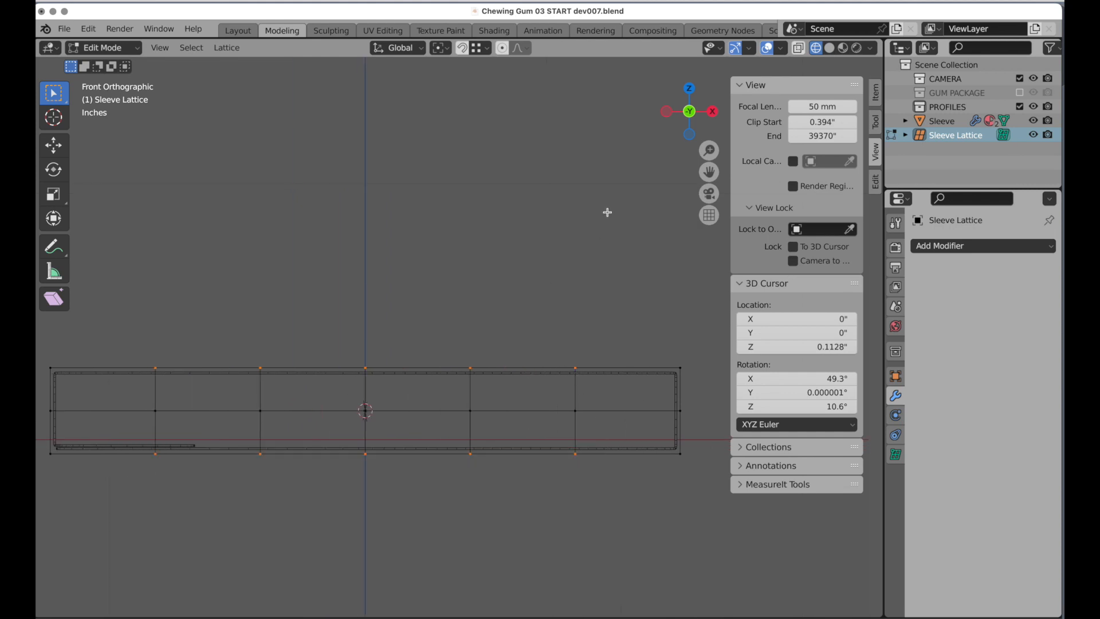
{"action": "key", "text": "s"}
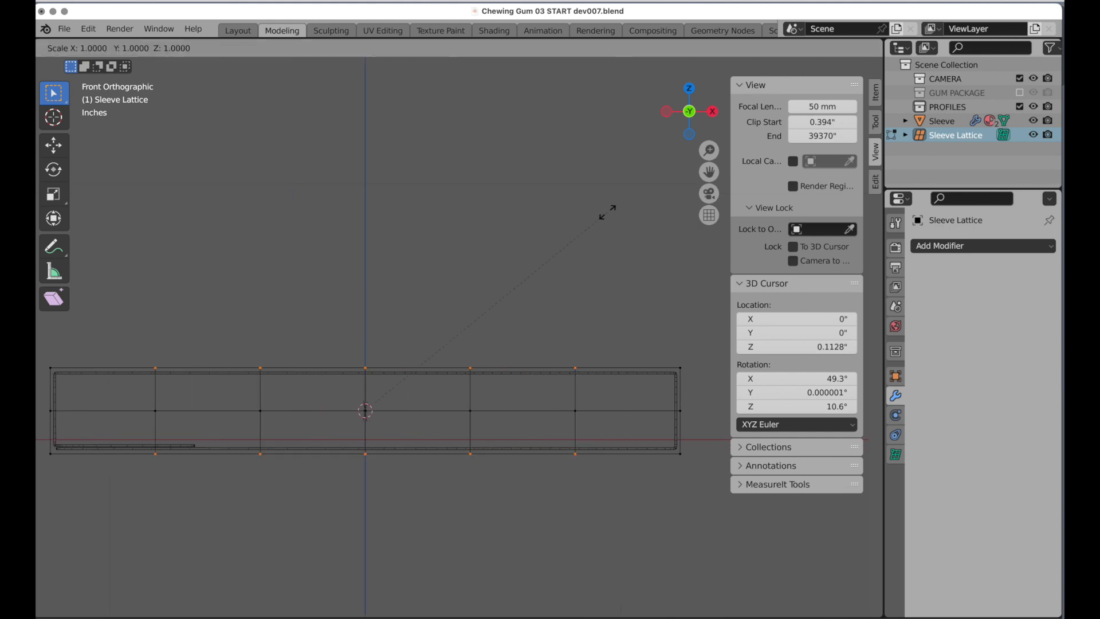
{"action": "key", "text": "z"}
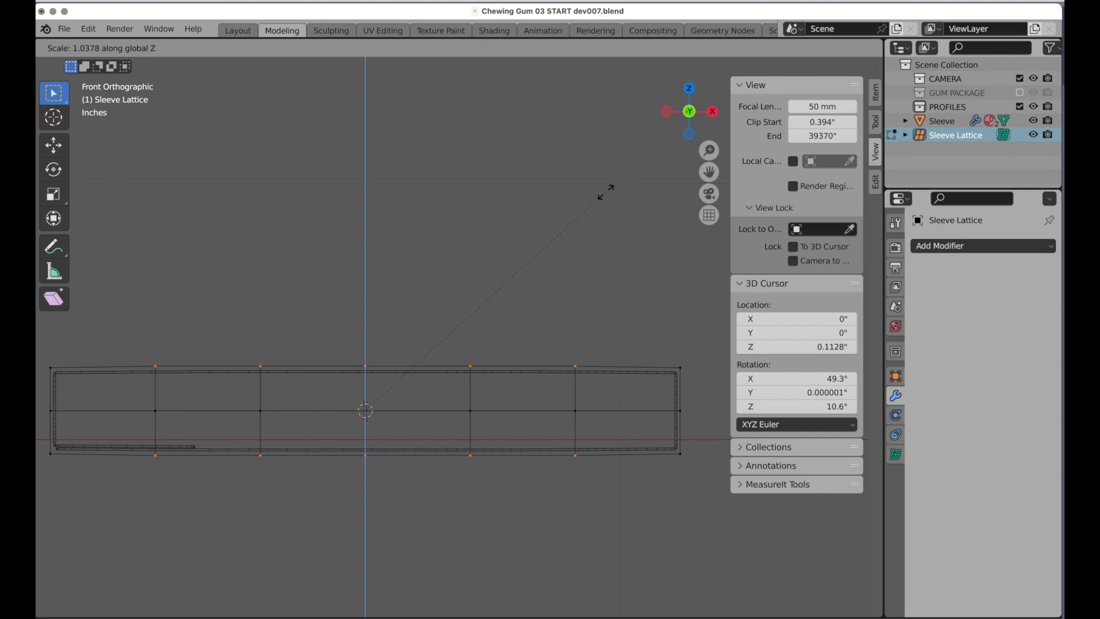
{"action": "left_click", "coordinate": [606, 192]}
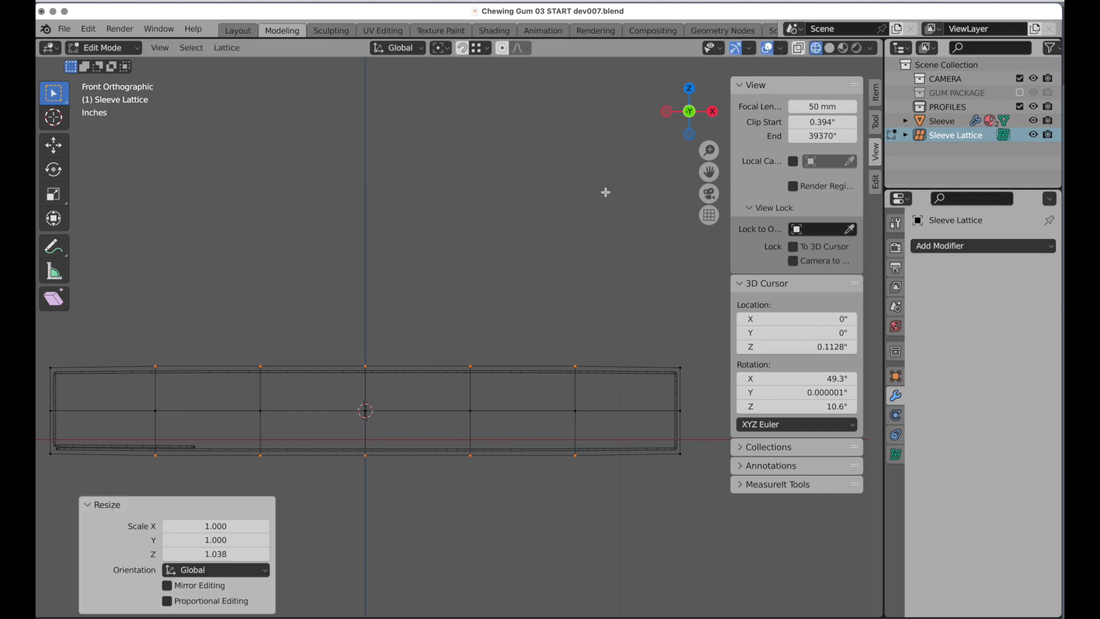
Step: Scale the mid-height points on both outer sides of the Sleeve Lattice by about 1.014 along X
{"action": "left_click", "coordinate": [685, 406]}
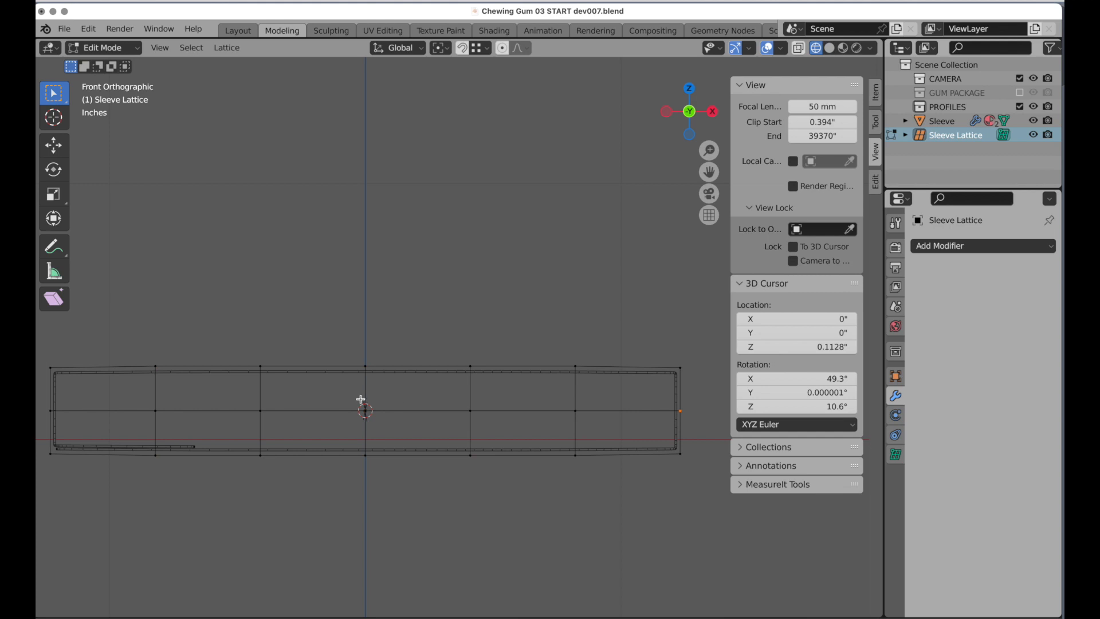
{"action": "left_click_drag", "start_coordinate": [80, 394], "coordinate": [41, 417], "text": "shift"}
{"action": "key", "text": "s"}
{"action": "key", "text": "x"}
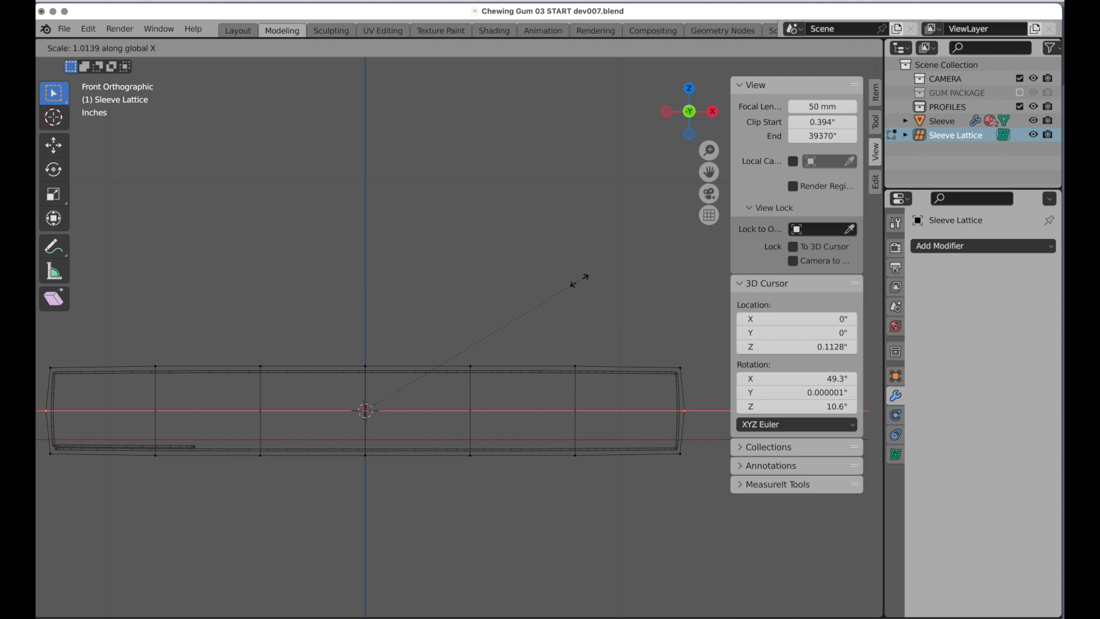
{"action": "left_click", "coordinate": [579, 281]}
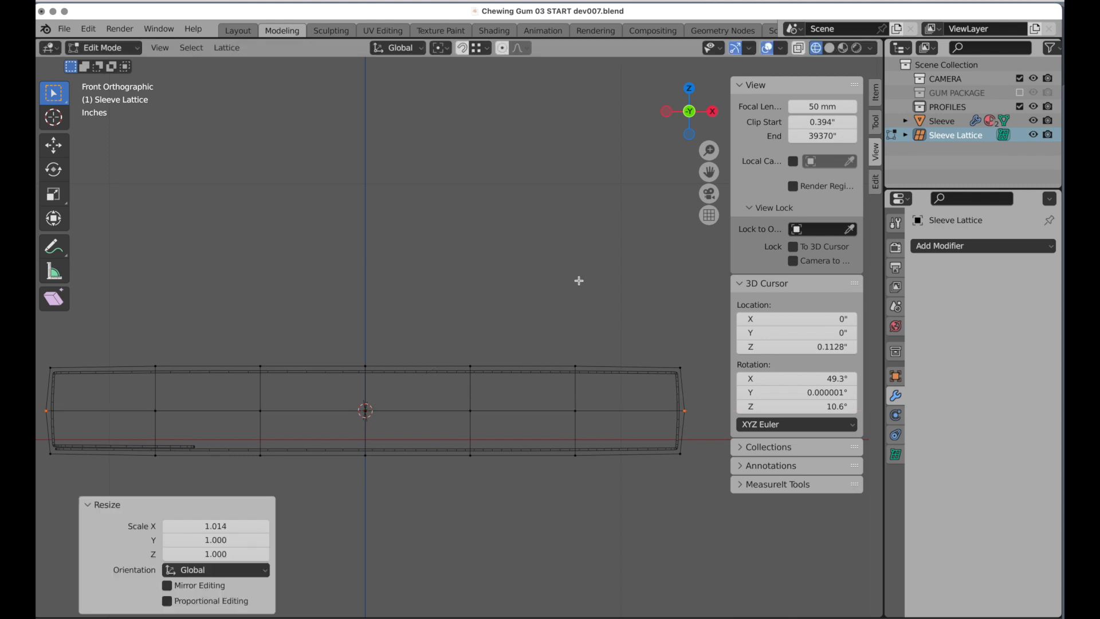
{"action": "middle_click_drag", "start_coordinate": [207, 442], "coordinate": [344, 364], "text": "shift"}
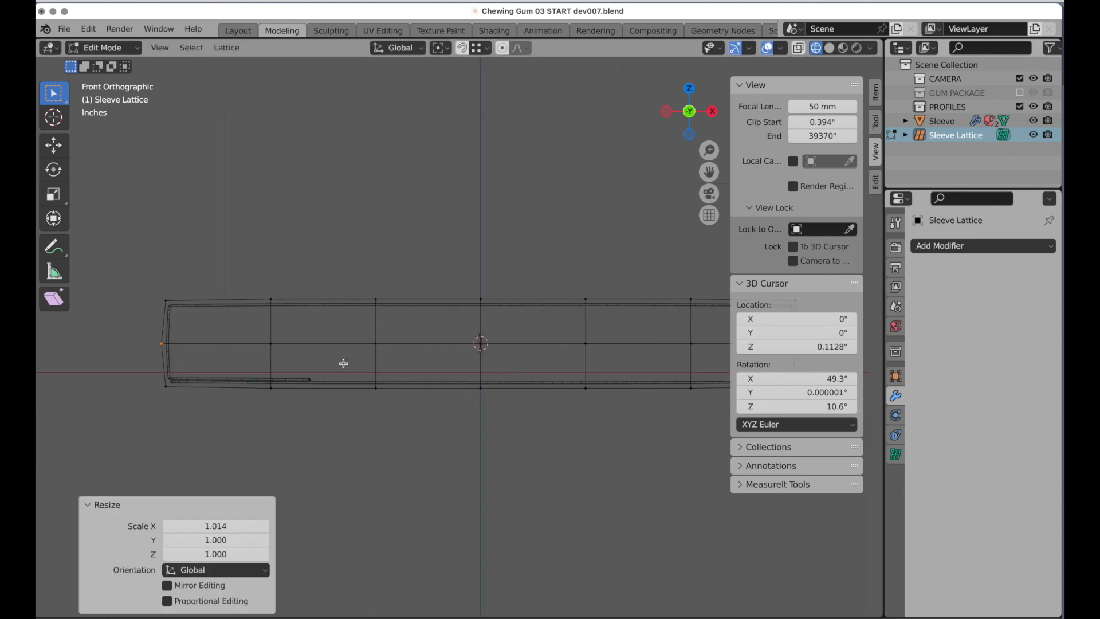
{"action": "scroll", "coordinate": [261, 378], "scroll_direction": "up", "scroll_amount": 2}
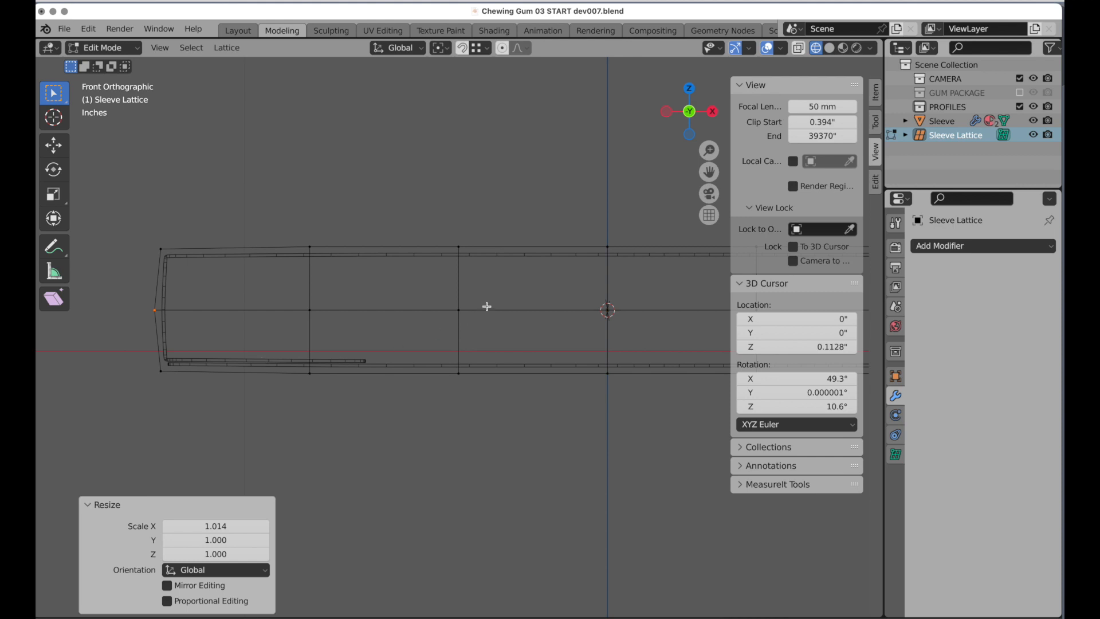
Step: Return to Object Mode, select the Sleeve, and show it in perspective with Material Preview shading
{"action": "scroll", "coordinate": [493, 302], "scroll_direction": "down", "scroll_amount": 6}
{"action": "middle_click_drag", "start_coordinate": [561, 377], "coordinate": [529, 417], "text": "shift"}
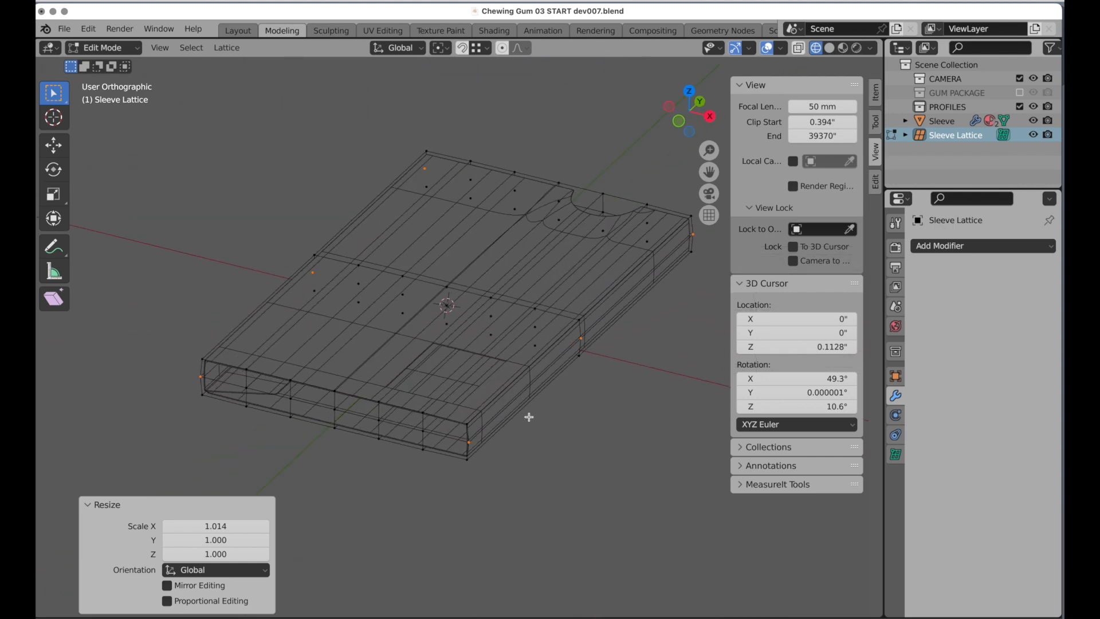
{"action": "key", "text": "Tab"}
{"action": "left_click", "coordinate": [527, 418]}
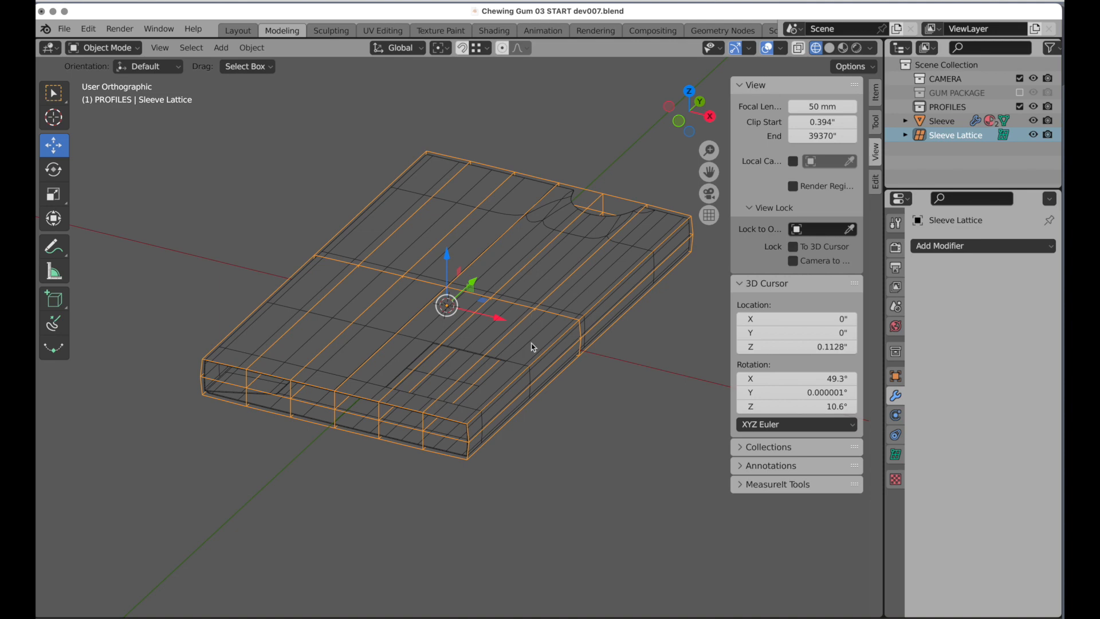
{"action": "left_click", "coordinate": [711, 216]}
{"action": "scroll", "coordinate": [578, 383], "scroll_direction": "down", "scroll_amount": 3}
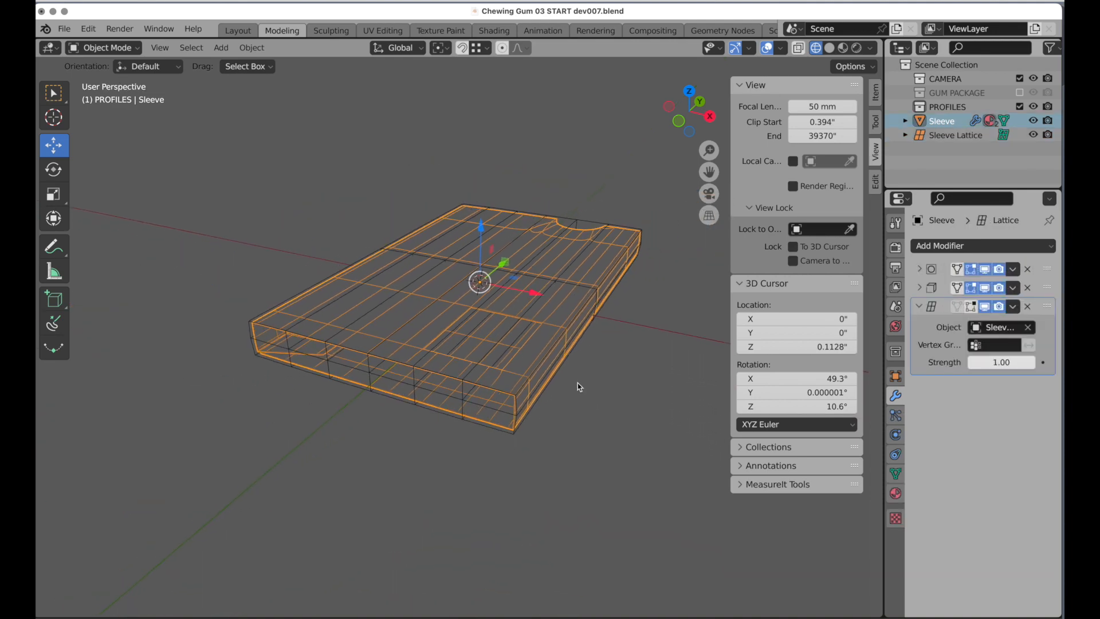
{"action": "left_click", "coordinate": [584, 385]}
{"action": "left_click", "coordinate": [842, 47]}
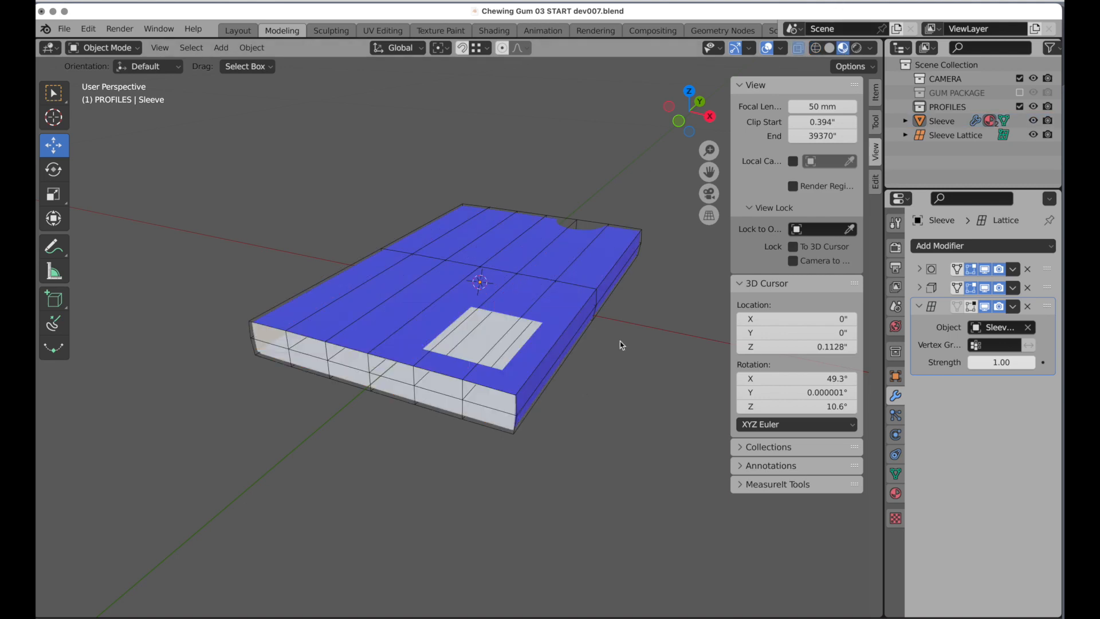
{"action": "middle_click_drag", "start_coordinate": [617, 370], "coordinate": [576, 430]}
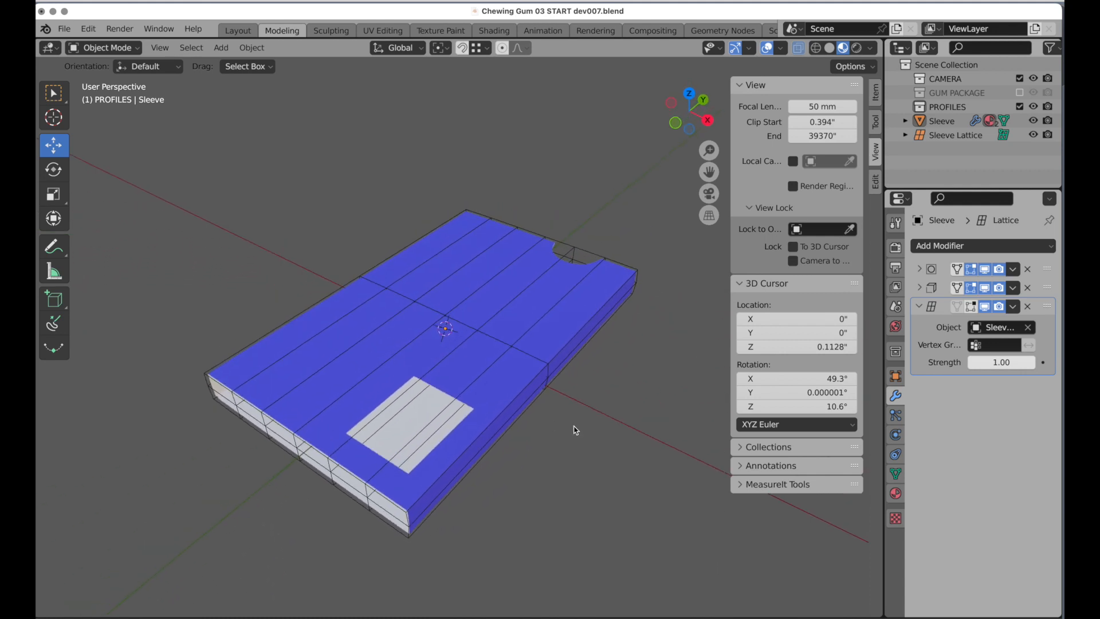